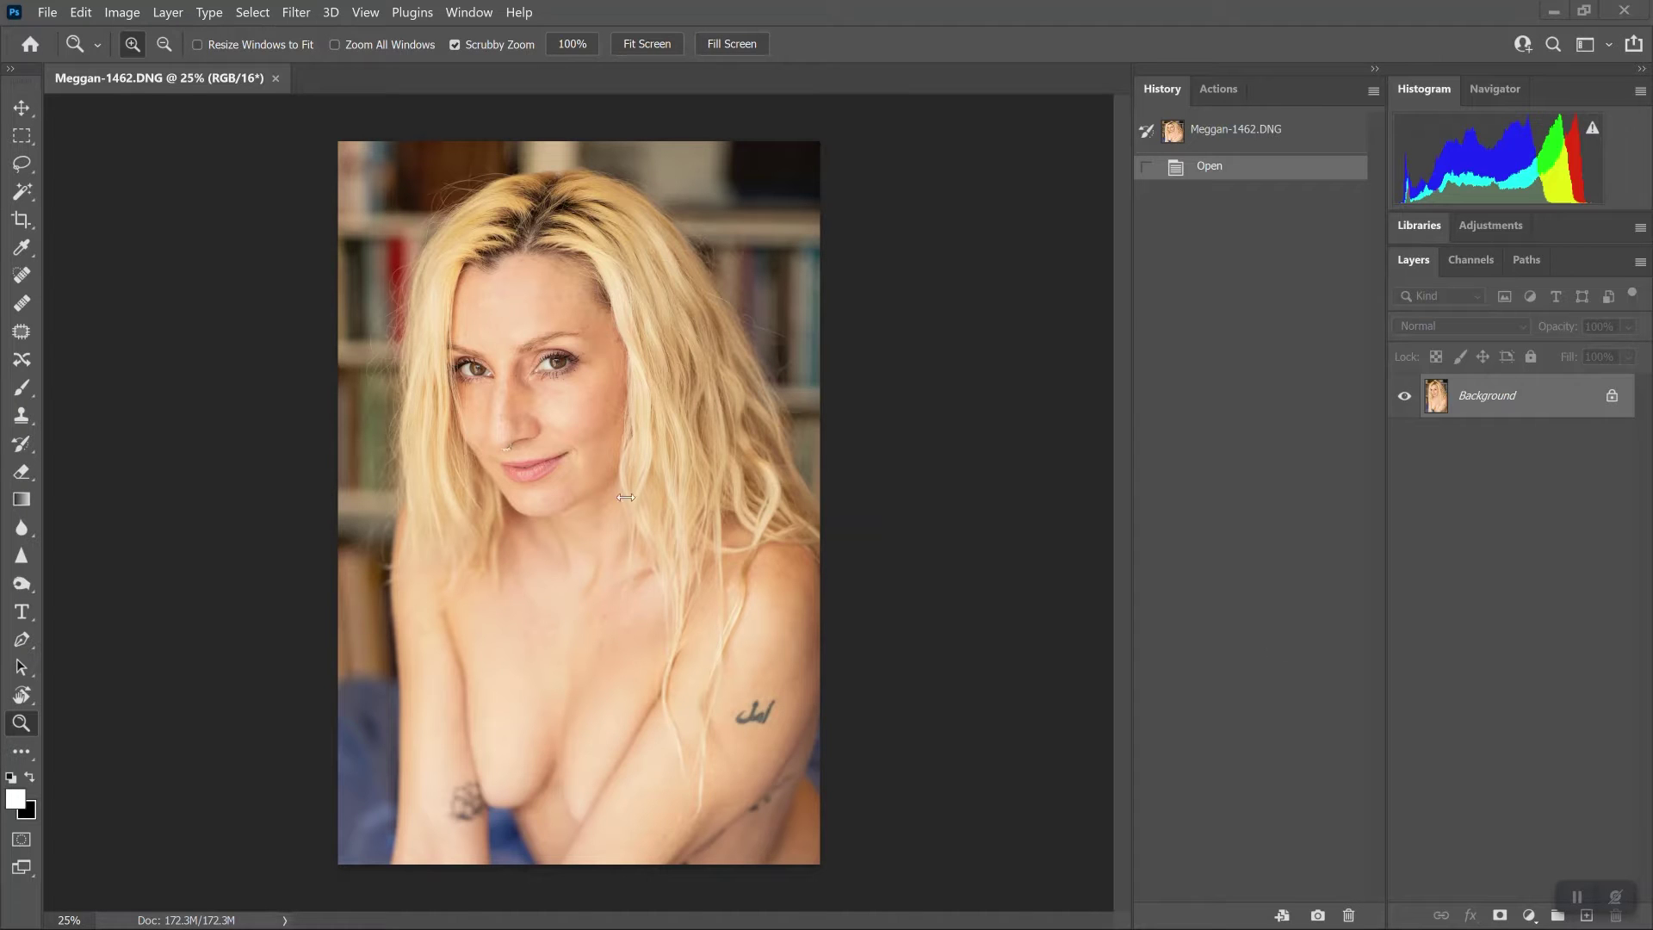
Set up the Burn tool with the Midtones range and 8% exposure
{"action": "left_click", "coordinate": [23, 585]}
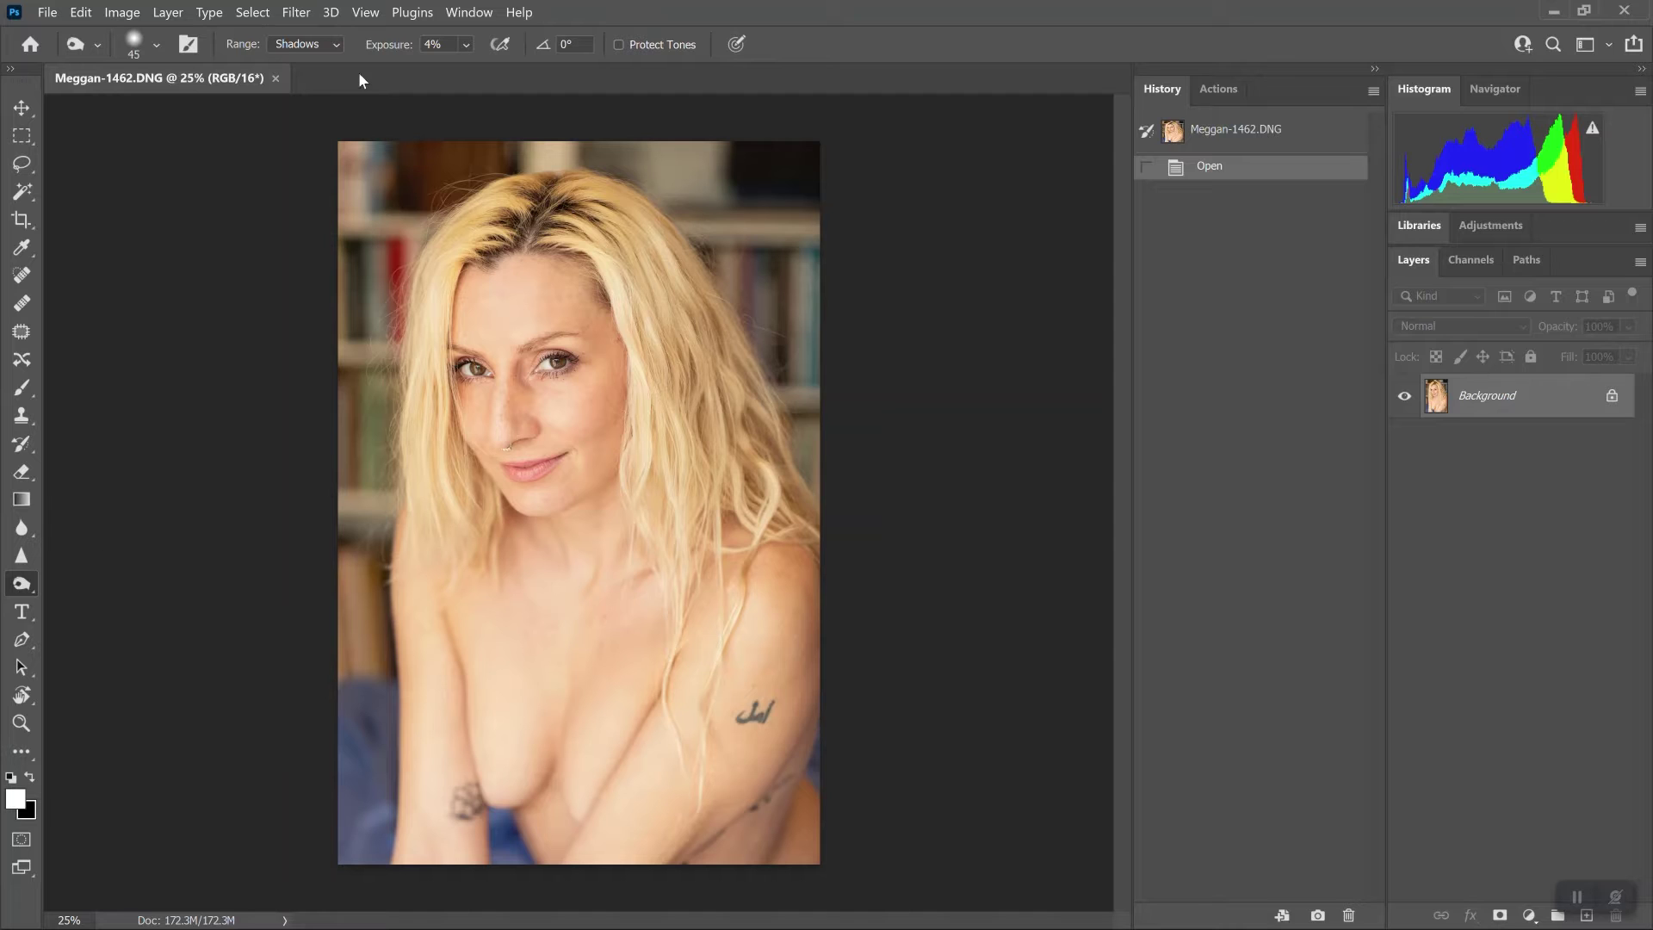
{"action": "left_click", "coordinate": [315, 41]}
{"action": "left_click", "coordinate": [332, 69]}
{"action": "left_click", "coordinate": [466, 43]}
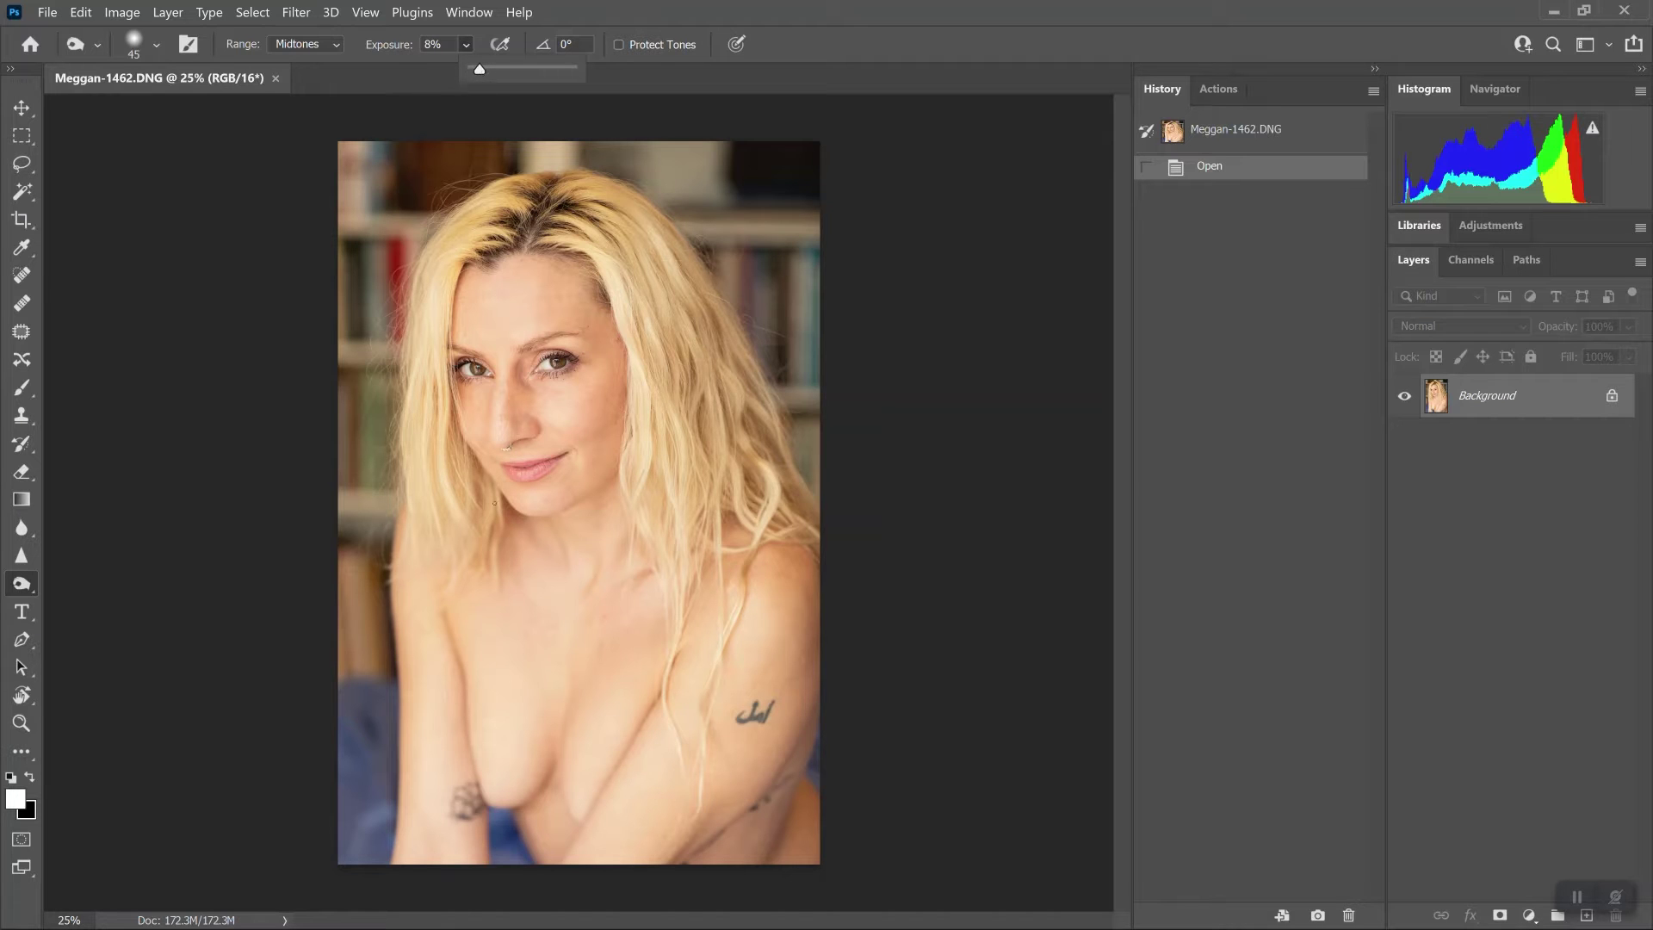
Burn the skin of the upper chest with a brush of size 1600, and compare it with the opened state in the history
{"action": "key", "text": "bracketright"}
{"action": "key", "text": "bracketright"}
{"action": "key", "text": "bracketright"}
{"action": "key", "text": "bracketright"}
{"action": "key", "text": "bracketright"}
{"action": "key", "text": "bracketright"}
{"action": "key", "text": "bracketright"}
{"action": "key", "text": "bracketright"}
{"action": "key", "text": "bracketright"}
{"action": "key", "text": "bracketright"}
{"action": "key", "text": "bracketright"}
{"action": "key", "text": "bracketright"}
{"action": "key", "text": "bracketright"}
{"action": "key", "text": "bracketright"}
{"action": "key", "text": "bracketright"}
{"action": "key", "text": "bracketright"}
{"action": "key", "text": "bracketright"}
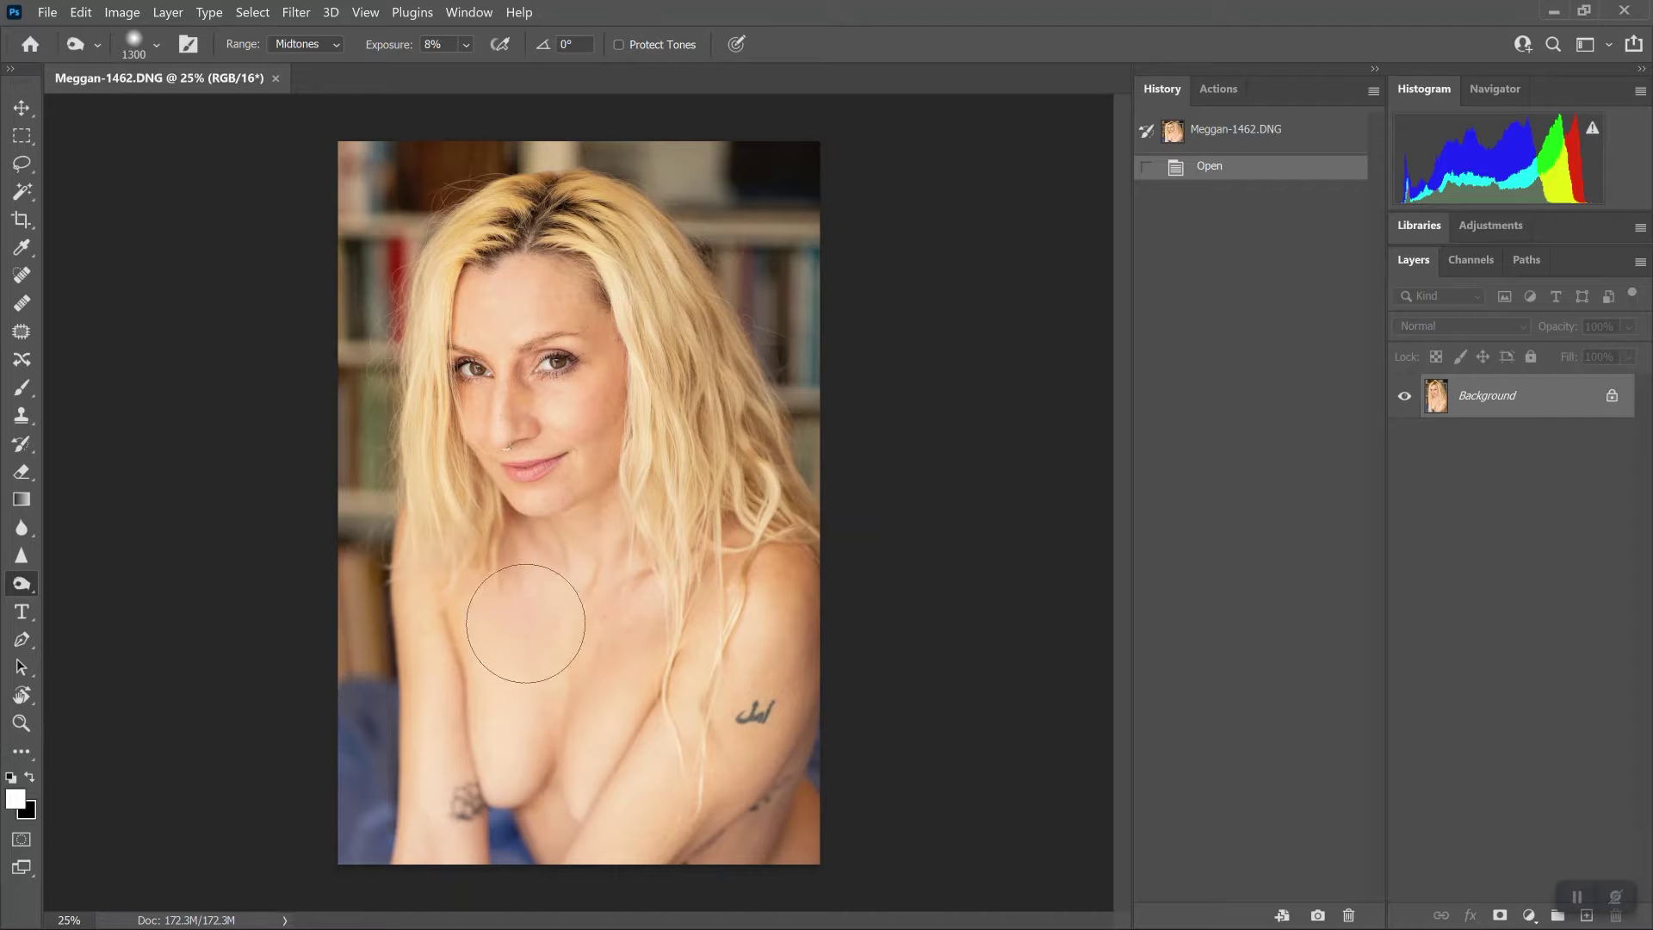
{"action": "key", "text": "bracketright"}
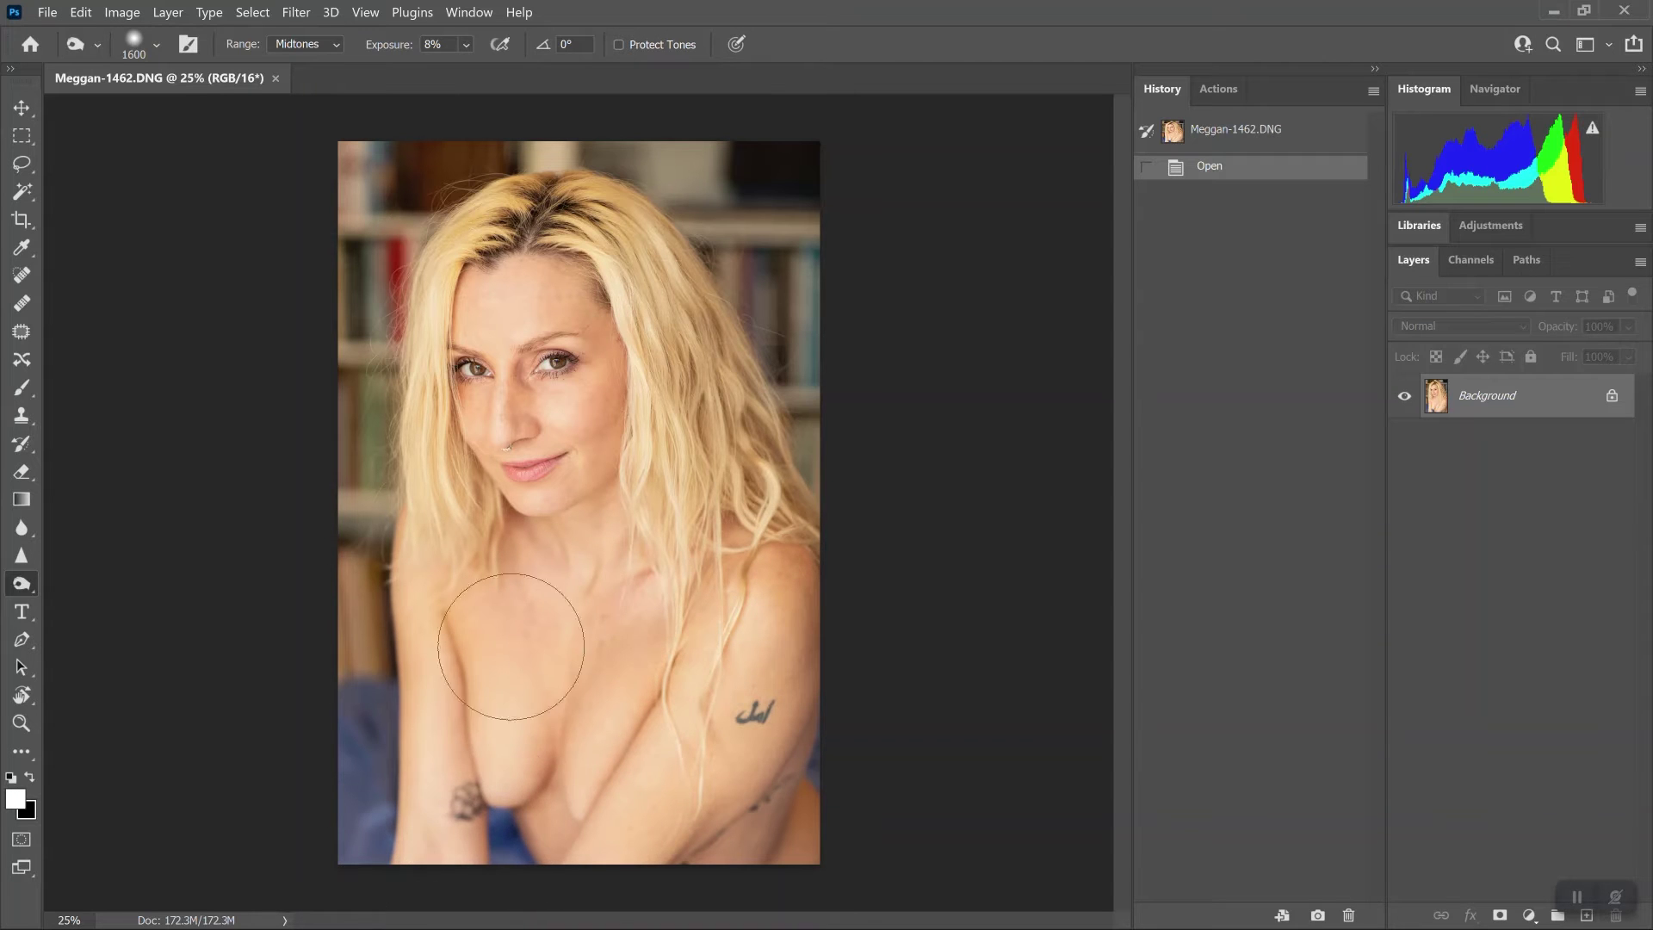
{"action": "left_click_drag", "start_coordinate": [628, 605], "coordinate": [622, 616]}
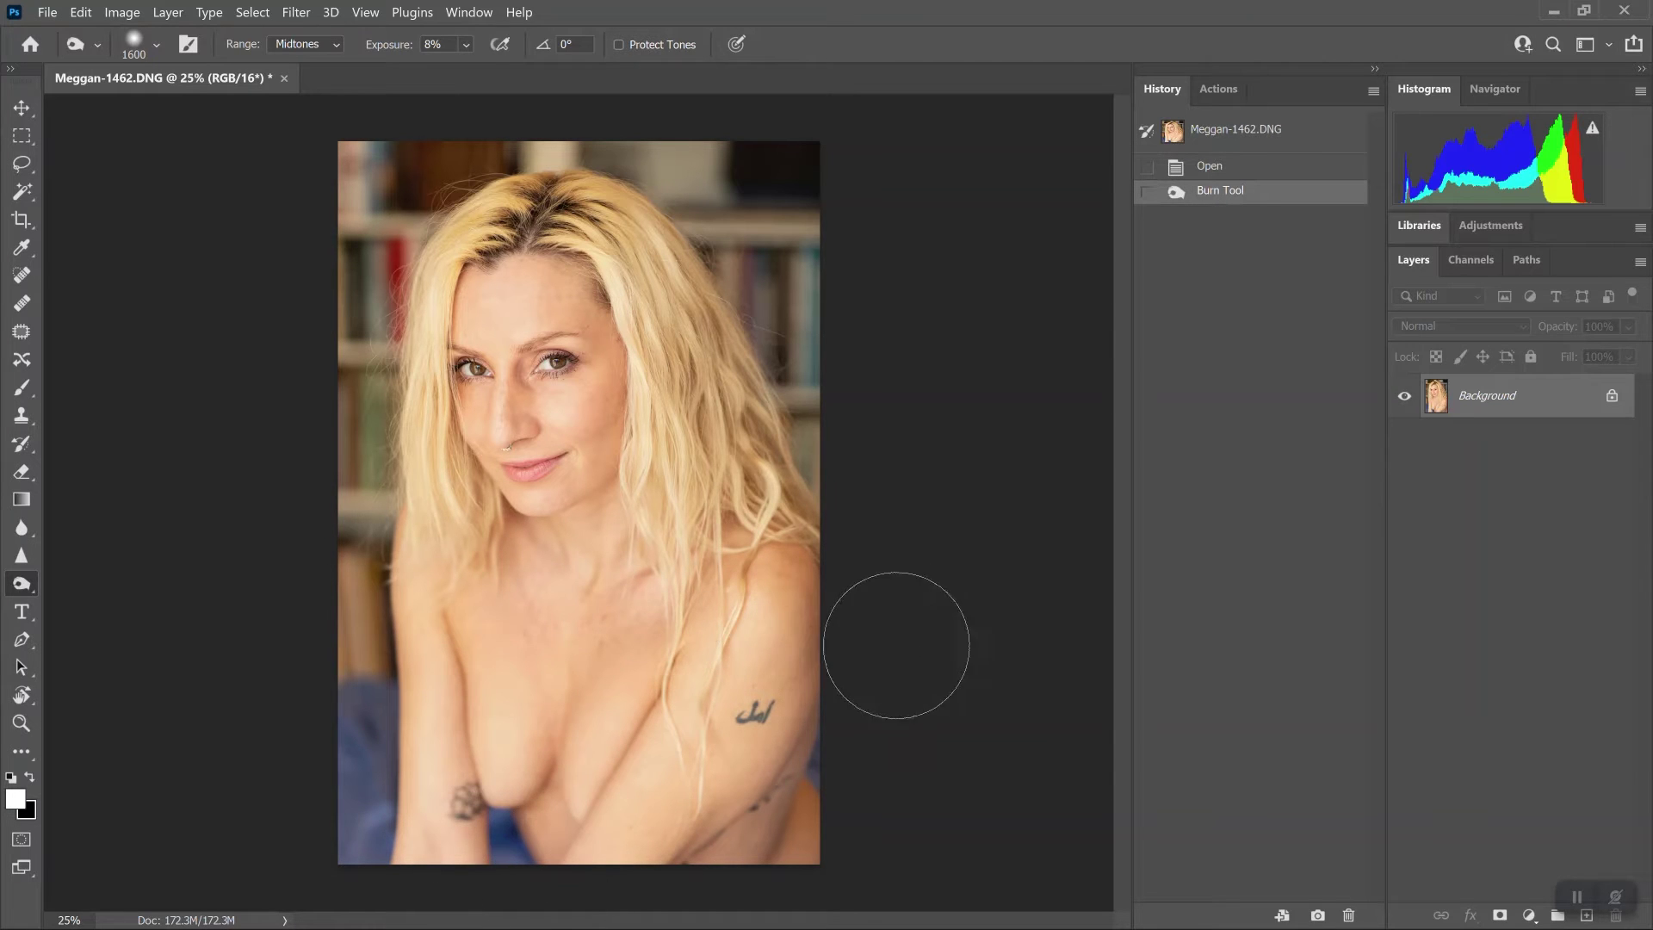
{"action": "left_click", "coordinate": [1254, 175]}
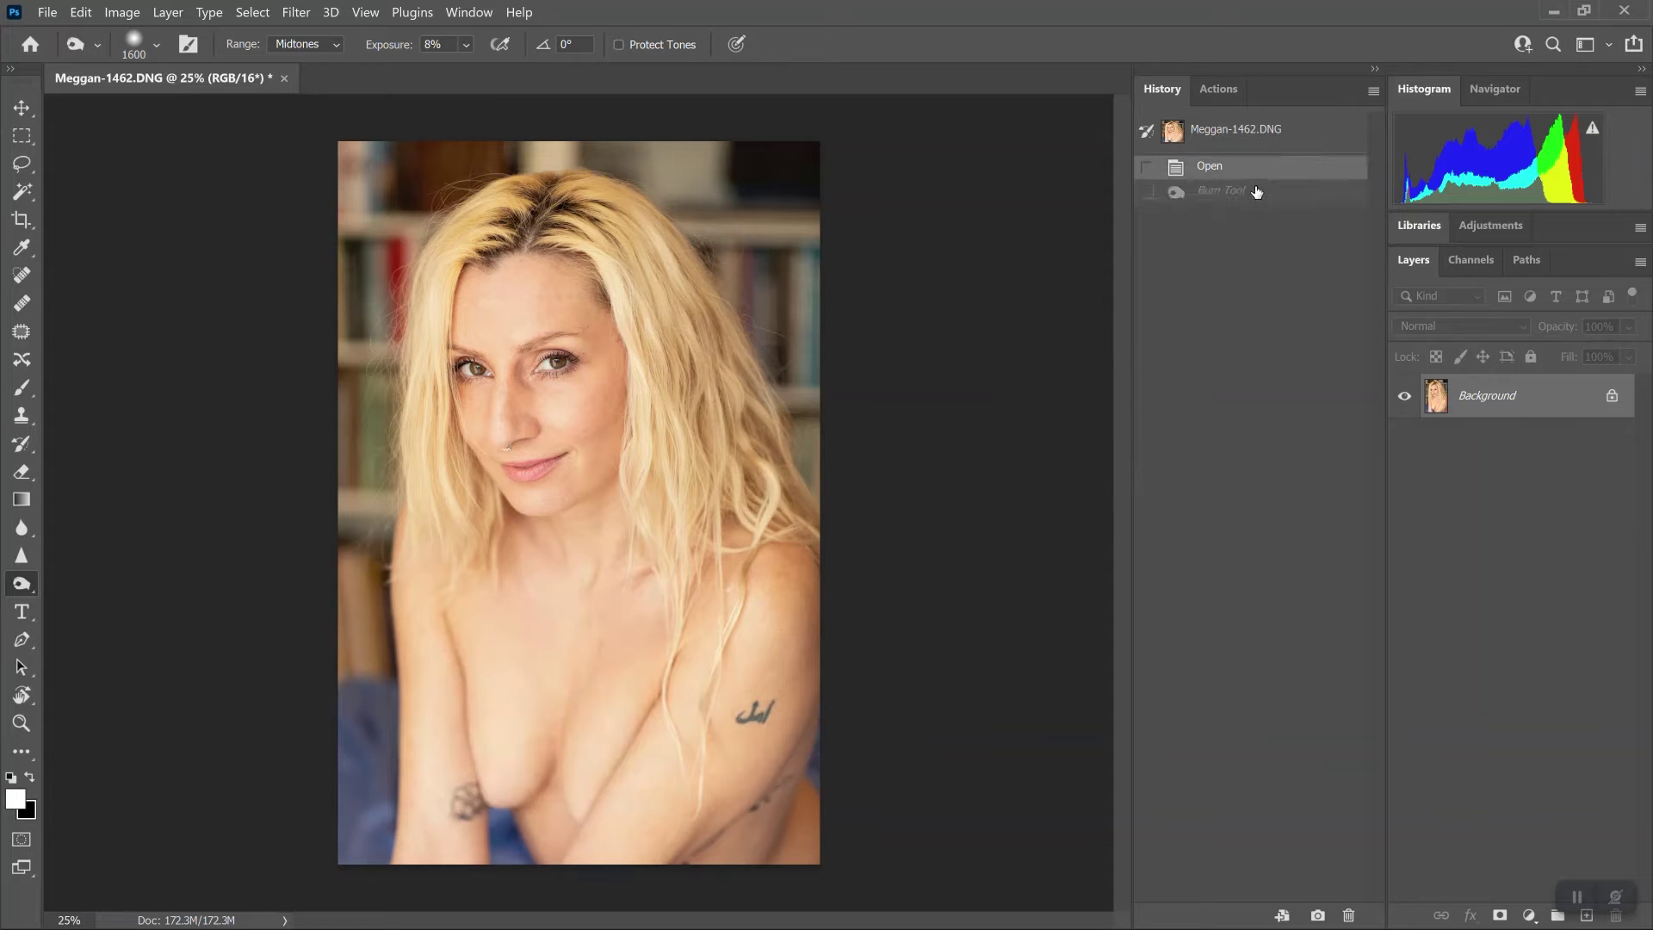
{"action": "left_click", "coordinate": [1259, 194]}
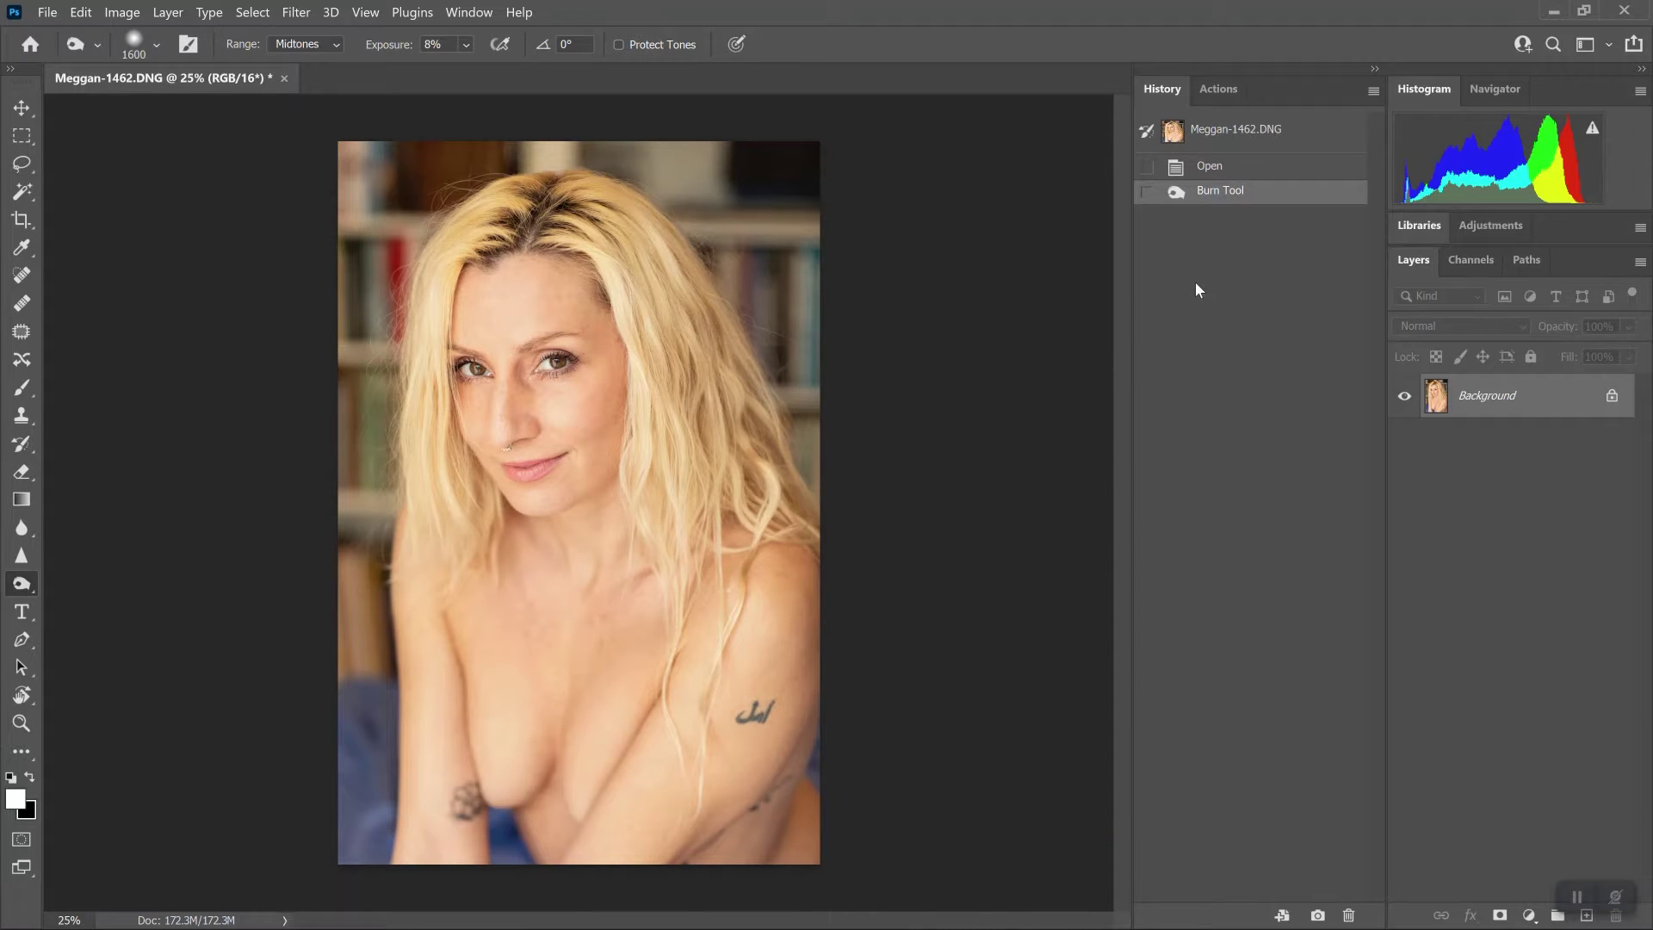
Set up the Sponge tool in Desaturate mode with a brush size of 300 and 6% flow
{"action": "right_click", "coordinate": [26, 588]}
{"action": "left_click", "coordinate": [95, 623]}
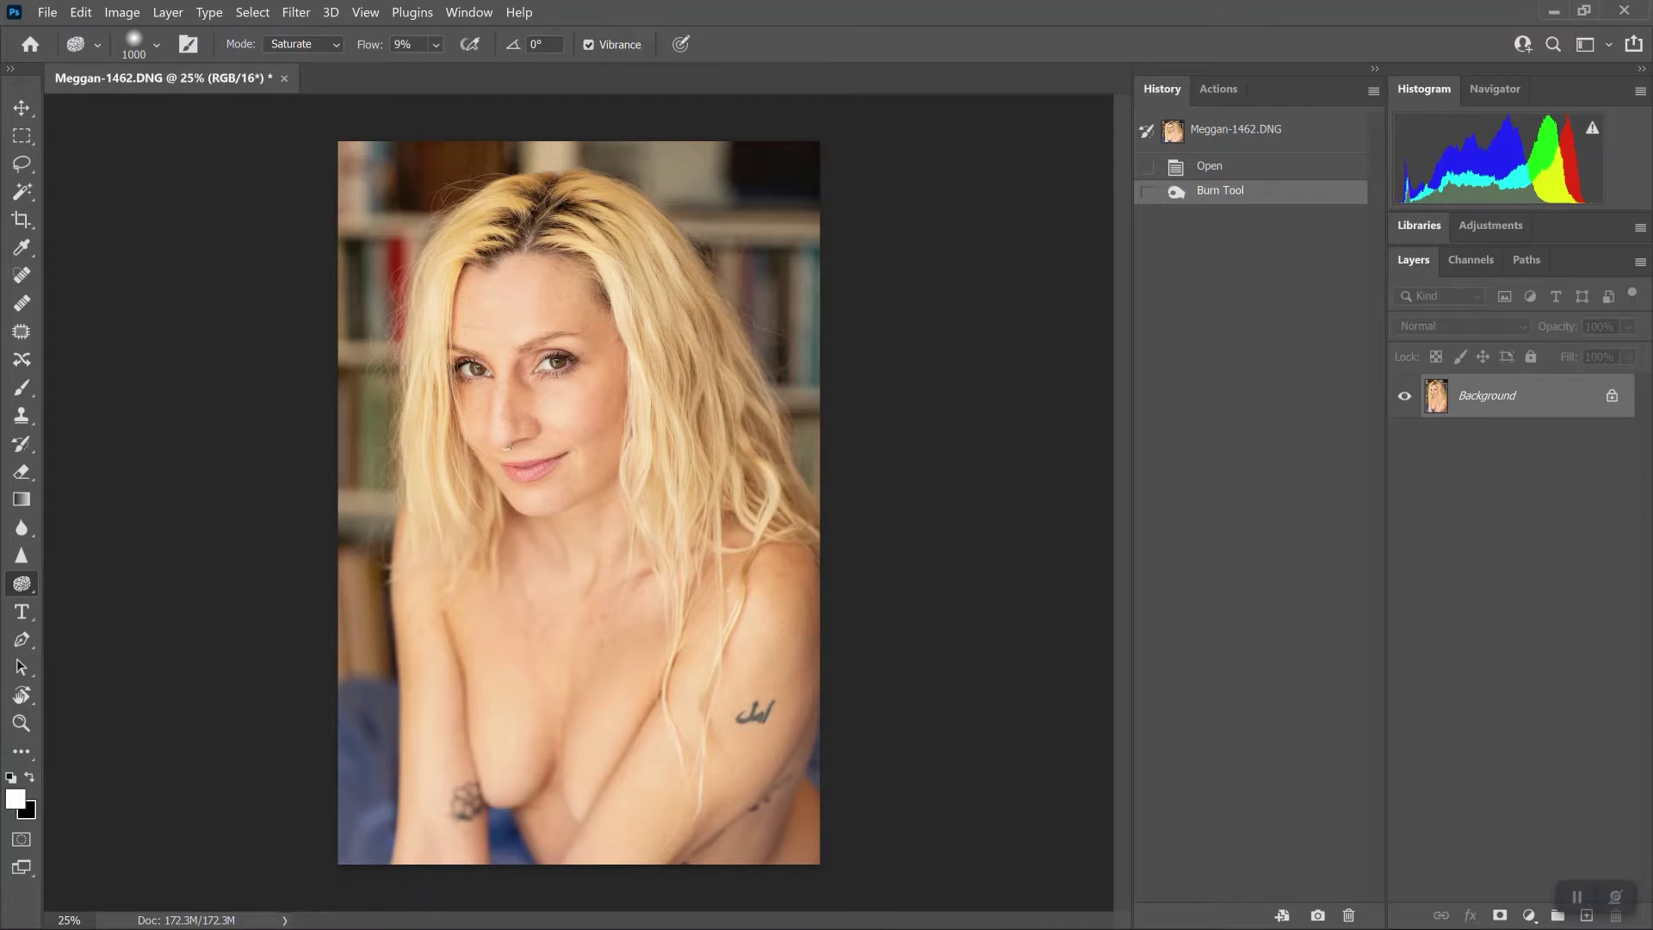
{"action": "key", "text": "bracketleft"}
{"action": "key", "text": "bracketleft"}
{"action": "key", "text": "bracketleft"}
{"action": "key", "text": "bracketleft"}
{"action": "left_click", "coordinate": [337, 44]}
{"action": "left_click", "coordinate": [319, 64]}
{"action": "left_click", "coordinate": [435, 44]}
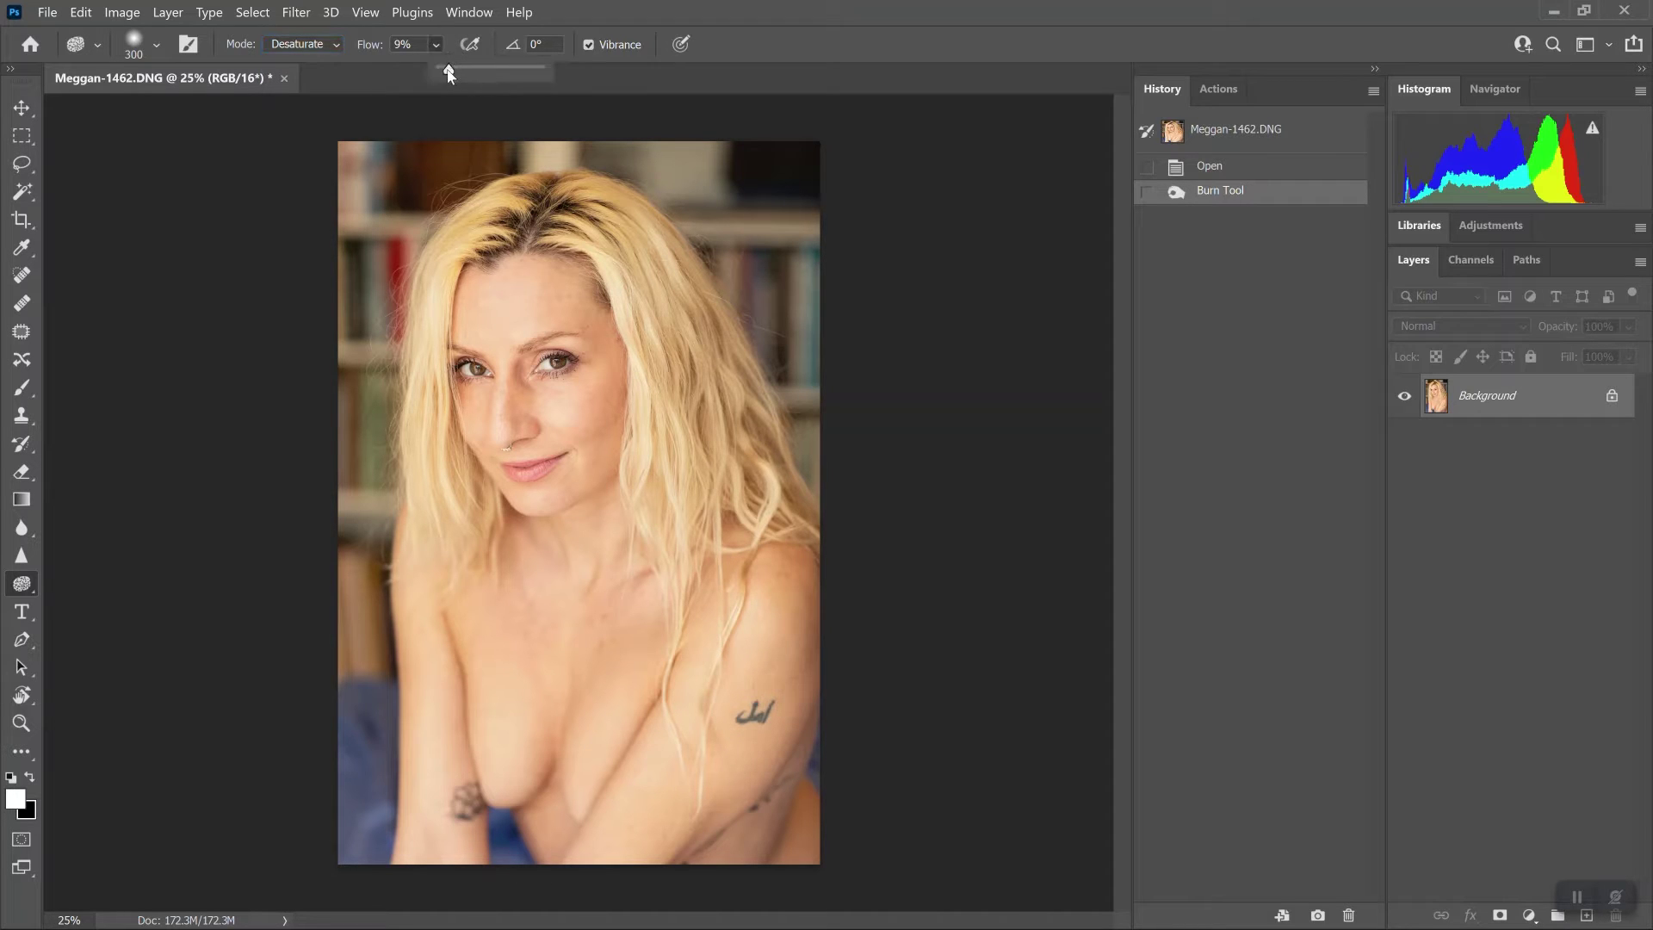
{"action": "left_click_drag", "start_coordinate": [450, 71], "coordinate": [447, 72]}
{"action": "left_click", "coordinate": [517, 180]}
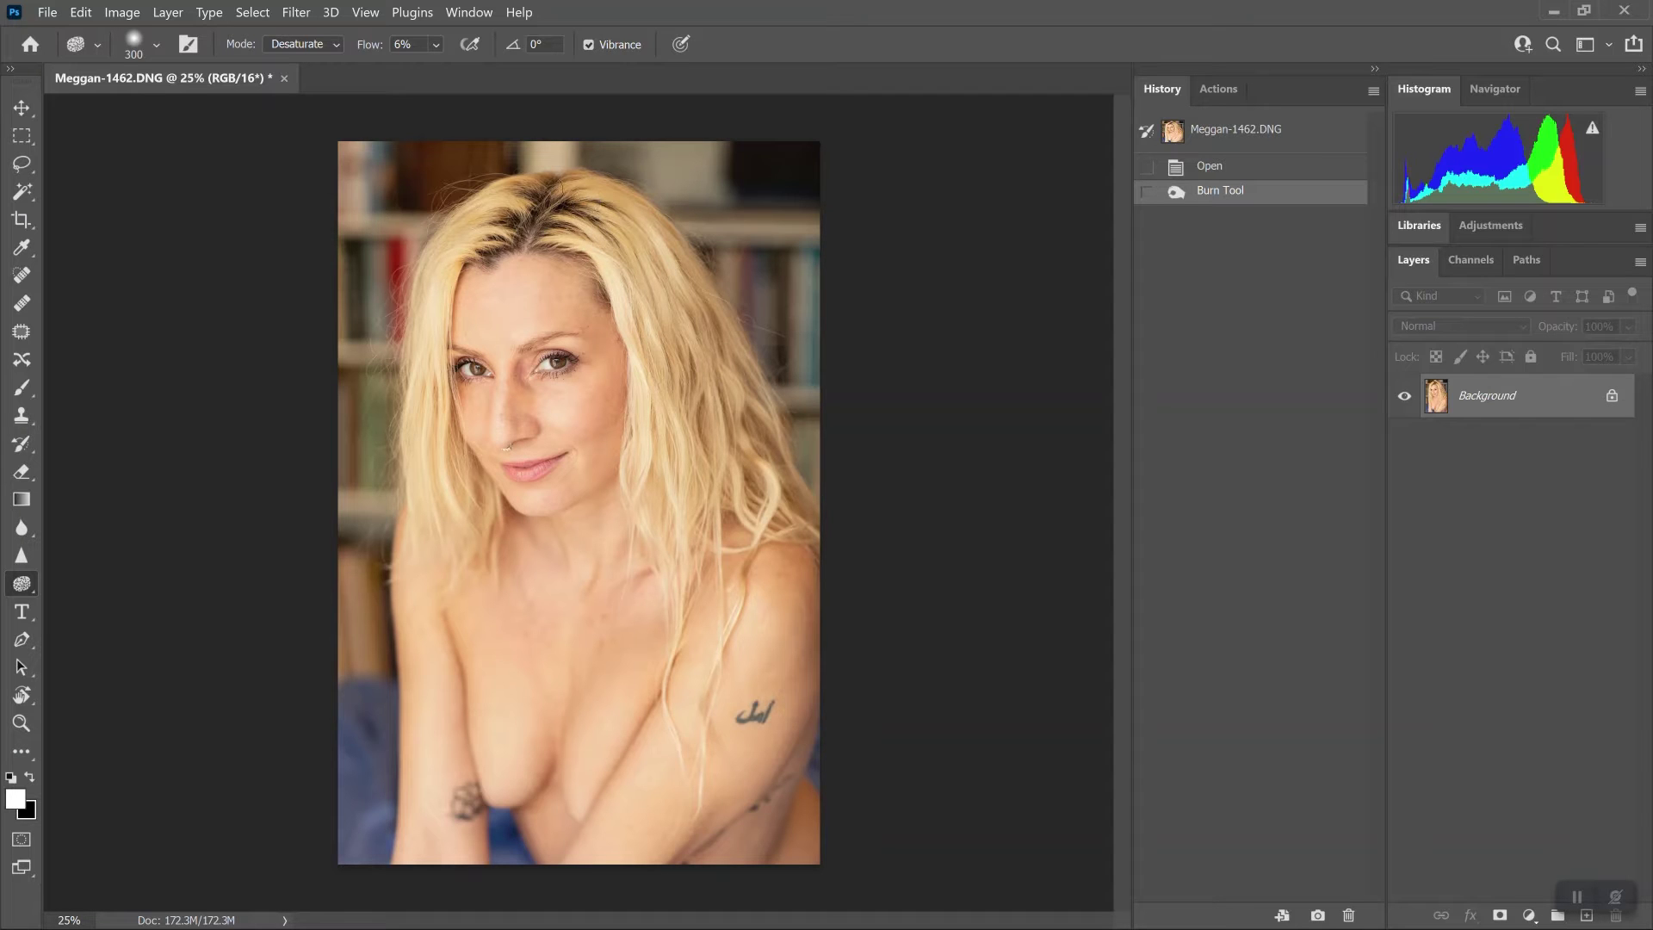
Desaturate the blonde hair beside the face with sponge strokes, and undo the last two strokes
{"action": "mouse_move", "coordinate": [454, 263]}
{"action": "left_mouse_down"}
{"action": "mouse_move", "coordinate": [565, 239]}
{"action": "mouse_move", "coordinate": [481, 214]}
{"action": "mouse_move", "coordinate": [440, 243]}
{"action": "mouse_move", "coordinate": [420, 303]}
{"action": "mouse_move", "coordinate": [449, 425]}
{"action": "left_mouse_up"}
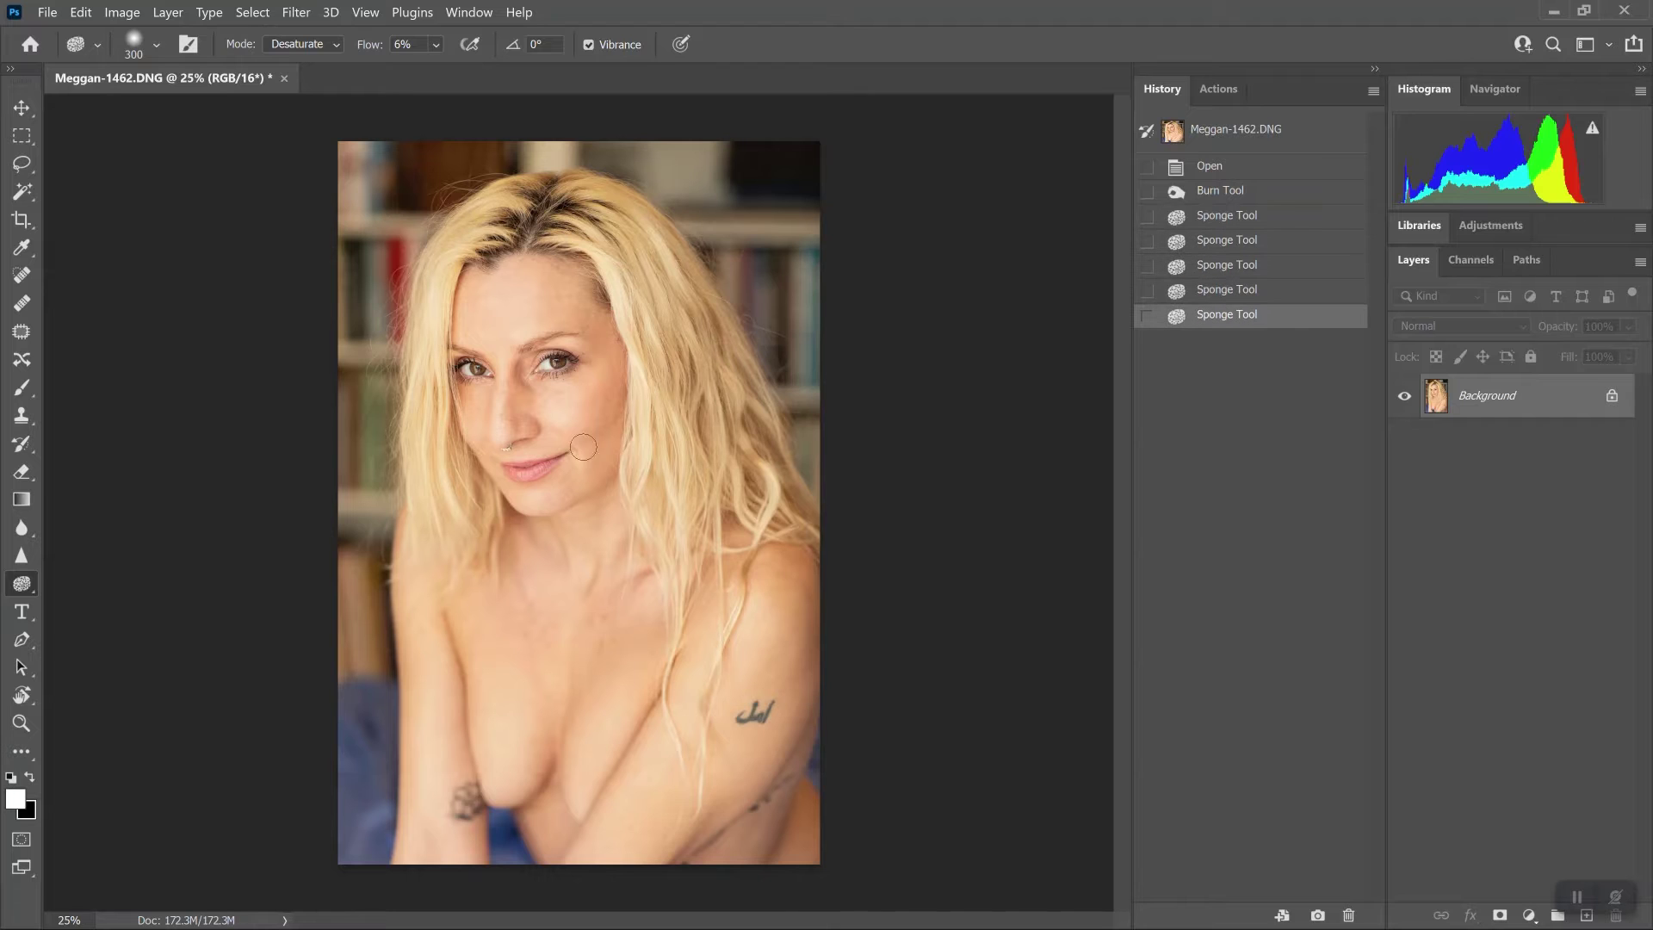
{"action": "key", "text": "ctrl+z"}
{"action": "key", "text": "ctrl+z"}
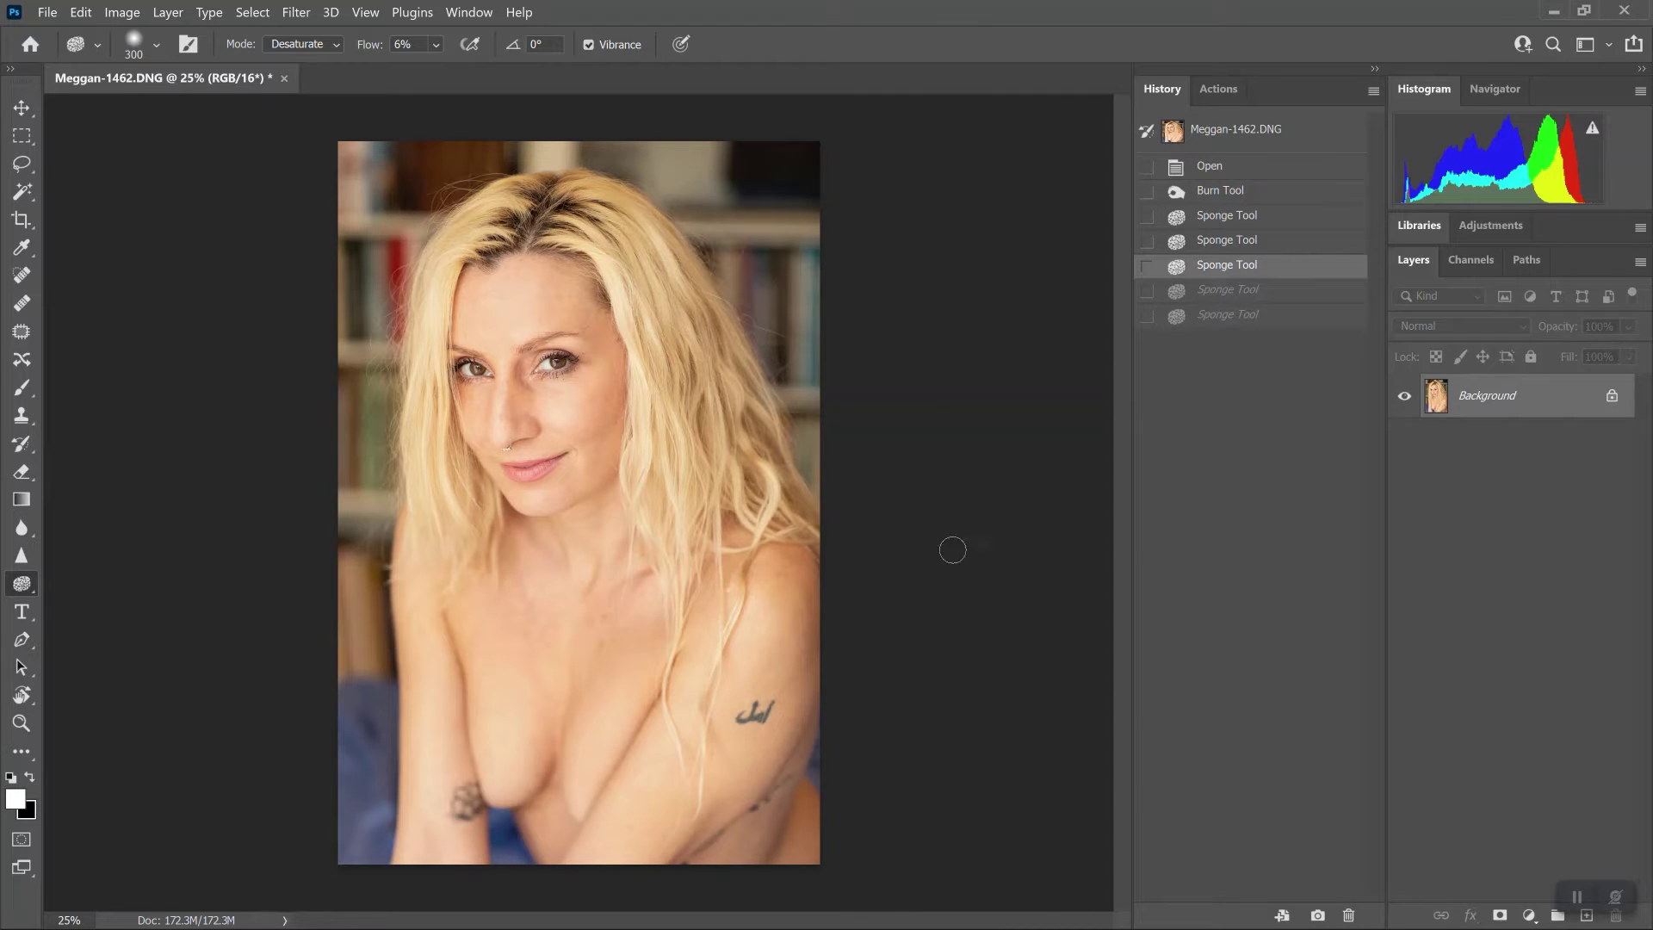
Lighten the hair around the crown and temples using the Dodge tool with Midtones range, 5% exposure and brush size 500
{"action": "right_click", "coordinate": [30, 591]}
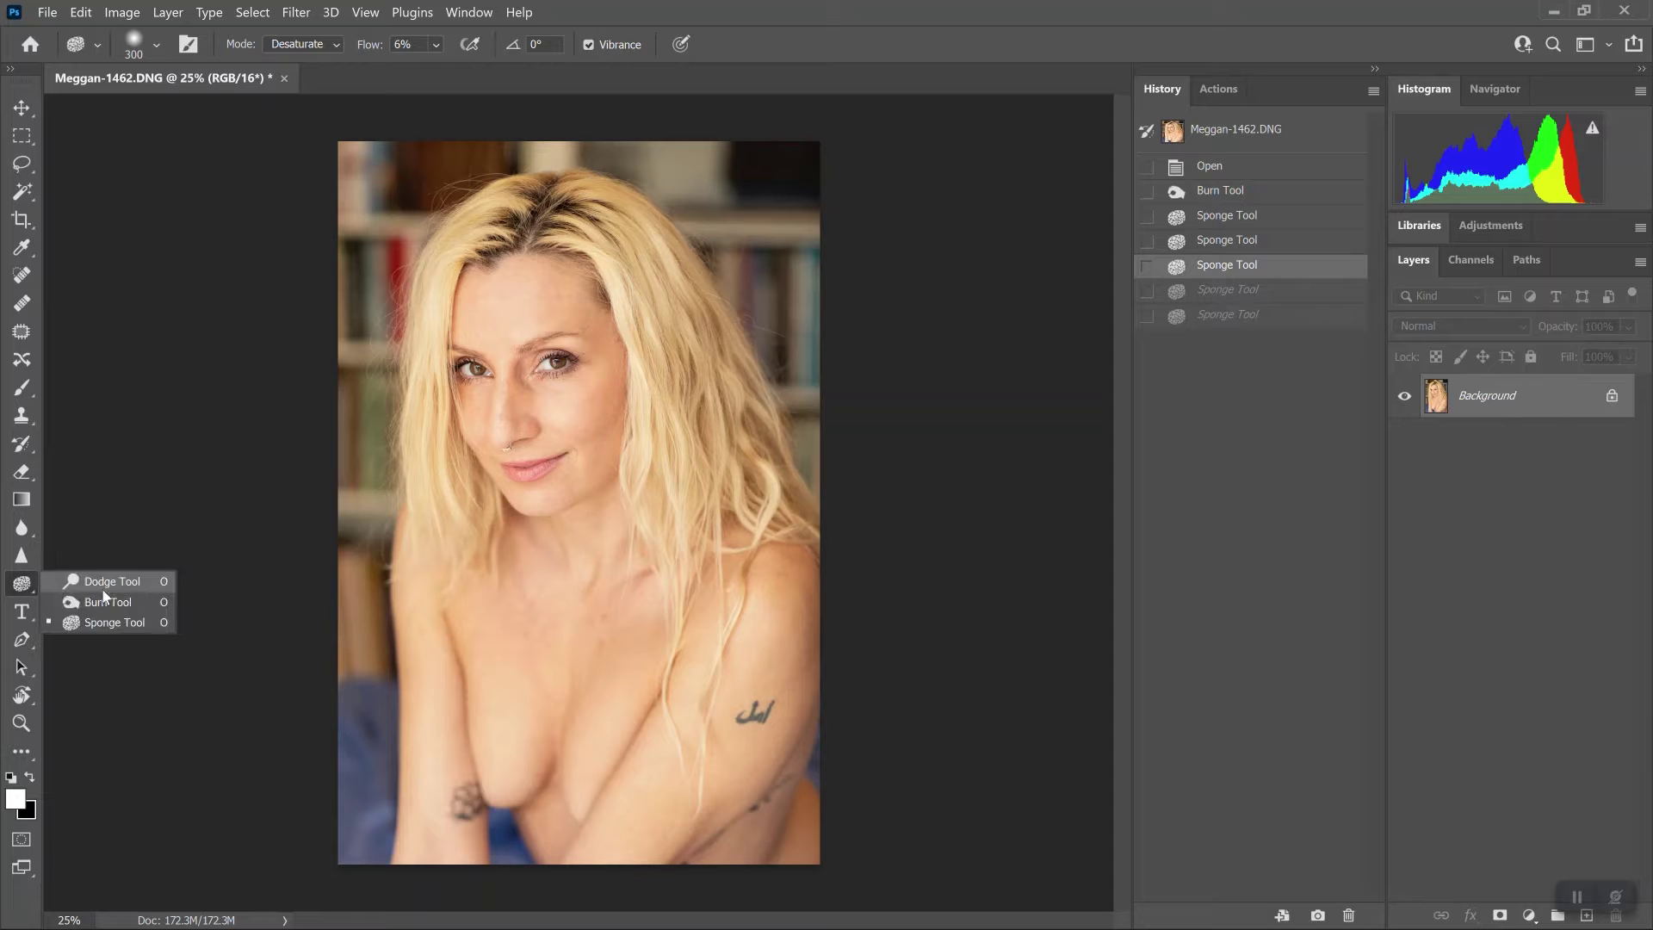
{"action": "left_click", "coordinate": [107, 577]}
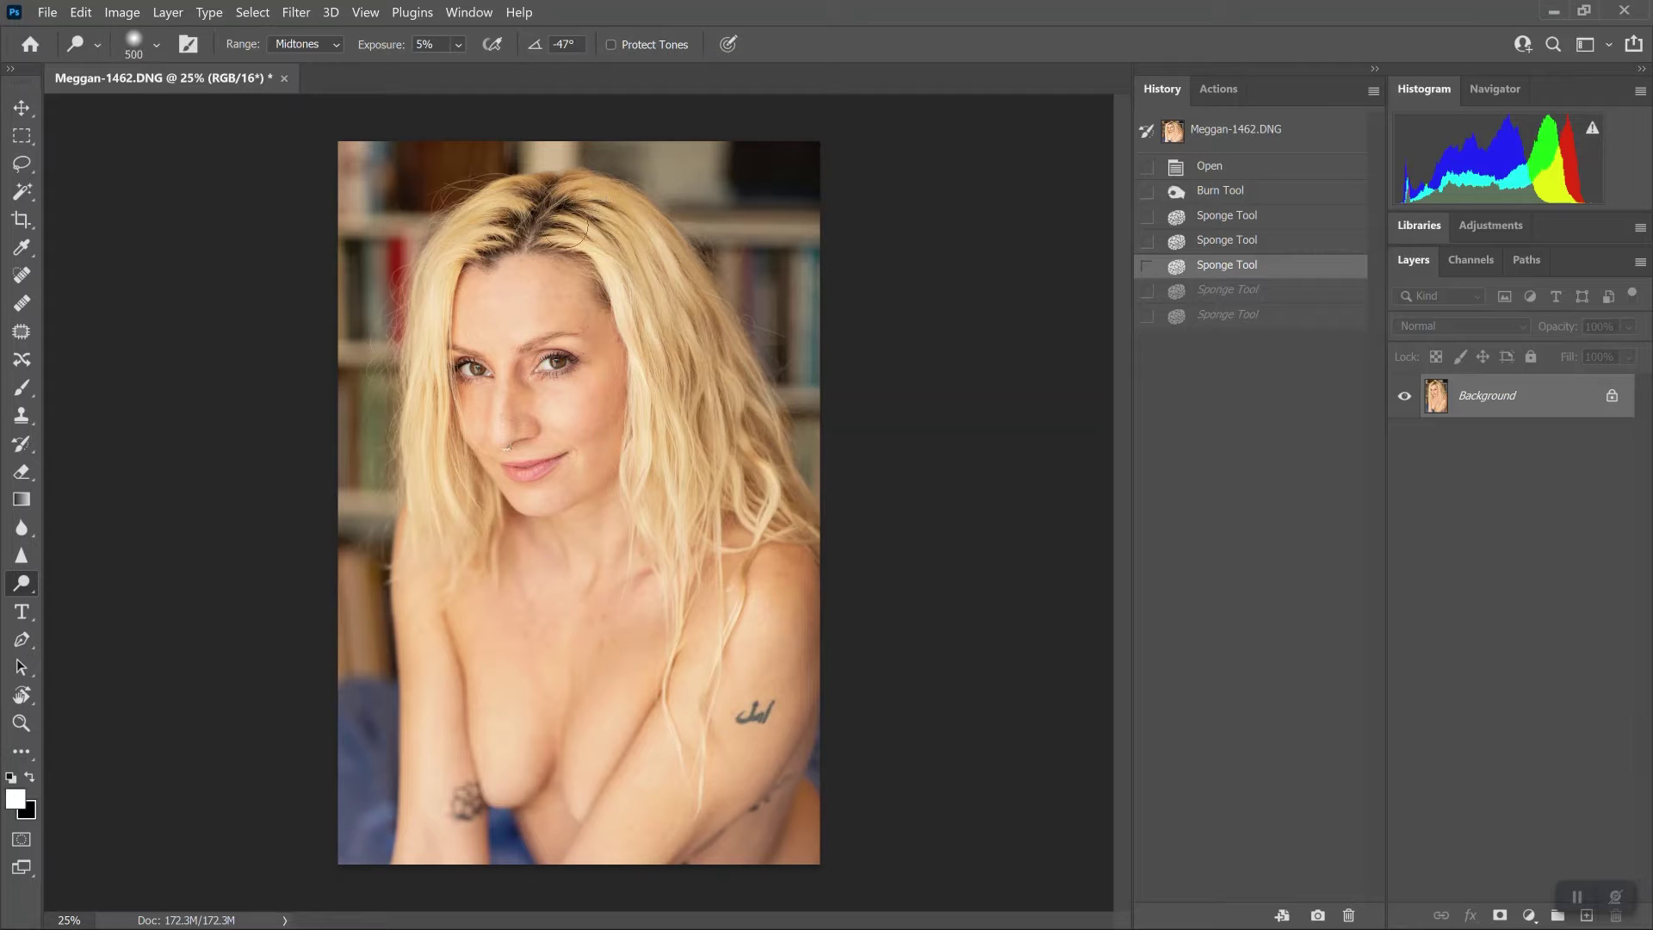
{"action": "left_click_drag", "start_coordinate": [619, 228], "coordinate": [626, 274]}
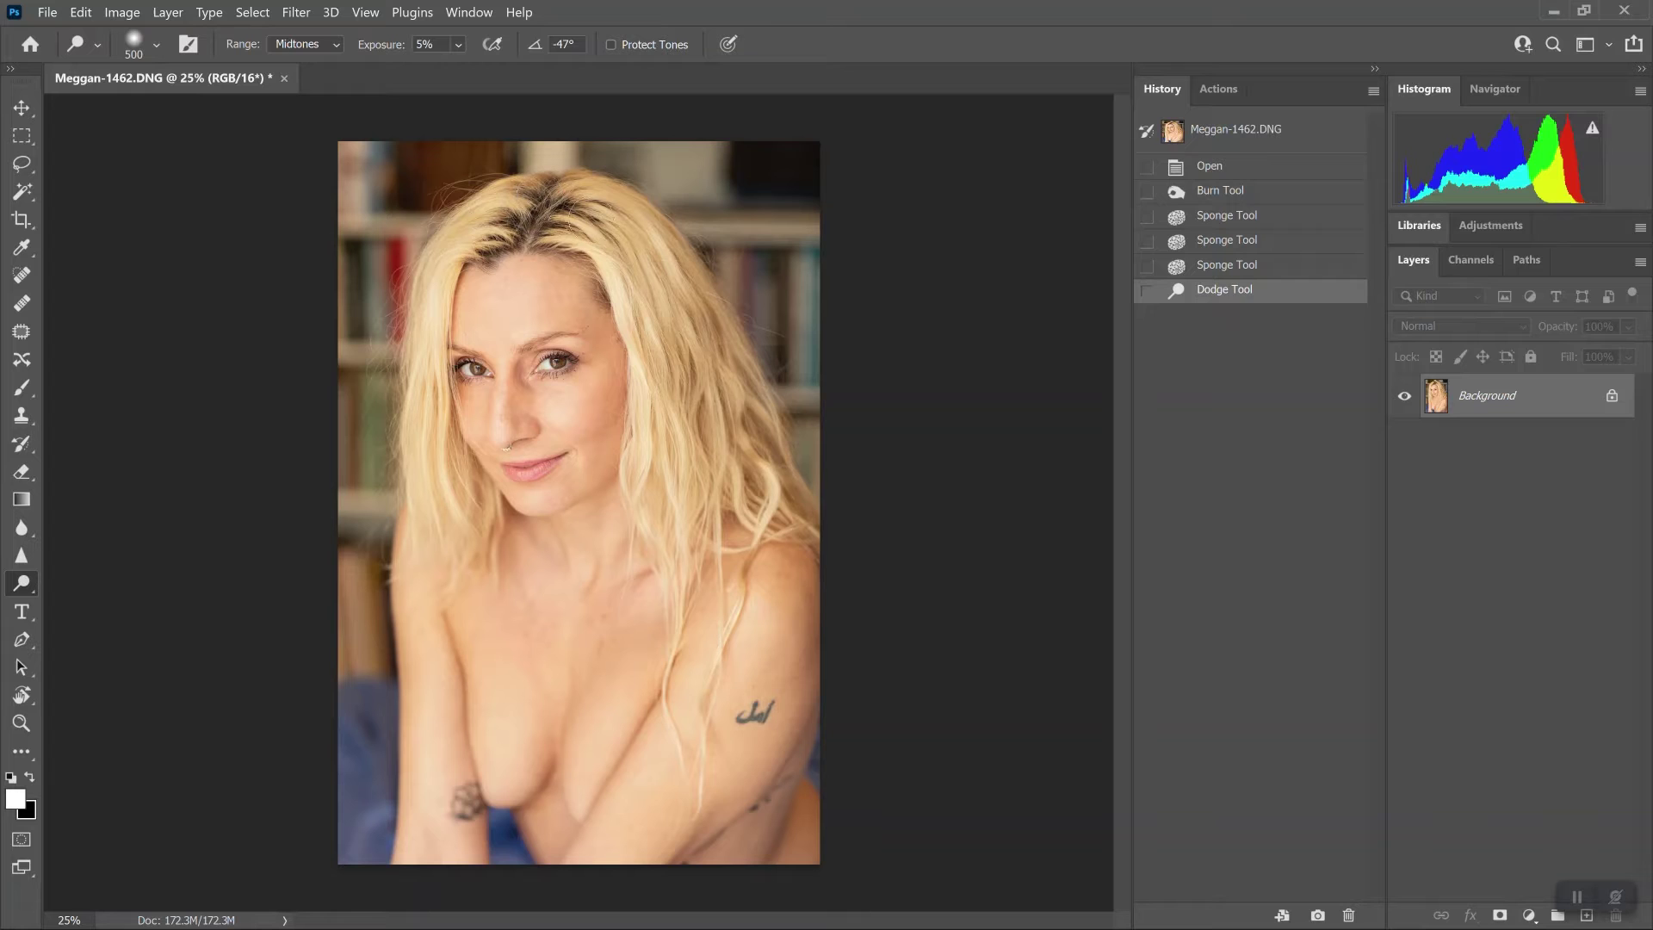
{"action": "left_click", "coordinate": [602, 207]}
{"action": "left_click", "coordinate": [517, 204]}
{"action": "left_click", "coordinate": [597, 204]}
{"action": "left_click", "coordinate": [450, 262]}
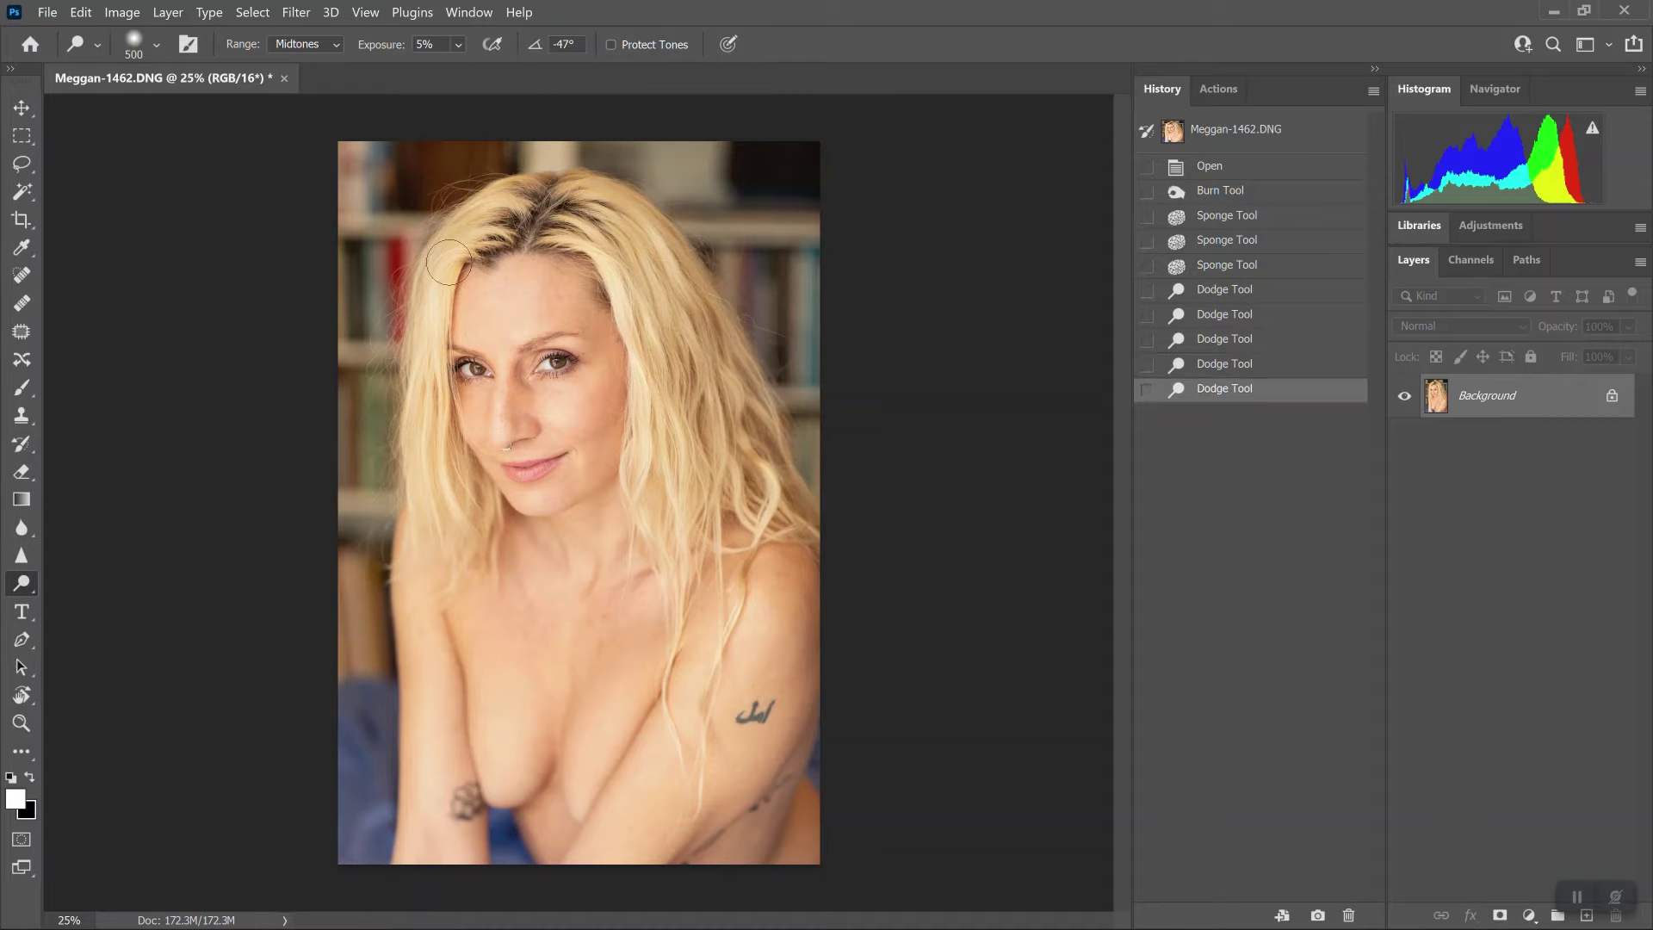
{"action": "left_click", "coordinate": [449, 261]}
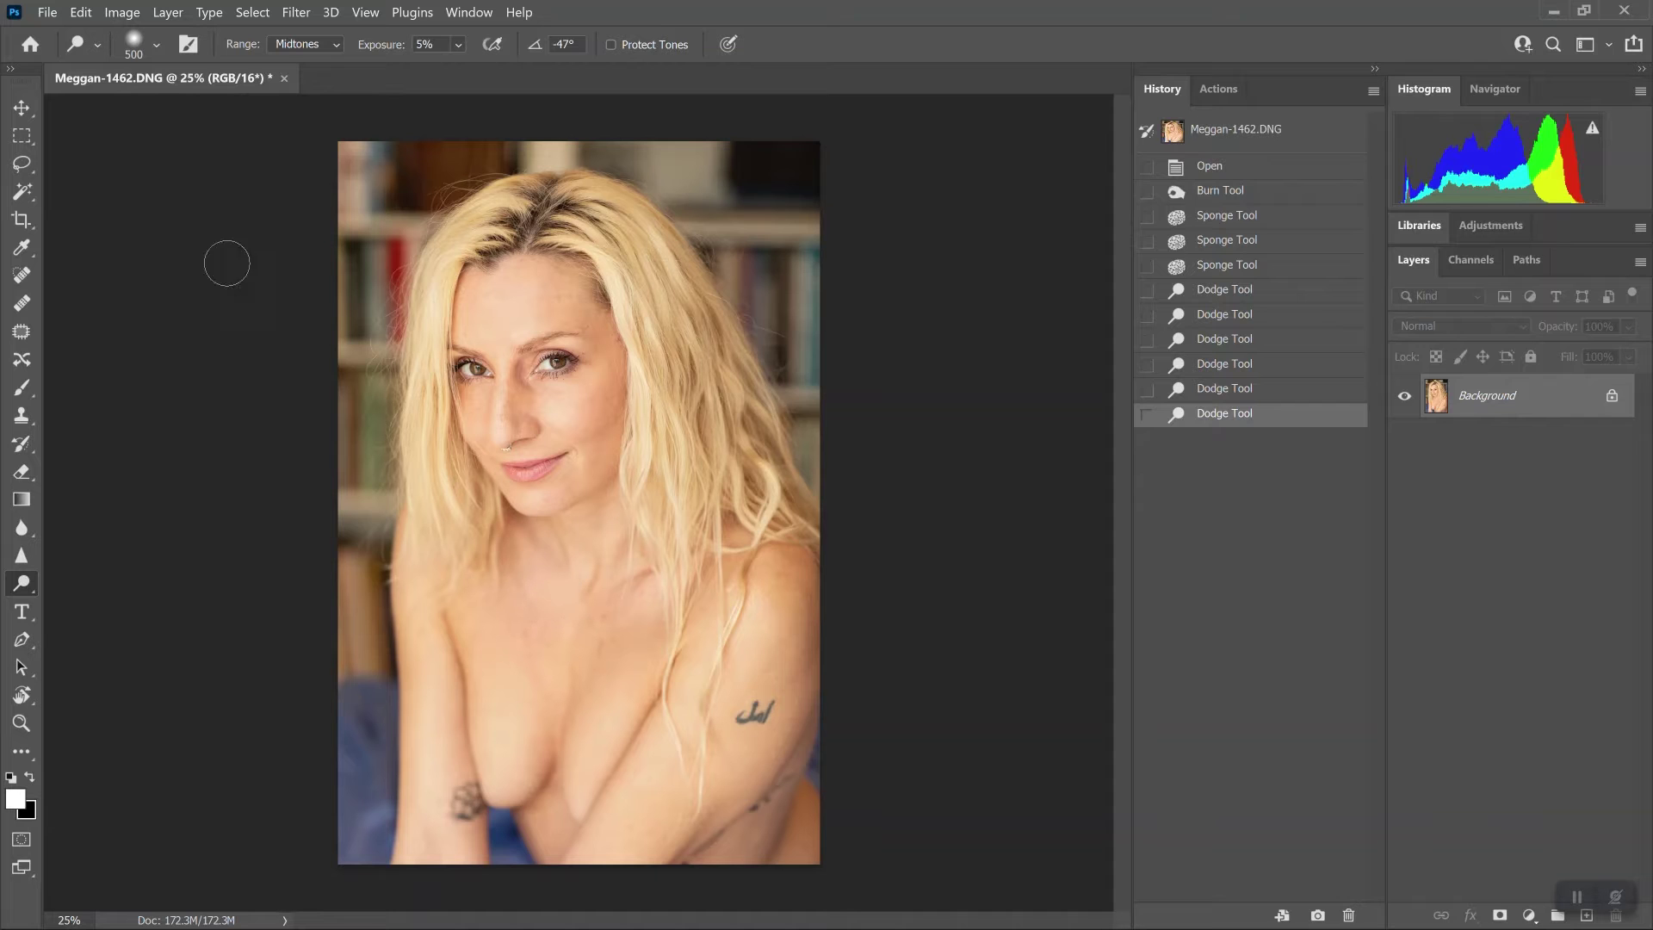
Make a rectangular selection around the arm with the script tattoo and open it in the Liquify filter
{"action": "left_click", "coordinate": [21, 135]}
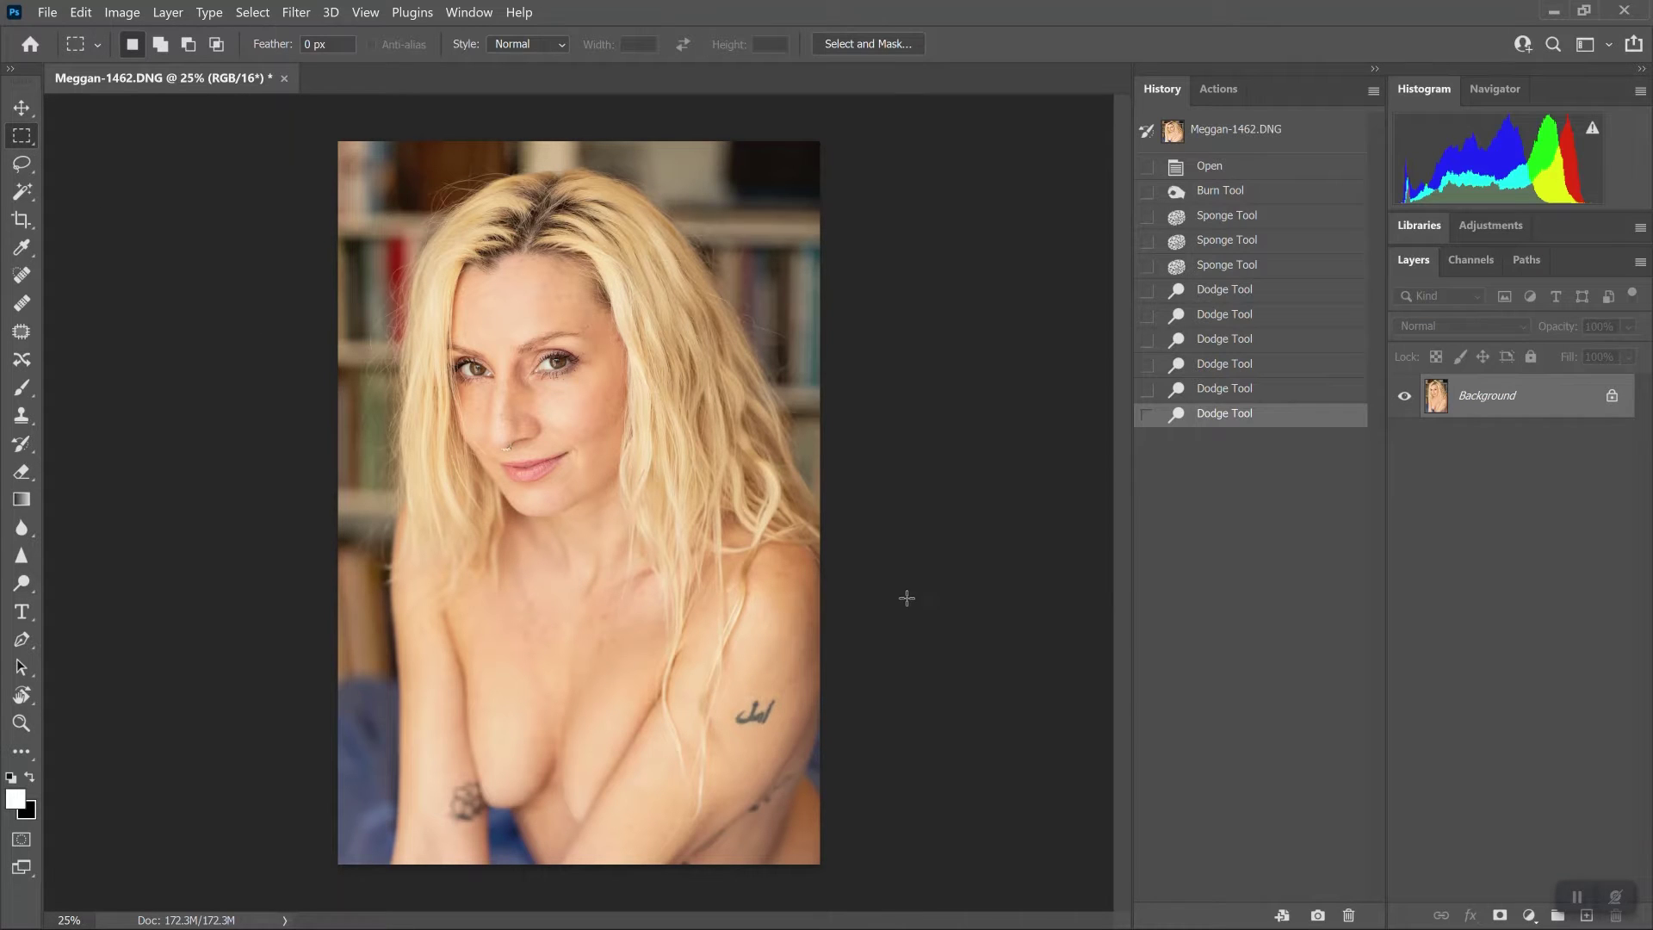
{"action": "left_click_drag", "start_coordinate": [904, 602], "coordinate": [608, 866]}
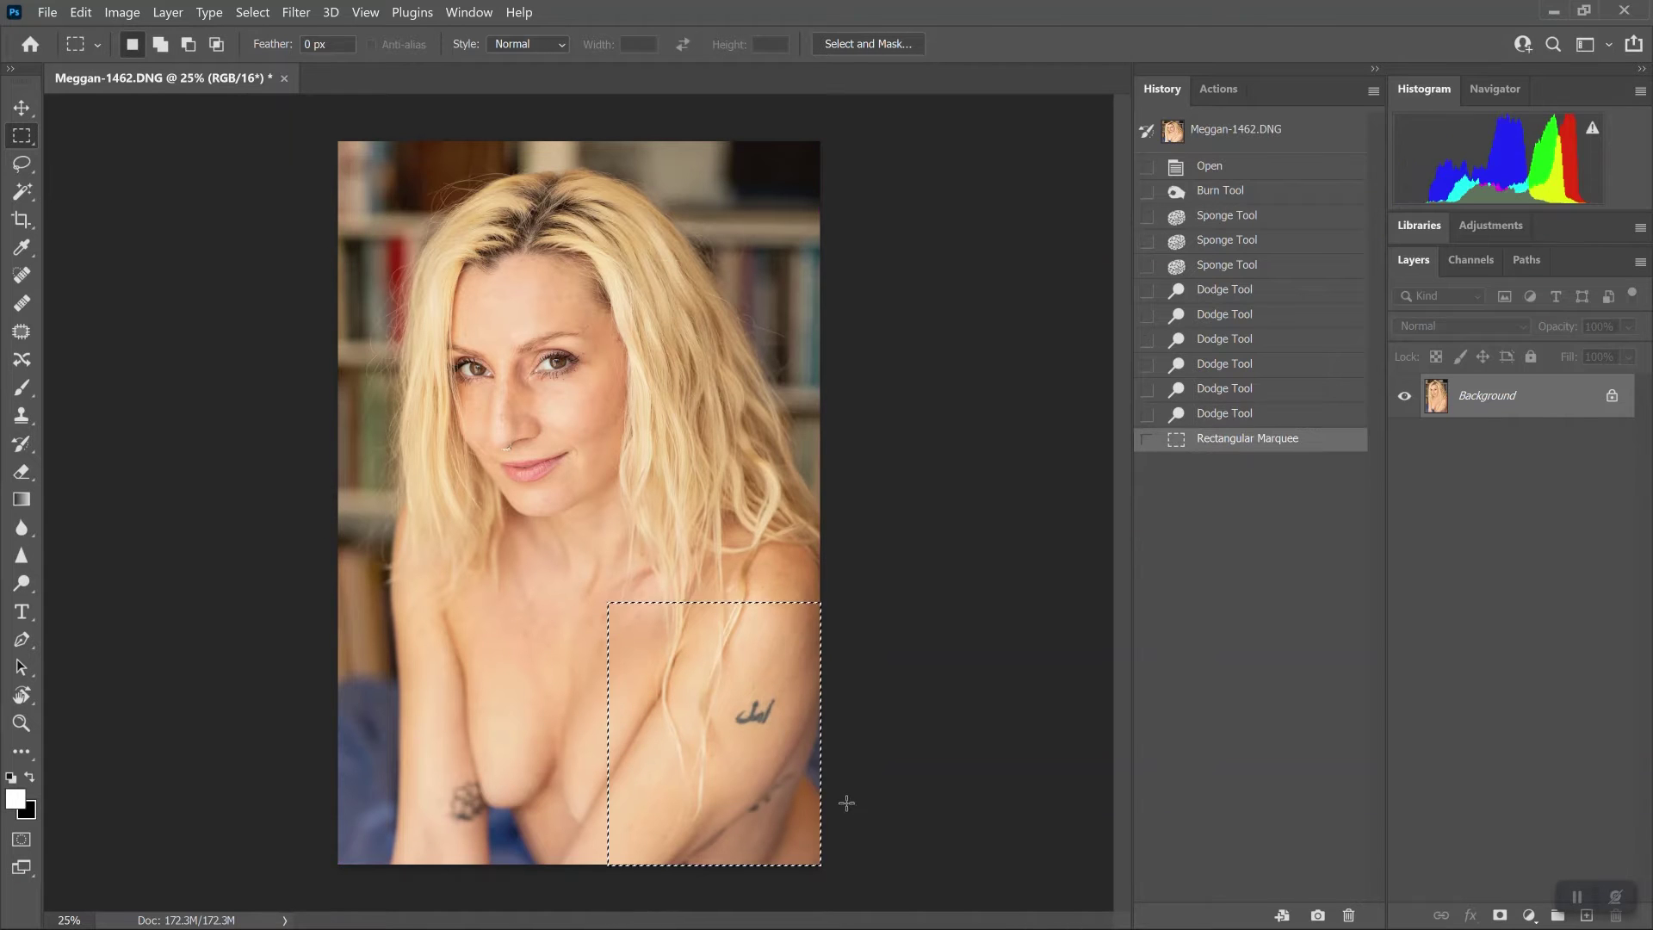
{"action": "left_click", "coordinate": [295, 15]}
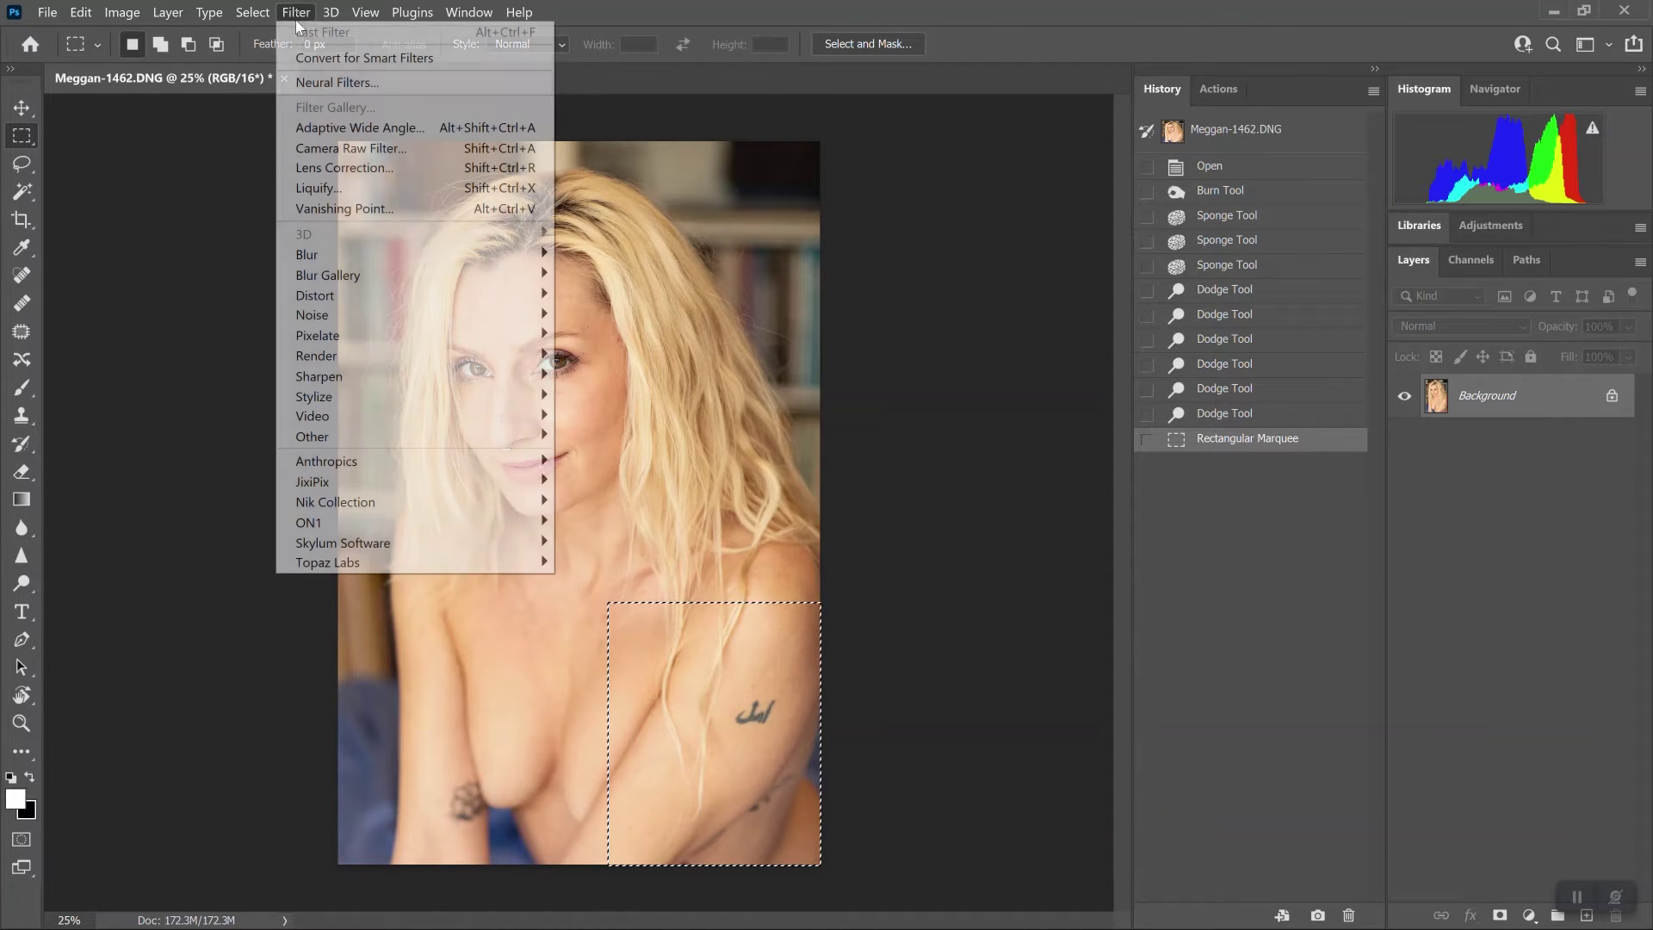
{"action": "left_click", "coordinate": [327, 187]}
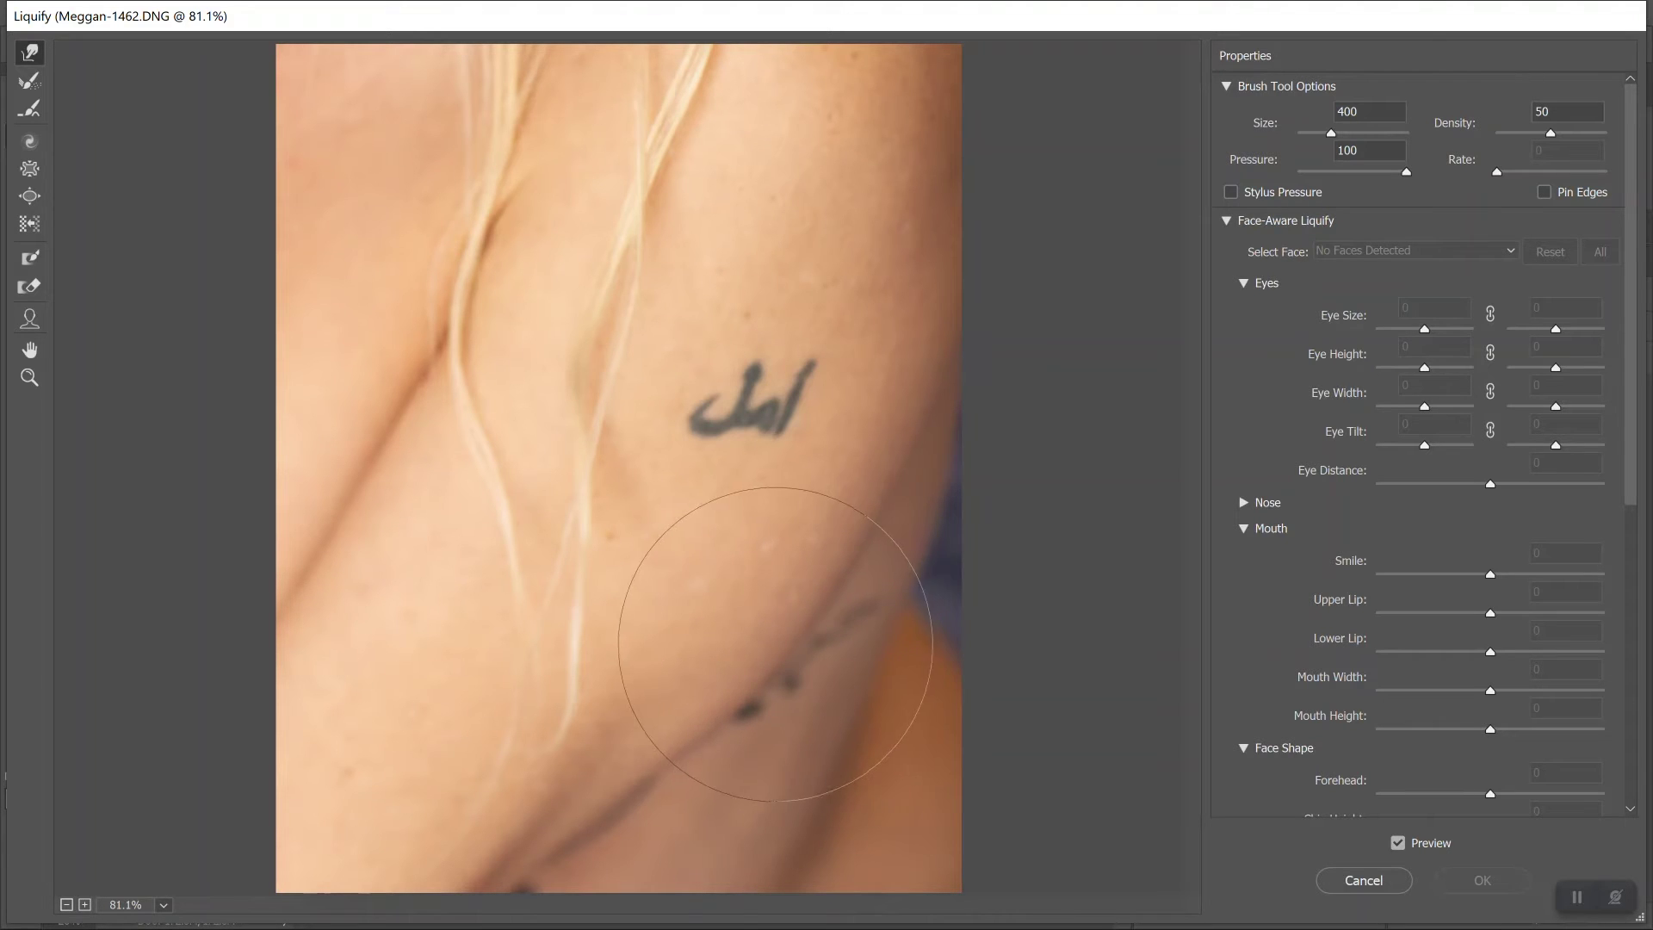
Reshape the underside of the tattooed arm with Forward Warp strokes at brush sizes 1000 and 1300
{"action": "key", "text": "bracketright"}
{"action": "key", "text": "bracketright"}
{"action": "key", "text": "bracketright"}
{"action": "key", "text": "bracketright"}
{"action": "key", "text": "bracketright"}
{"action": "key", "text": "bracketright"}
{"action": "mouse_move", "coordinate": [757, 620]}
{"action": "left_mouse_down"}
{"action": "mouse_move", "coordinate": [732, 580]}
{"action": "mouse_move", "coordinate": [783, 623]}
{"action": "left_mouse_up"}
{"action": "key", "text": "ctrl"}
{"action": "key", "text": "bracketright"}
{"action": "key", "text": "bracketright"}
{"action": "key", "text": "bracketright"}
{"action": "left_click_drag", "start_coordinate": [786, 582], "coordinate": [790, 590]}
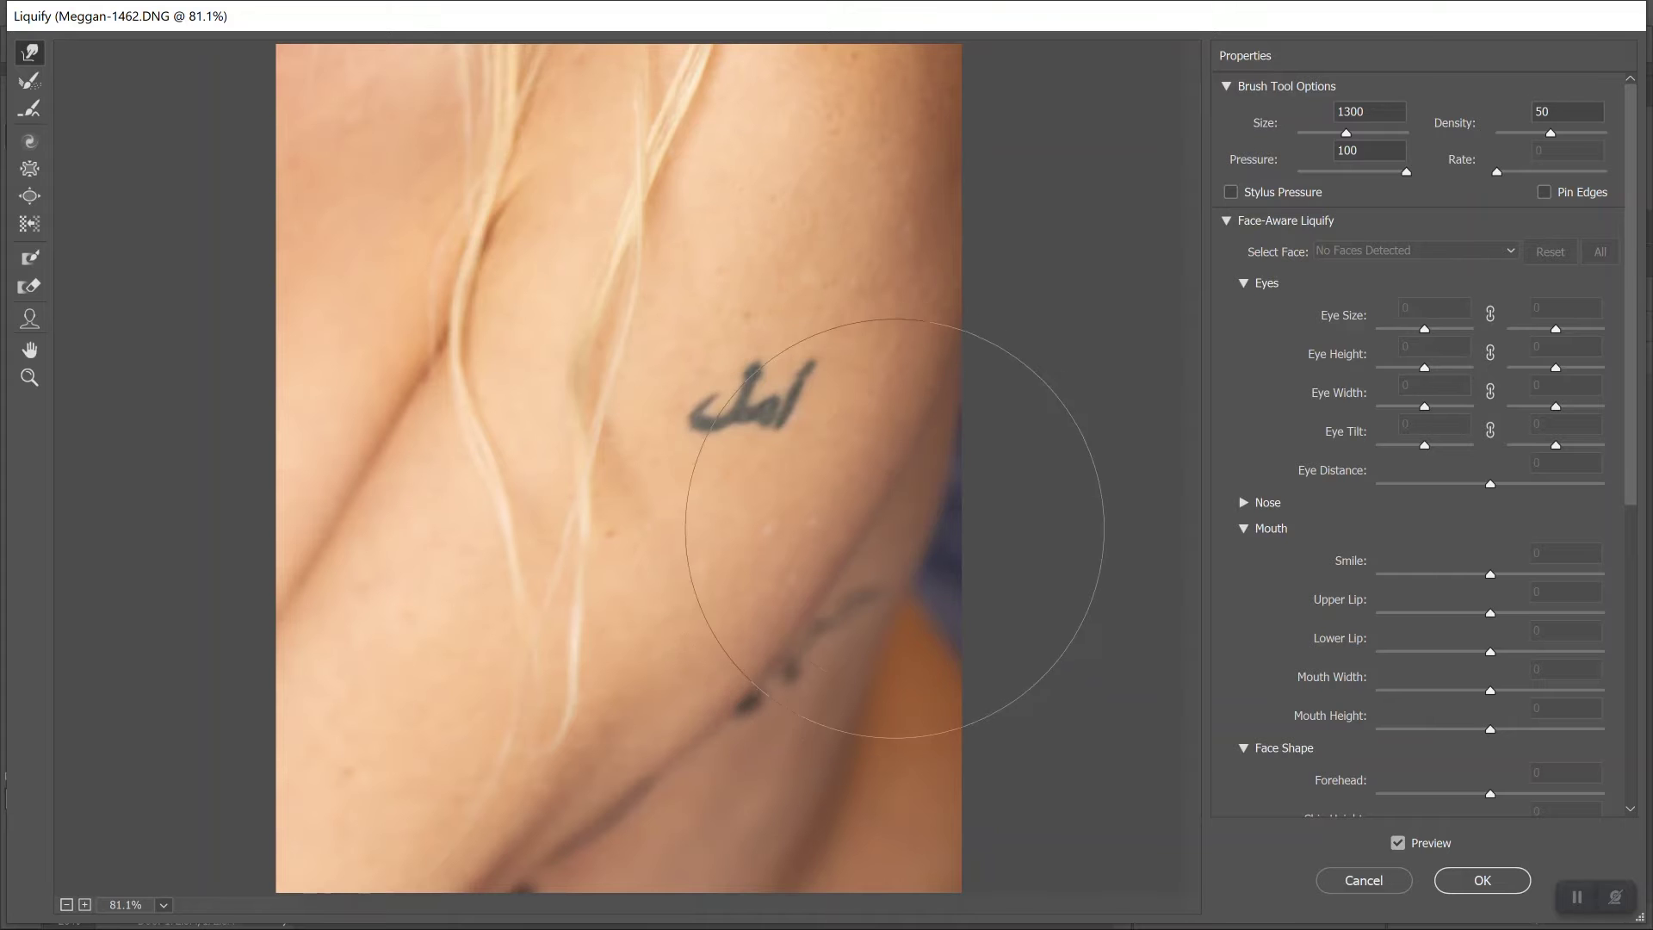
Refine the arm's outer edge at brush size 1000, reduce the brush to 500, apply Liquify and deselect the area
{"action": "key", "text": "bracketleft"}
{"action": "key", "text": "bracketleft"}
{"action": "key", "text": "bracketleft"}
{"action": "left_click_drag", "start_coordinate": [952, 486], "coordinate": [956, 494]}
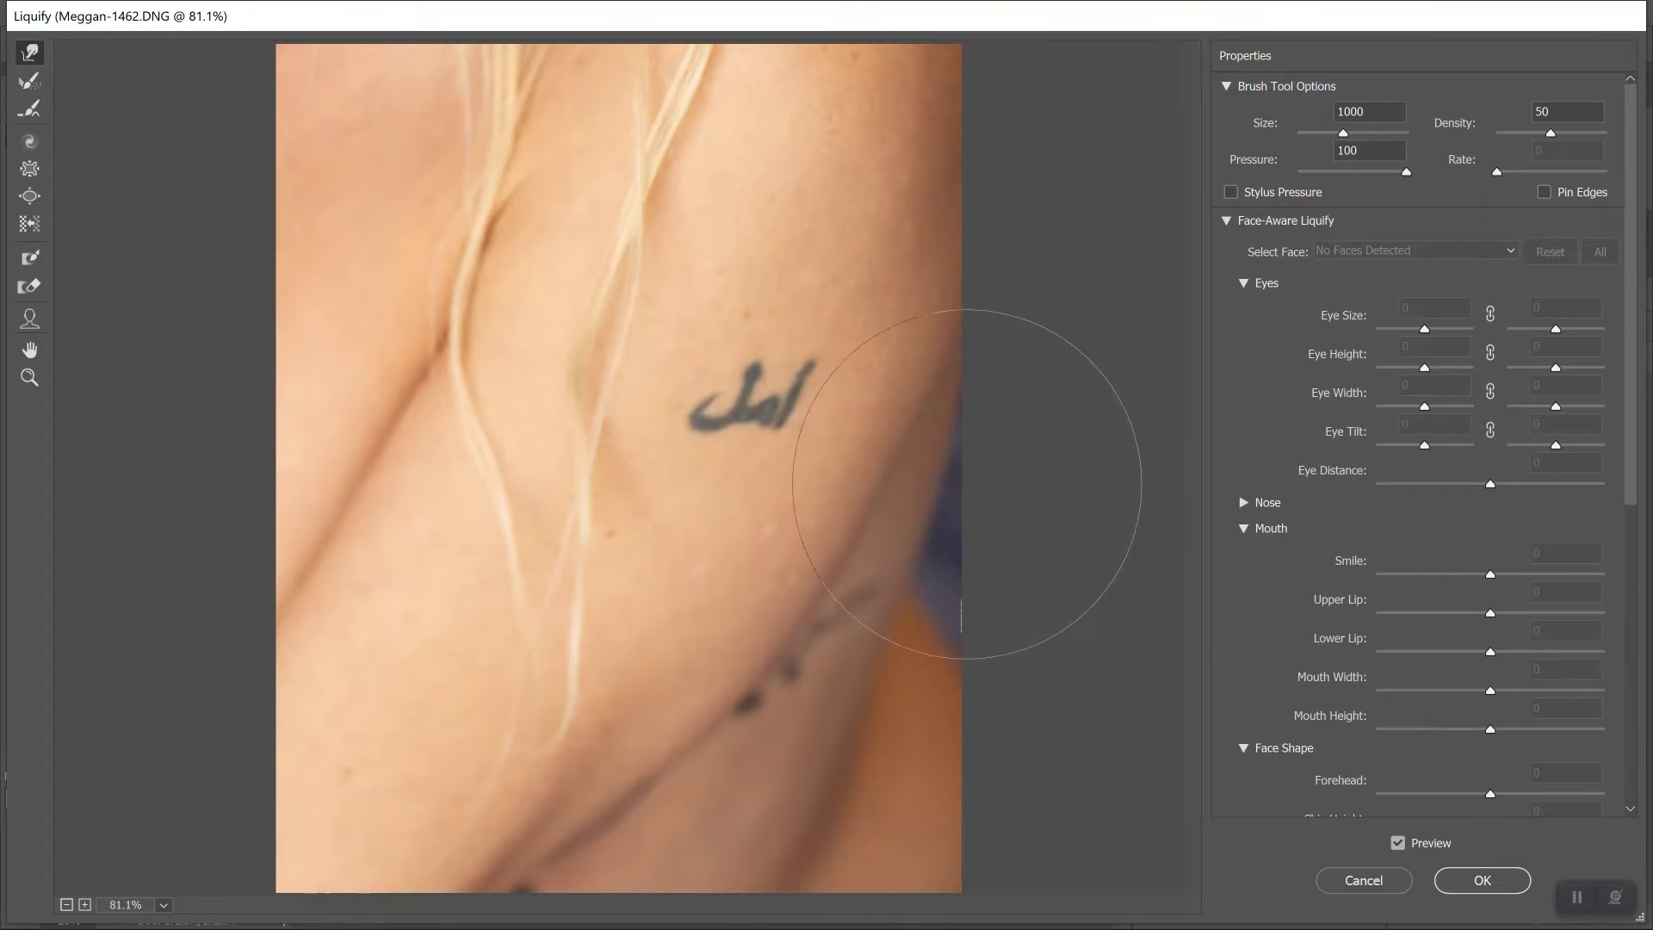
{"action": "key", "text": "bracketleft"}
{"action": "key", "text": "bracketleft"}
{"action": "key", "text": "bracketleft"}
{"action": "key", "text": "bracketleft"}
{"action": "key", "text": "bracketleft"}
{"action": "key", "text": "bracketleft"}
{"action": "key", "text": "bracketleft"}
{"action": "key", "text": "bracketright"}
{"action": "key", "text": "bracketright"}
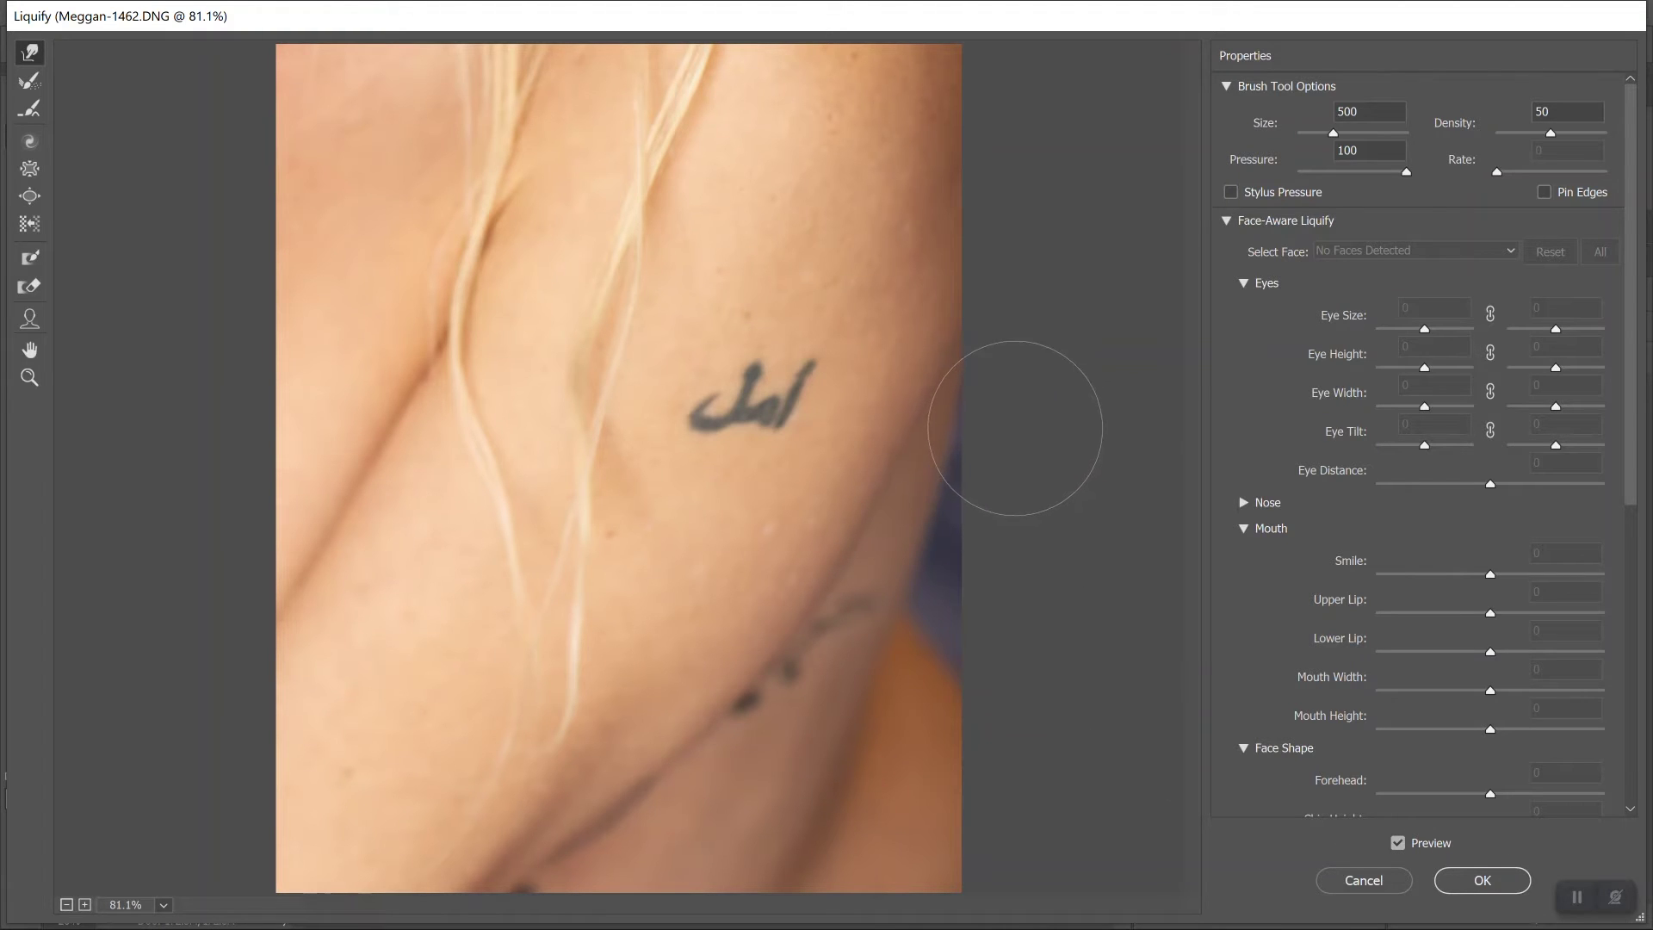
{"action": "left_click", "coordinate": [1463, 875]}
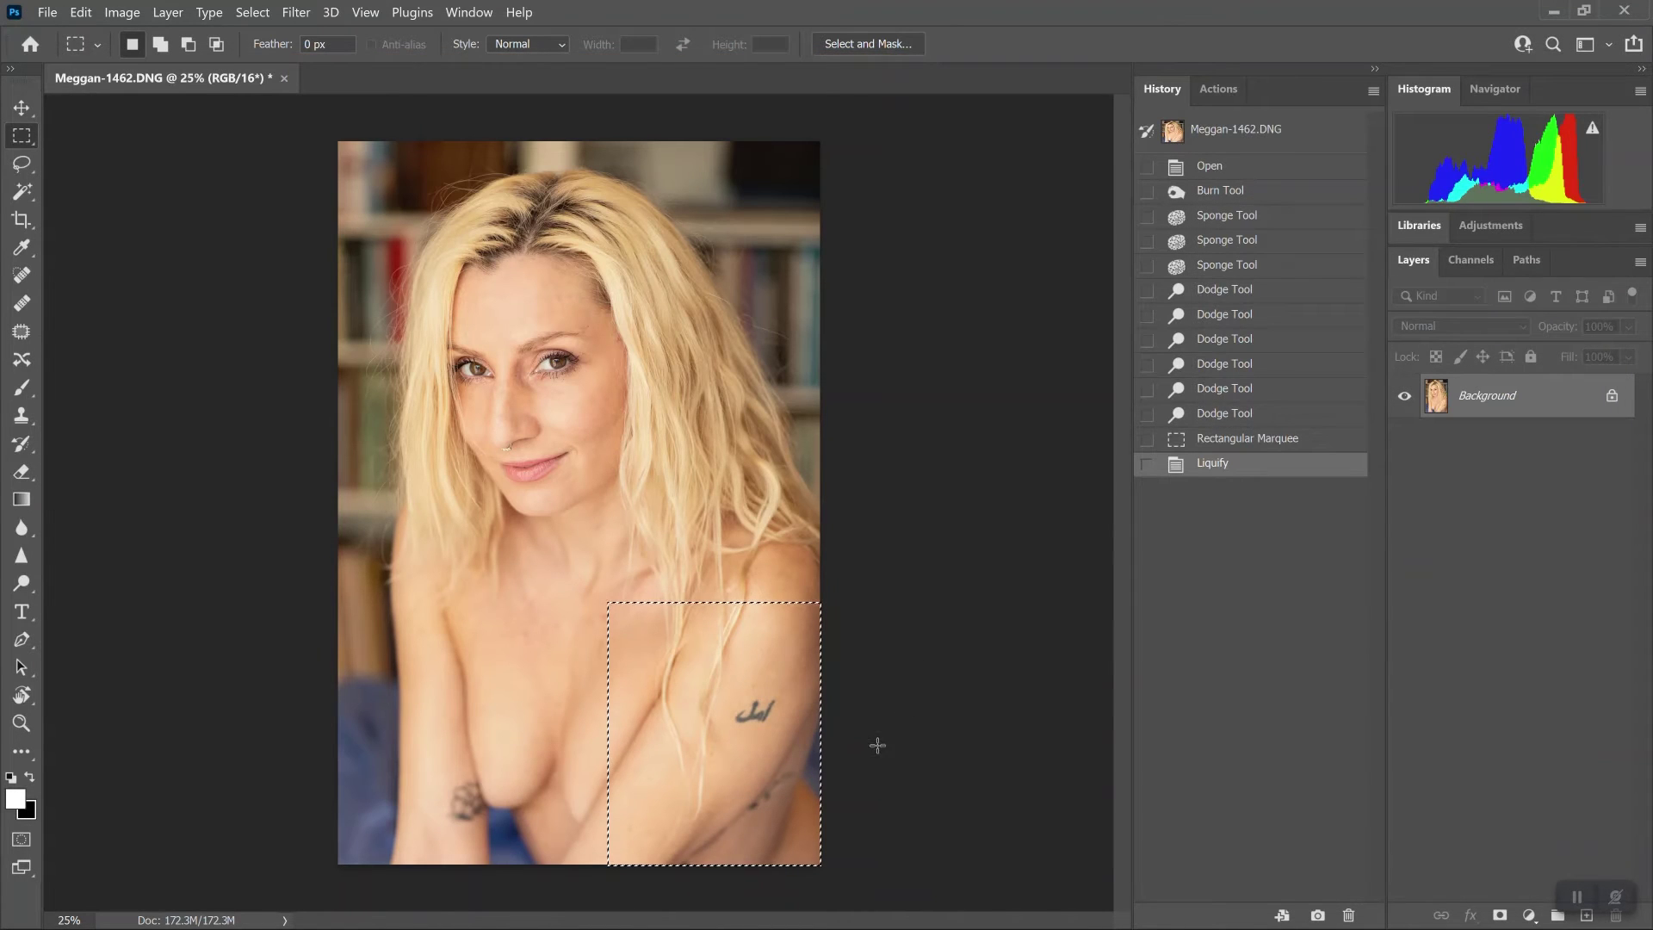
{"action": "key", "text": "ctrl+d"}
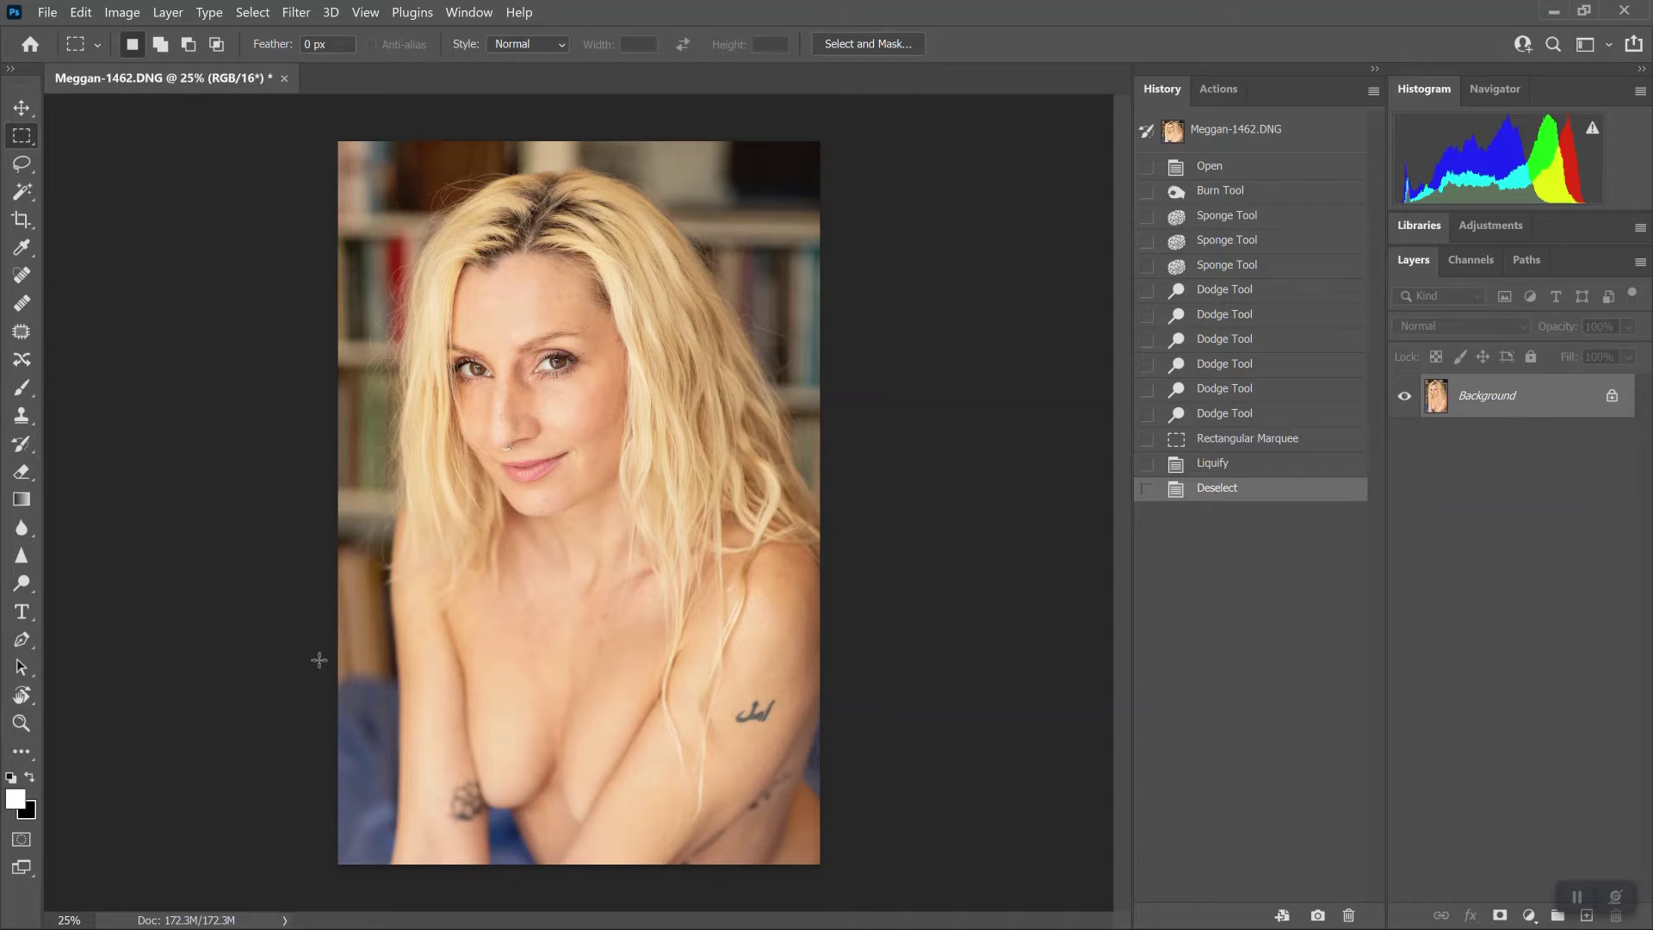
Make a rectangular selection around the forearm with the flower tattoo and the adjoining torso, and open it in Liquify
{"action": "left_click_drag", "start_coordinate": [320, 628], "coordinate": [590, 872]}
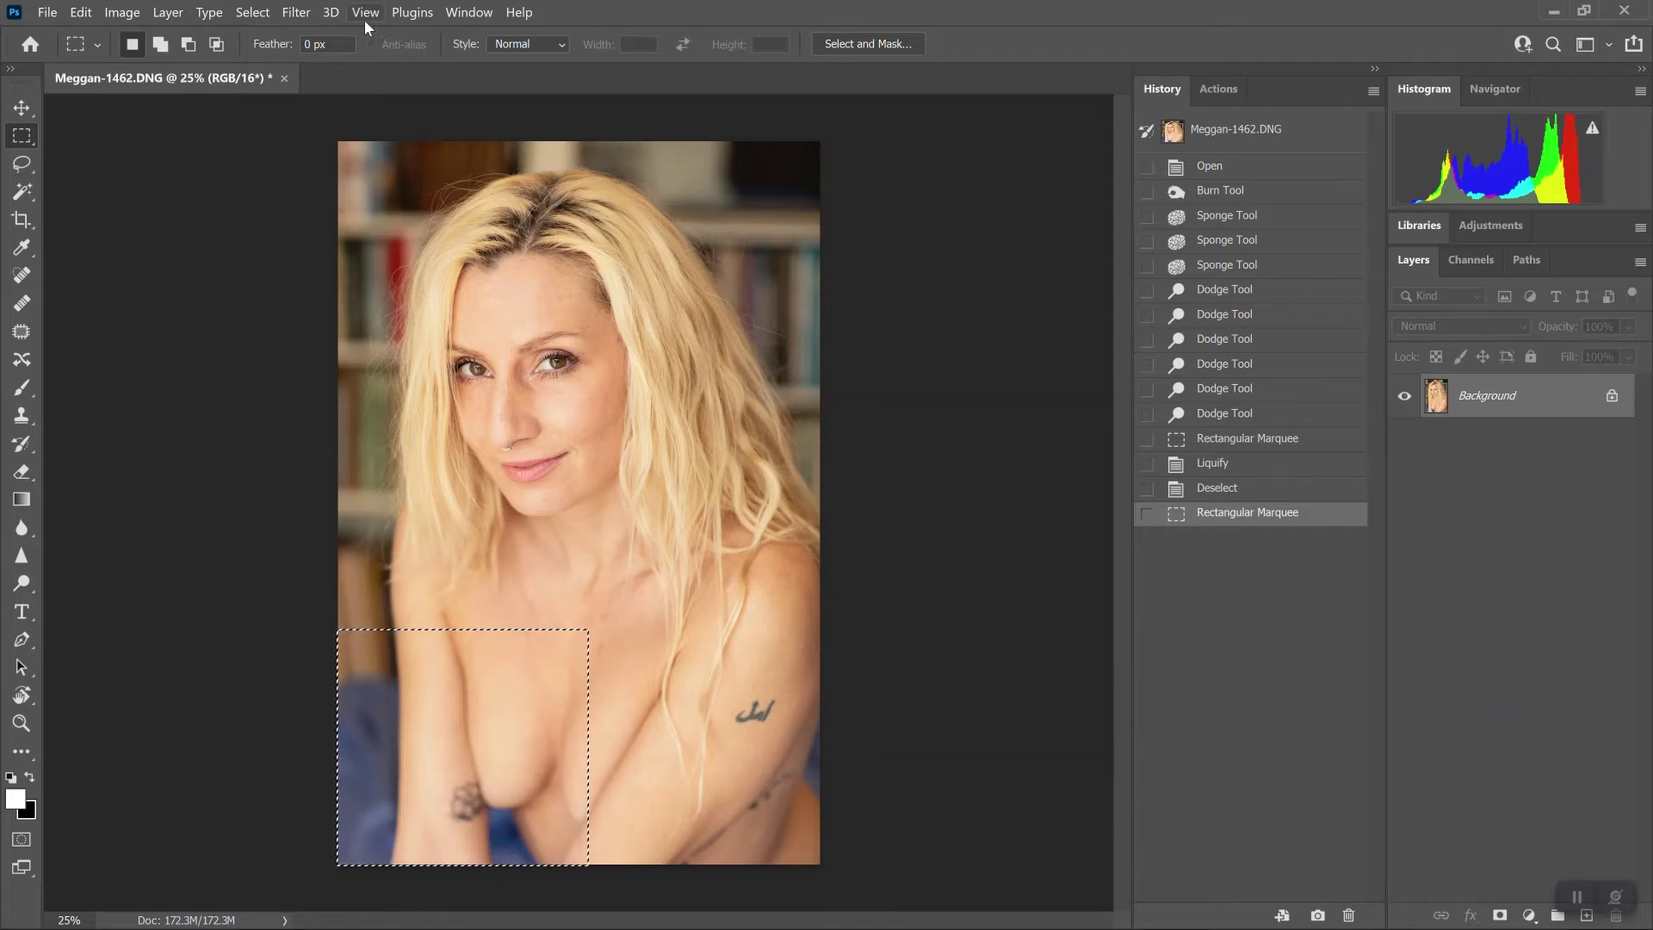
{"action": "left_click", "coordinate": [294, 14]}
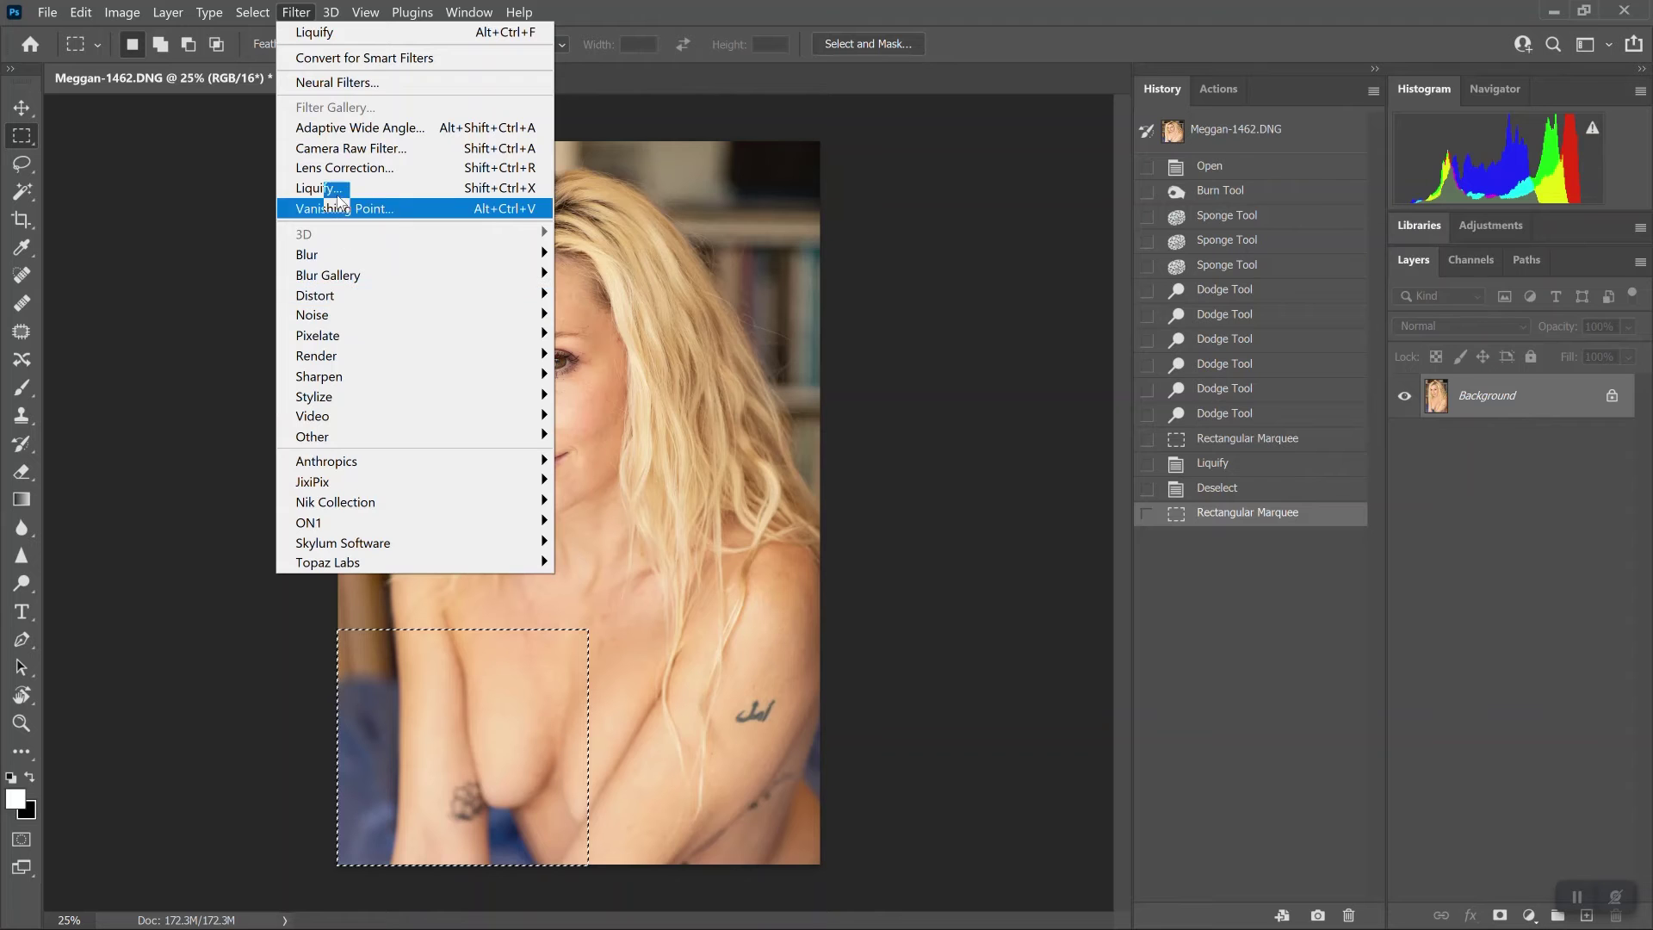
{"action": "left_click", "coordinate": [338, 195]}
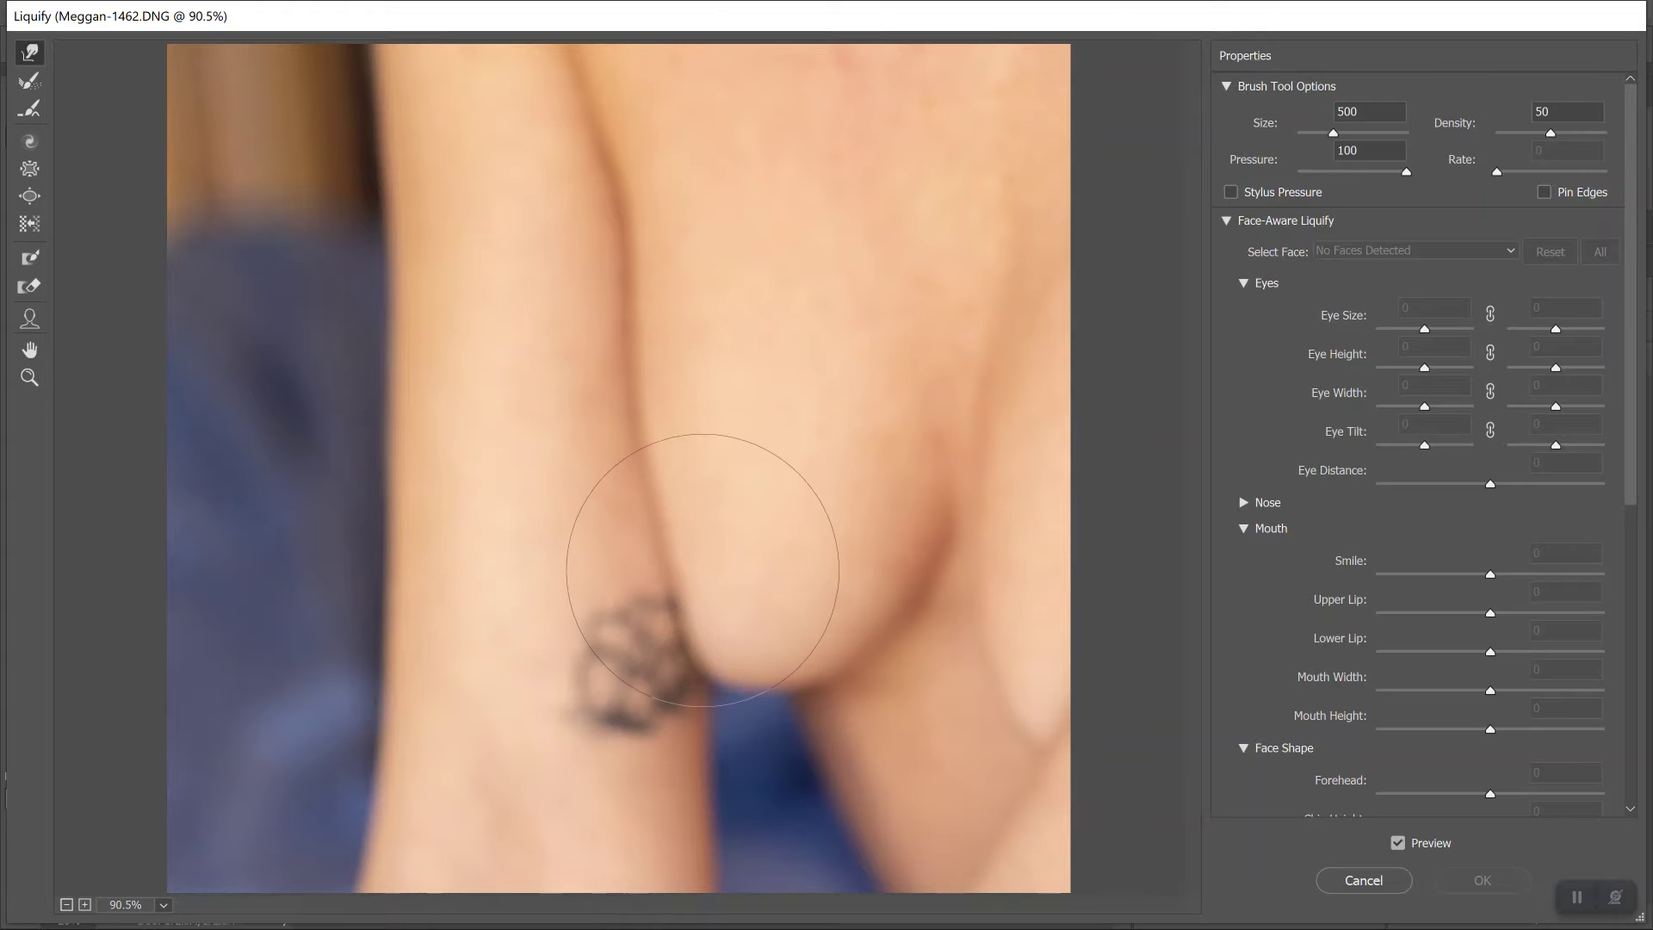
Adjust the body contour beside the flower tattoo with a warp brush of size 800, apply Liquify and deselect the area
{"action": "key", "text": "bracketright"}
{"action": "key", "text": "bracketright"}
{"action": "key", "text": "bracketright"}
{"action": "left_click_drag", "start_coordinate": [681, 544], "coordinate": [682, 542]}
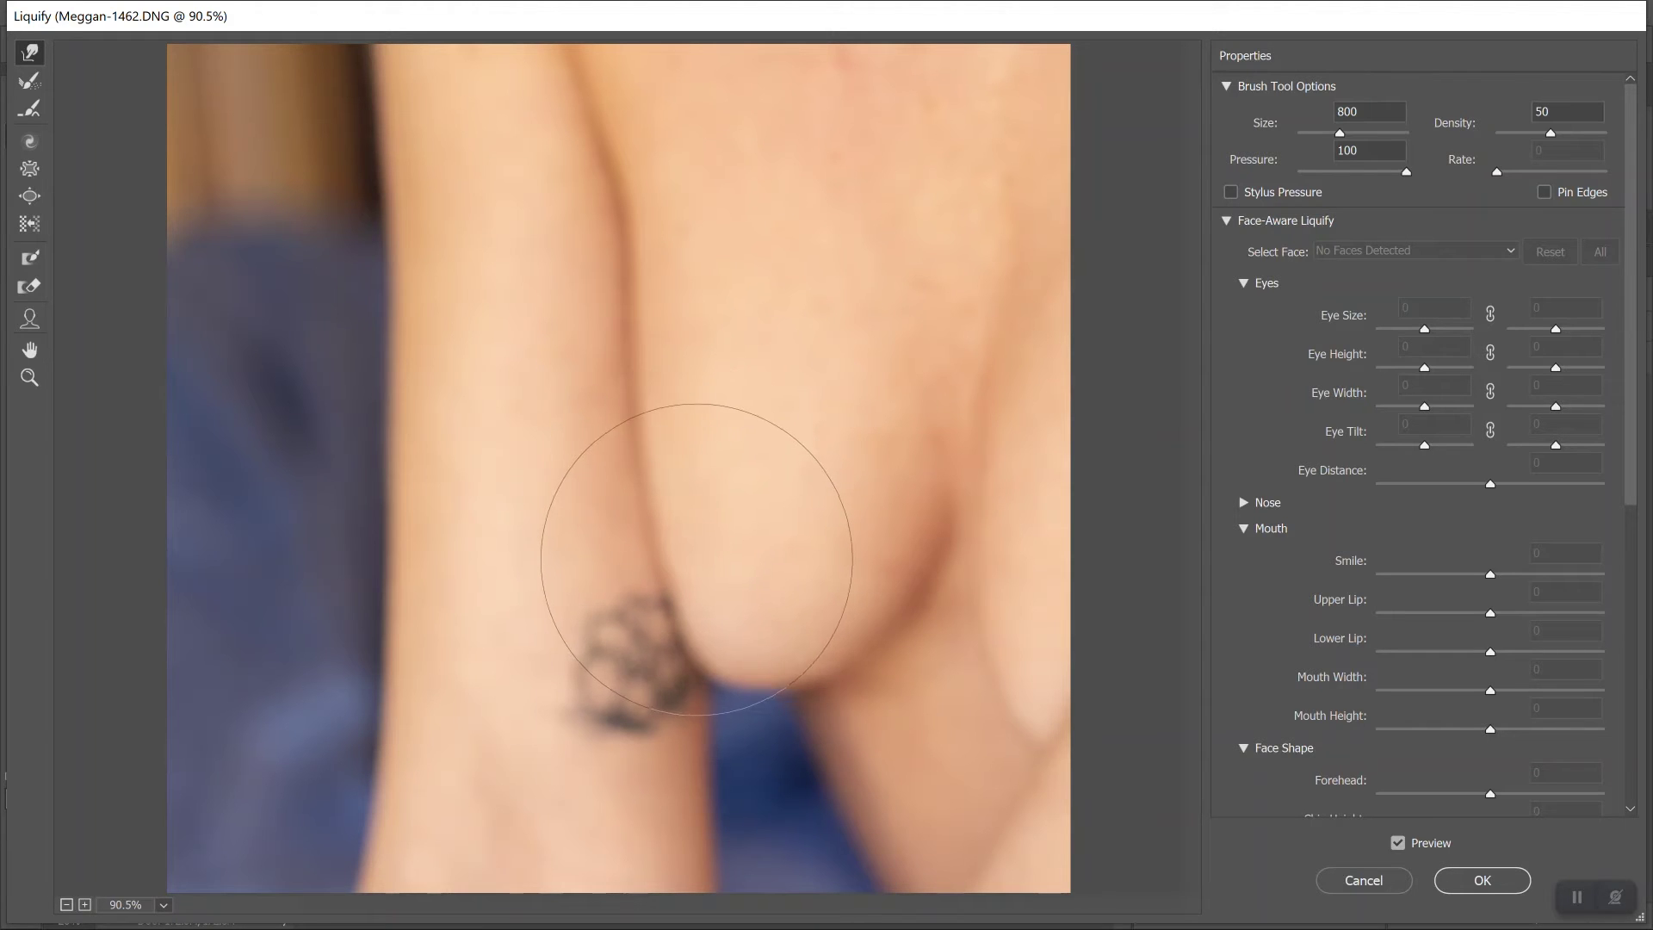
{"action": "key", "text": "bracketleft"}
{"action": "key", "text": "bracketleft"}
{"action": "key", "text": "bracketleft"}
{"action": "key", "text": "bracketleft"}
{"action": "left_click", "coordinate": [1464, 880]}
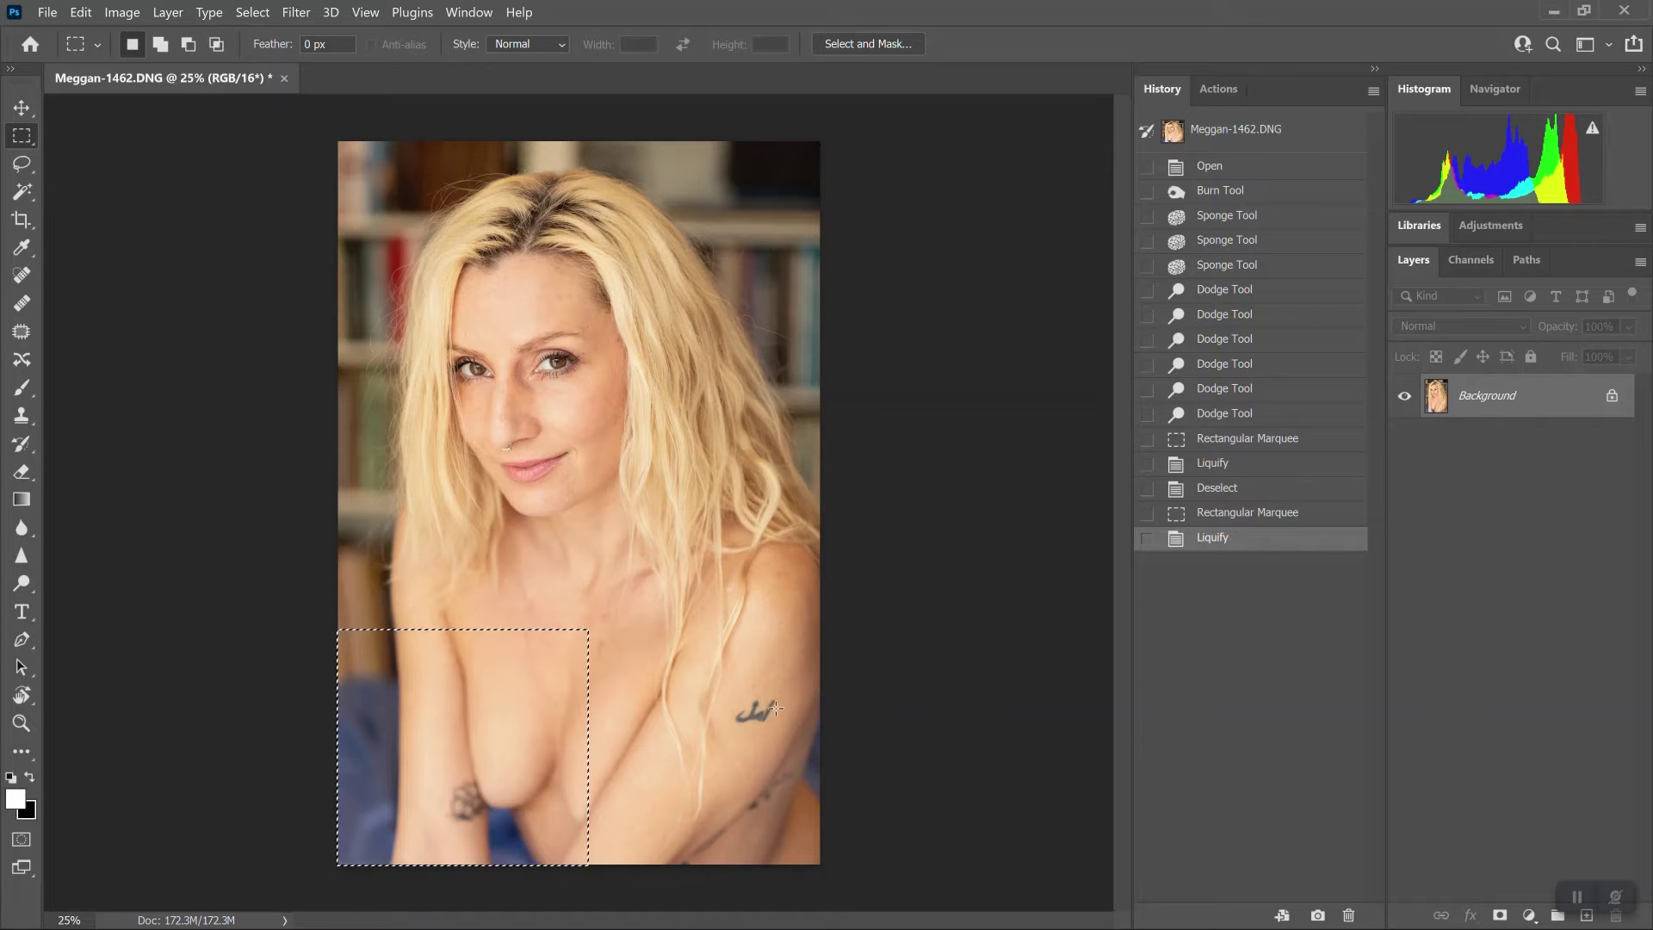
{"action": "key", "text": "ctrl+d"}
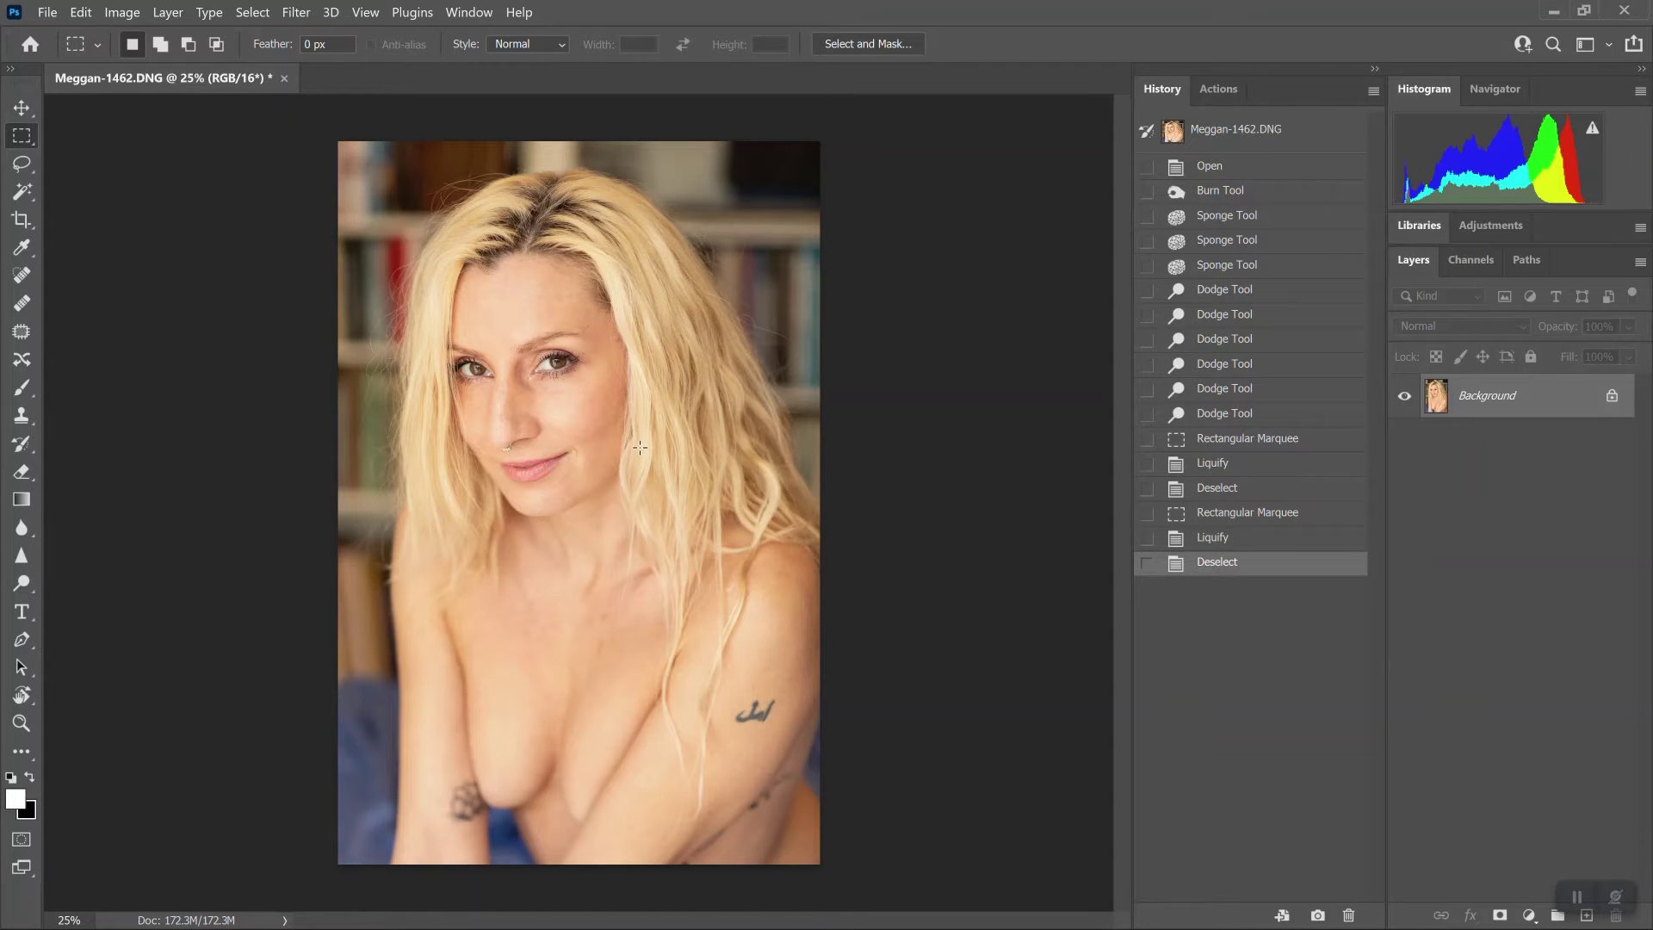
Send the whole photo to the Anthropics PortraitPro filter and show the before and after views side by side
{"action": "left_click", "coordinate": [296, 16]}
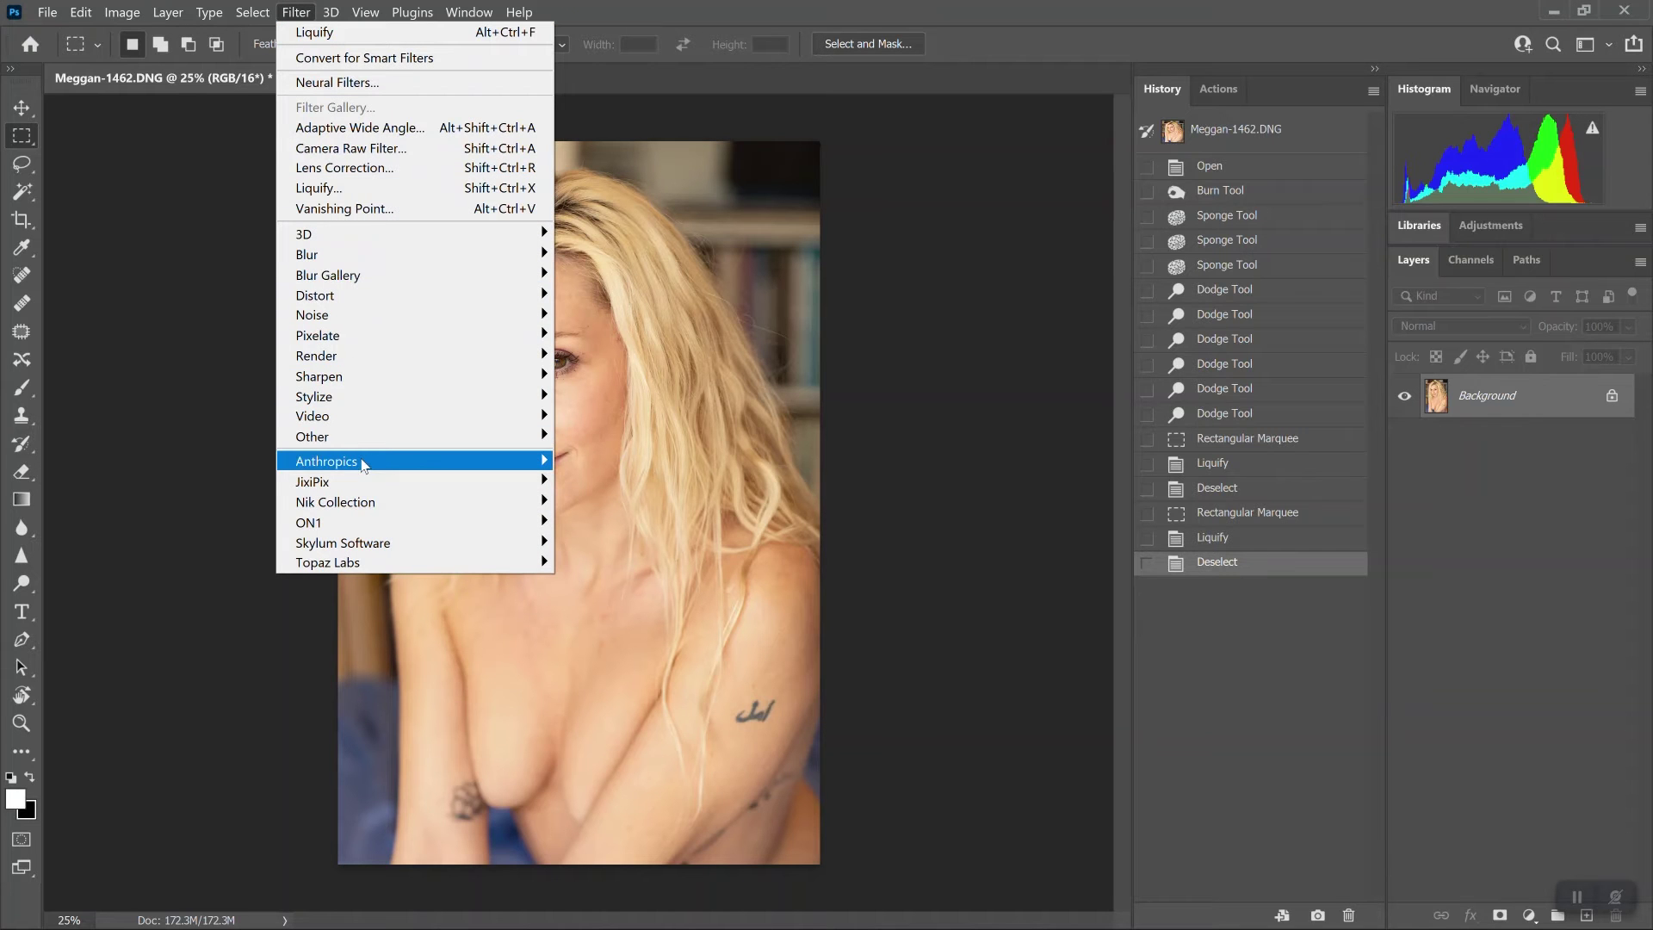
{"action": "mouse_move", "coordinate": [363, 464]}
{"action": "left_click", "coordinate": [624, 483]}
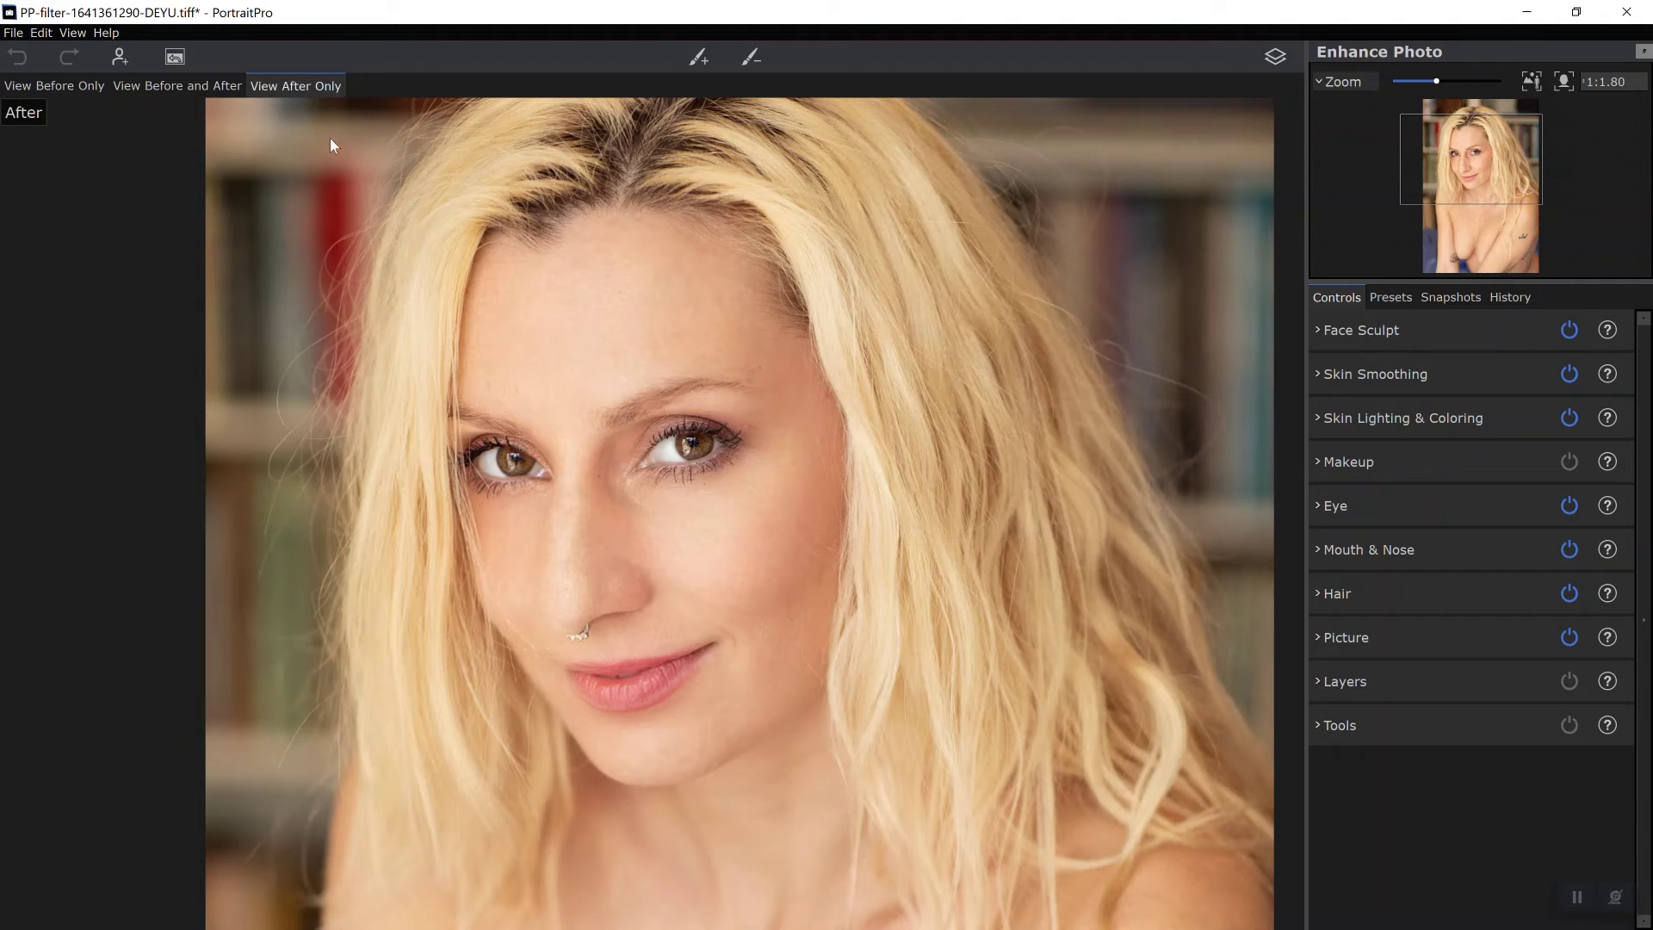
{"action": "left_click", "coordinate": [173, 86]}
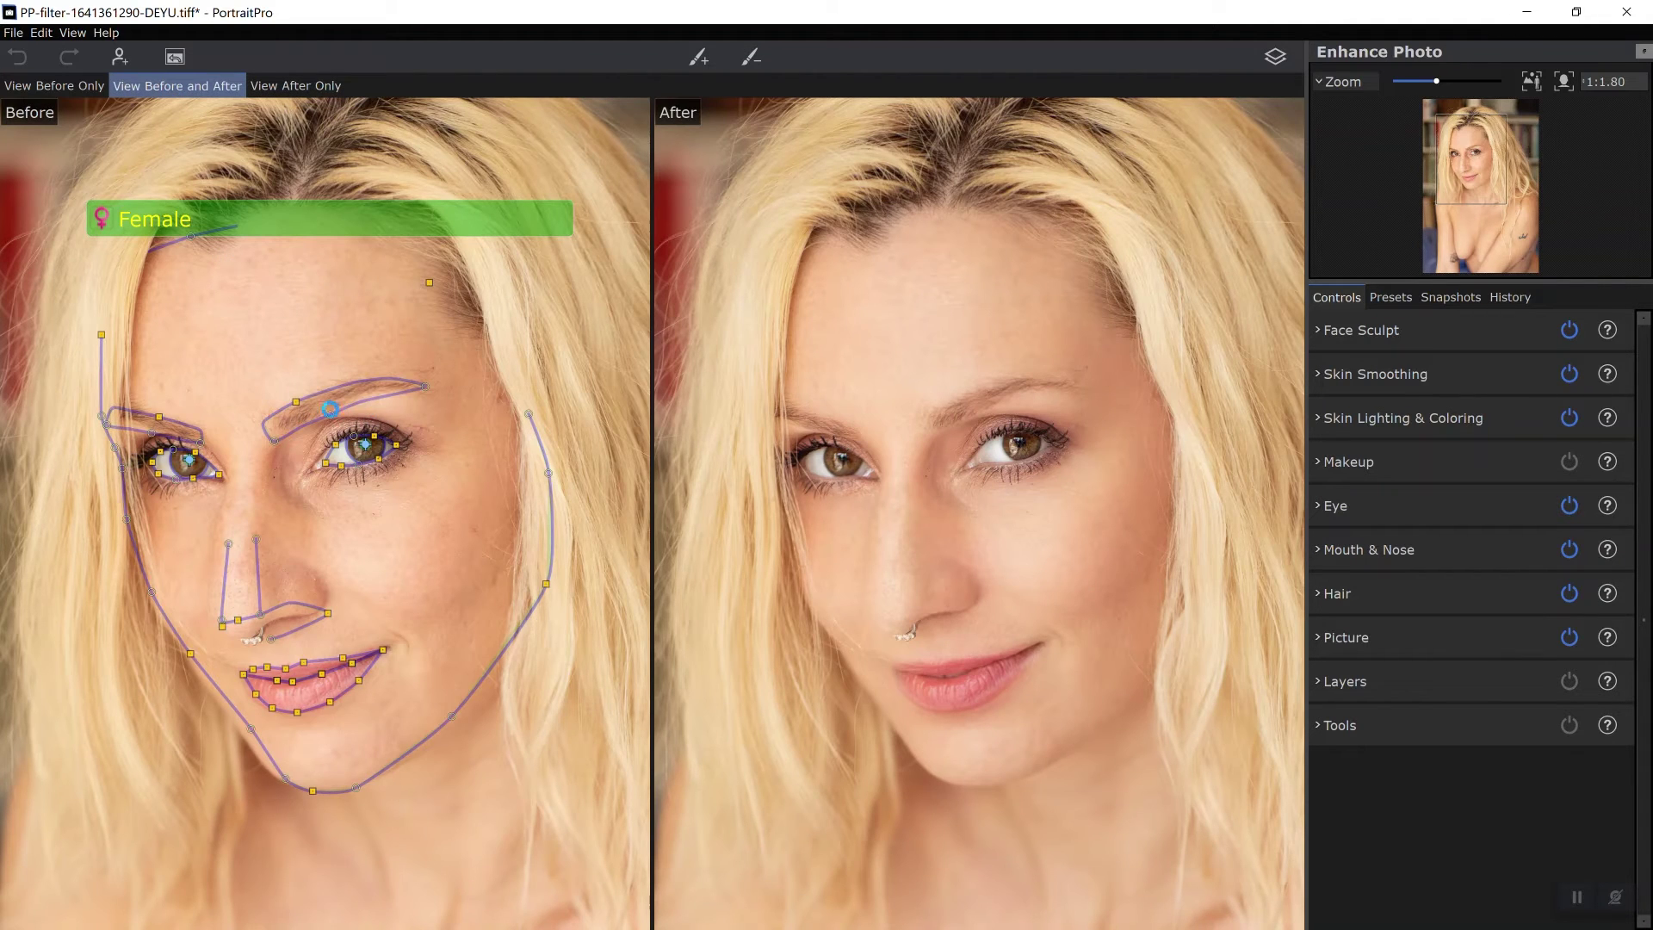
Fit the outline points at the lower edge of the right-hand eyebrow and at the inner corners of both eyes
{"action": "left_click", "coordinate": [330, 414]}
{"action": "left_click_drag", "start_coordinate": [329, 414], "coordinate": [337, 409]}
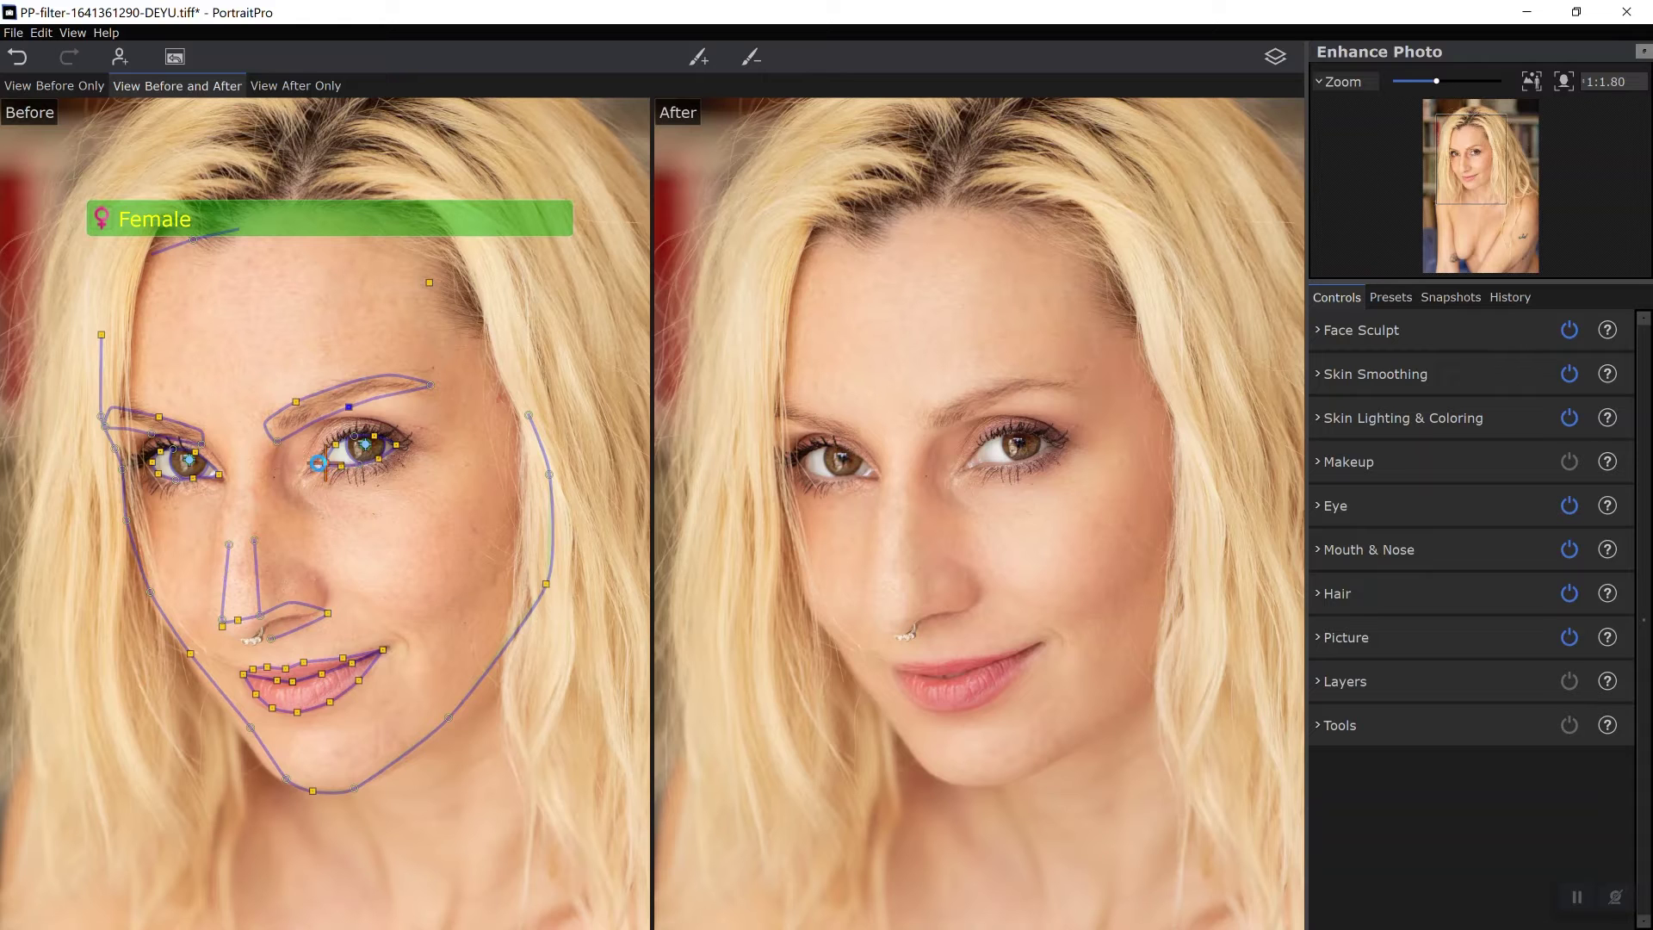
{"action": "left_click_drag", "start_coordinate": [318, 463], "coordinate": [310, 469]}
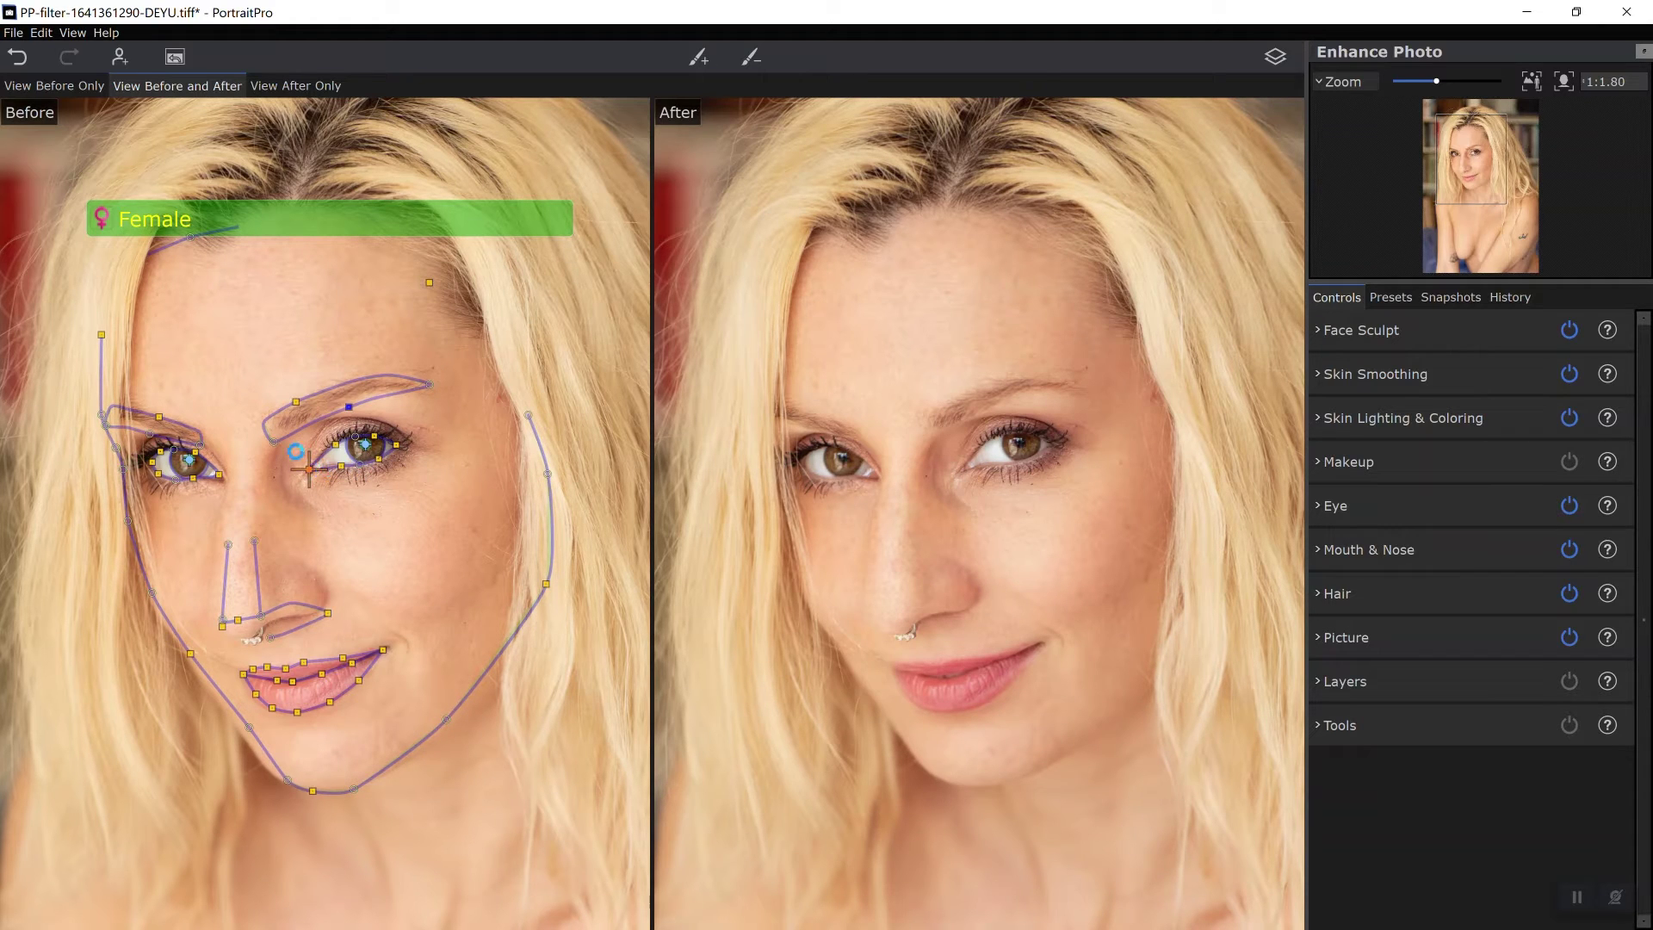
{"action": "left_click", "coordinate": [219, 477]}
Fit the face outline on the left side of the photo to the temple, cheek and jaw, including the outer eyebrow end
{"action": "left_click_drag", "start_coordinate": [106, 424], "coordinate": [122, 420]}
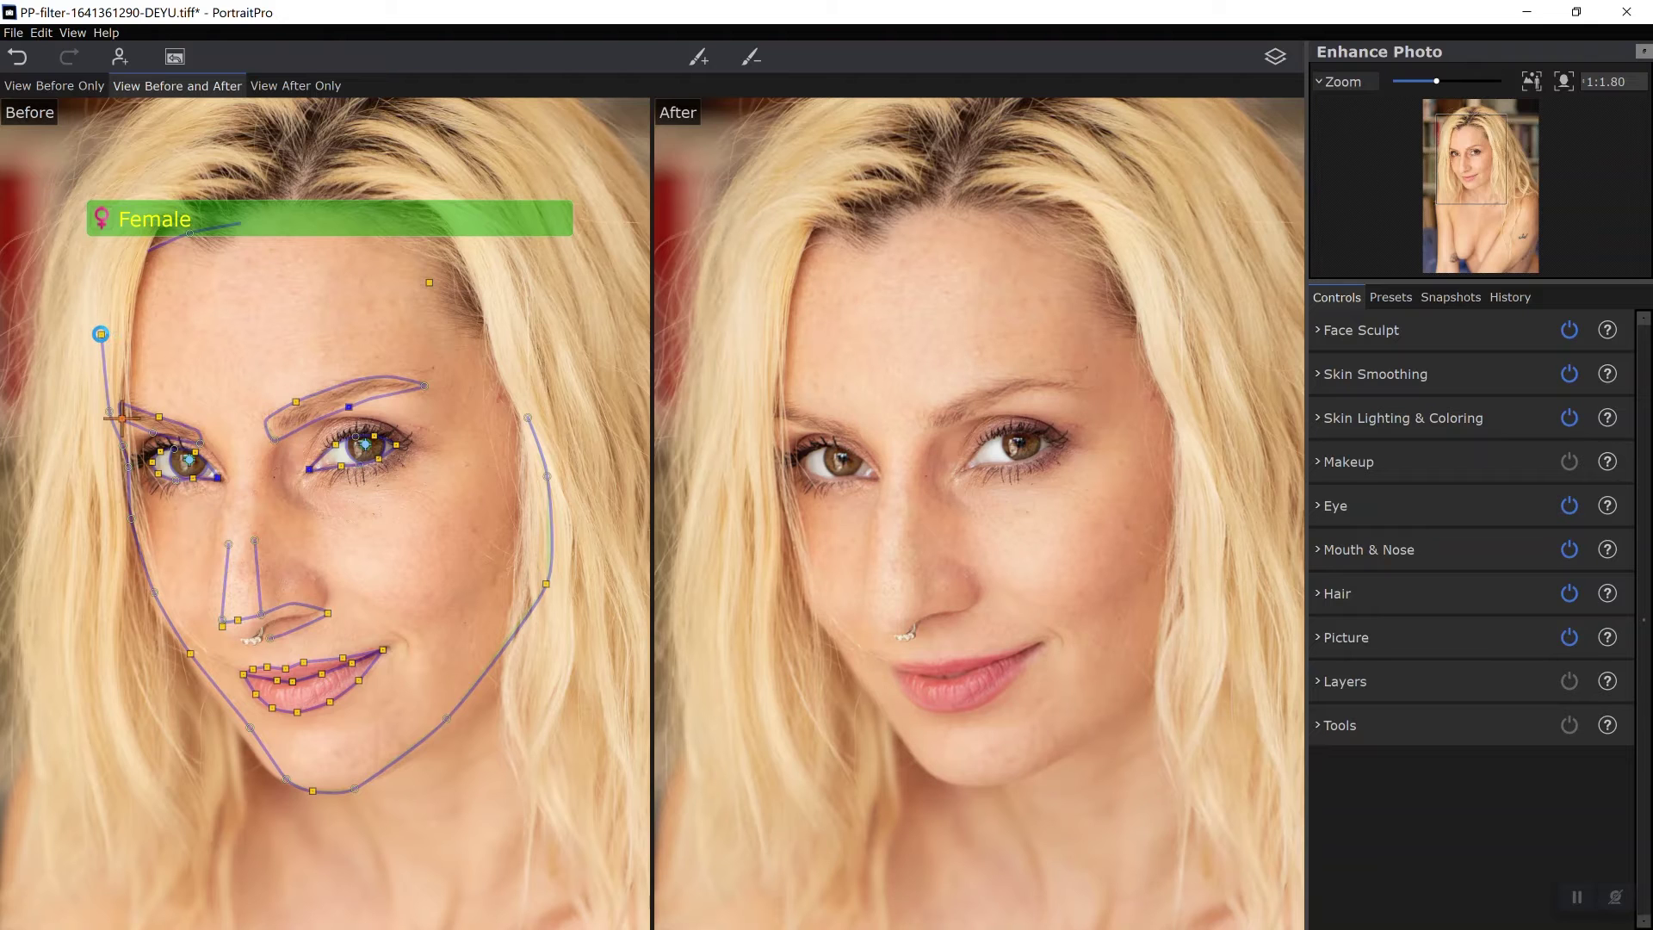
{"action": "left_click_drag", "start_coordinate": [100, 333], "coordinate": [120, 344]}
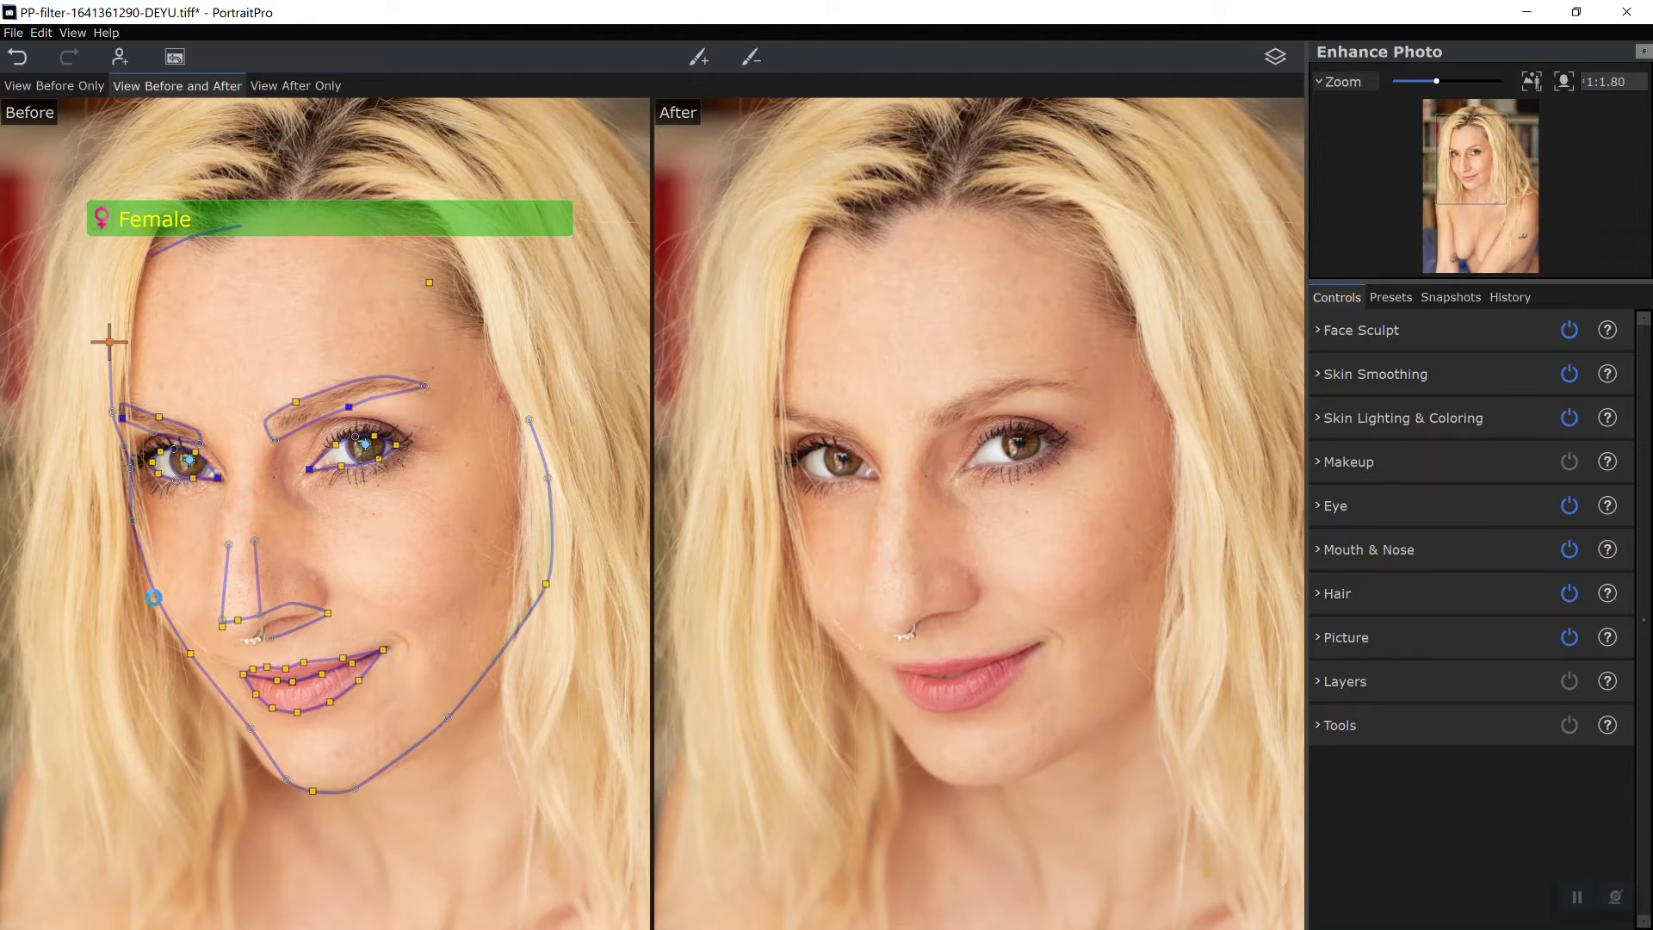
{"action": "left_click_drag", "start_coordinate": [153, 596], "coordinate": [150, 600]}
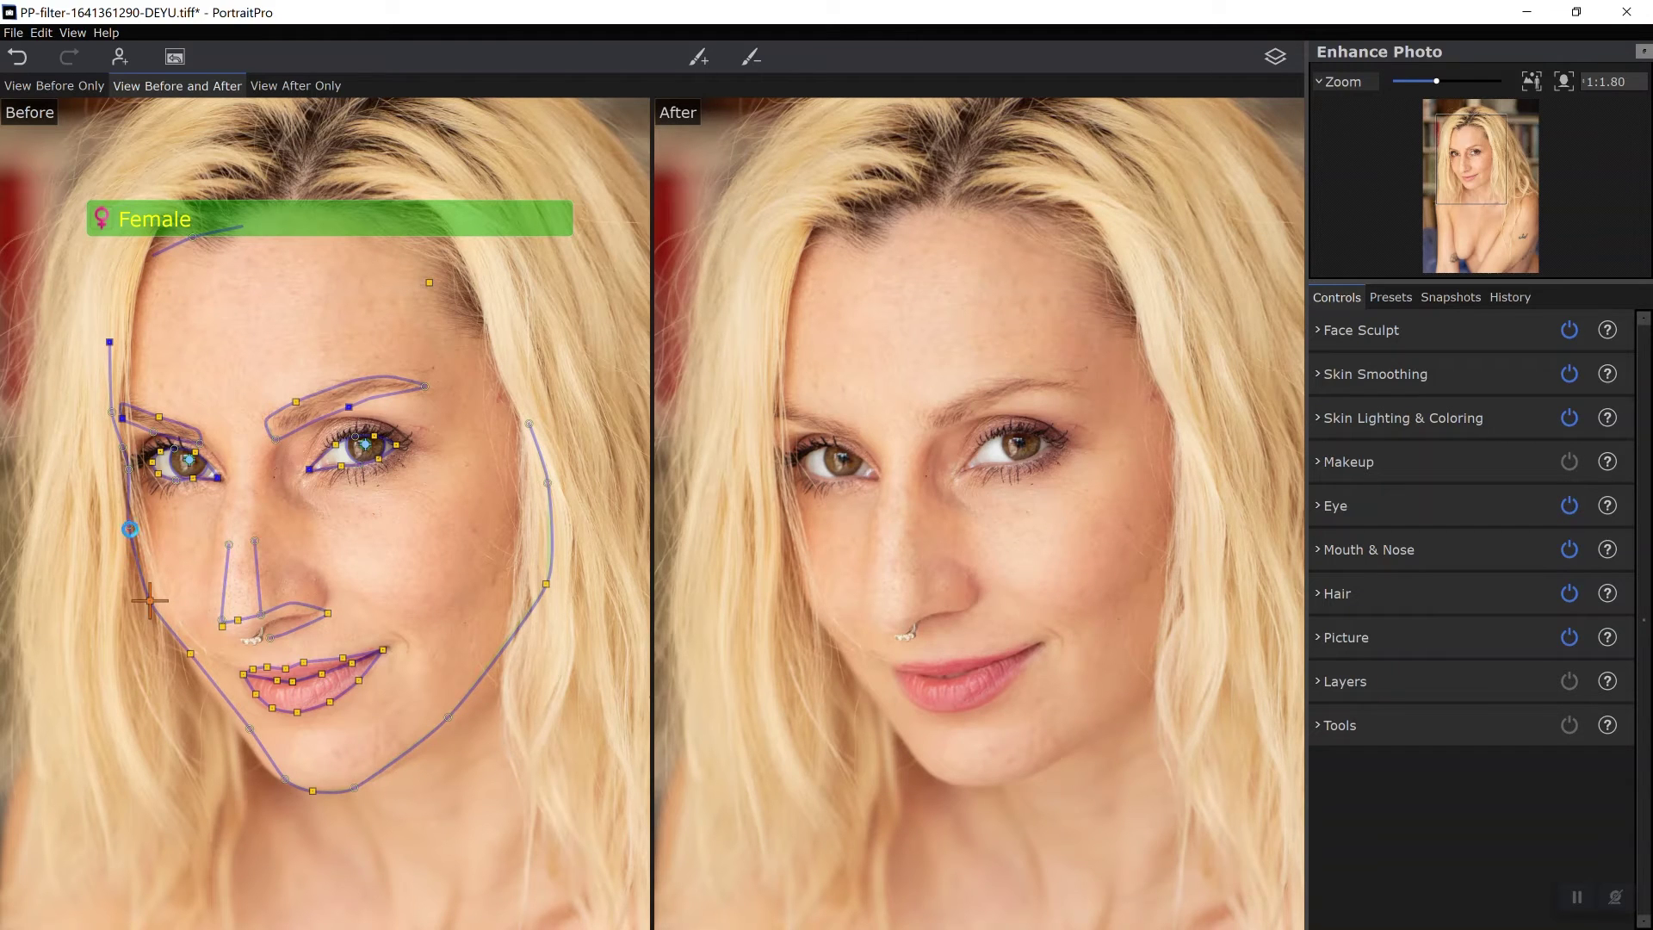
{"action": "left_click", "coordinate": [129, 525]}
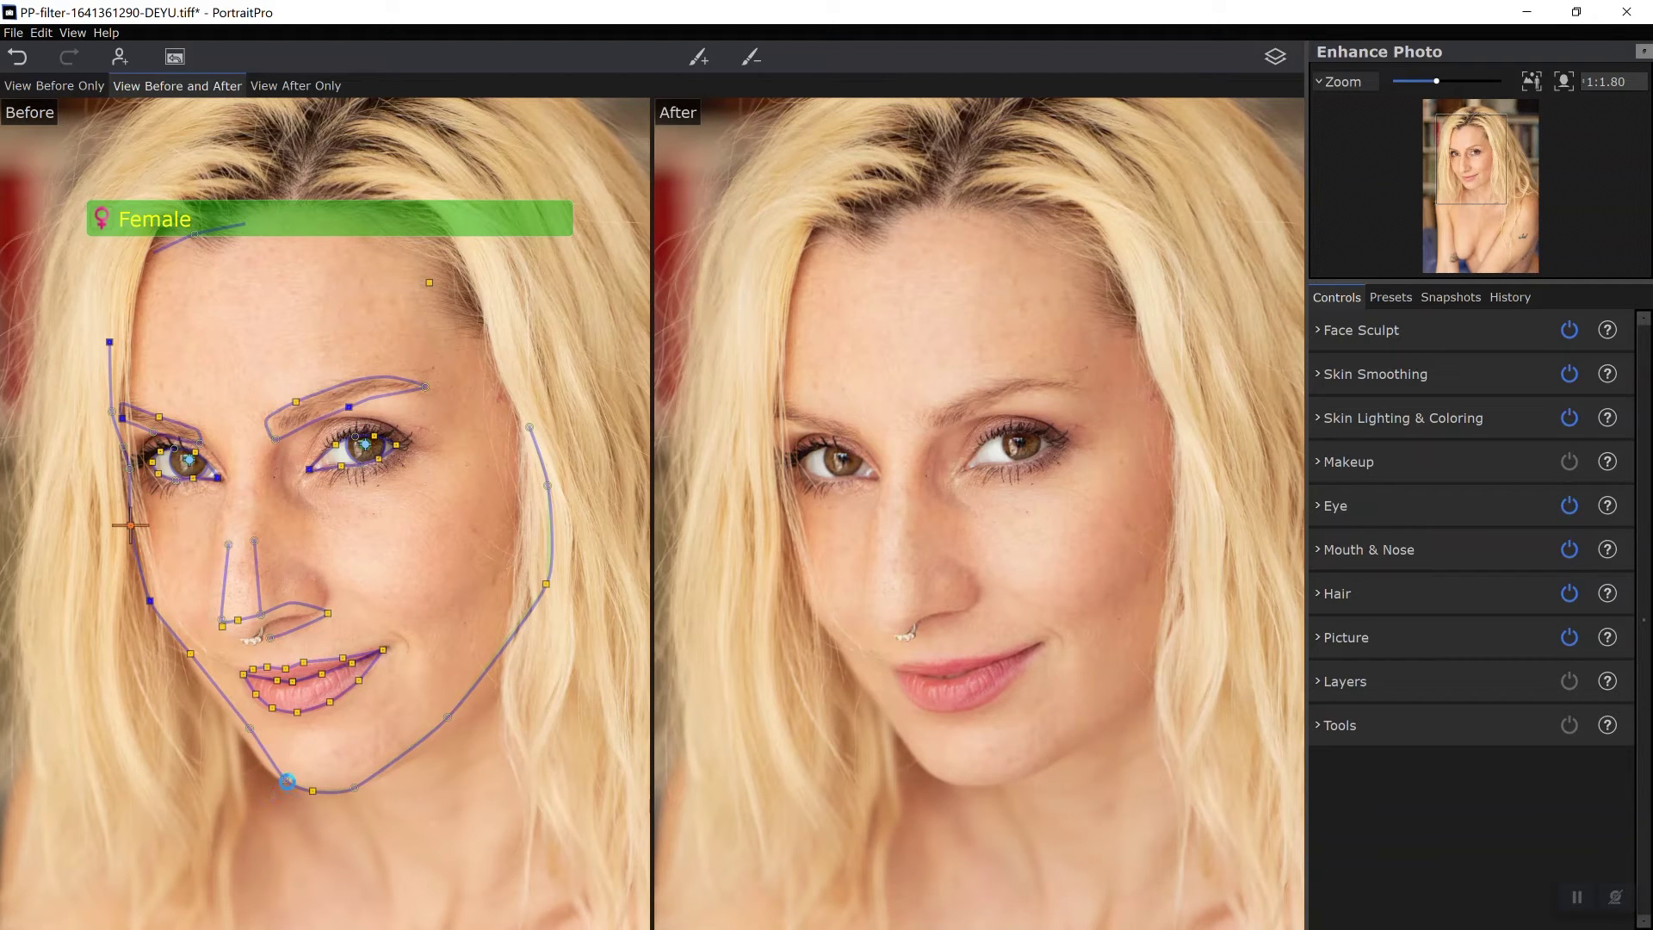
{"action": "left_click_drag", "start_coordinate": [283, 780], "coordinate": [267, 770]}
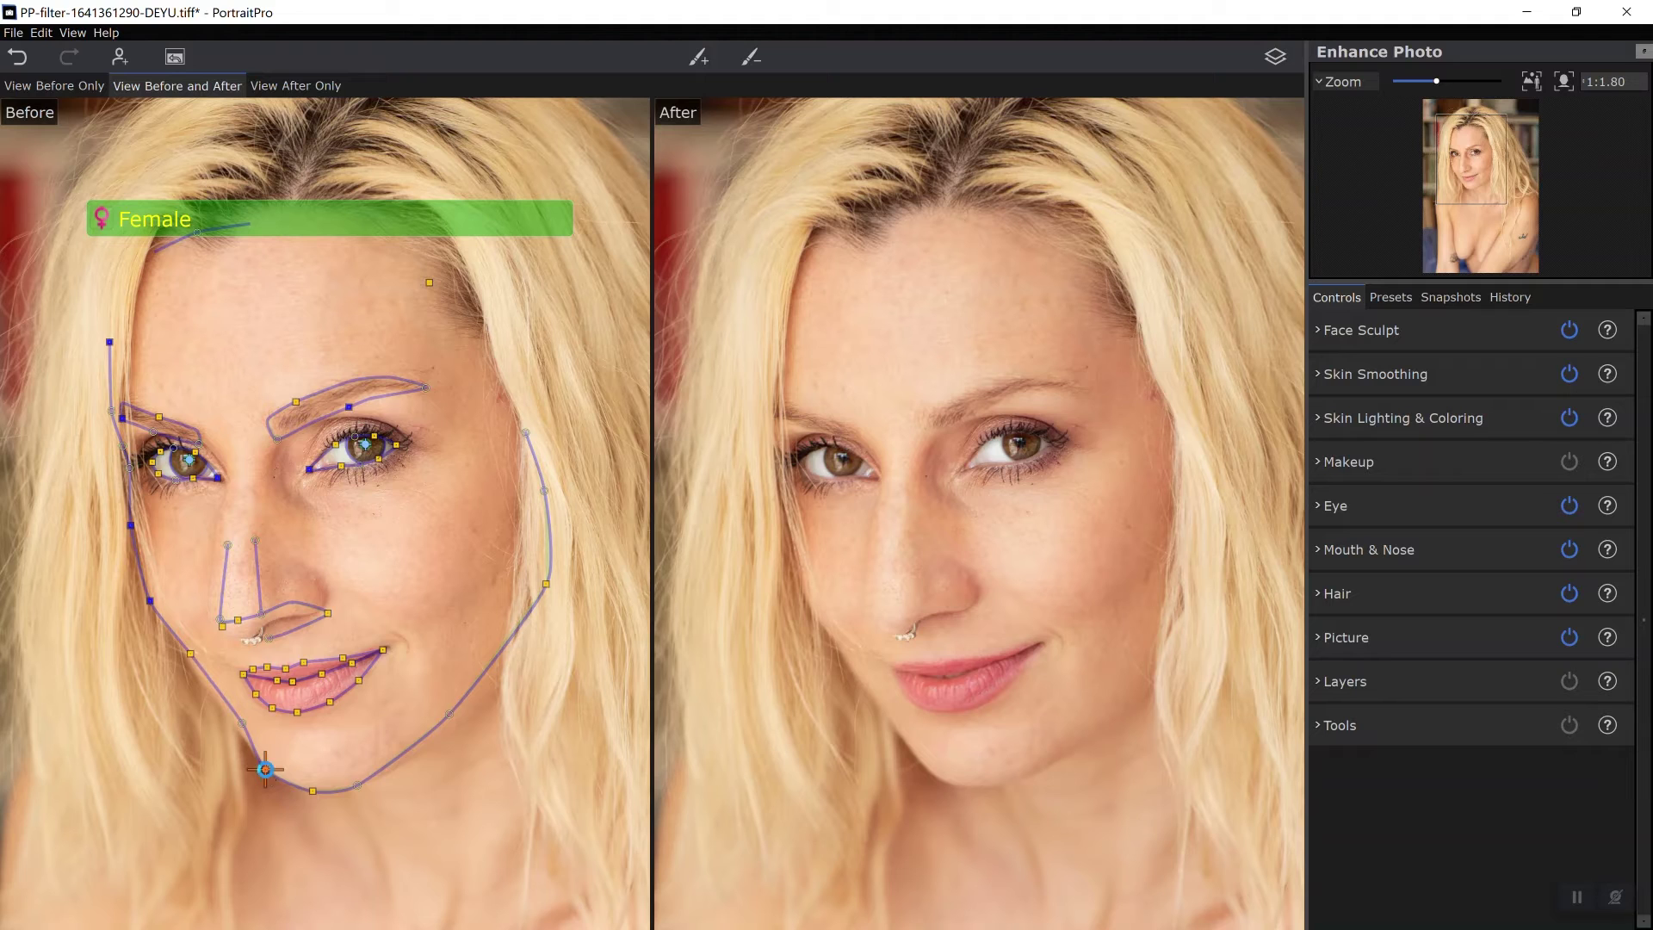
{"action": "left_click_drag", "start_coordinate": [243, 726], "coordinate": [232, 726]}
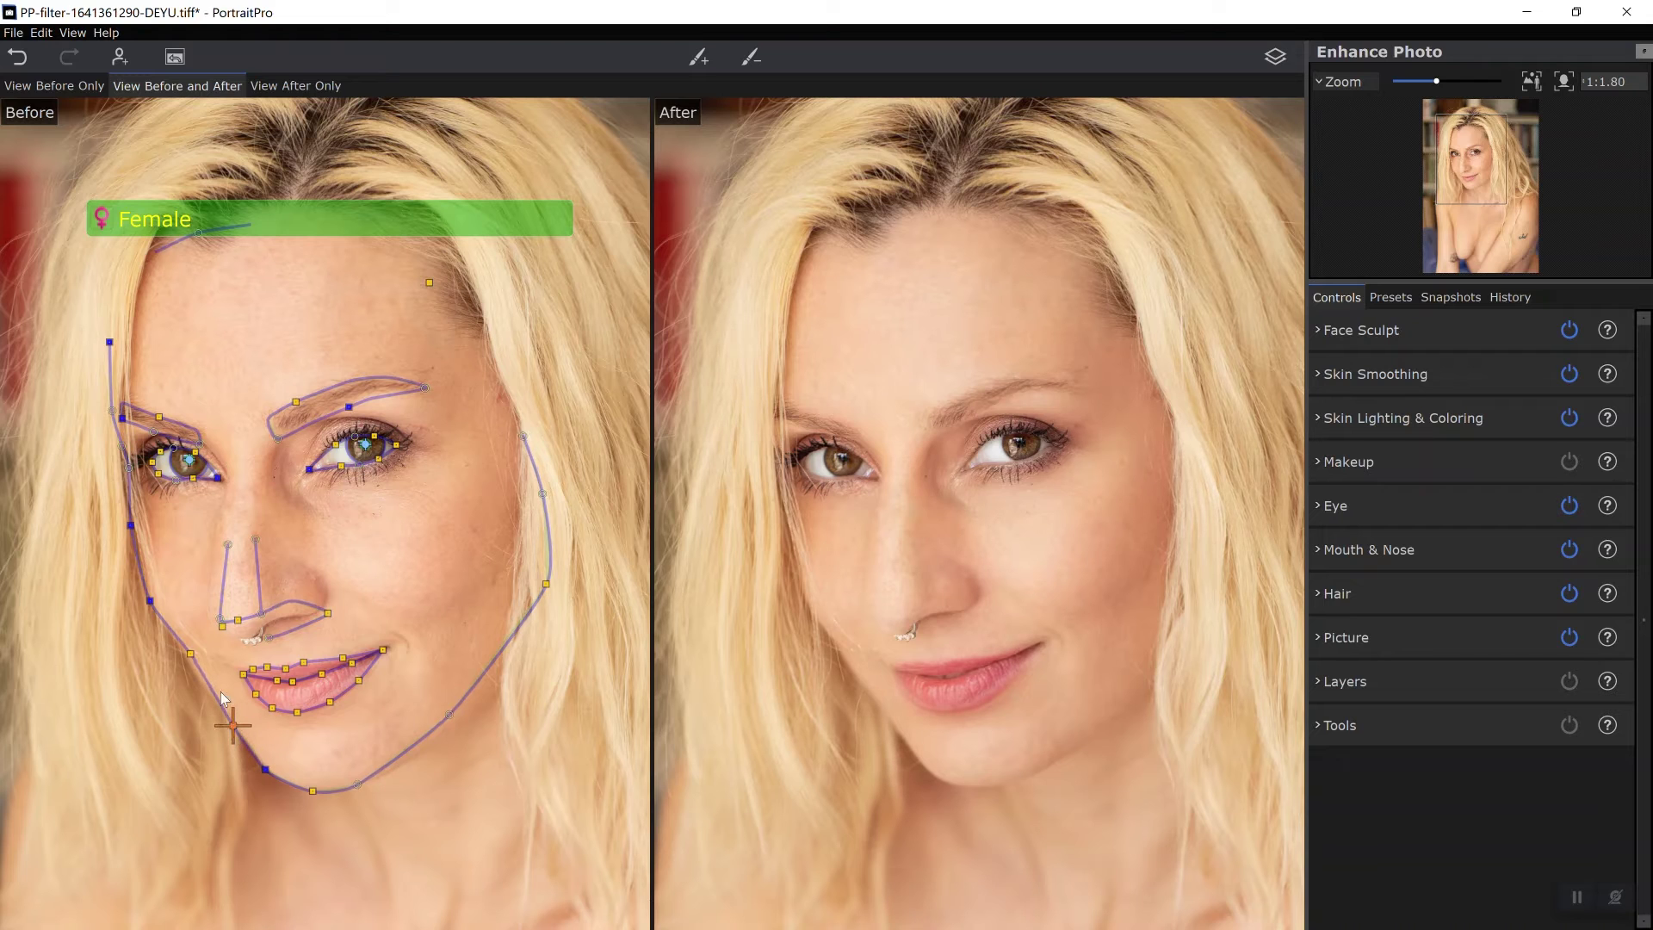
{"action": "left_click_drag", "start_coordinate": [192, 660], "coordinate": [187, 656]}
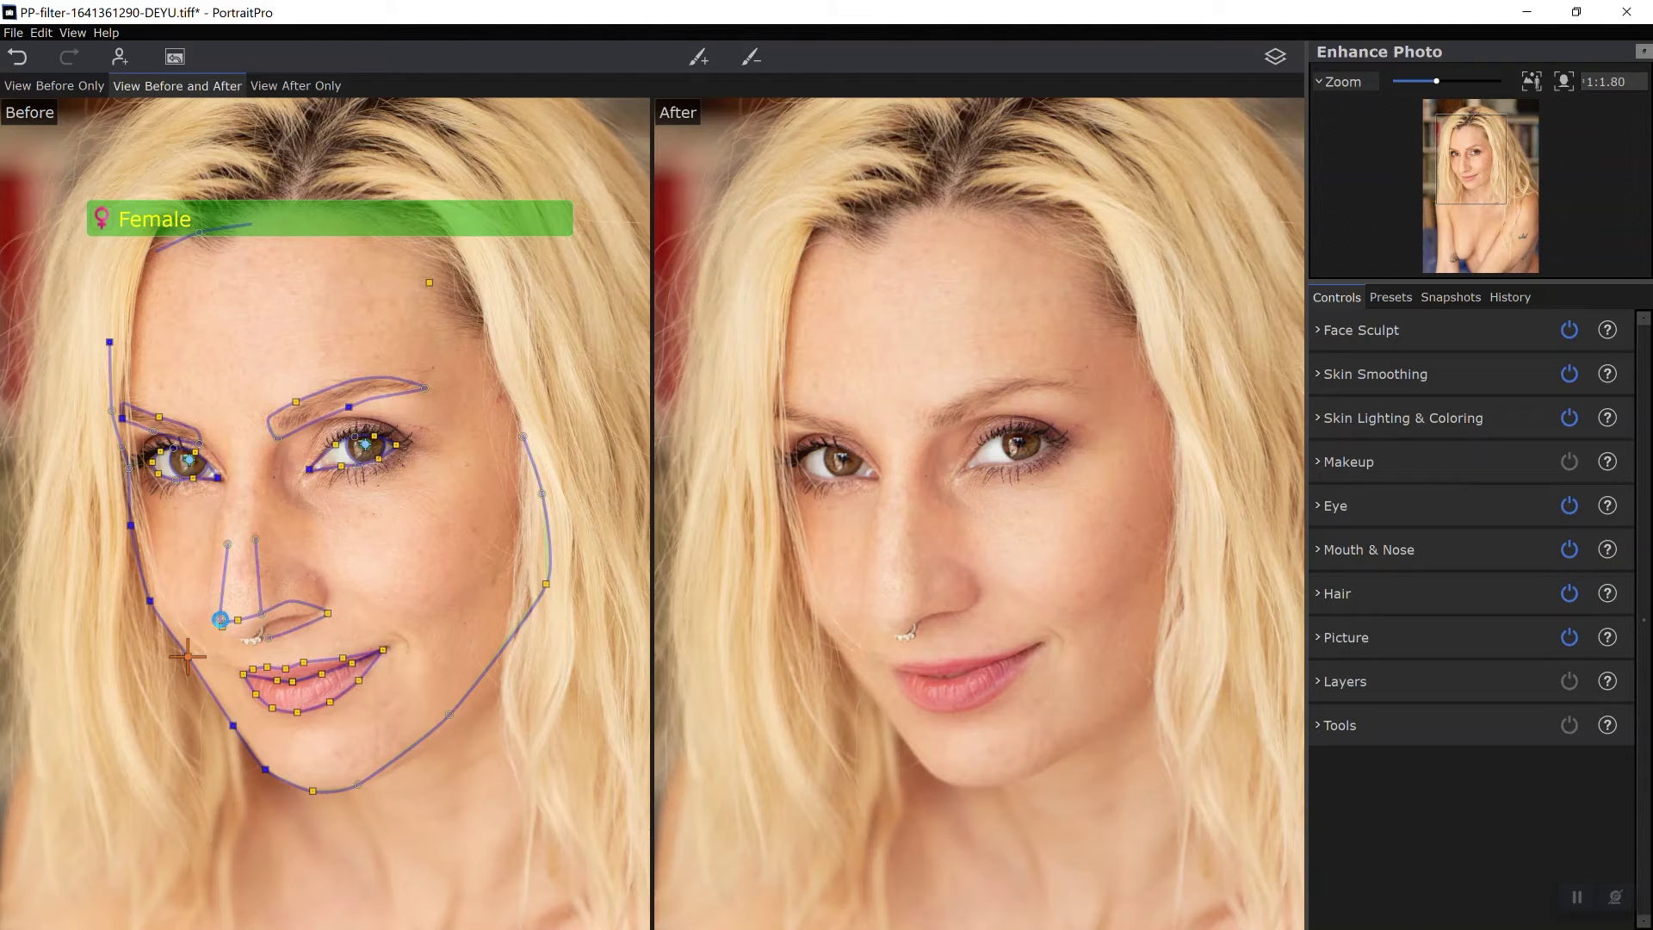
Fit the nose outline to the bridge, tip and nostrils, and adjust the lower lip's outline near the left mouth corner
{"action": "left_click_drag", "start_coordinate": [222, 621], "coordinate": [212, 617]}
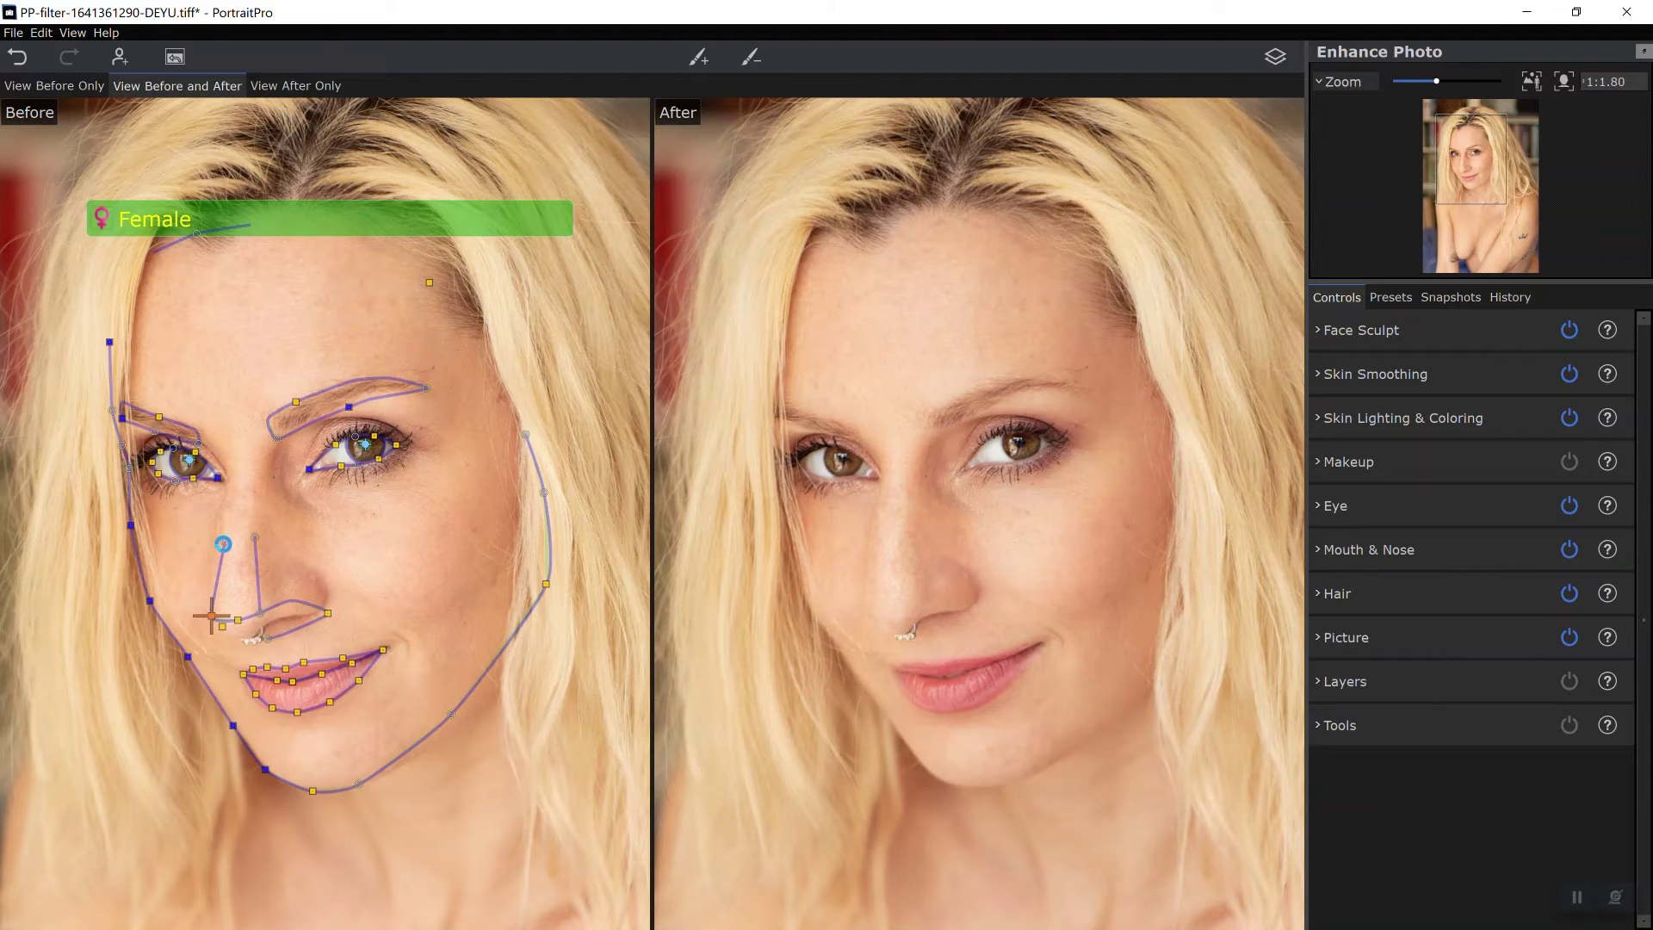
{"action": "left_click_drag", "start_coordinate": [223, 544], "coordinate": [217, 543]}
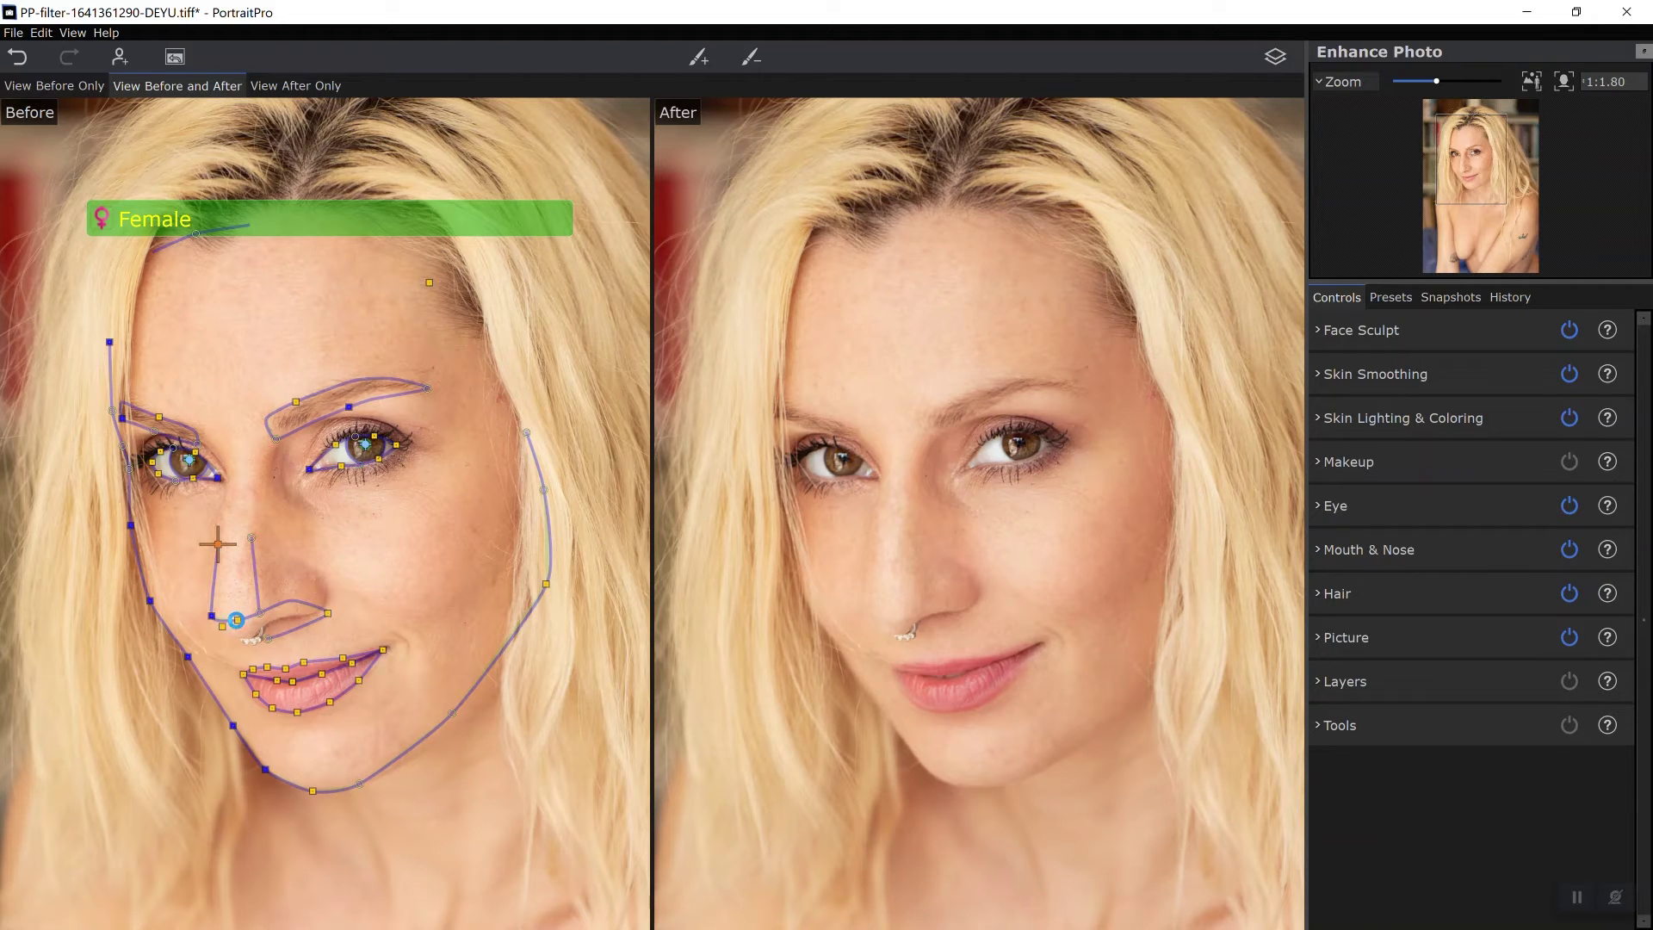
{"action": "left_click_drag", "start_coordinate": [236, 620], "coordinate": [231, 622]}
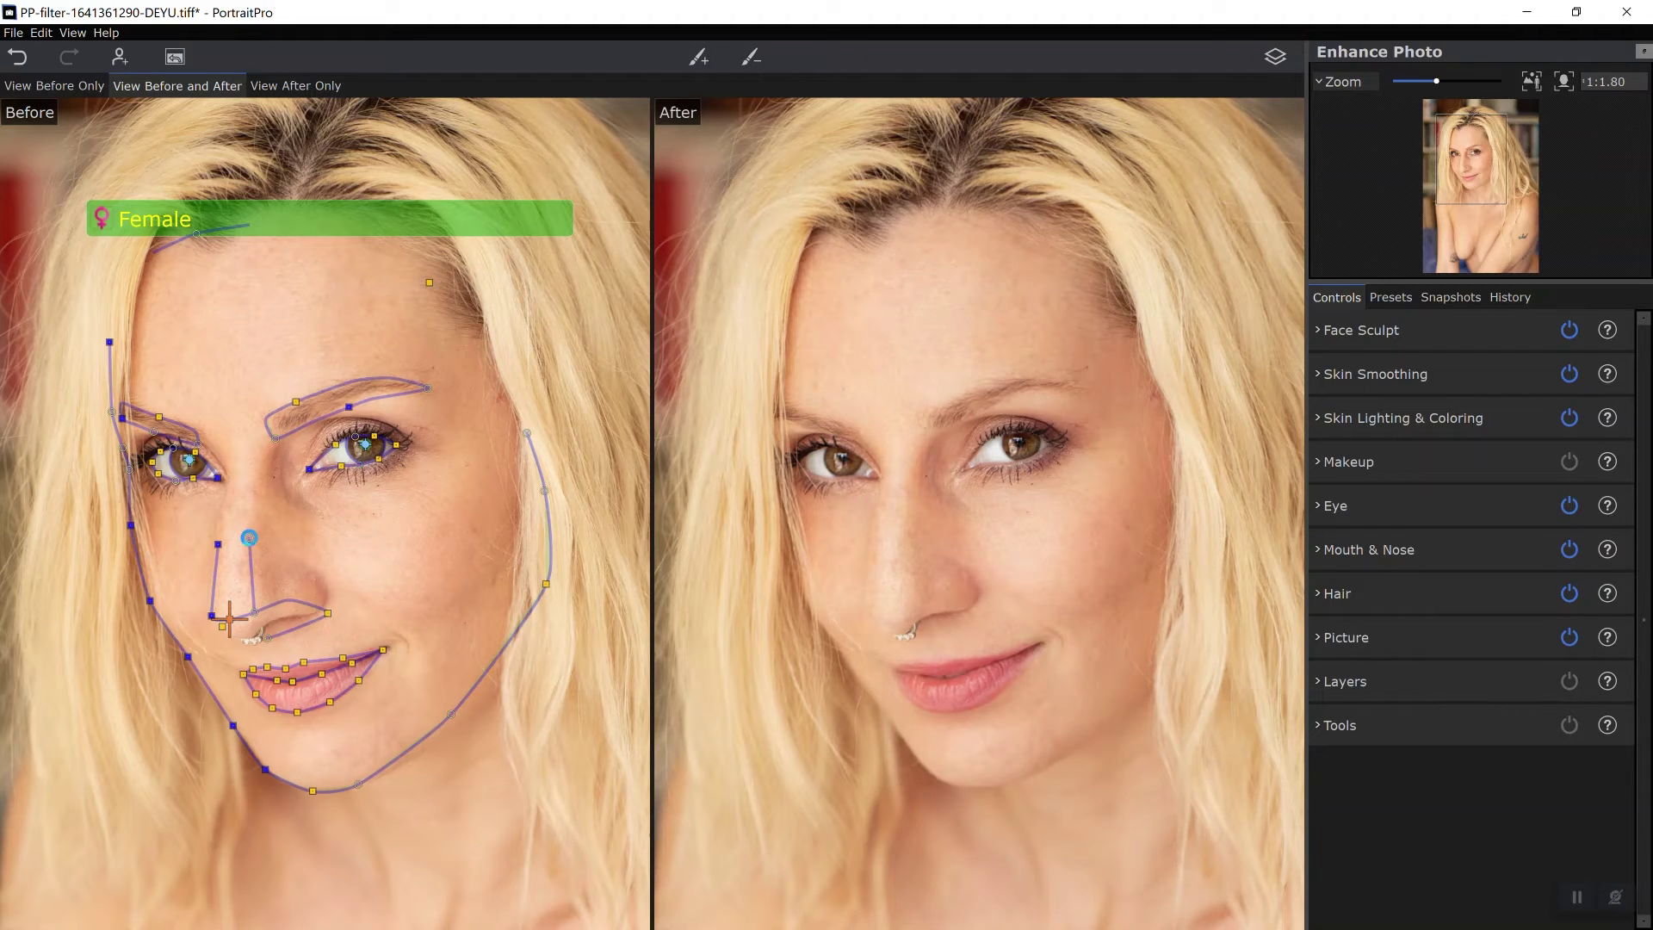
{"action": "left_click", "coordinate": [249, 537]}
{"action": "left_click", "coordinate": [221, 627]}
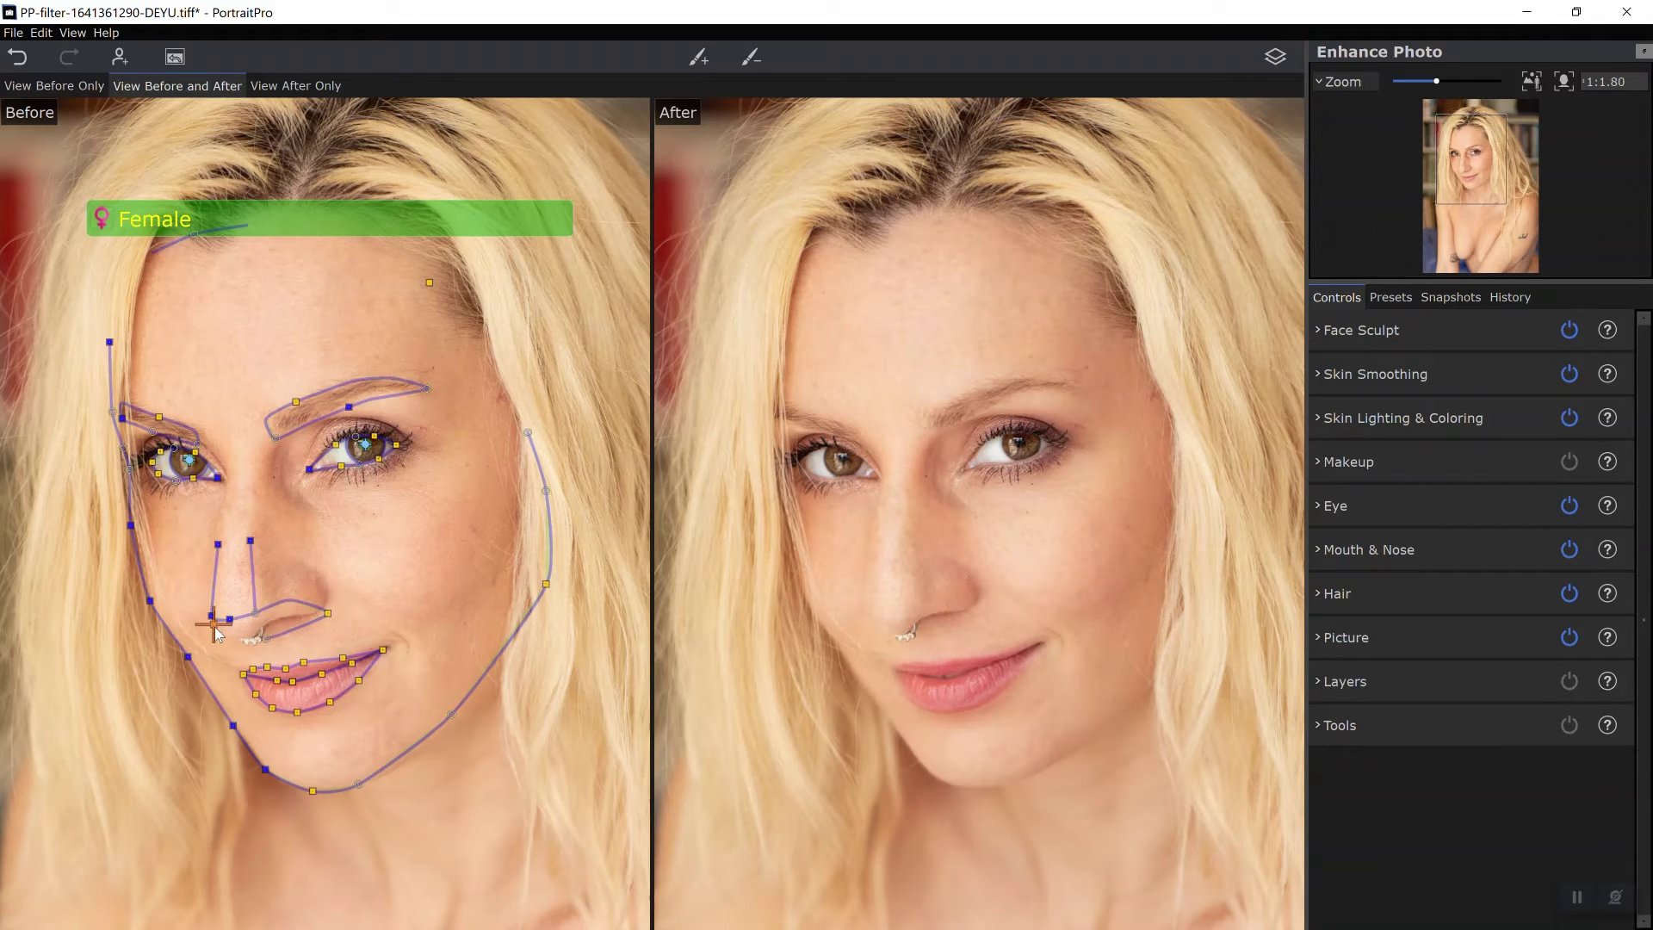
{"action": "left_click", "coordinate": [268, 640]}
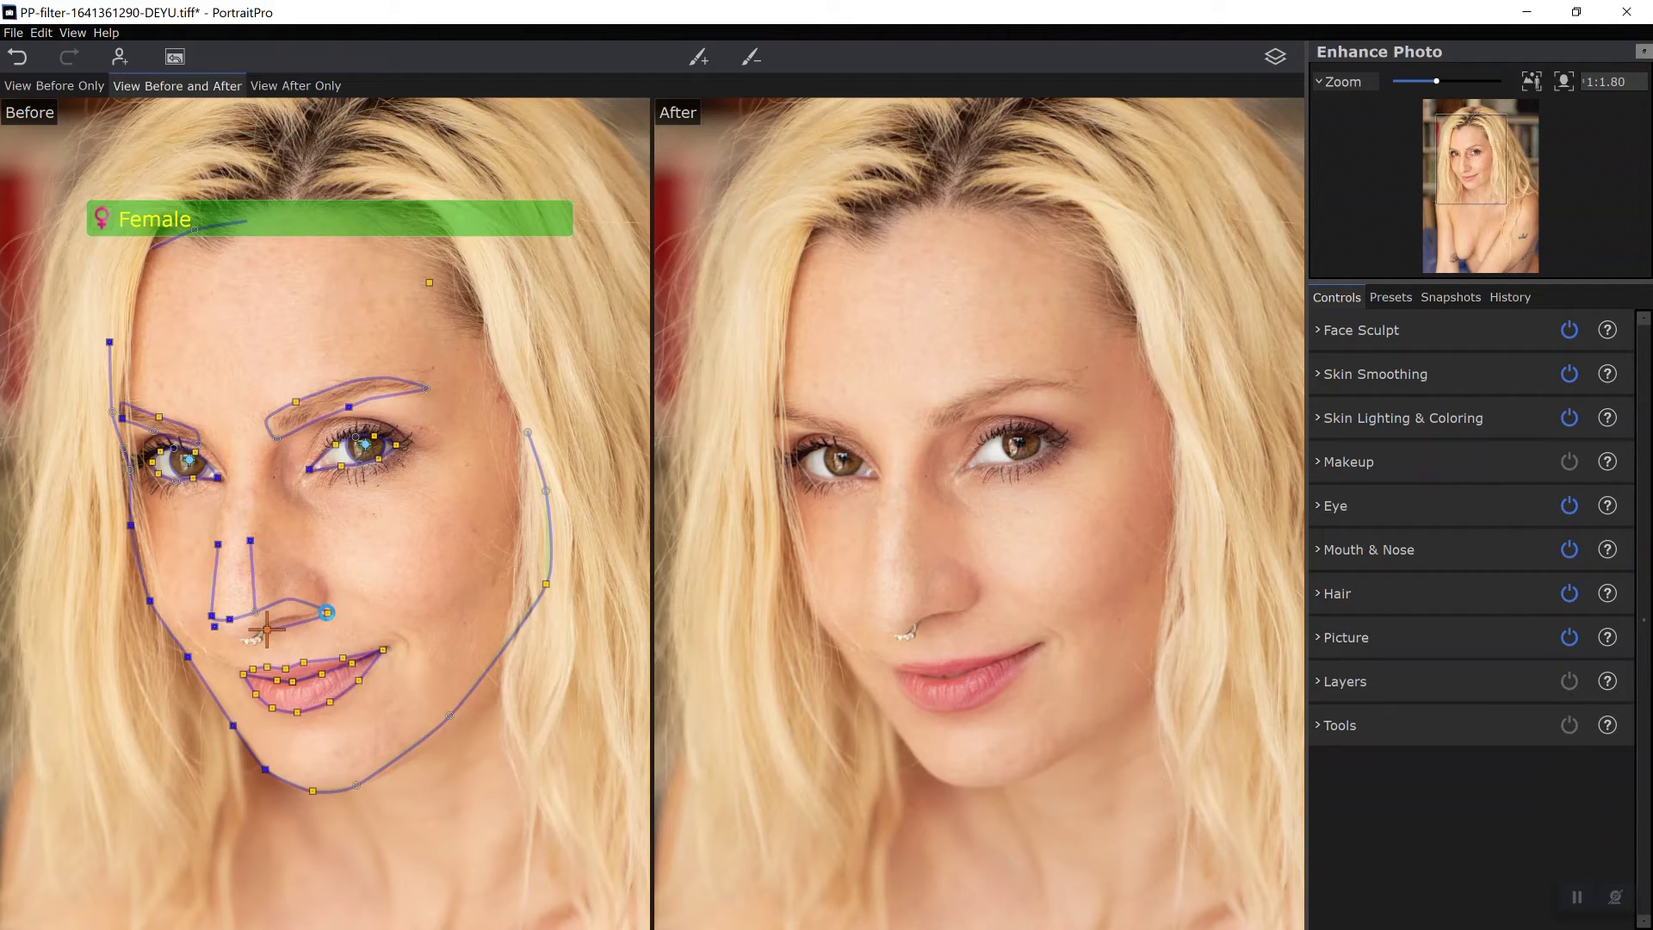
{"action": "left_click", "coordinate": [327, 613]}
{"action": "left_click_drag", "start_coordinate": [326, 611], "coordinate": [324, 609]}
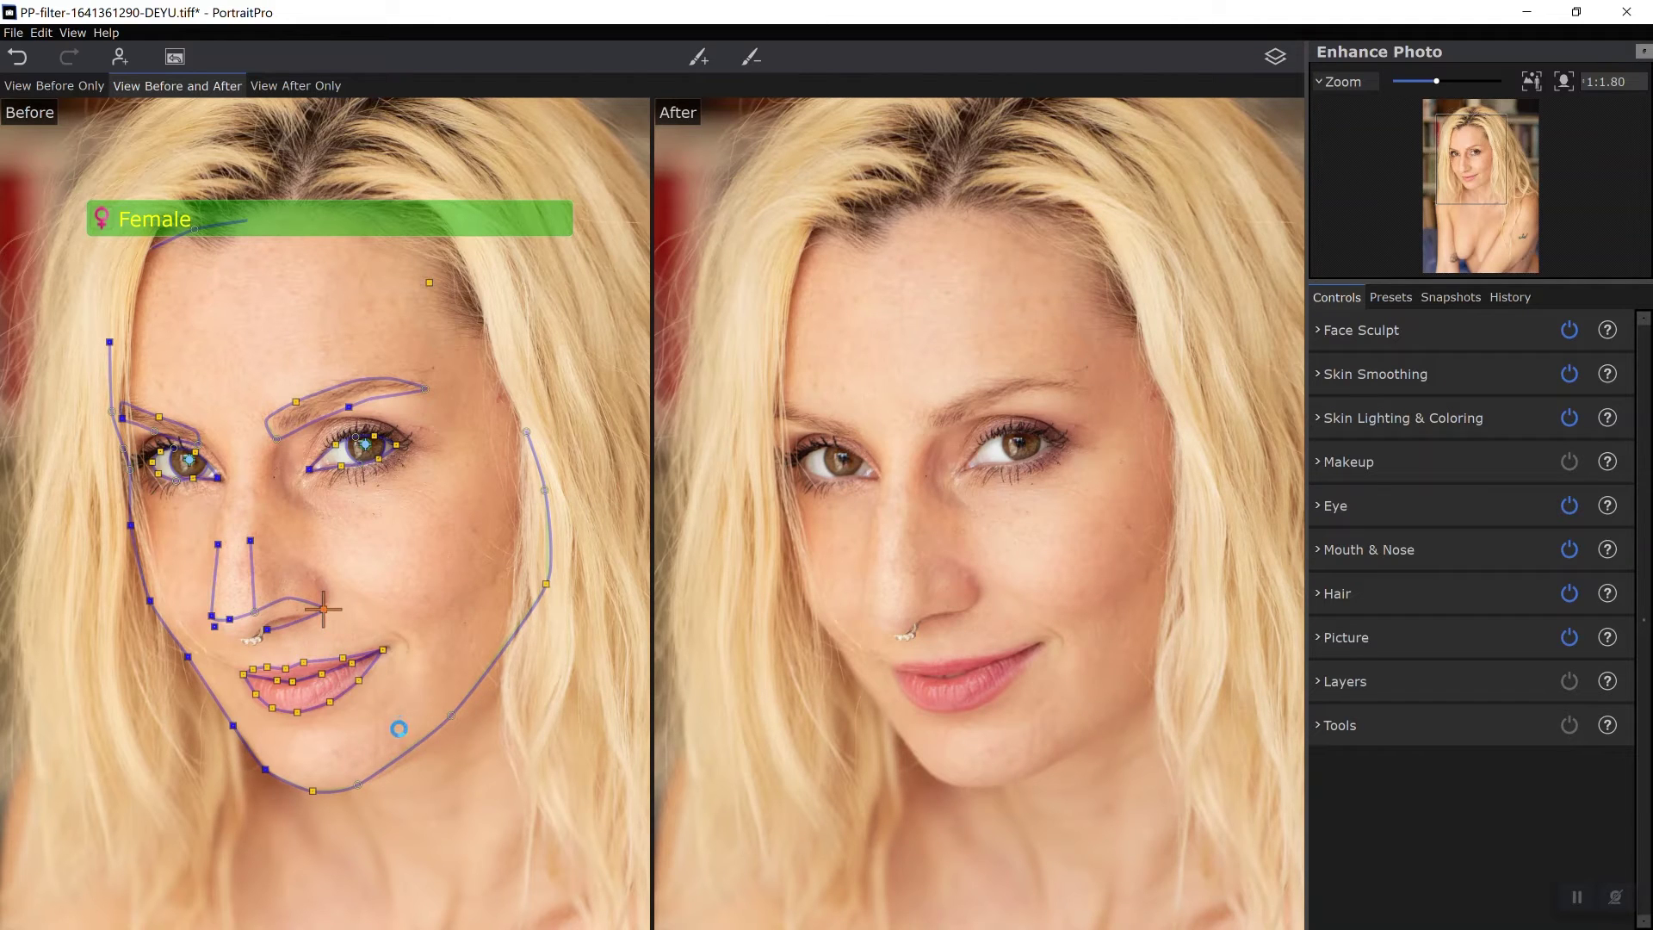
{"action": "left_click", "coordinate": [263, 701]}
{"action": "left_click_drag", "start_coordinate": [259, 703], "coordinate": [255, 701]}
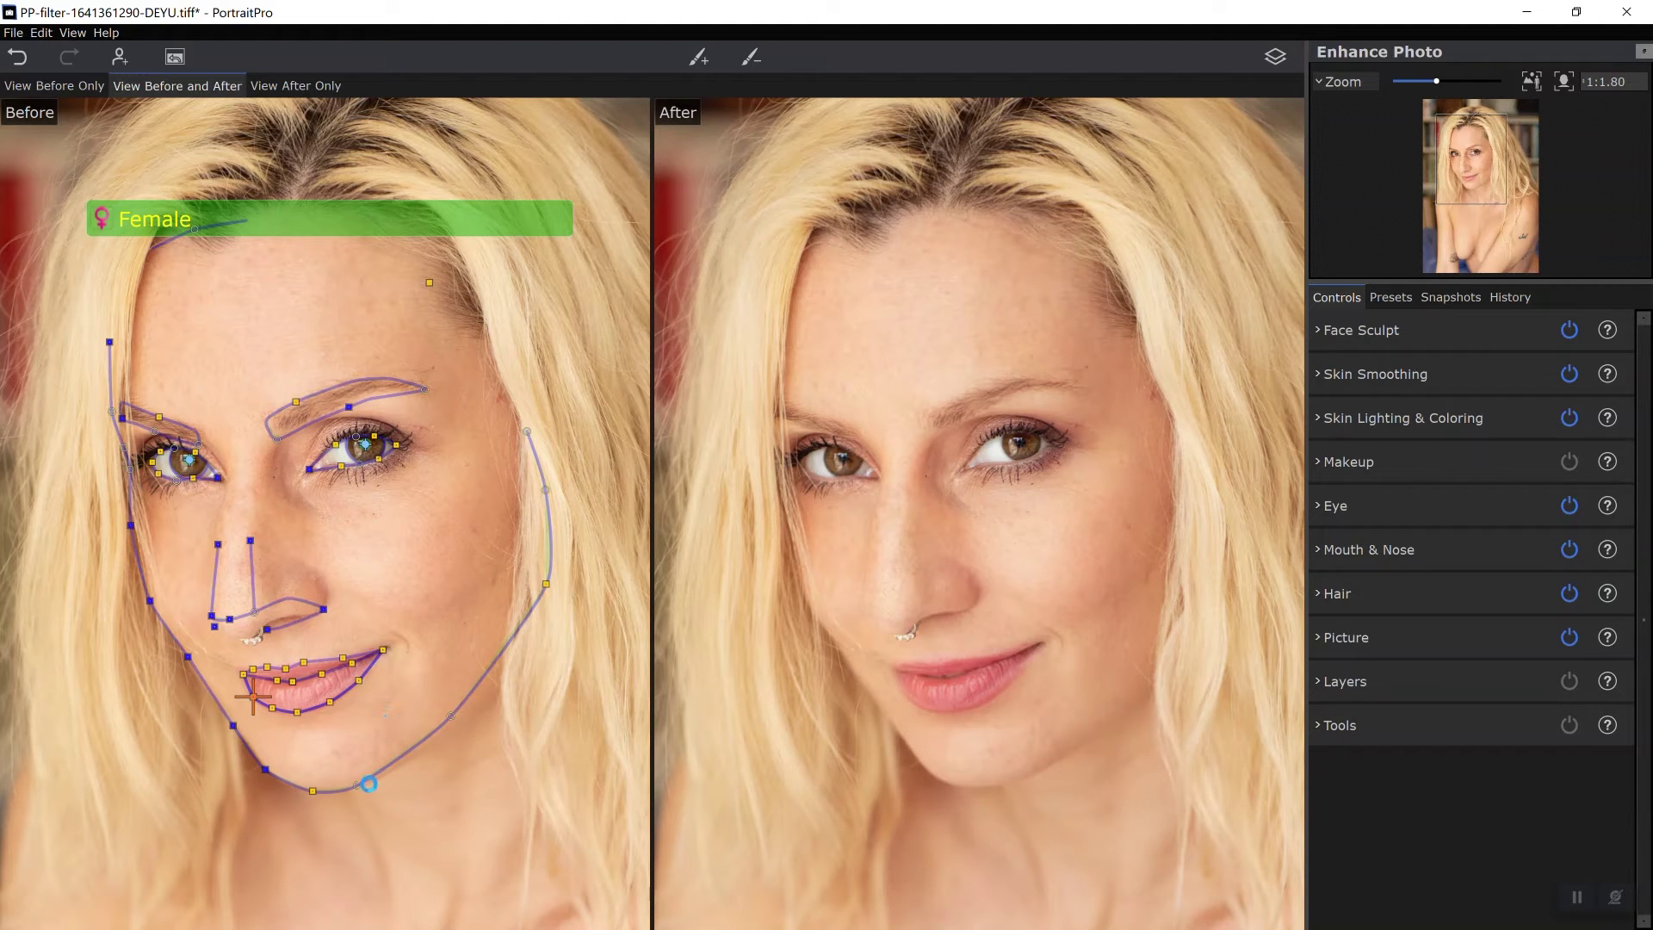
Fit the face outline from the chin up the right-hand jaw and cheek to the temple, and refine the right-hand eyebrow's lower edge
{"action": "left_click", "coordinate": [357, 782]}
{"action": "left_click_drag", "start_coordinate": [357, 782], "coordinate": [367, 785]}
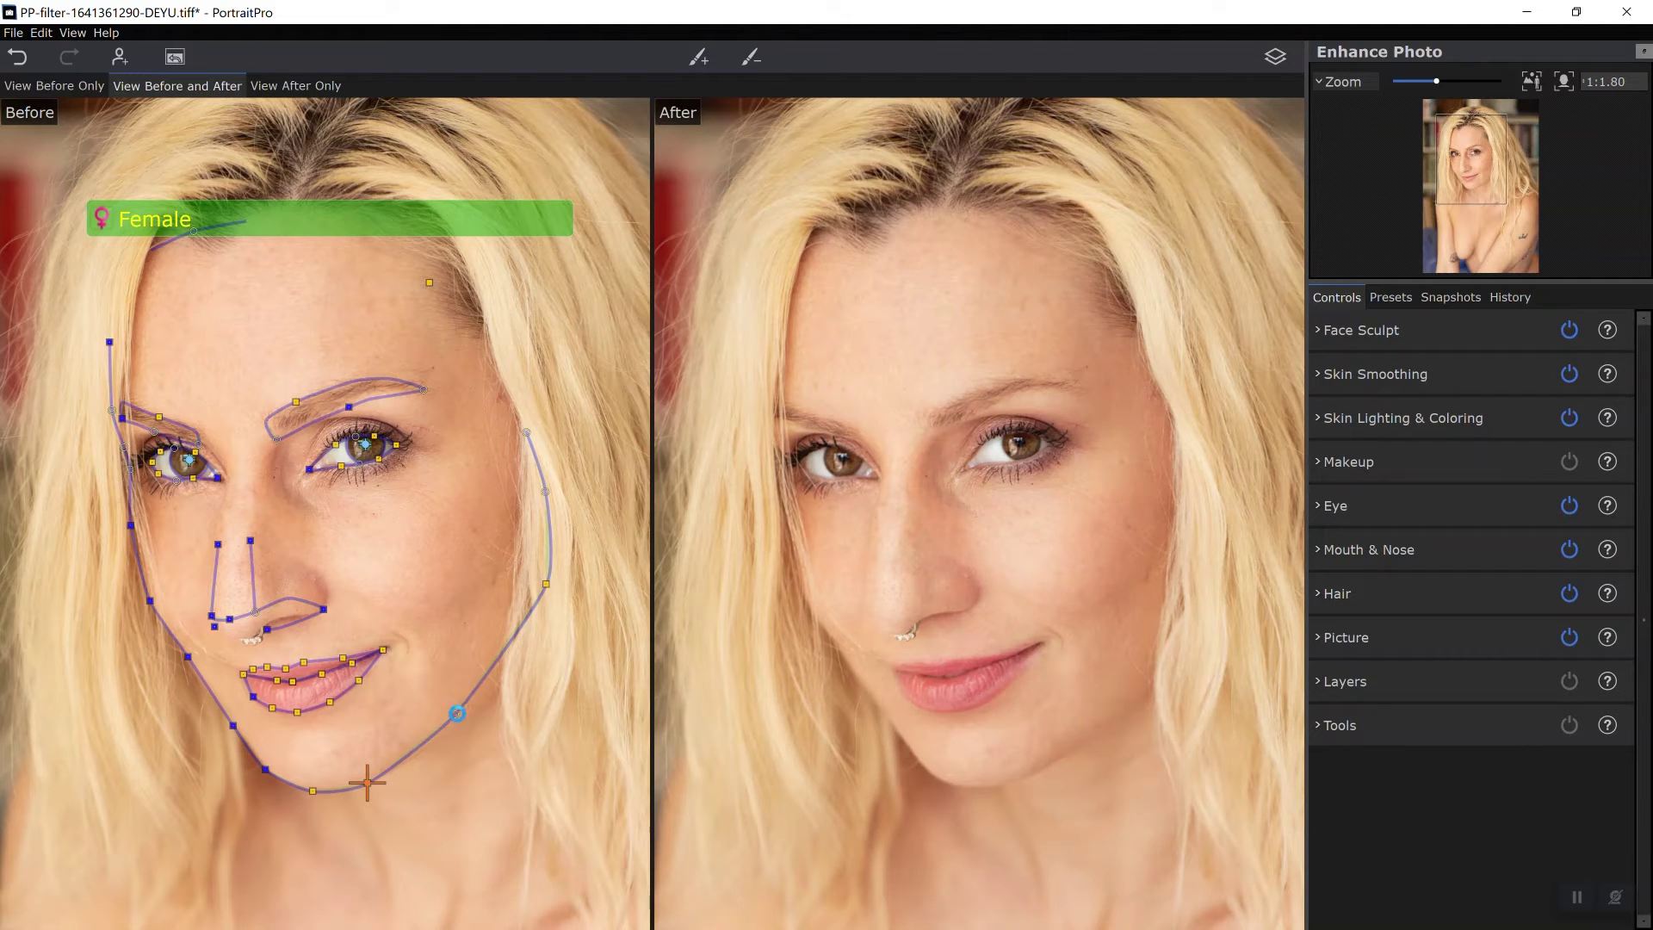
{"action": "left_click_drag", "start_coordinate": [458, 713], "coordinate": [481, 704]}
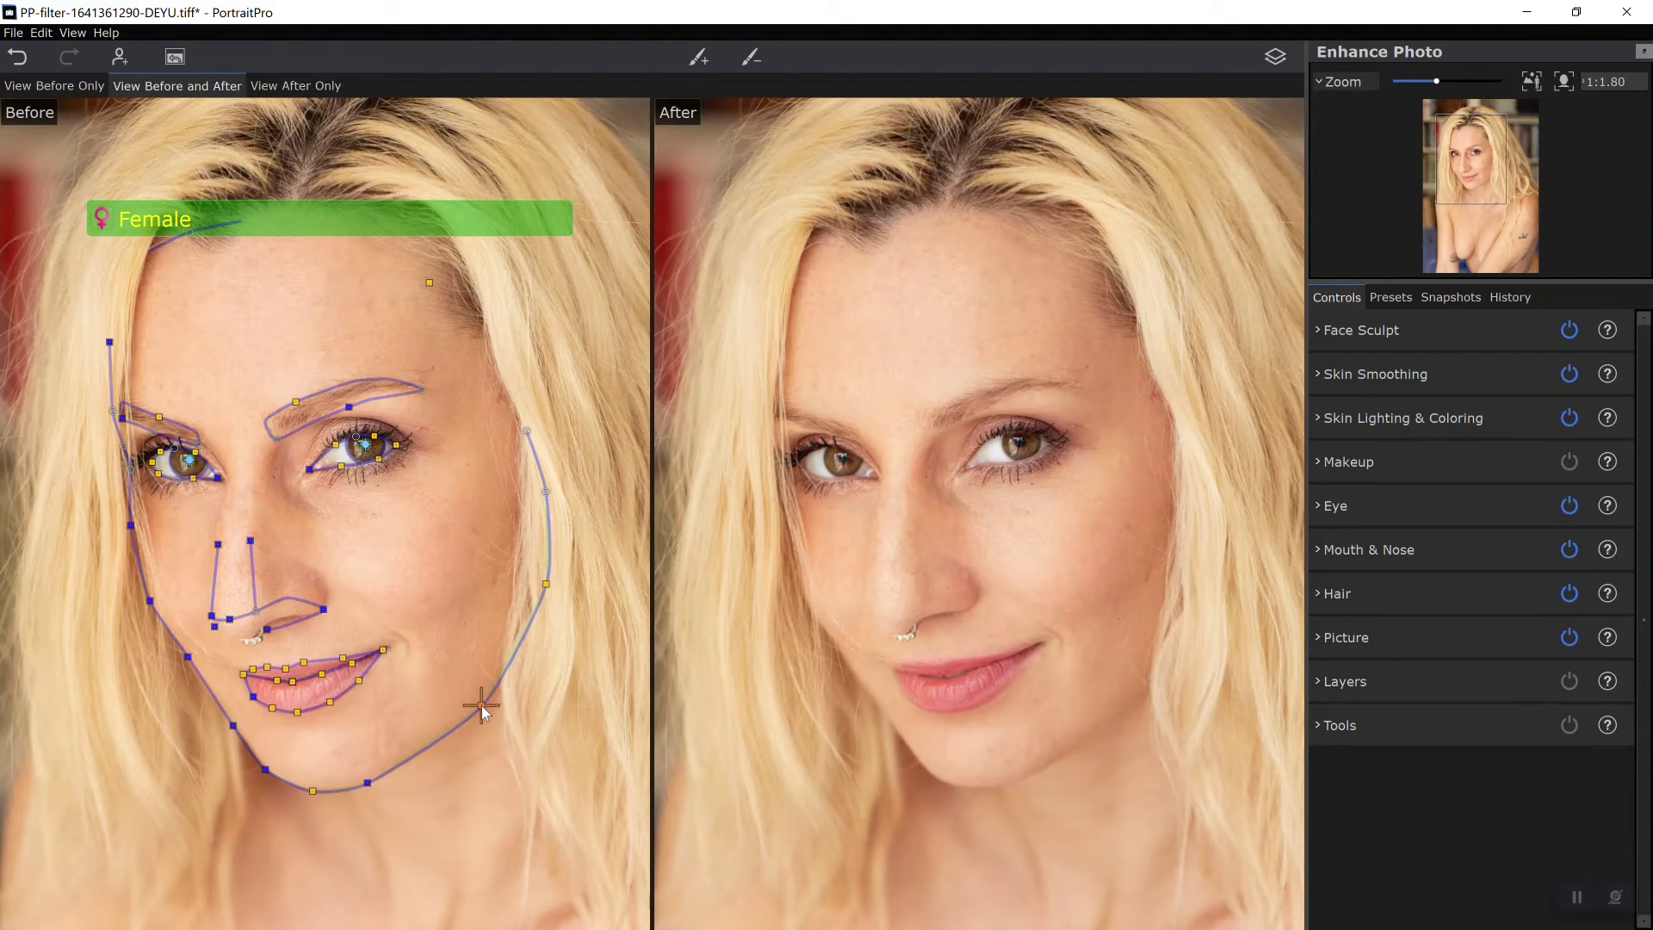
{"action": "left_click", "coordinate": [546, 585]}
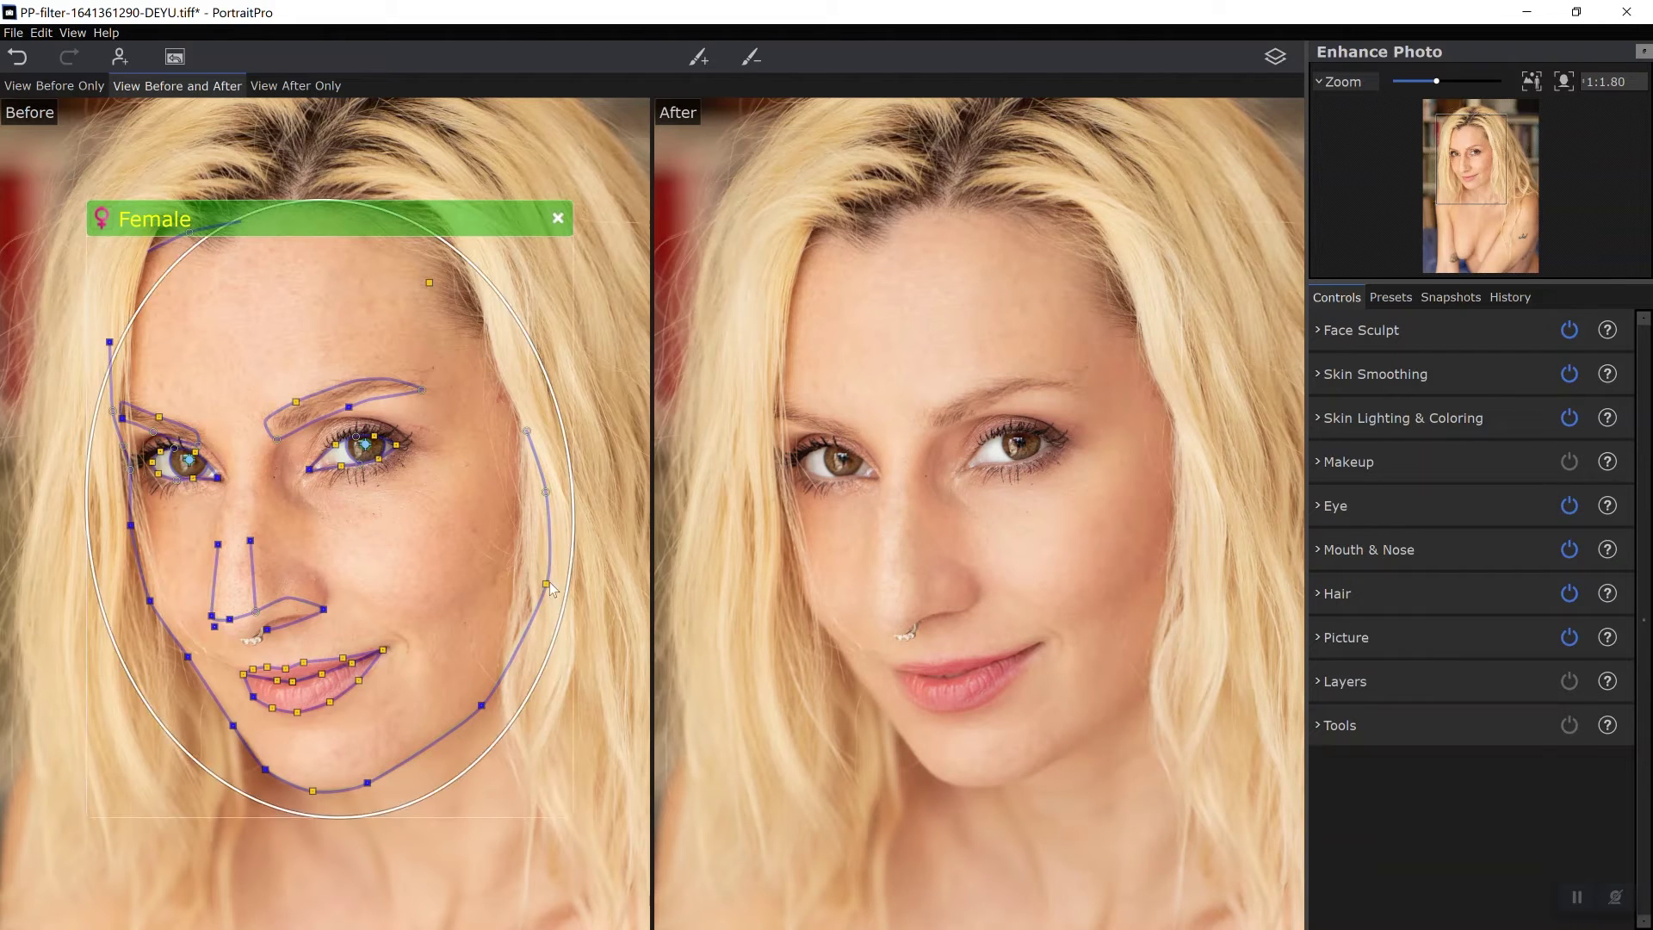
{"action": "left_click_drag", "start_coordinate": [537, 583], "coordinate": [525, 581]}
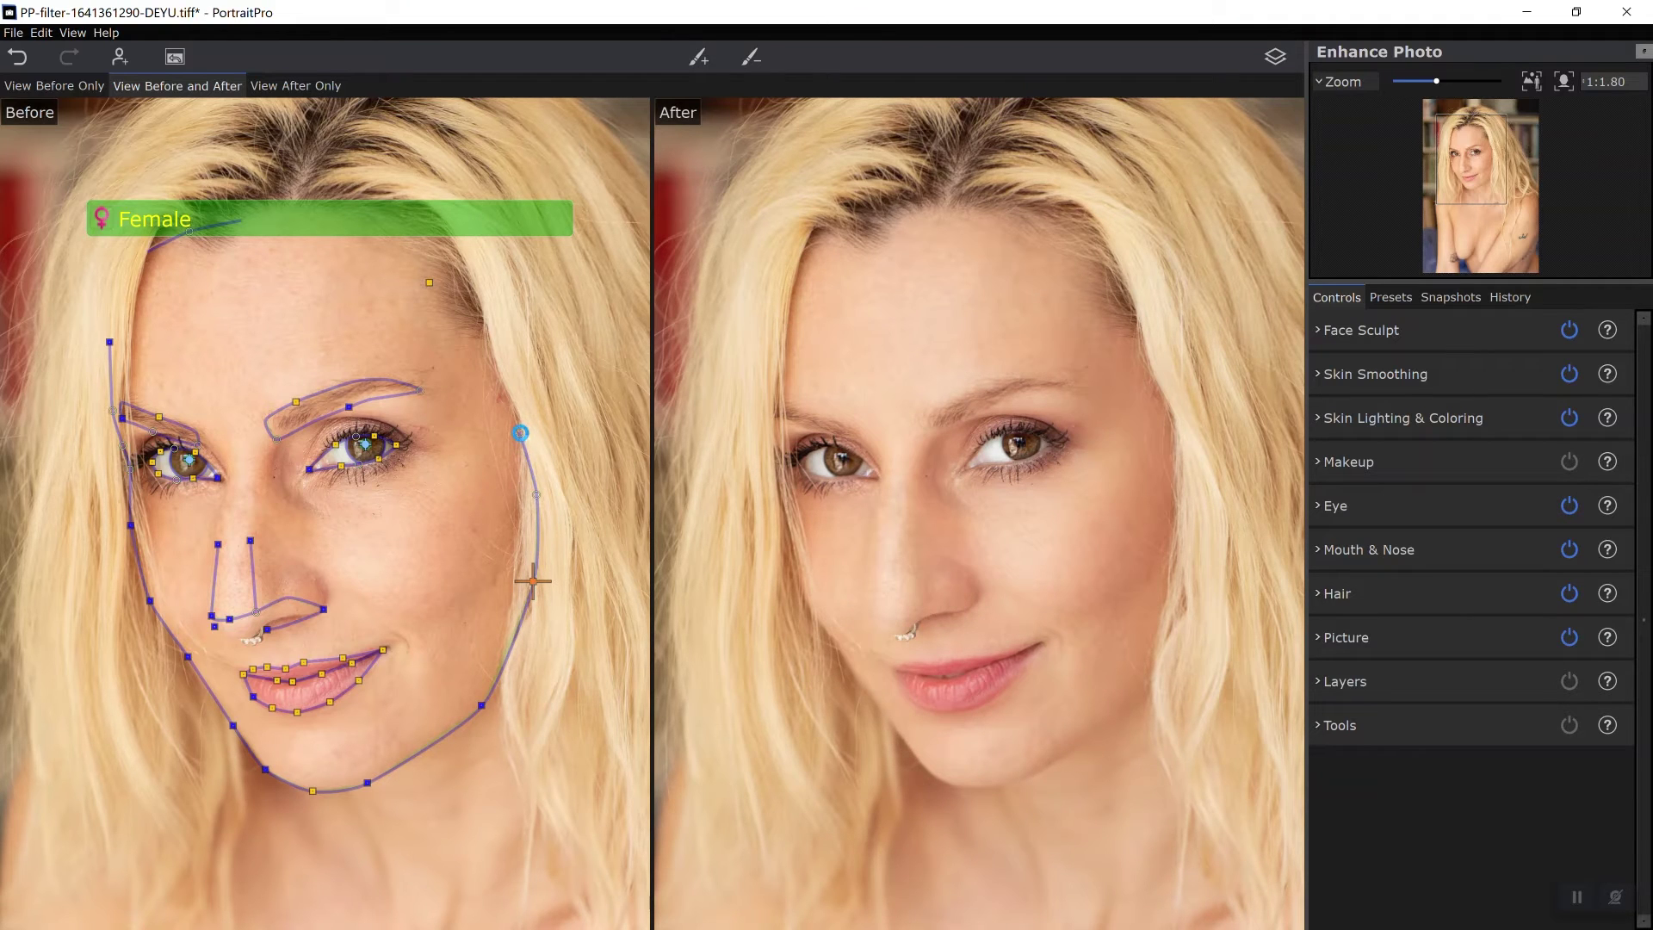
{"action": "left_click", "coordinate": [520, 433]}
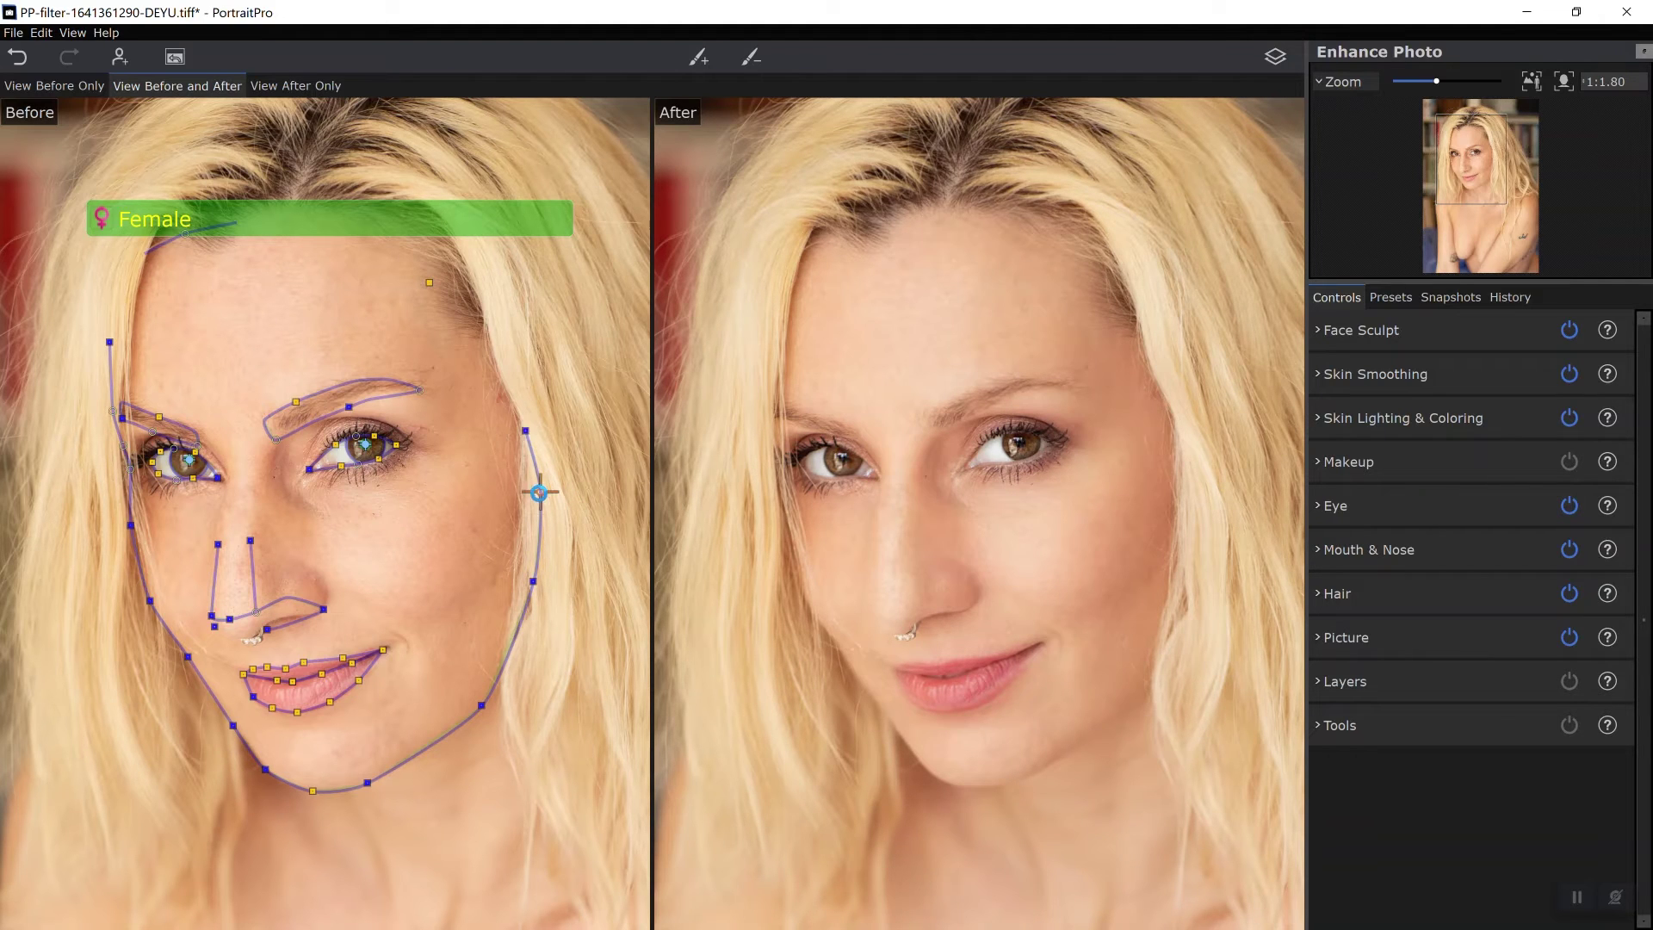
{"action": "left_click_drag", "start_coordinate": [539, 492], "coordinate": [534, 492]}
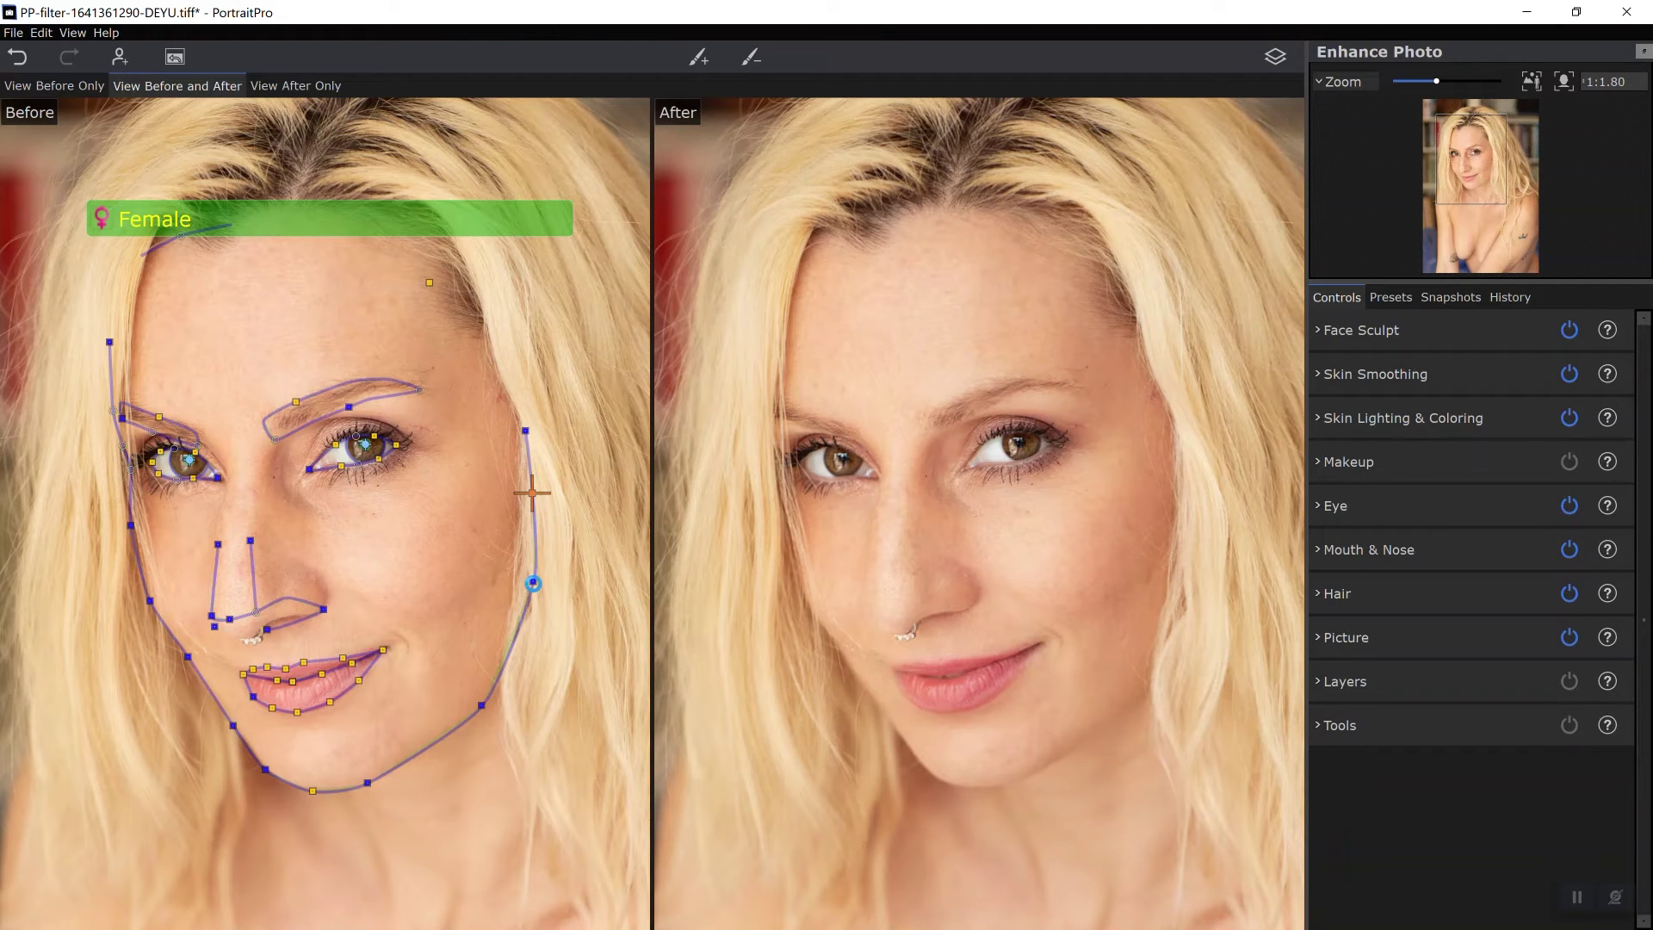
{"action": "left_click", "coordinate": [533, 583]}
{"action": "left_click_drag", "start_coordinate": [535, 589], "coordinate": [537, 613]}
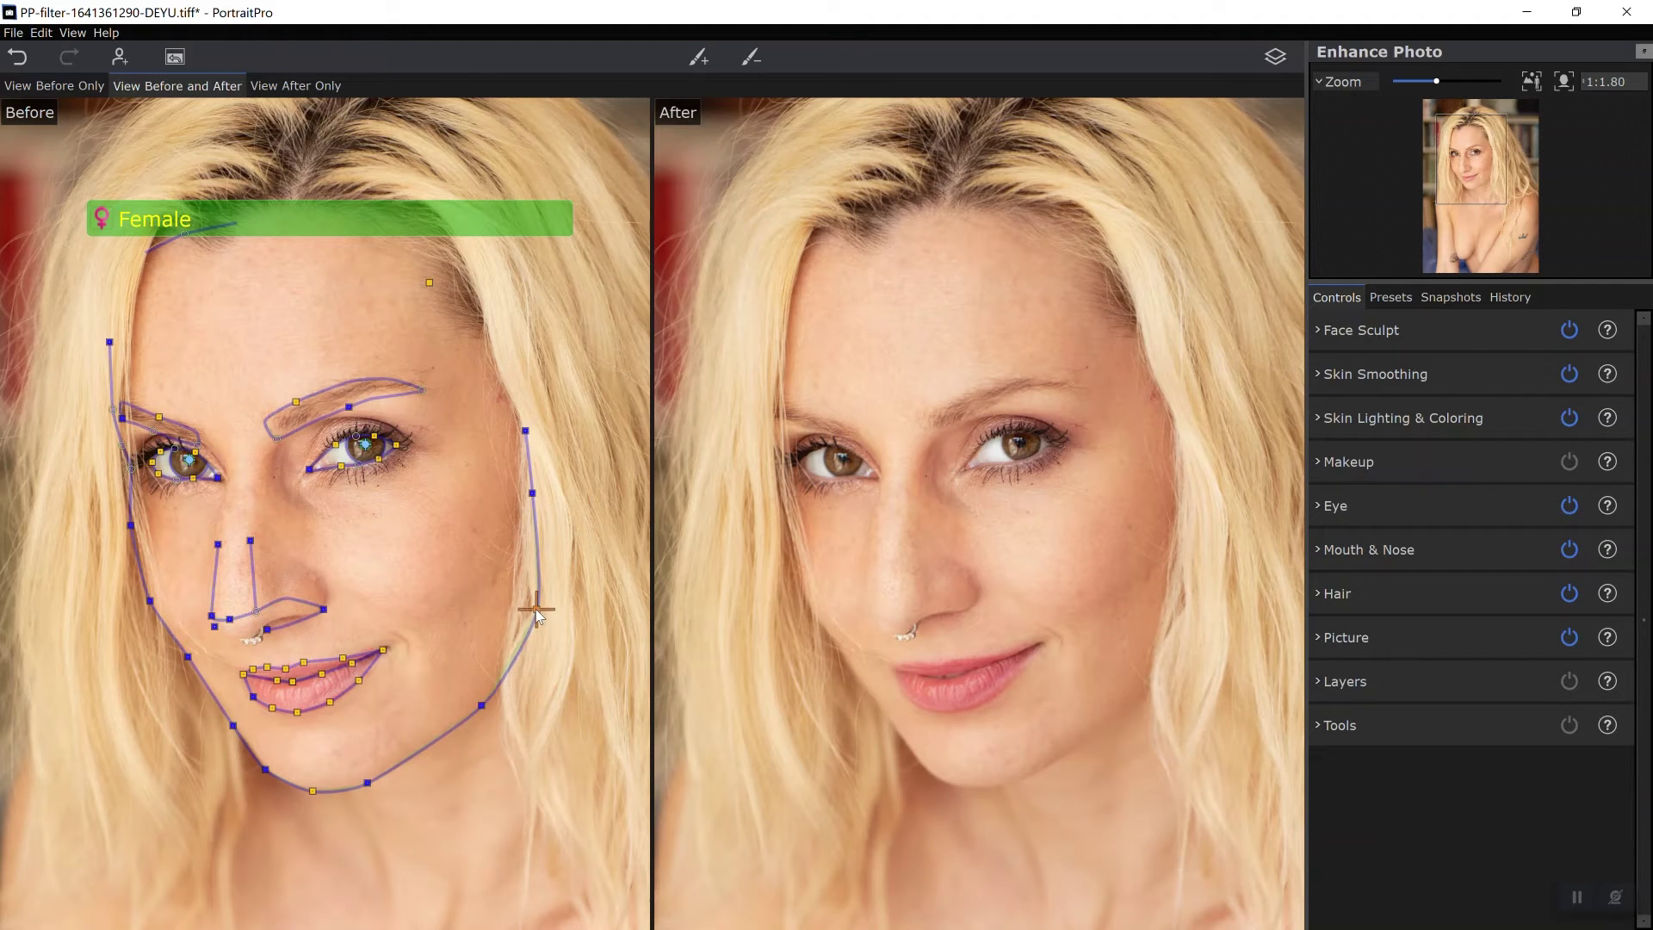
{"action": "left_click_drag", "start_coordinate": [538, 611], "coordinate": [535, 608]}
{"action": "left_click_drag", "start_coordinate": [349, 411], "coordinate": [360, 398]}
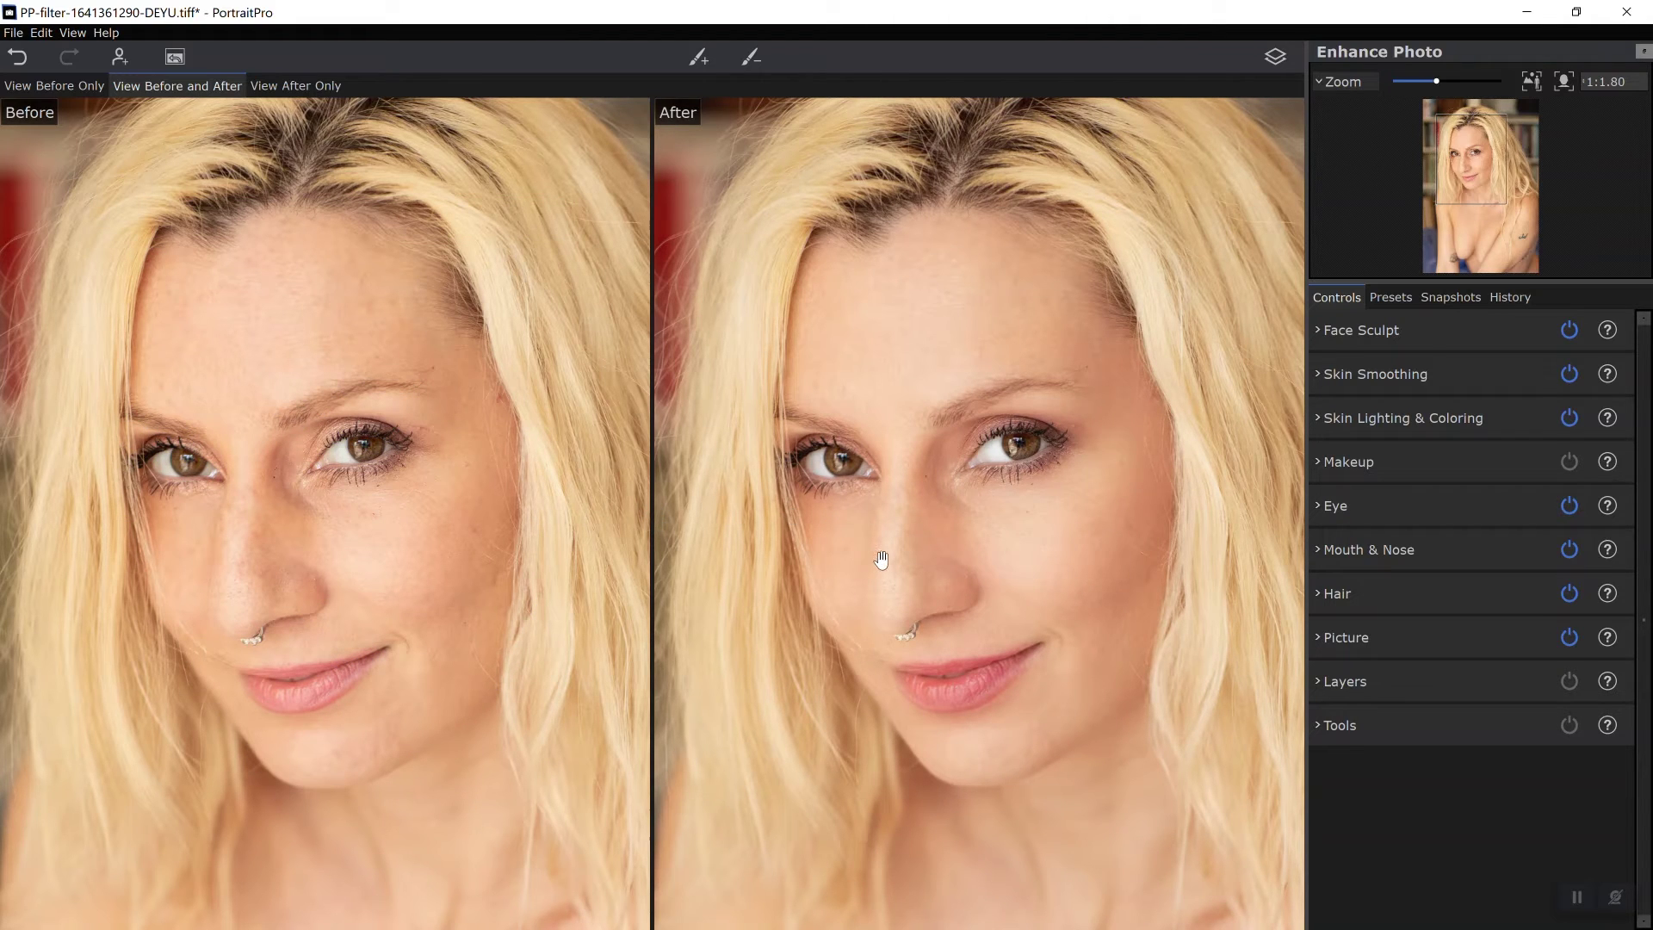
Try a Face Sculpt Master Fade of 47 and compare the face with the sculpting off and on
{"action": "left_click", "coordinate": [1572, 332]}
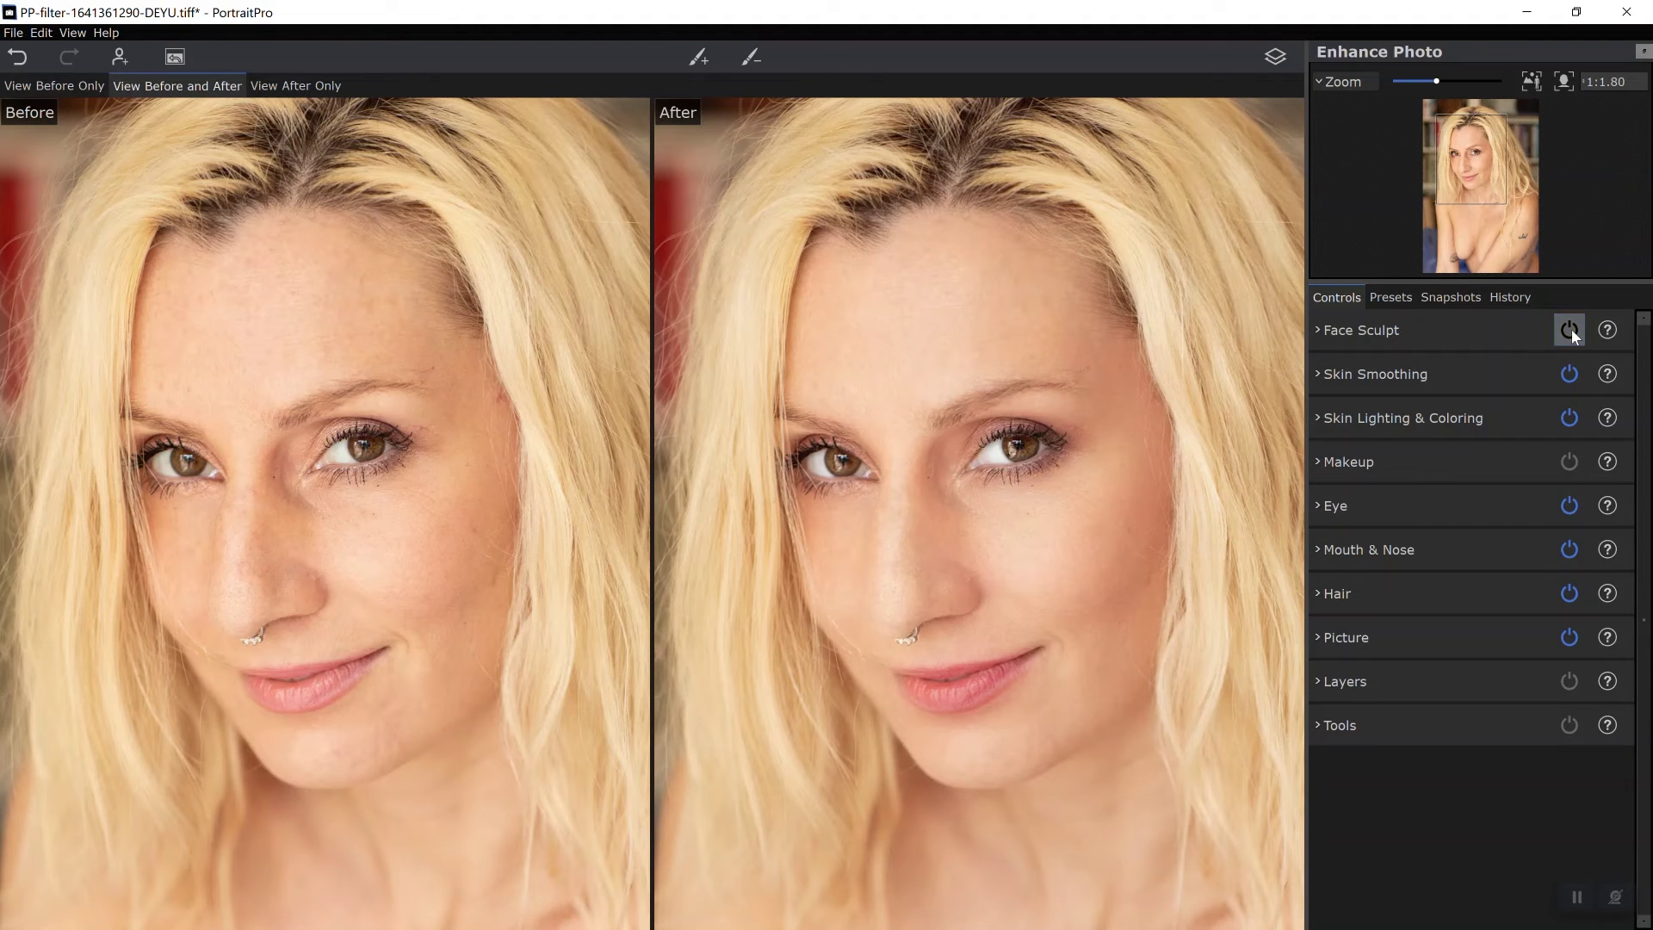
{"action": "left_click", "coordinate": [1316, 329]}
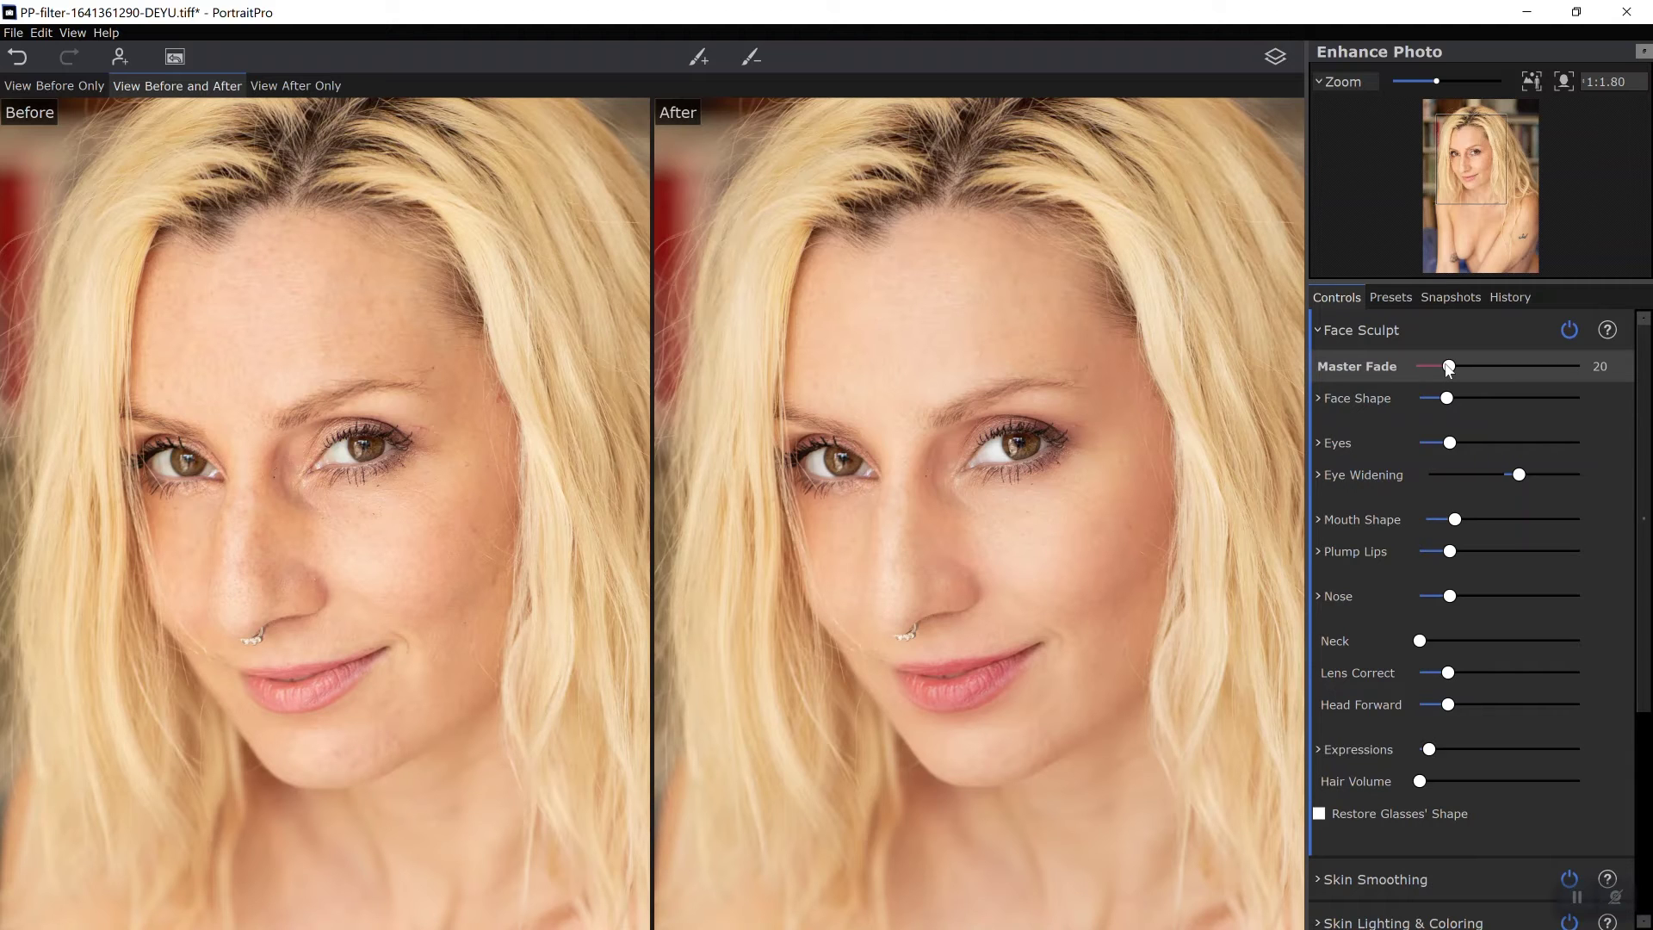
{"action": "left_click_drag", "start_coordinate": [1449, 369], "coordinate": [1496, 371]}
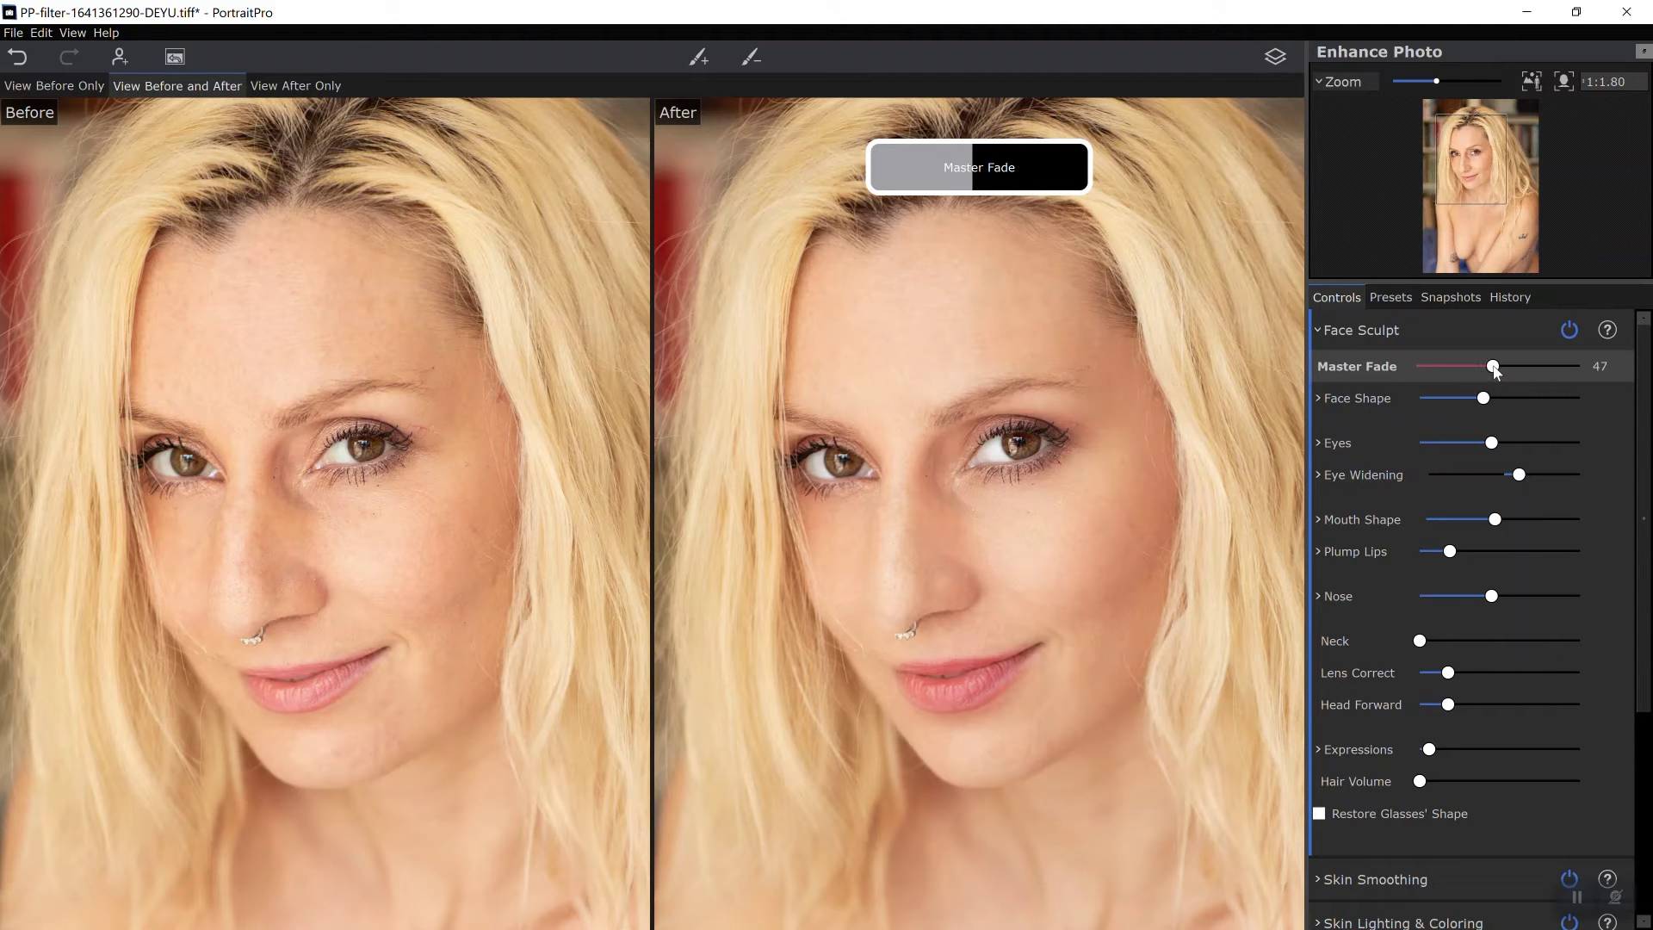
{"action": "left_click", "coordinate": [1570, 332]}
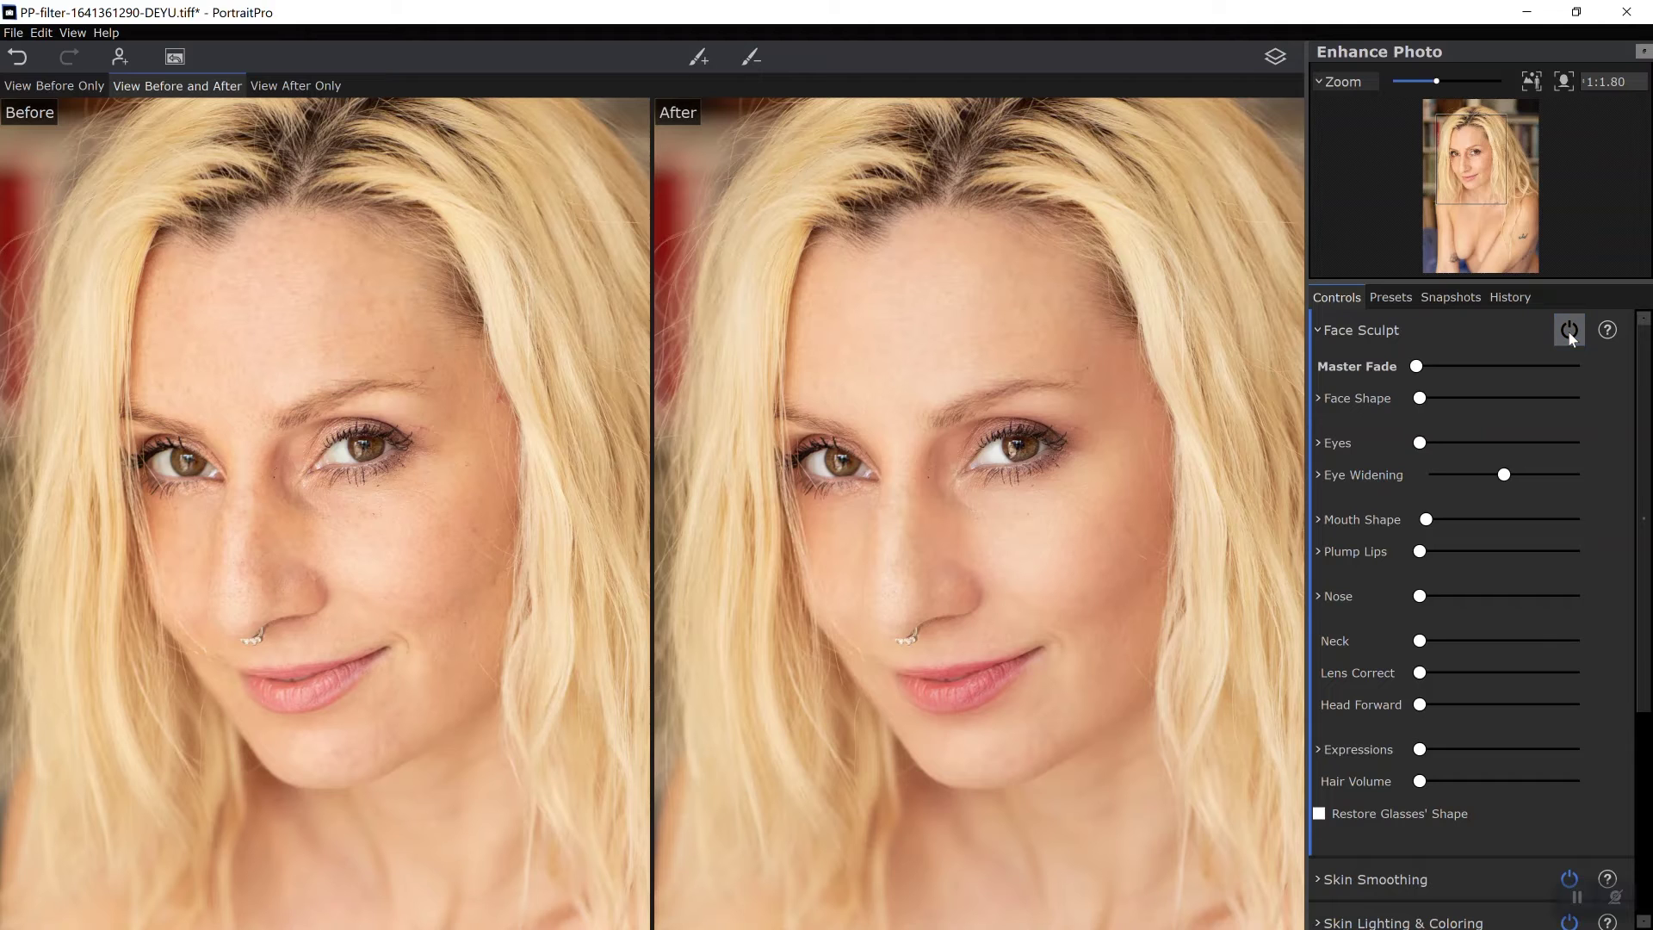
{"action": "left_click", "coordinate": [1569, 332]}
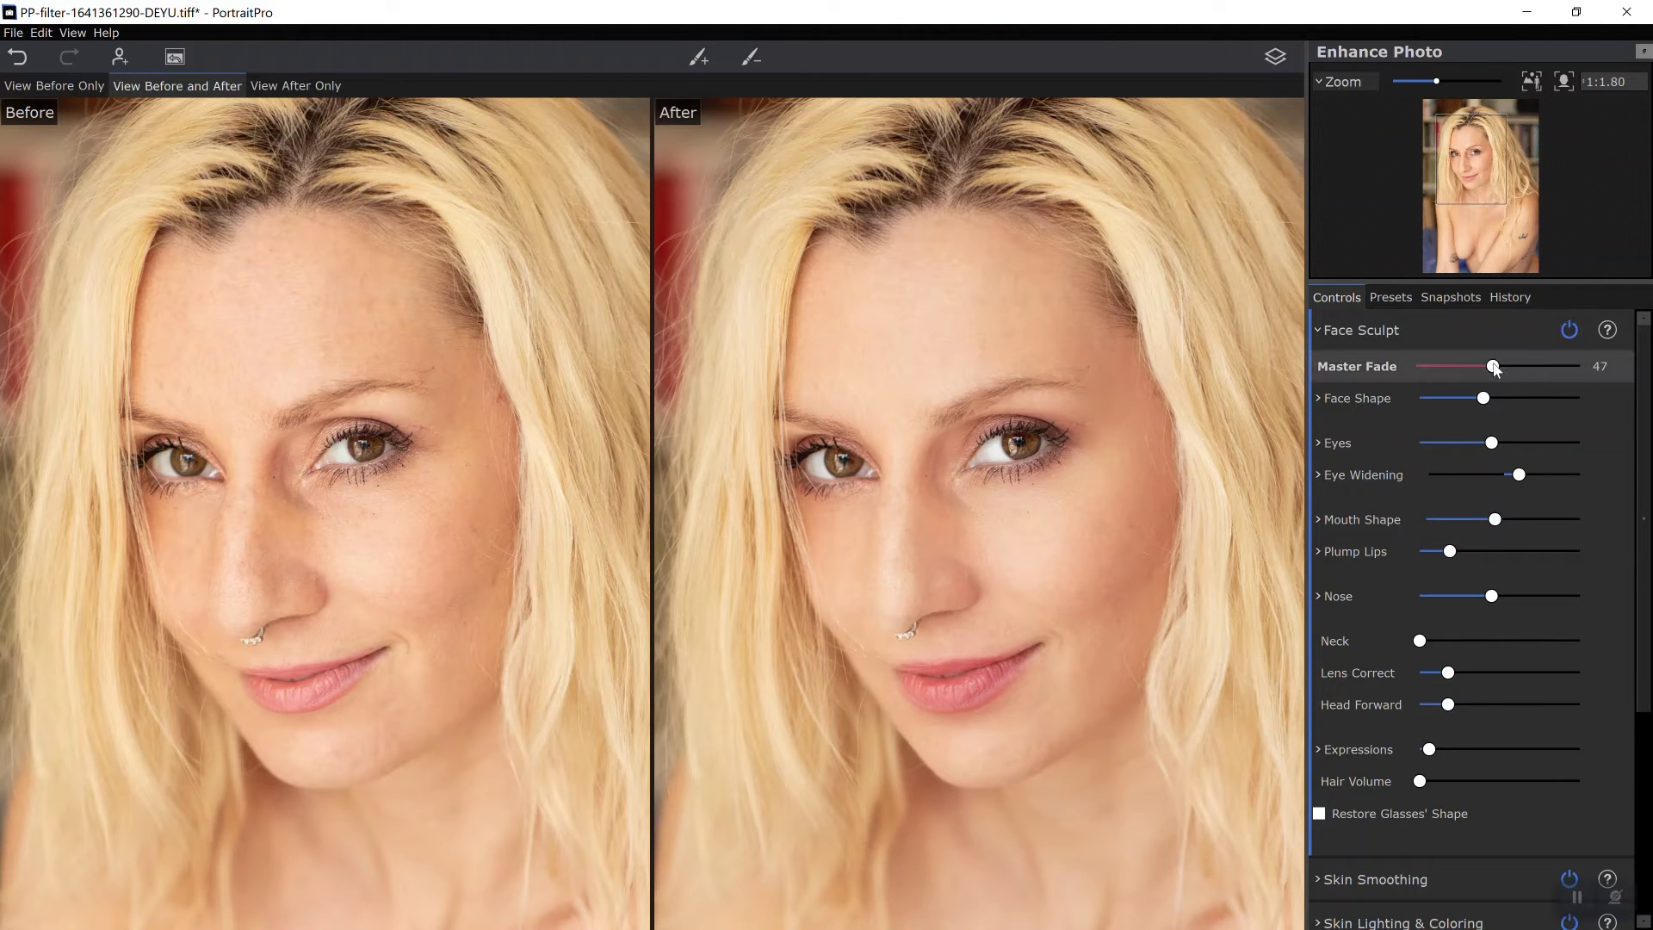
Set the Face Sculpt Master Fade to 12, compare with the sculpting off and on, and collapse its settings
{"action": "left_click_drag", "start_coordinate": [1494, 366], "coordinate": [1438, 369]}
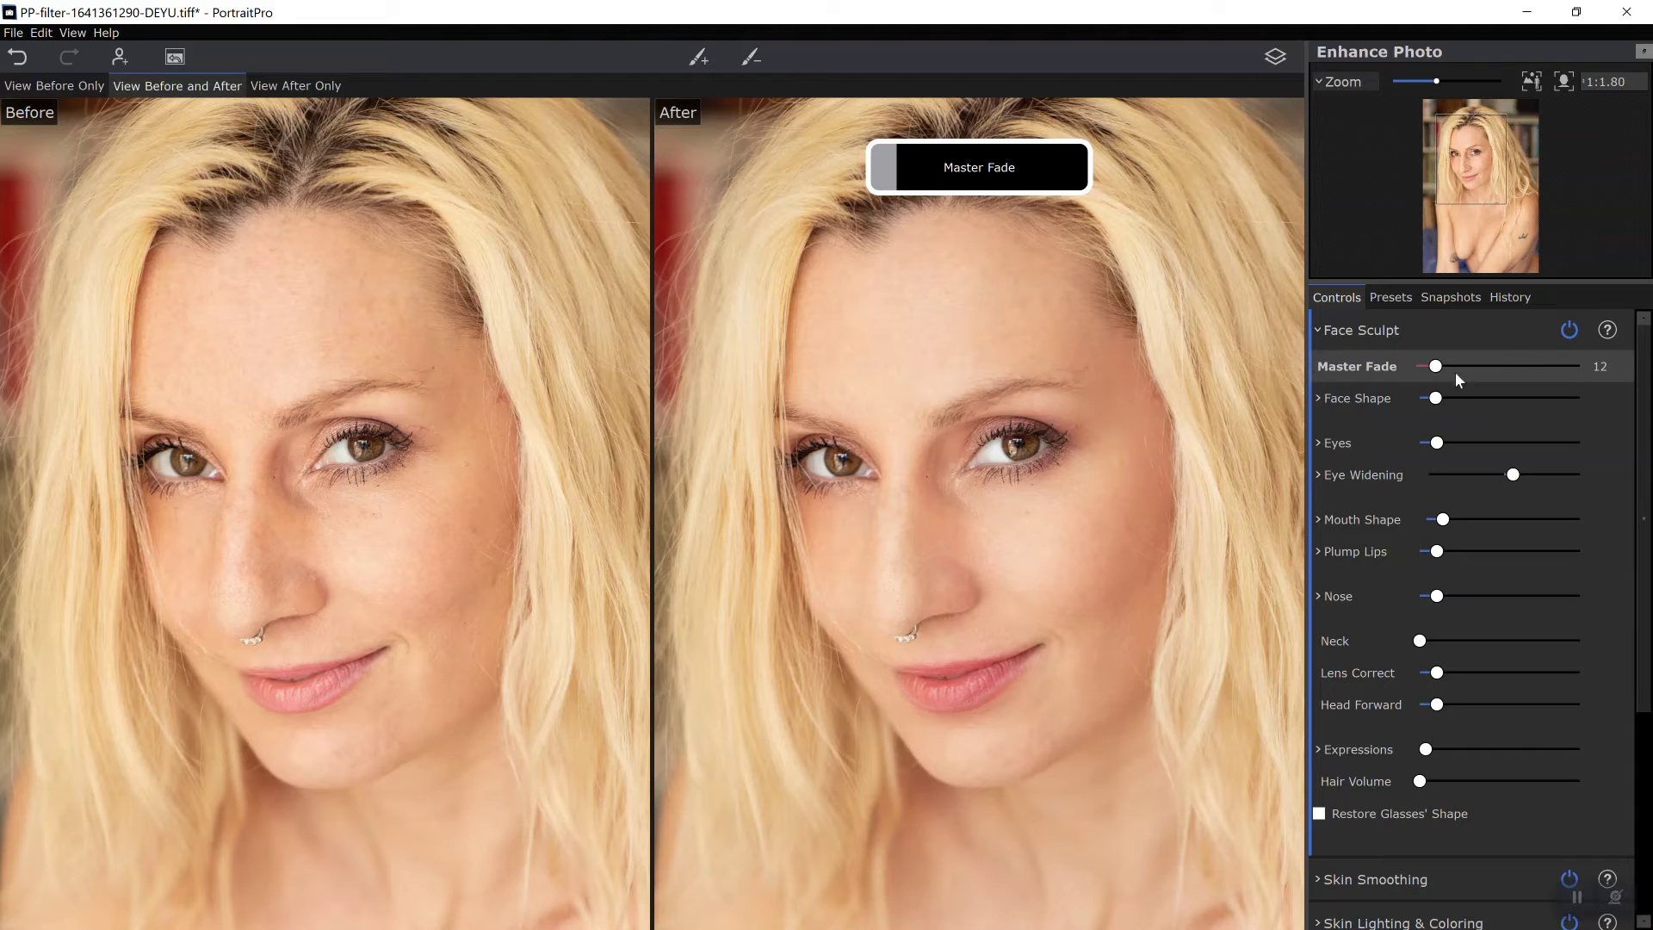
{"action": "left_click", "coordinate": [1568, 333]}
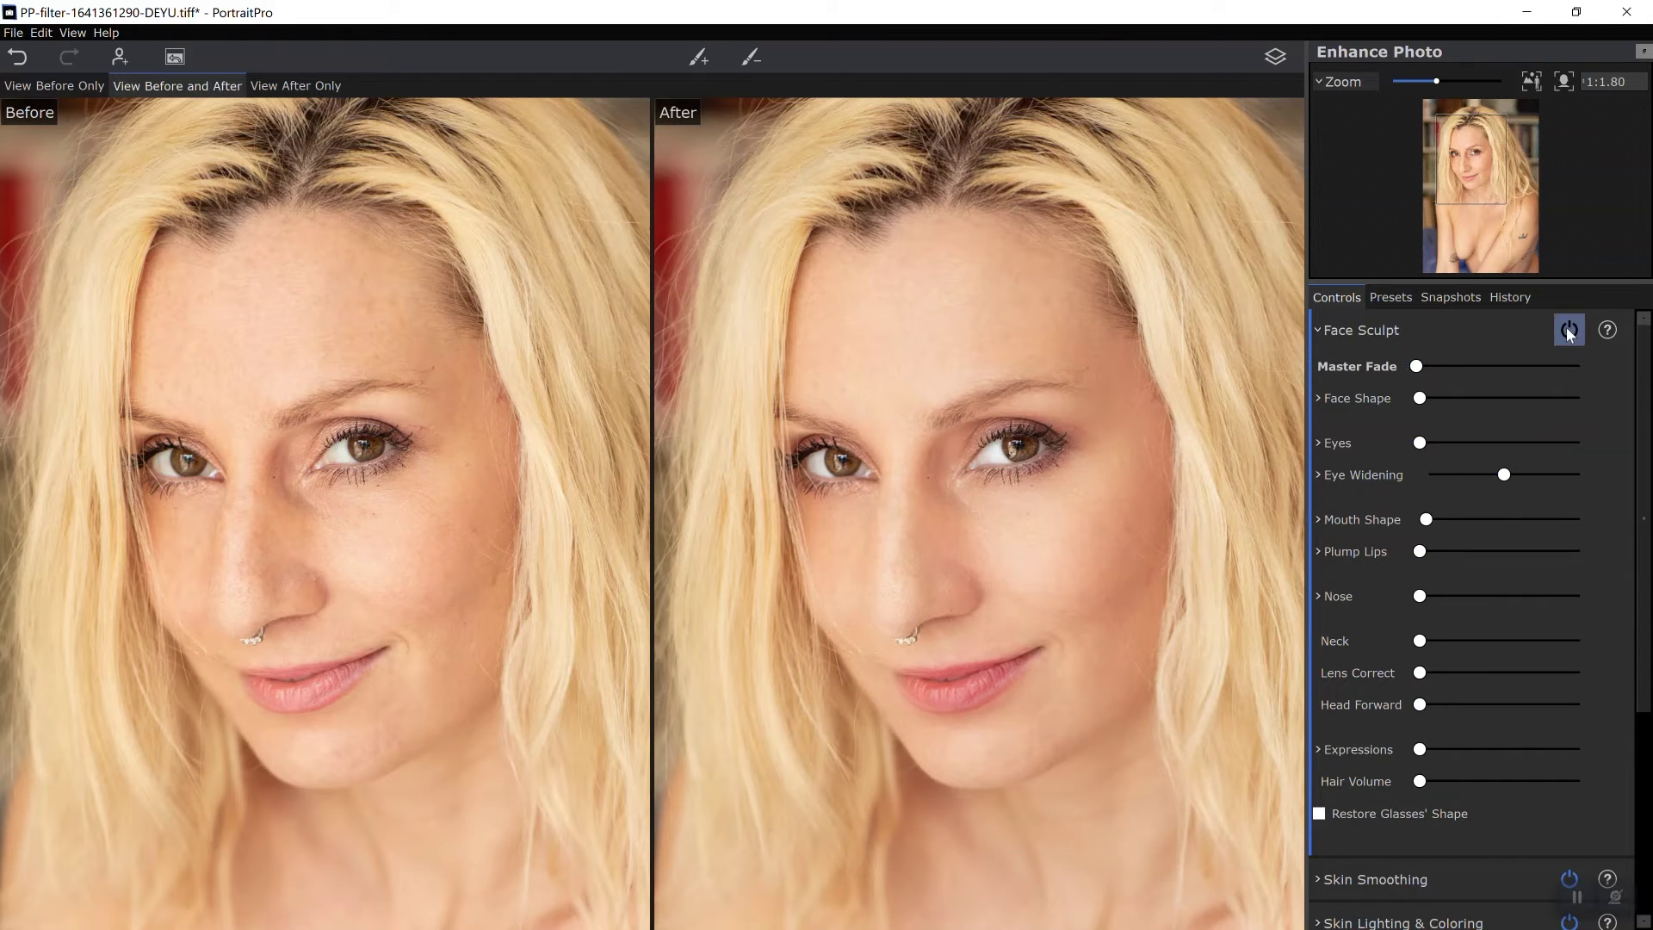
{"action": "left_click", "coordinate": [1567, 332]}
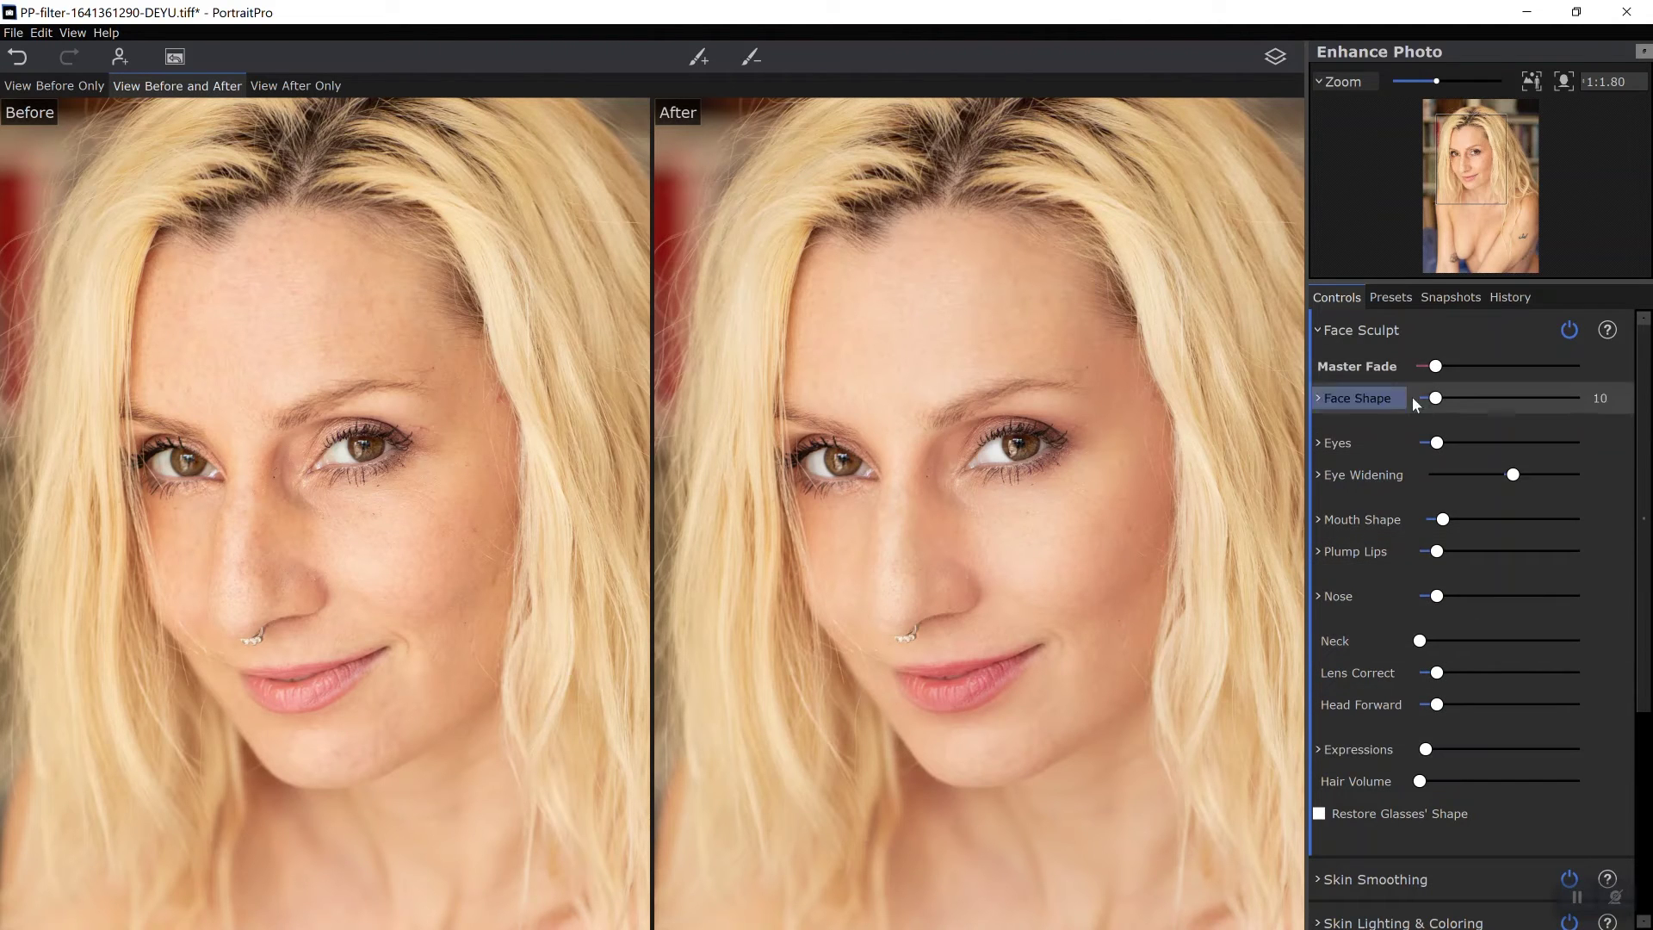
{"action": "left_click", "coordinate": [1318, 330]}
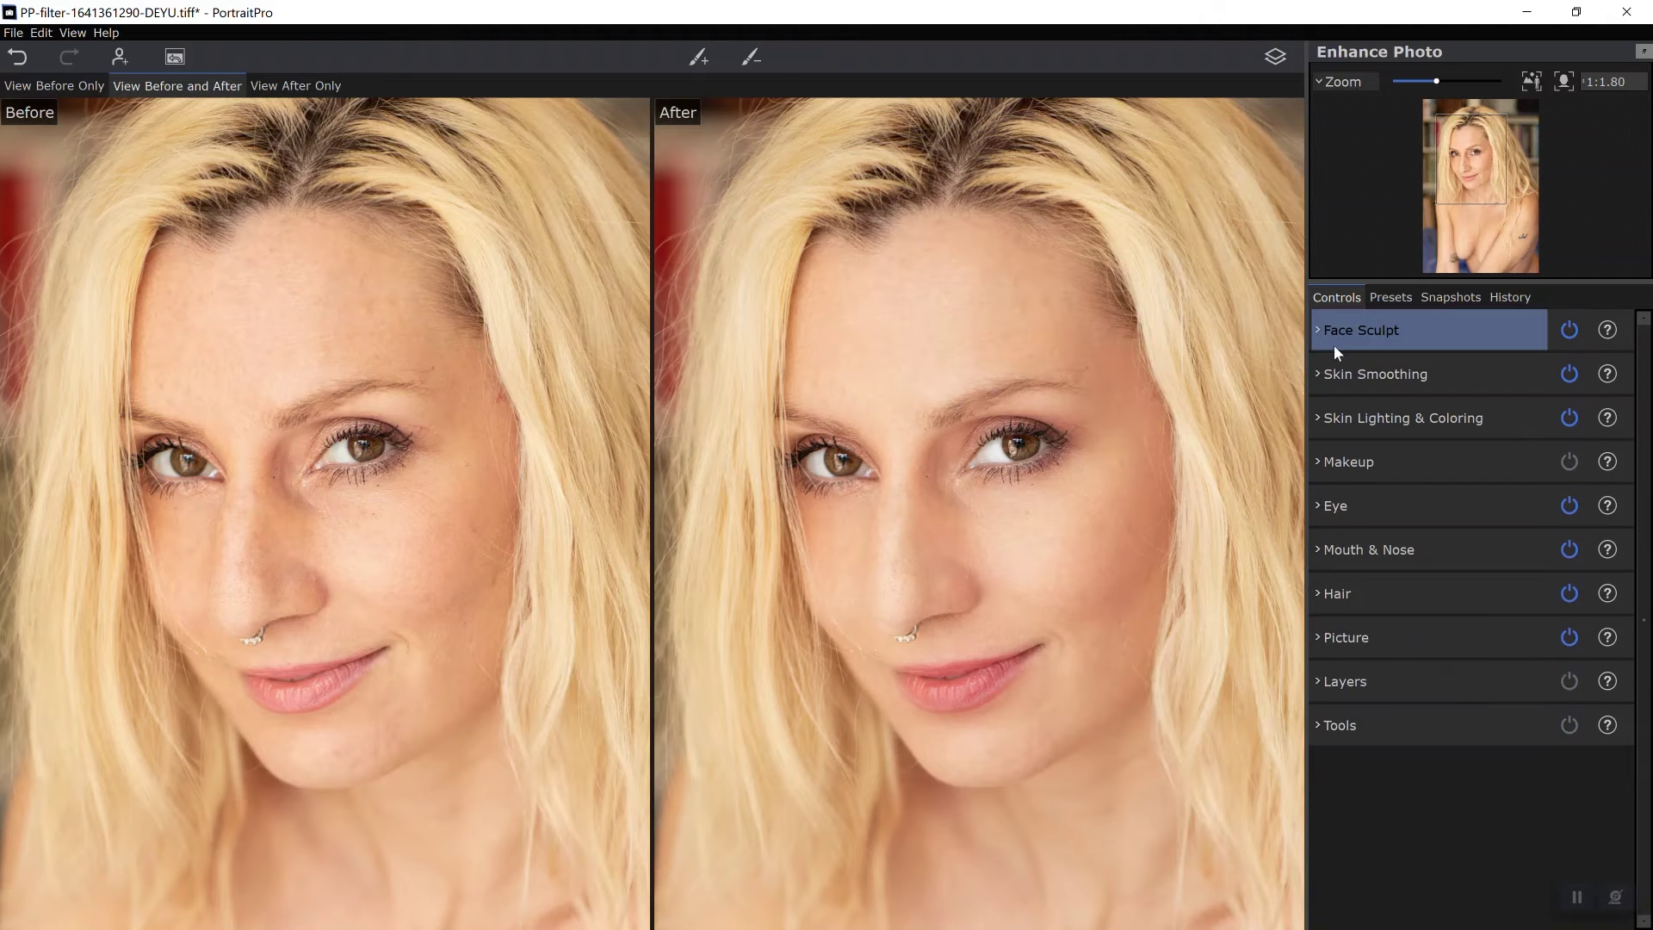
Open the Skin Smoothing mask and cut back its coverage over both eyebrows and around both eyes
{"action": "left_click", "coordinate": [1369, 374]}
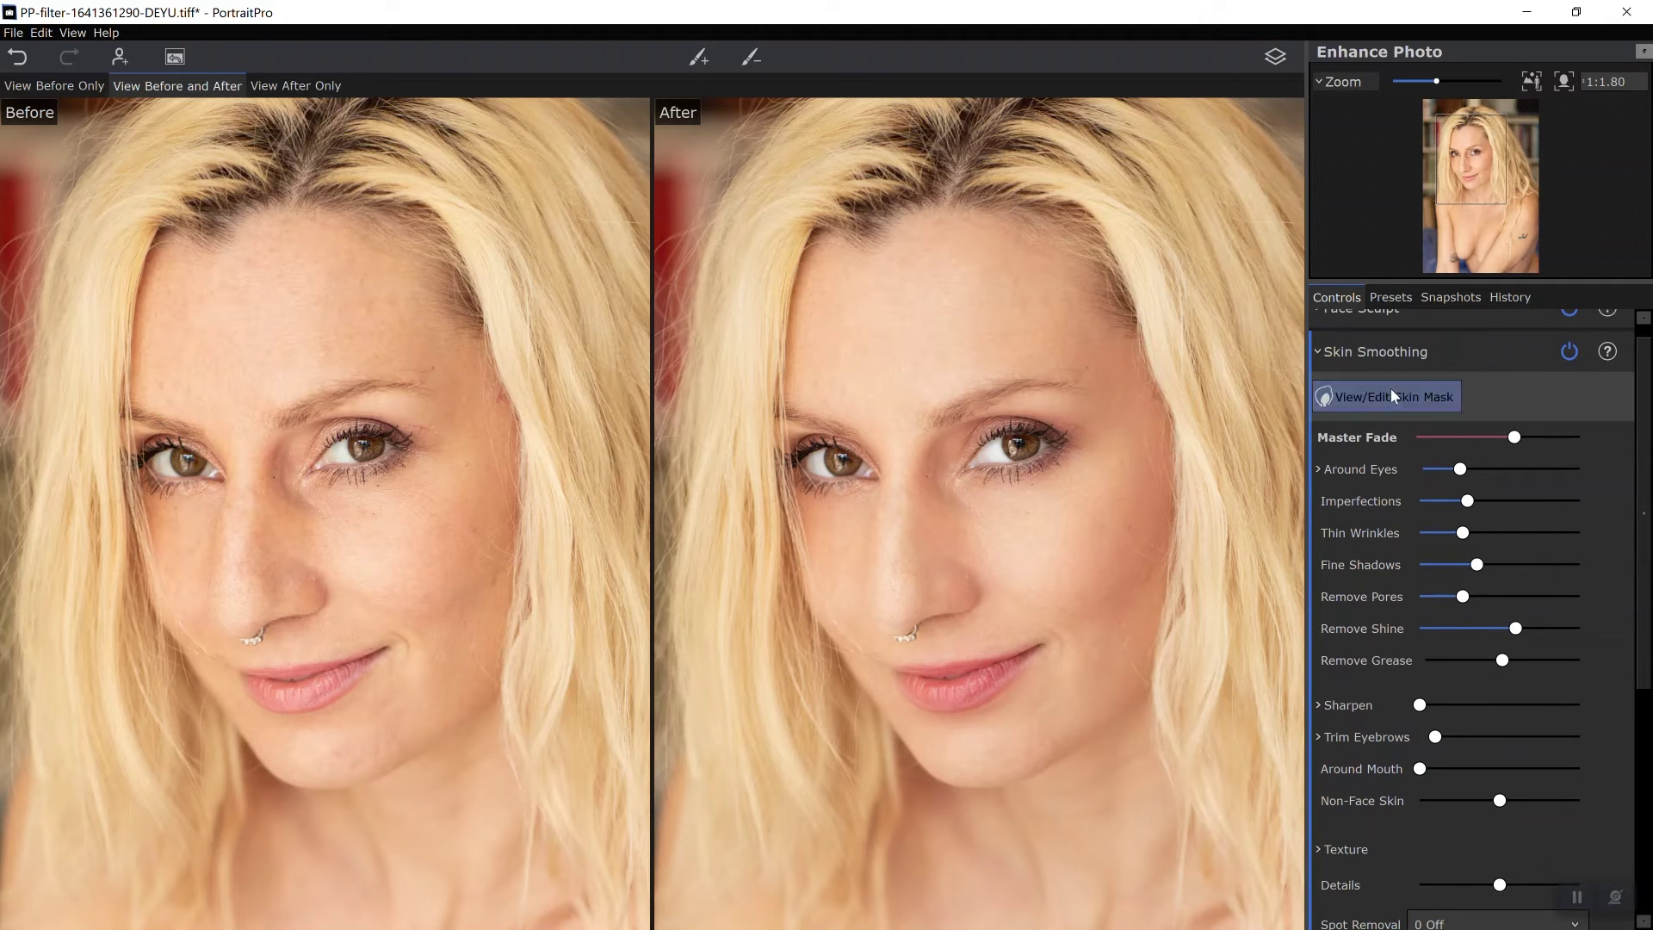
{"action": "left_click", "coordinate": [1379, 396]}
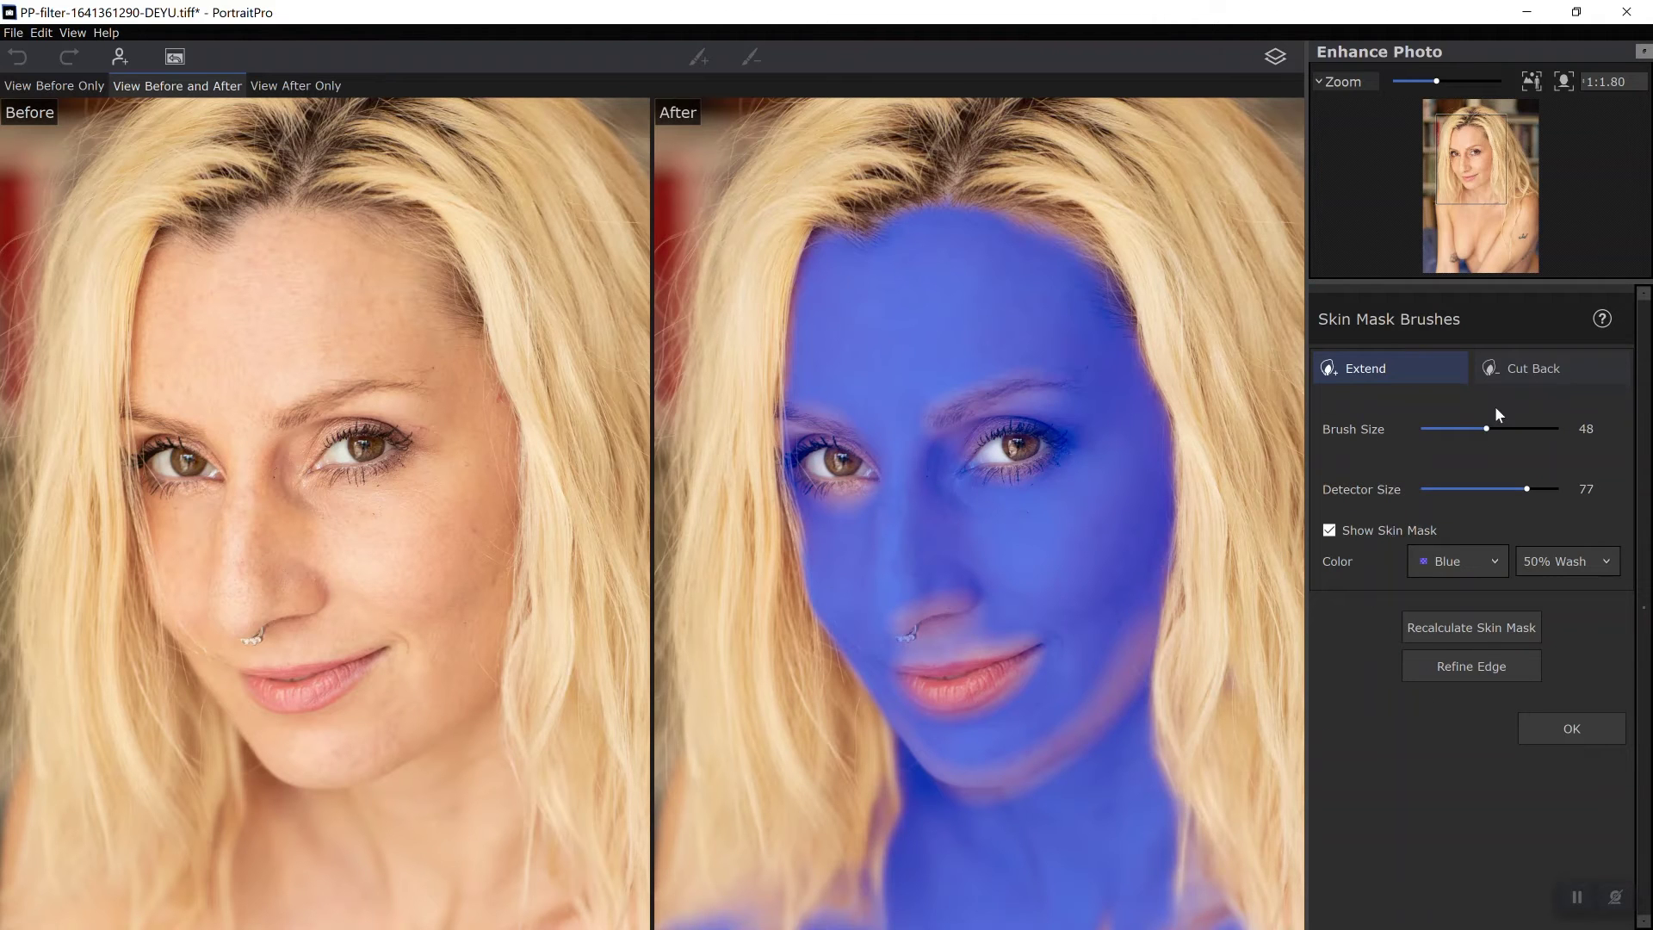
{"action": "left_click", "coordinate": [1525, 370]}
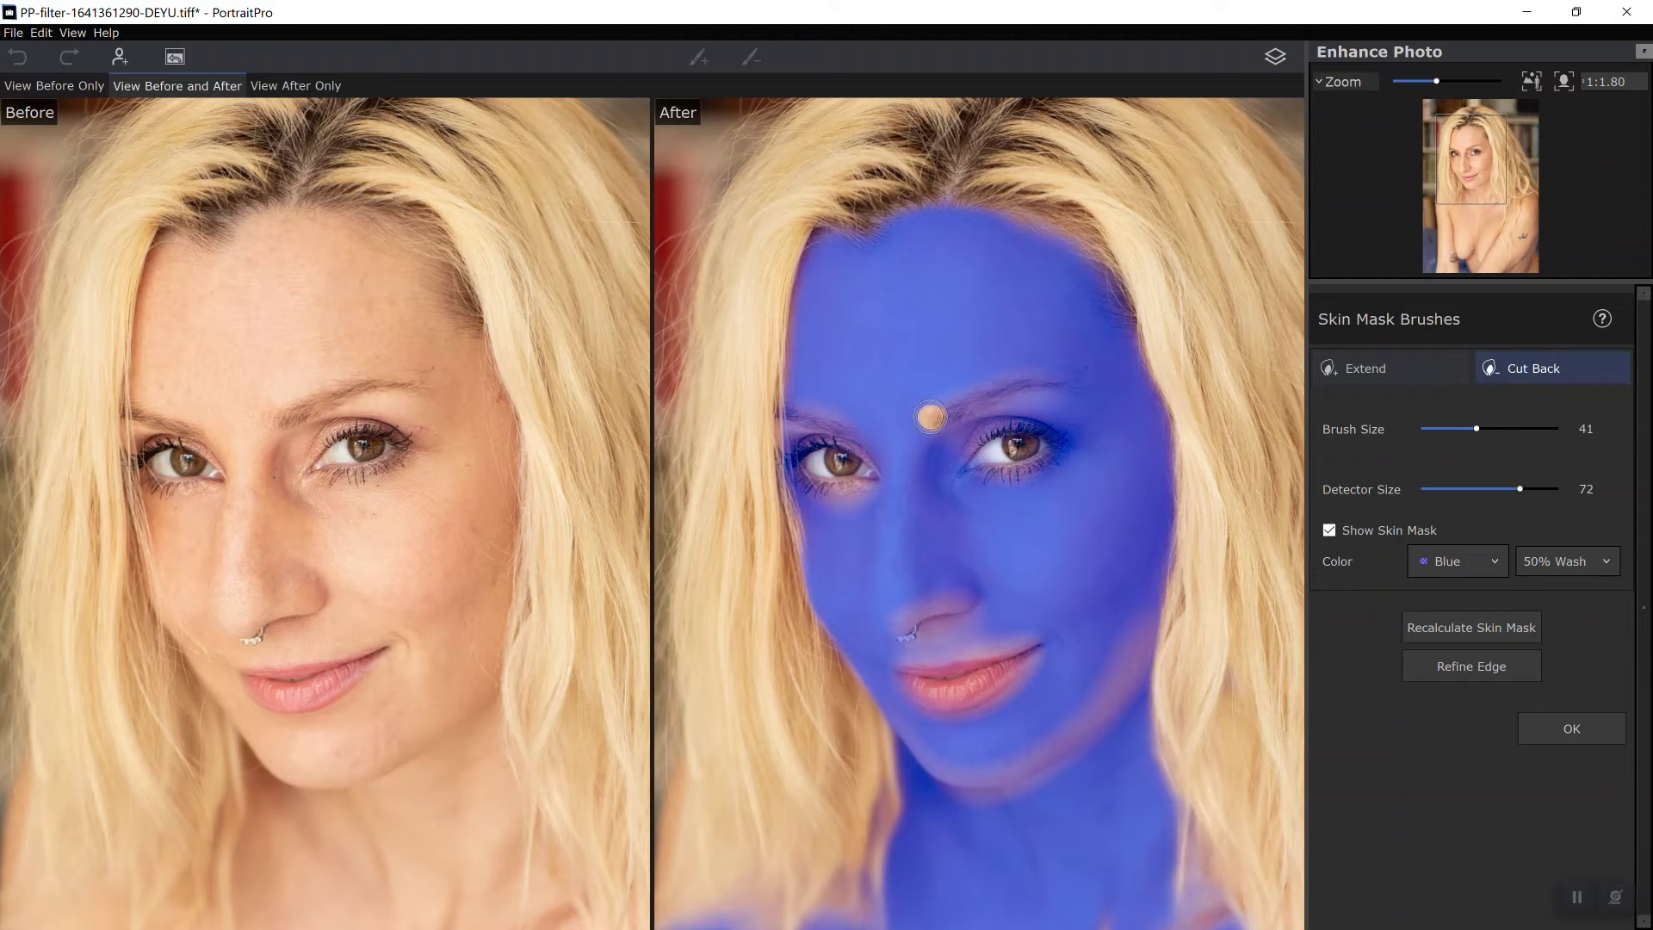
{"action": "left_click_drag", "start_coordinate": [930, 418], "coordinate": [1077, 389]}
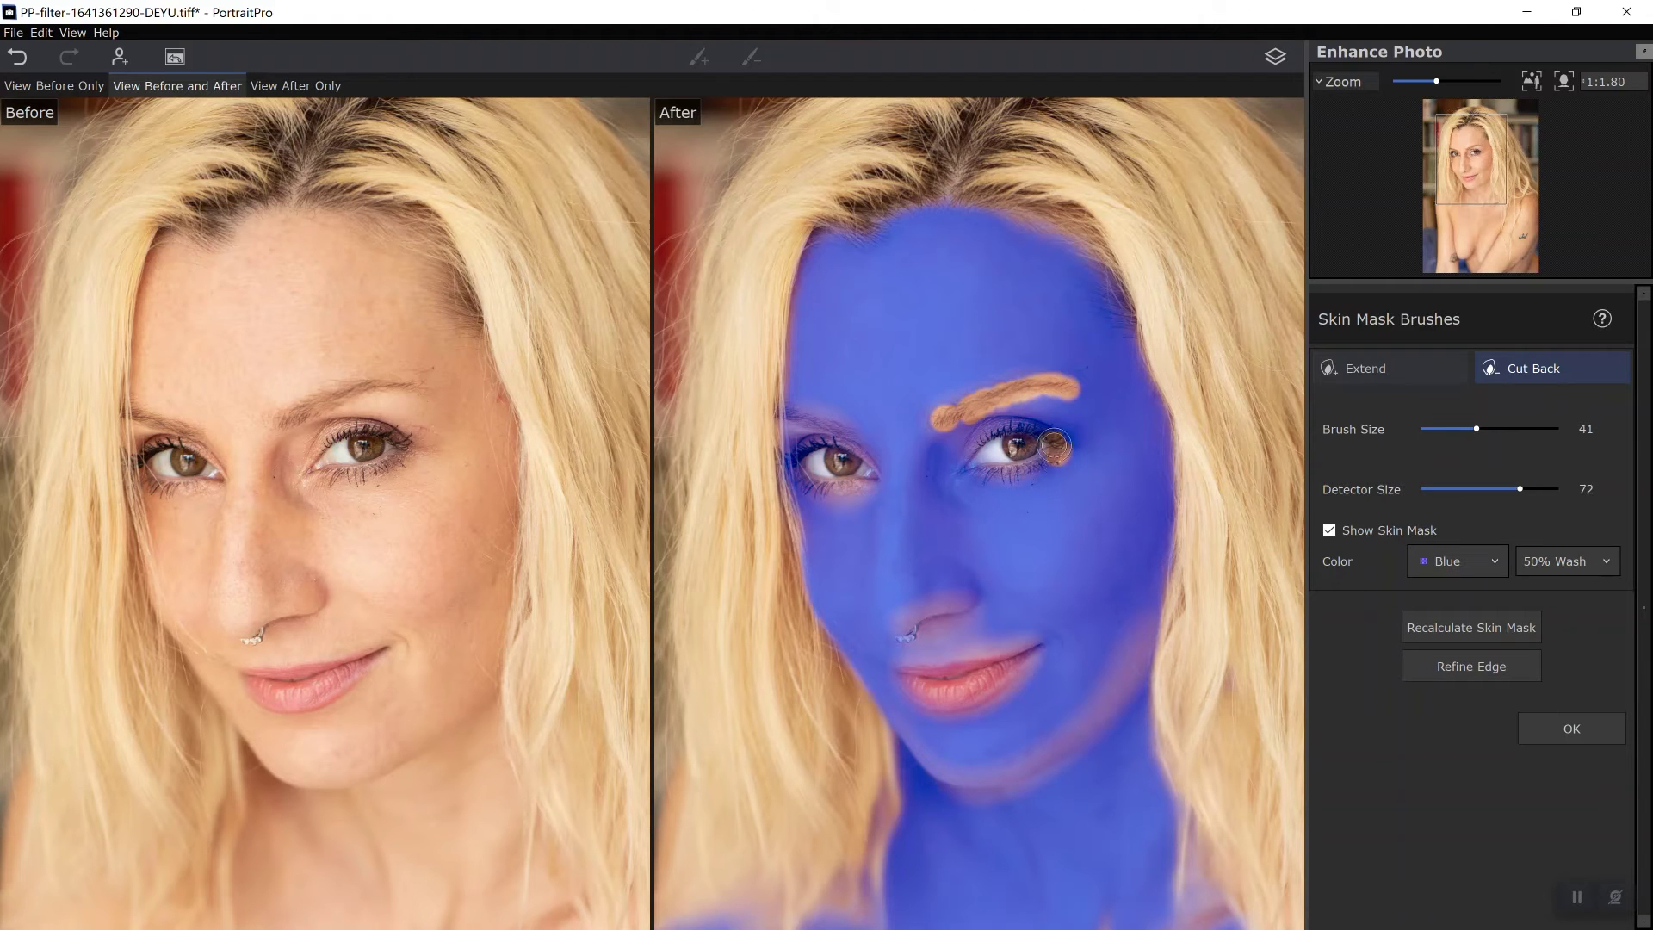
{"action": "mouse_move", "coordinate": [1053, 445]}
{"action": "left_mouse_down"}
{"action": "mouse_move", "coordinate": [992, 439]}
{"action": "mouse_move", "coordinate": [971, 458]}
{"action": "mouse_move", "coordinate": [1021, 472]}
{"action": "mouse_move", "coordinate": [1050, 452]}
{"action": "mouse_move", "coordinate": [1018, 447]}
{"action": "left_mouse_up"}
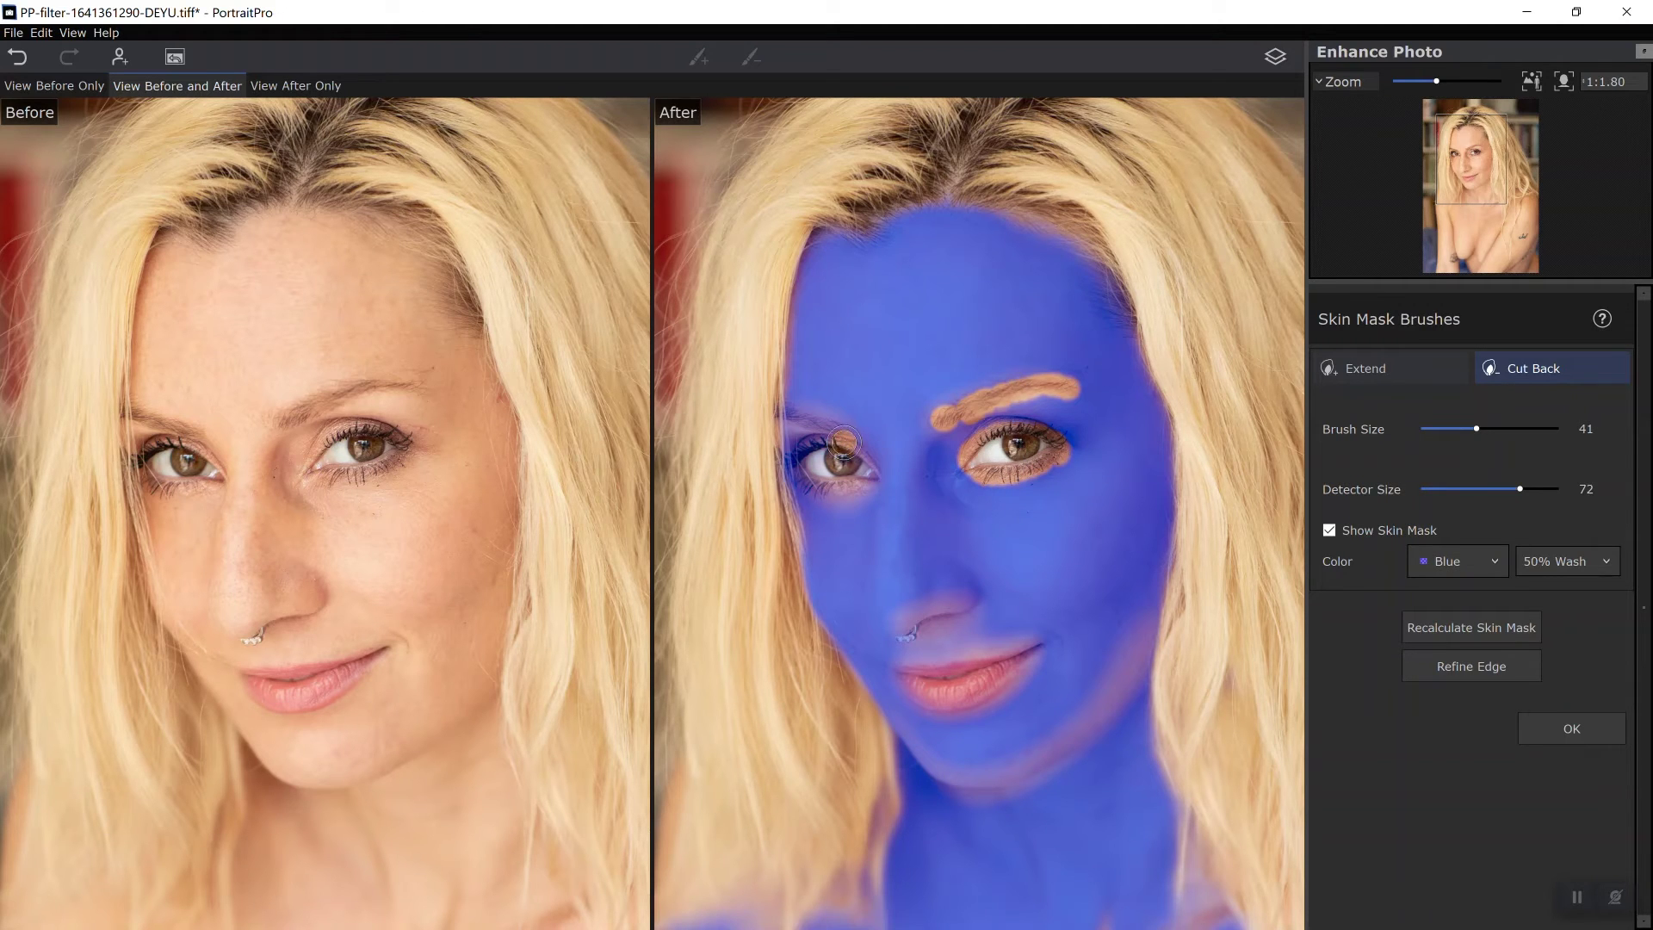
{"action": "mouse_move", "coordinate": [844, 441]}
{"action": "left_mouse_down"}
{"action": "mouse_move", "coordinate": [806, 439]}
{"action": "mouse_move", "coordinate": [790, 461]}
{"action": "mouse_move", "coordinate": [837, 491]}
{"action": "mouse_move", "coordinate": [856, 487]}
{"action": "mouse_move", "coordinate": [837, 433]}
{"action": "mouse_move", "coordinate": [778, 415]}
{"action": "left_mouse_up"}
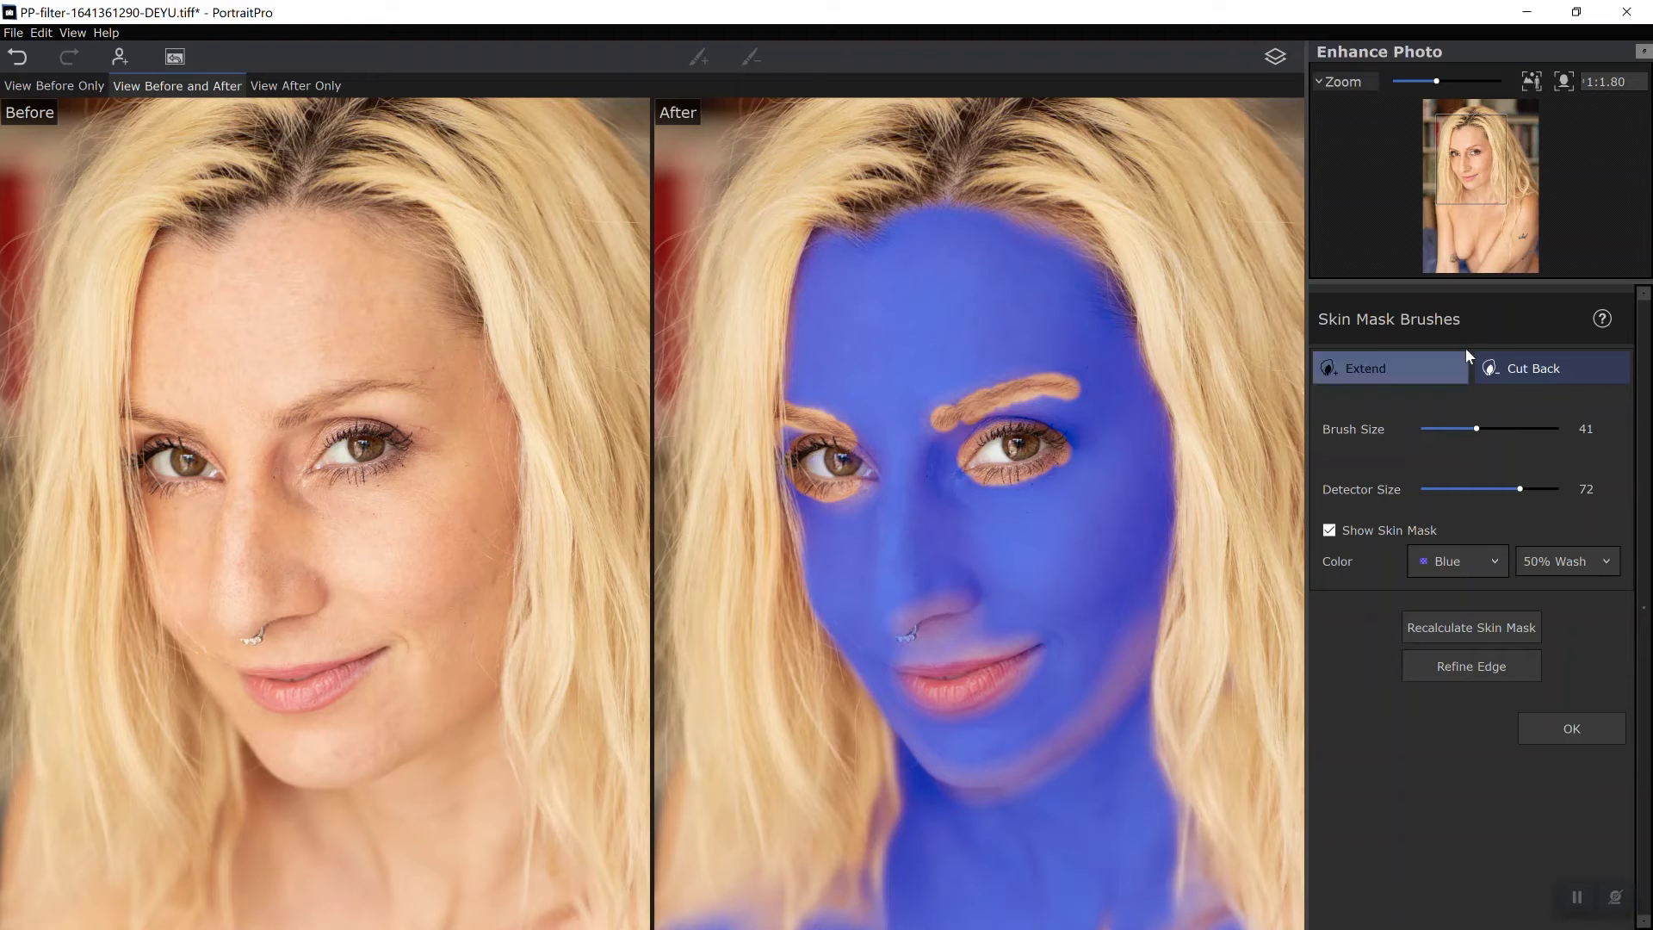
Extend the skin mask along the right-hand jaw to the chin and over the skin between nose and upper lip
{"action": "left_click", "coordinate": [1417, 369]}
{"action": "left_click", "coordinate": [1392, 371]}
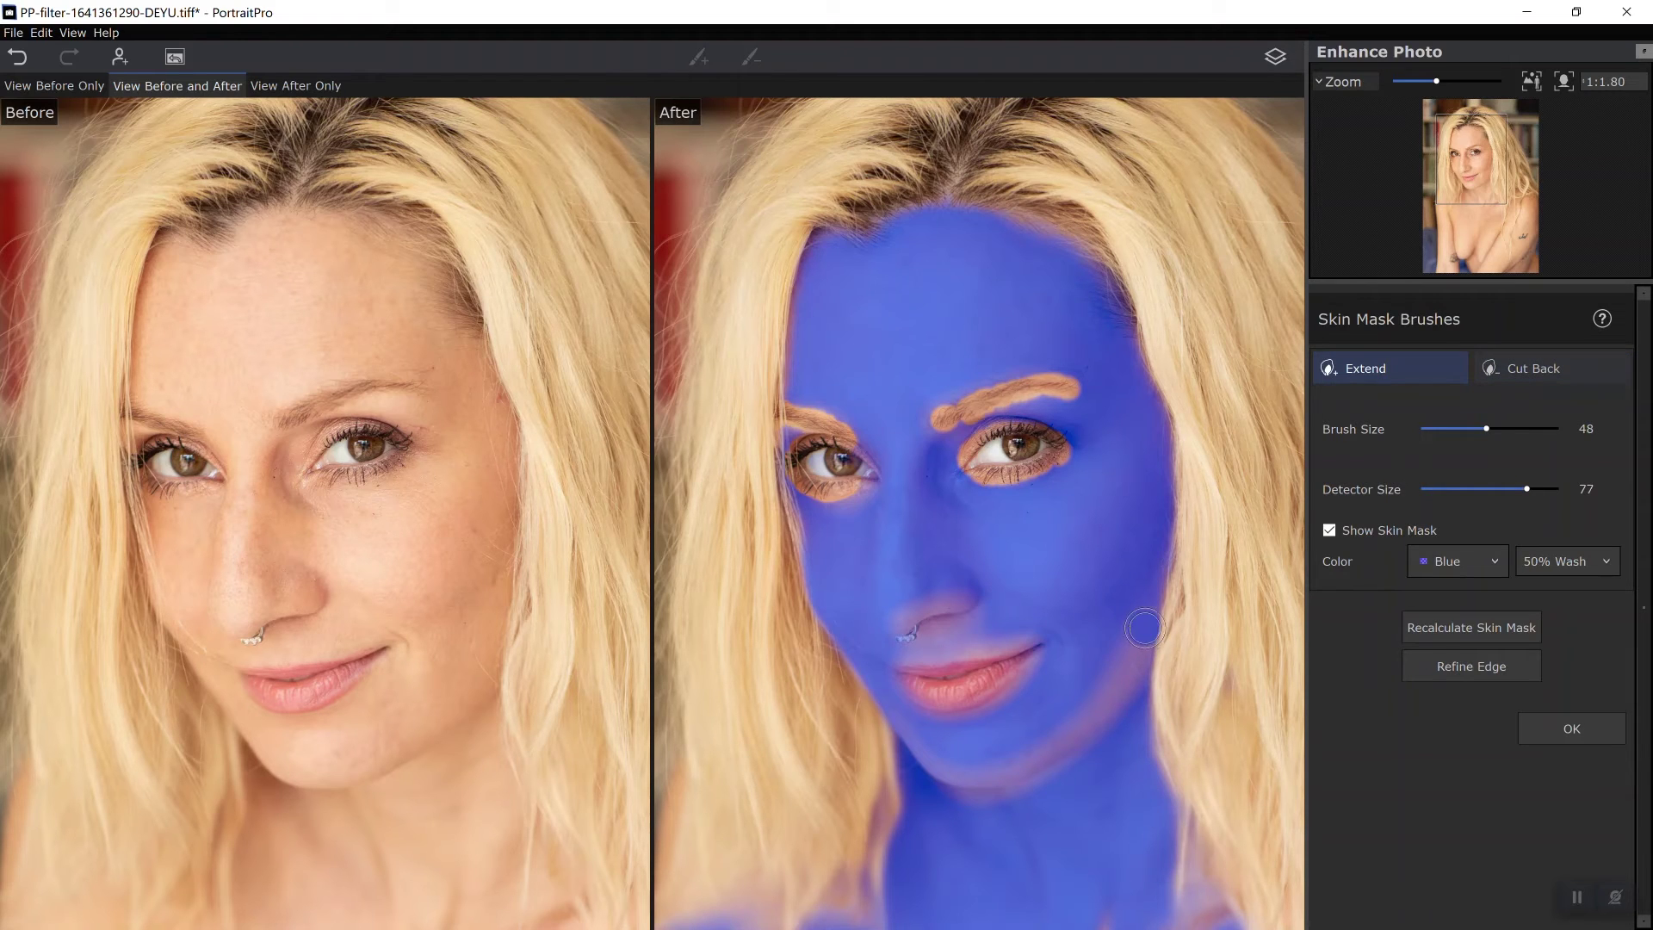
{"action": "mouse_move", "coordinate": [1144, 628]}
{"action": "left_mouse_down"}
{"action": "mouse_move", "coordinate": [1105, 702]}
{"action": "mouse_move", "coordinate": [1127, 689]}
{"action": "mouse_move", "coordinate": [1131, 666]}
{"action": "mouse_move", "coordinate": [1106, 681]}
{"action": "mouse_move", "coordinate": [1104, 666]}
{"action": "mouse_move", "coordinate": [1113, 695]}
{"action": "mouse_move", "coordinate": [1141, 589]}
{"action": "mouse_move", "coordinate": [1120, 673]}
{"action": "mouse_move", "coordinate": [1041, 729]}
{"action": "mouse_move", "coordinate": [1067, 720]}
{"action": "mouse_move", "coordinate": [1011, 777]}
{"action": "mouse_move", "coordinate": [1035, 772]}
{"action": "mouse_move", "coordinate": [1028, 794]}
{"action": "mouse_move", "coordinate": [1109, 729]}
{"action": "mouse_move", "coordinate": [1008, 816]}
{"action": "mouse_move", "coordinate": [955, 789]}
{"action": "mouse_move", "coordinate": [960, 814]}
{"action": "mouse_move", "coordinate": [916, 735]}
{"action": "mouse_move", "coordinate": [988, 788]}
{"action": "left_mouse_up"}
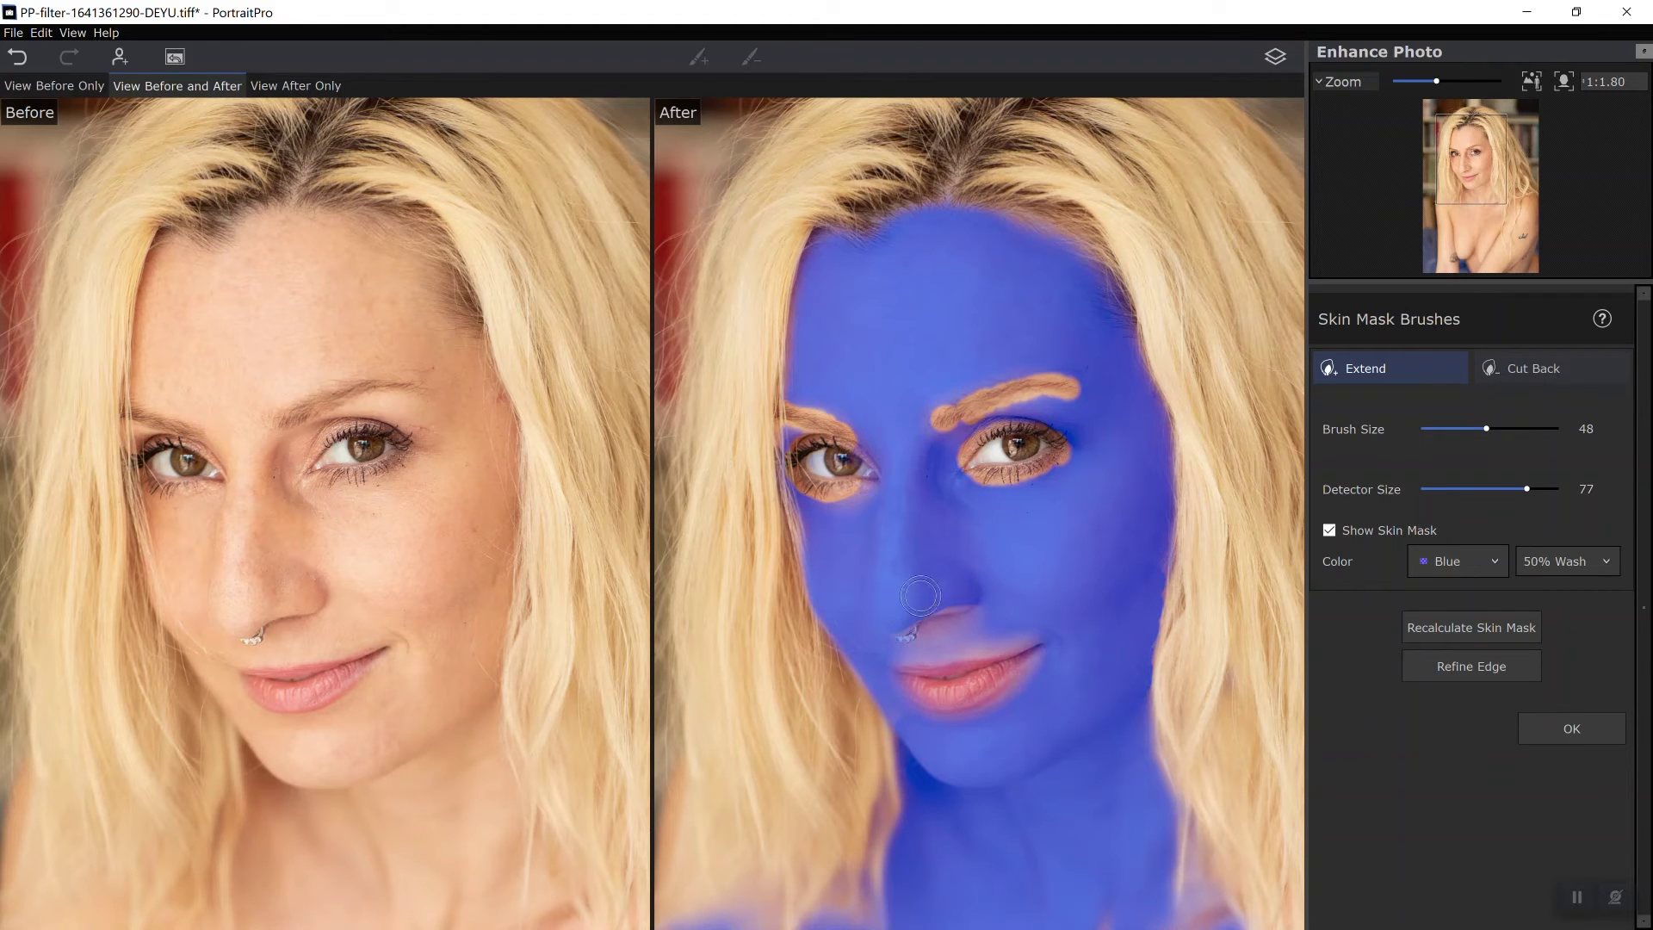
{"action": "mouse_move", "coordinate": [1023, 609]}
{"action": "left_mouse_down"}
{"action": "mouse_move", "coordinate": [976, 637]}
{"action": "mouse_move", "coordinate": [1029, 624]}
{"action": "mouse_move", "coordinate": [937, 649]}
{"action": "mouse_move", "coordinate": [1042, 621]}
{"action": "left_mouse_up"}
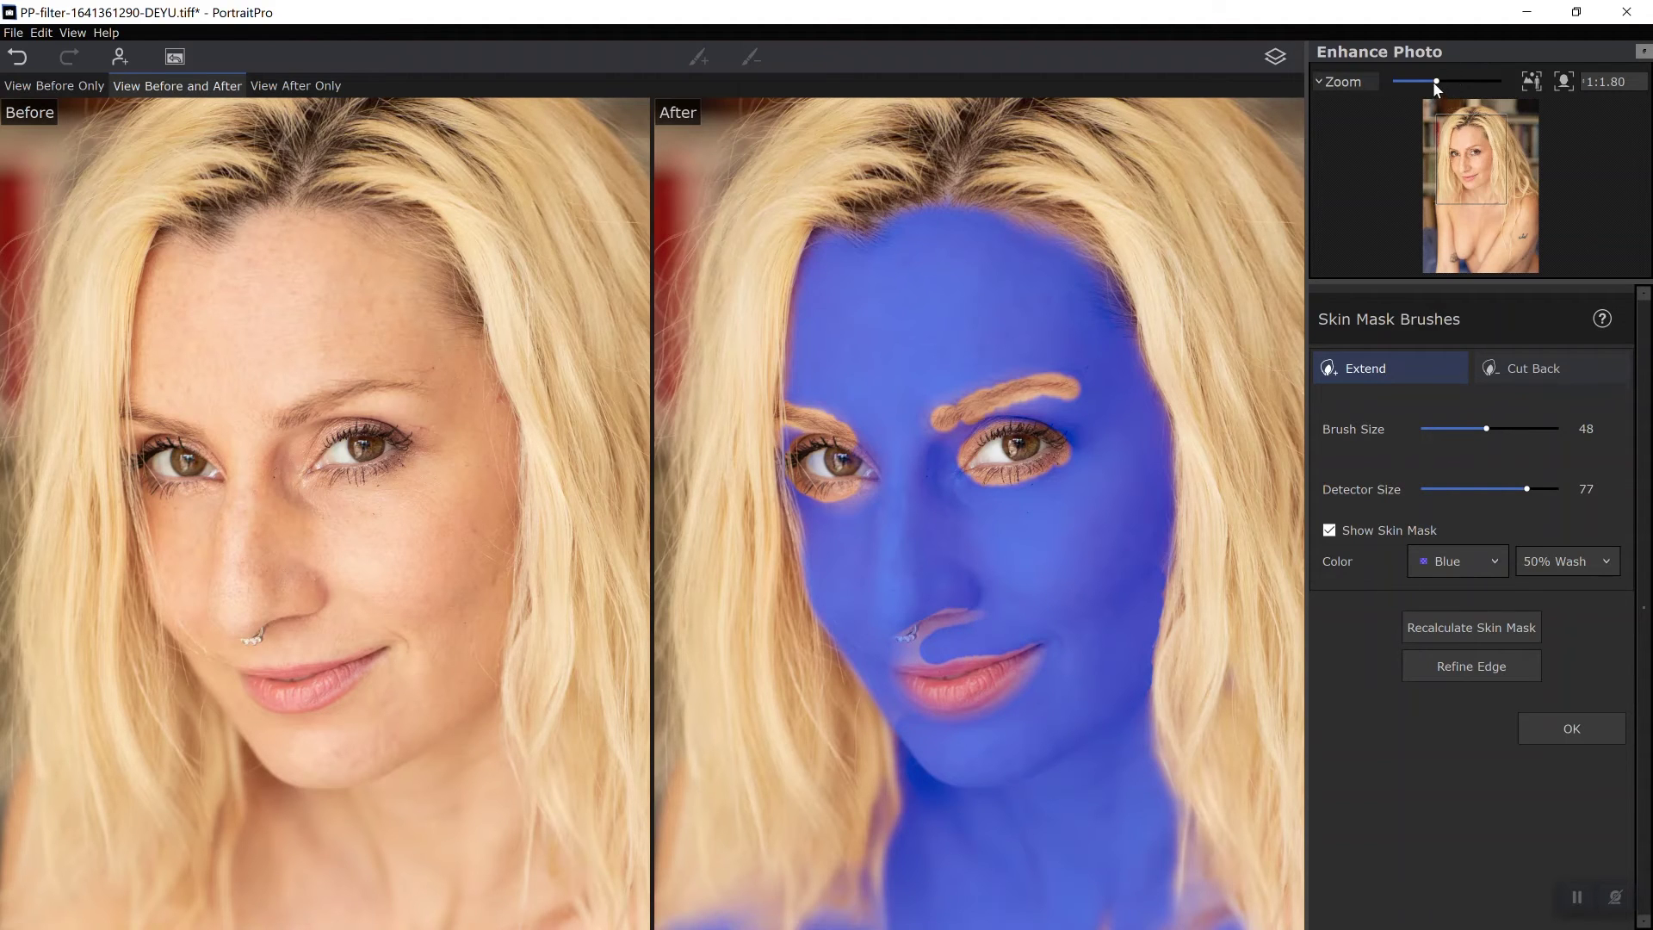
Extend the skin mask over the uncovered part of the right-hand arm below the tattoo and accept the mask
{"action": "left_click_drag", "start_coordinate": [1436, 82], "coordinate": [1427, 82]}
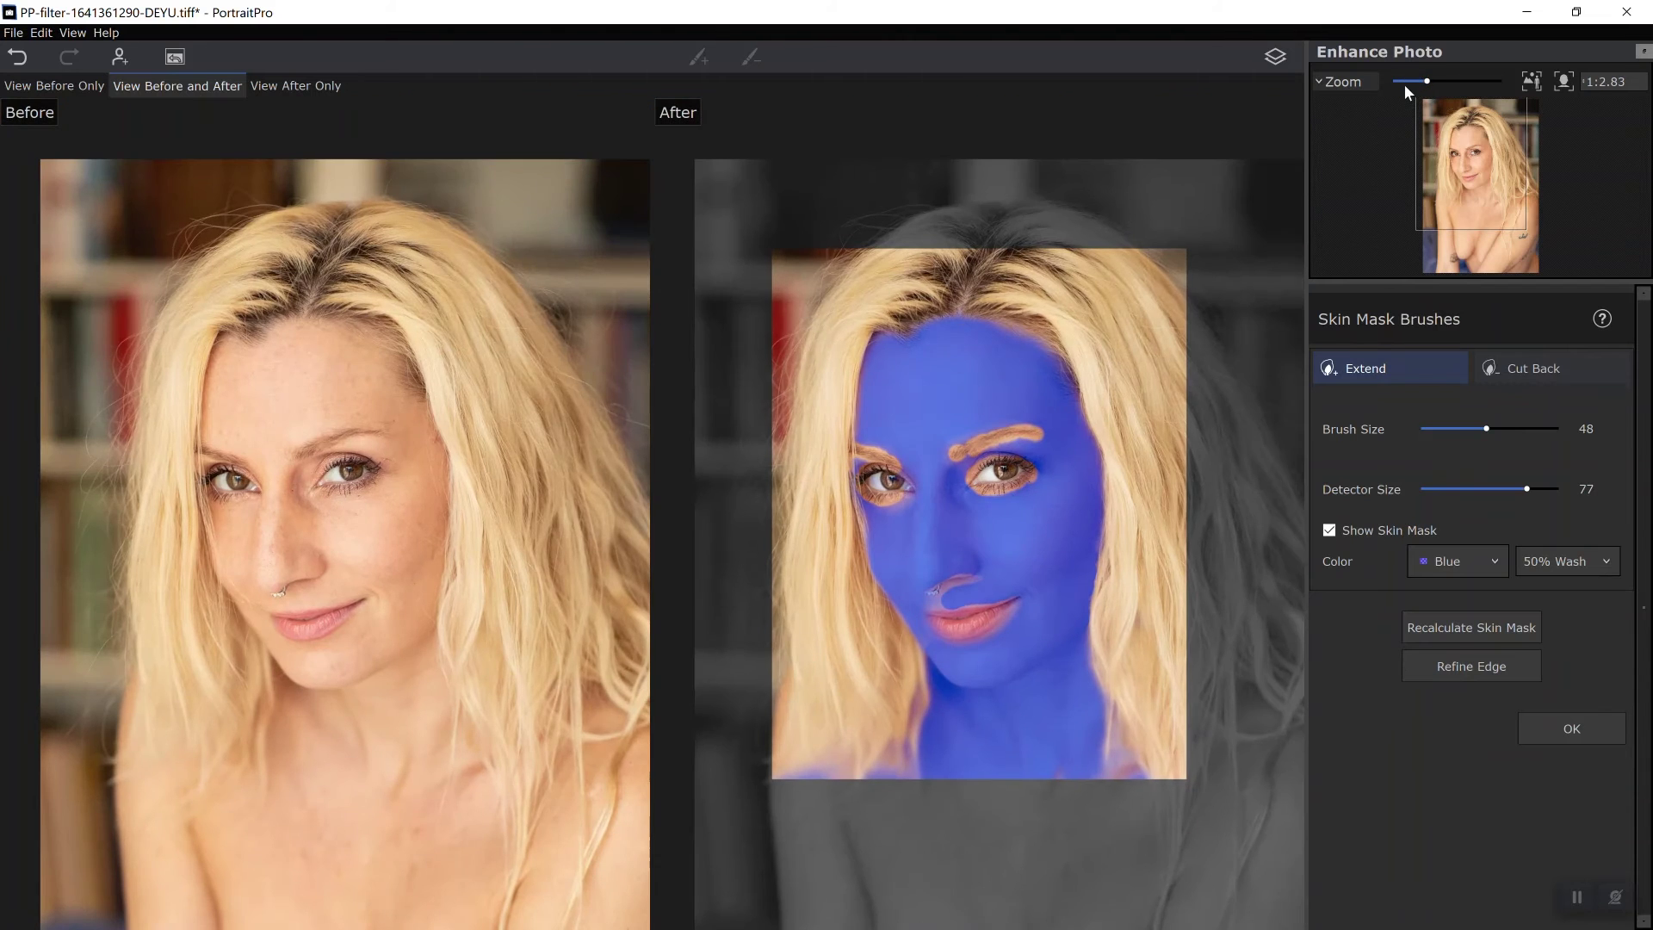
{"action": "left_click", "coordinate": [1404, 82]}
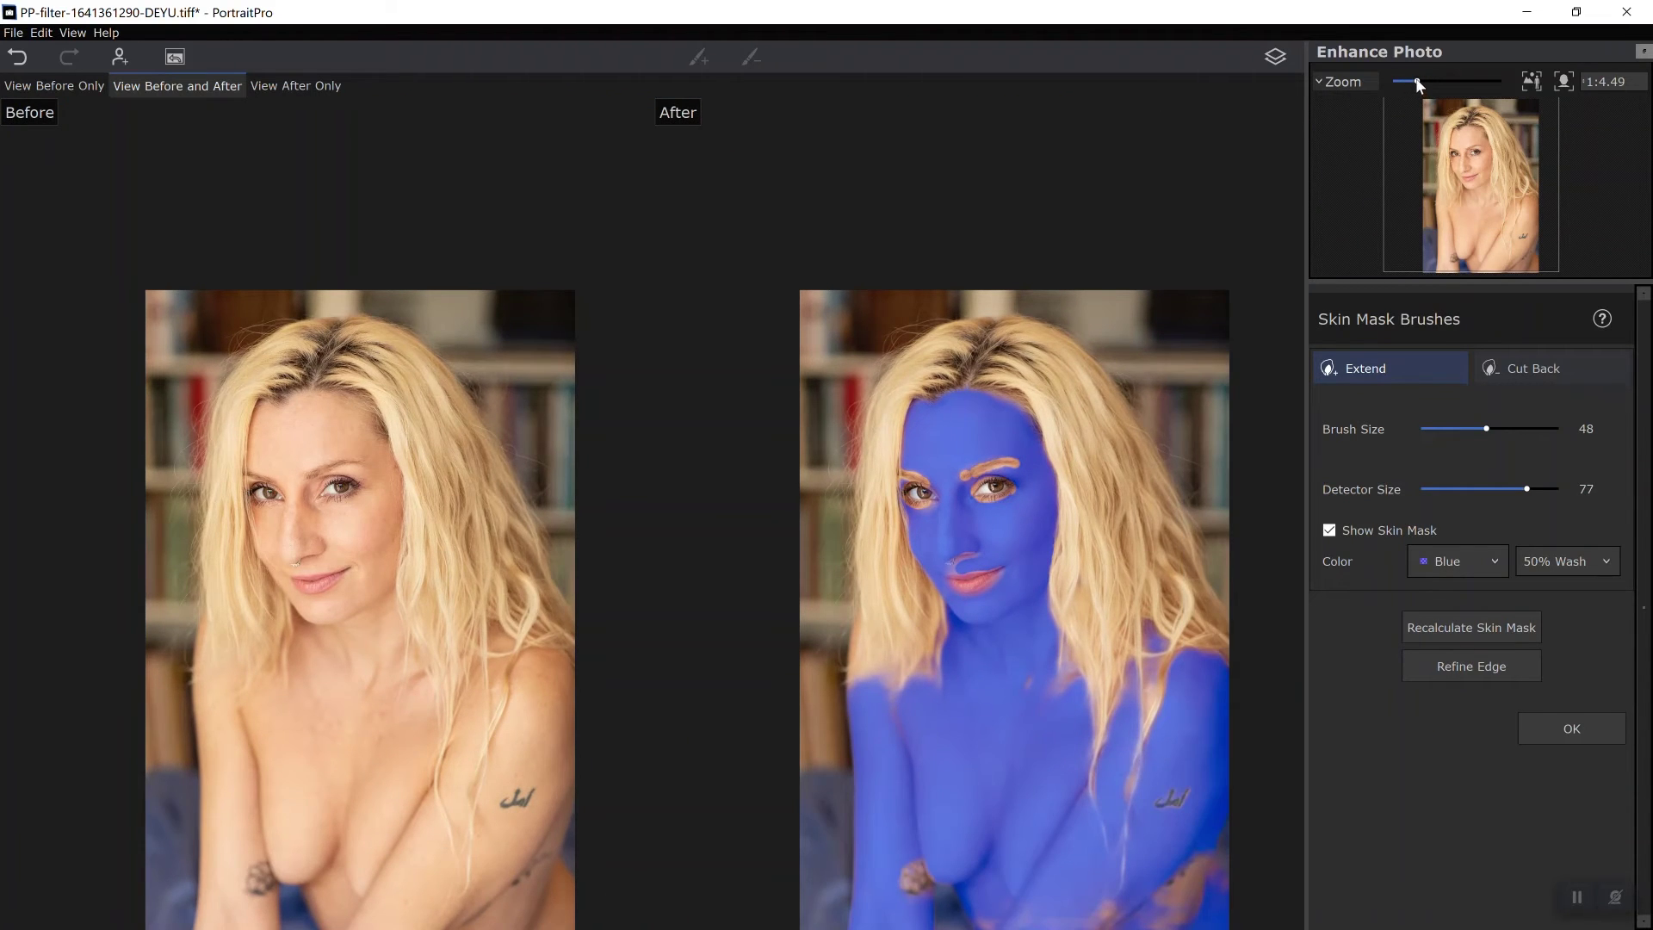
{"action": "left_click_drag", "start_coordinate": [1419, 83], "coordinate": [1411, 82]}
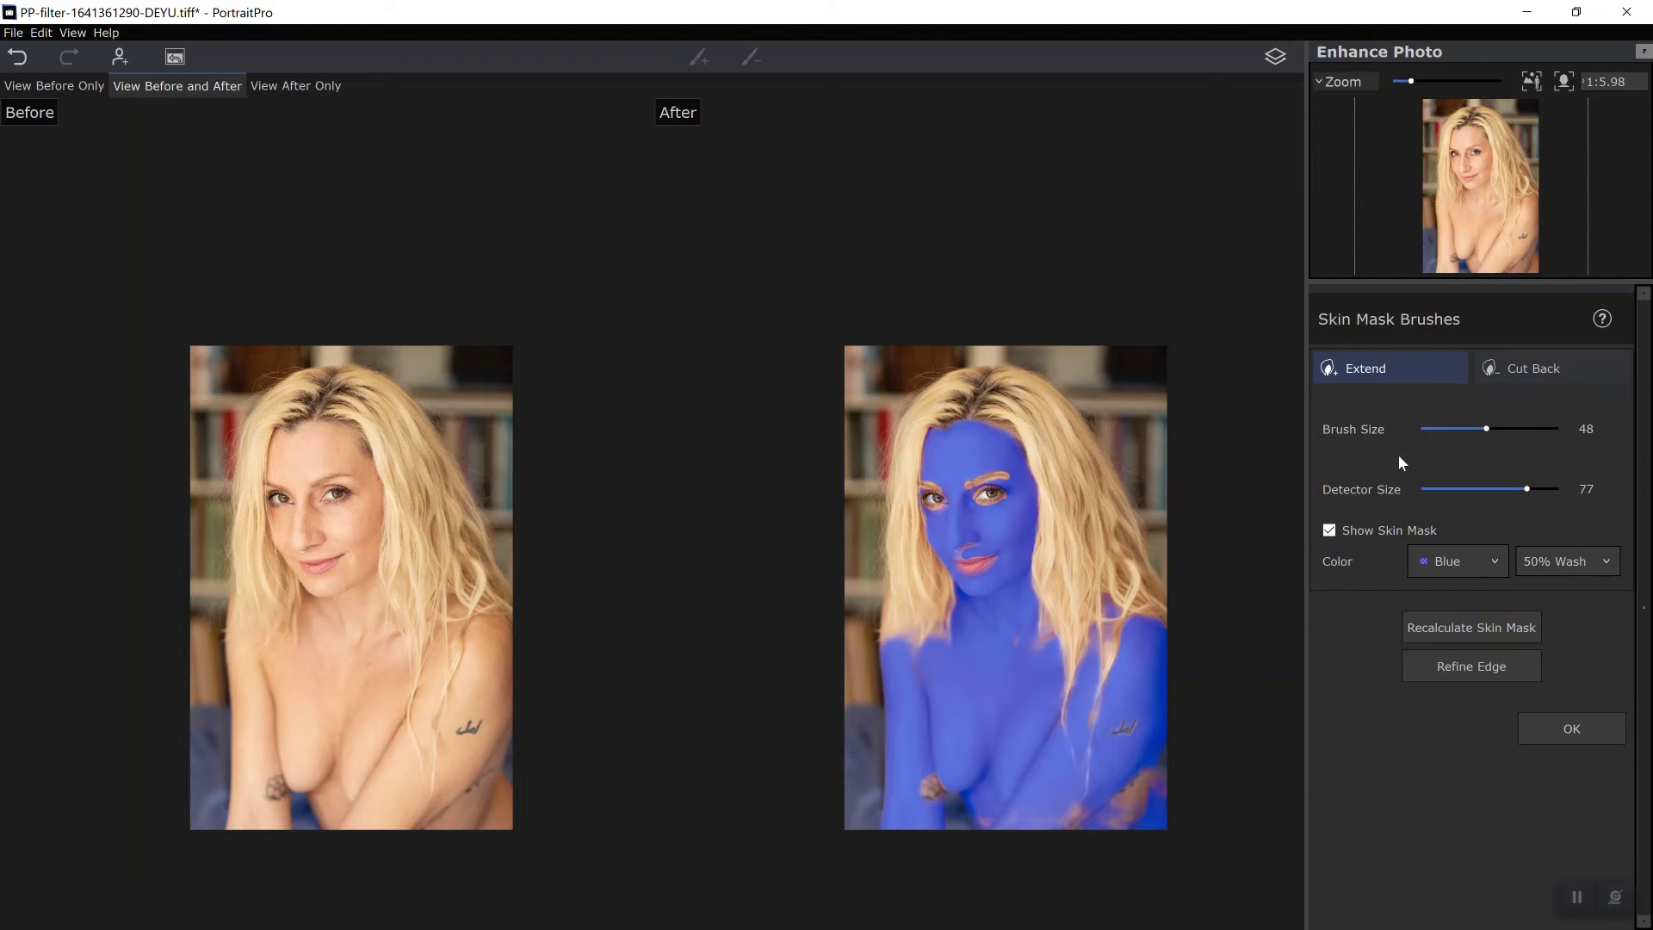
{"action": "mouse_move", "coordinate": [1177, 771]}
{"action": "left_mouse_down"}
{"action": "mouse_move", "coordinate": [1123, 820]}
{"action": "mouse_move", "coordinate": [1122, 799]}
{"action": "mouse_move", "coordinate": [1156, 780]}
{"action": "mouse_move", "coordinate": [1115, 821]}
{"action": "mouse_move", "coordinate": [1077, 812]}
{"action": "mouse_move", "coordinate": [1042, 832]}
{"action": "mouse_move", "coordinate": [941, 771]}
{"action": "mouse_move", "coordinate": [987, 741]}
{"action": "mouse_move", "coordinate": [1098, 720]}
{"action": "mouse_move", "coordinate": [1135, 678]}
{"action": "mouse_move", "coordinate": [1018, 645]}
{"action": "mouse_move", "coordinate": [1168, 701]}
{"action": "left_mouse_up"}
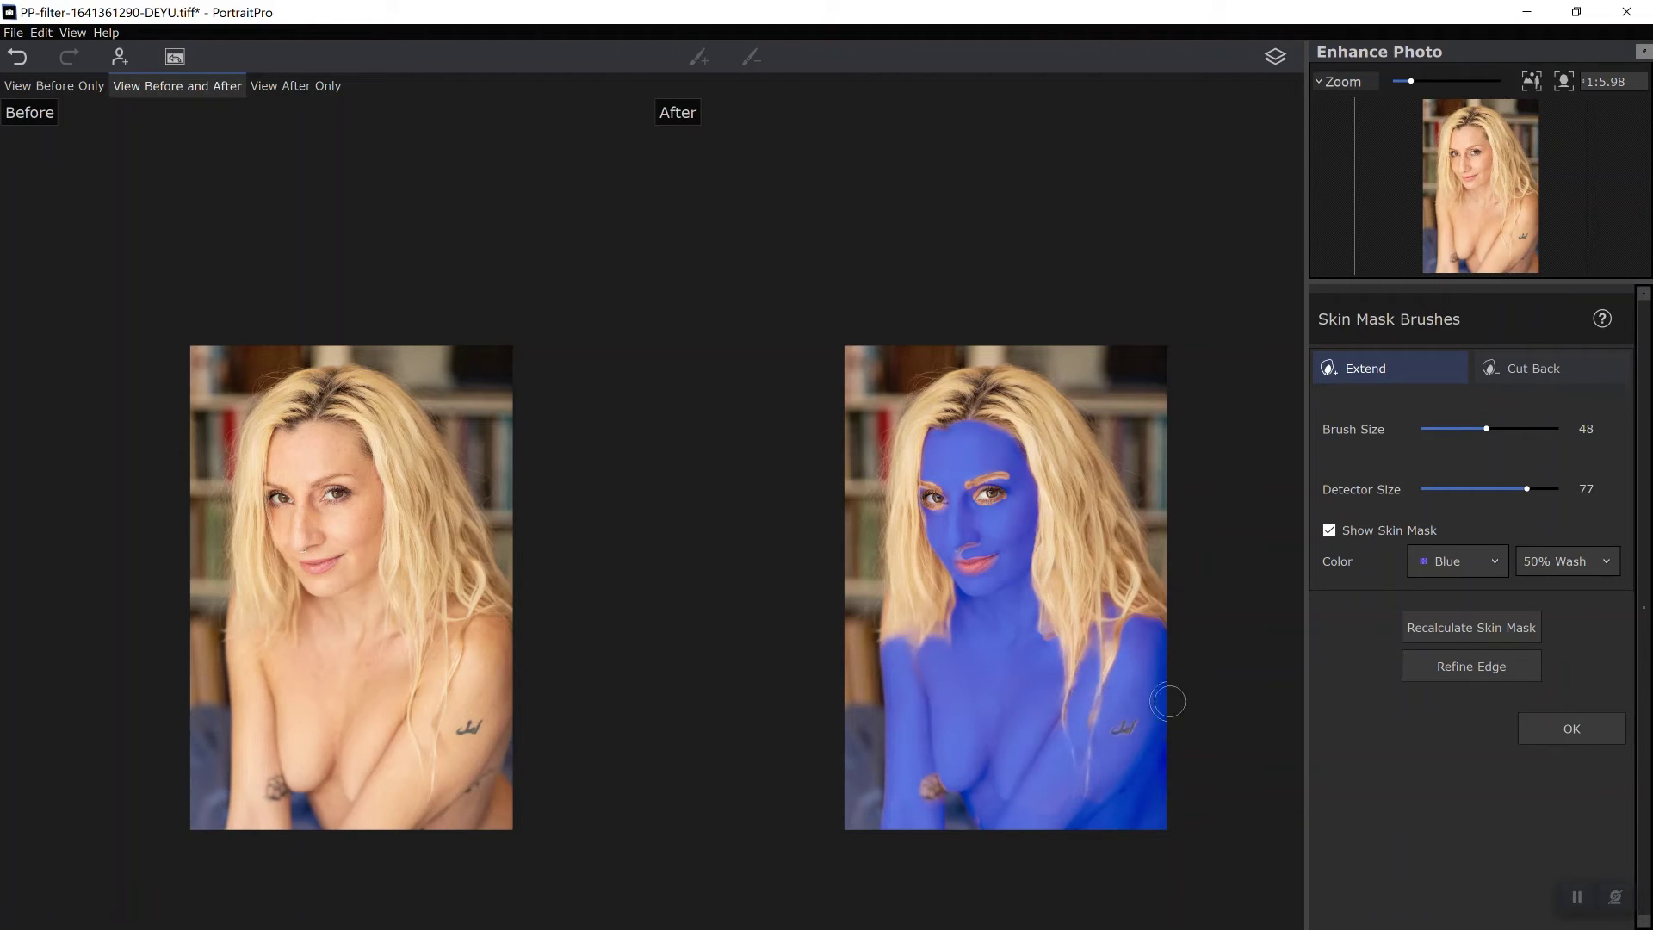
{"action": "left_click", "coordinate": [1574, 730]}
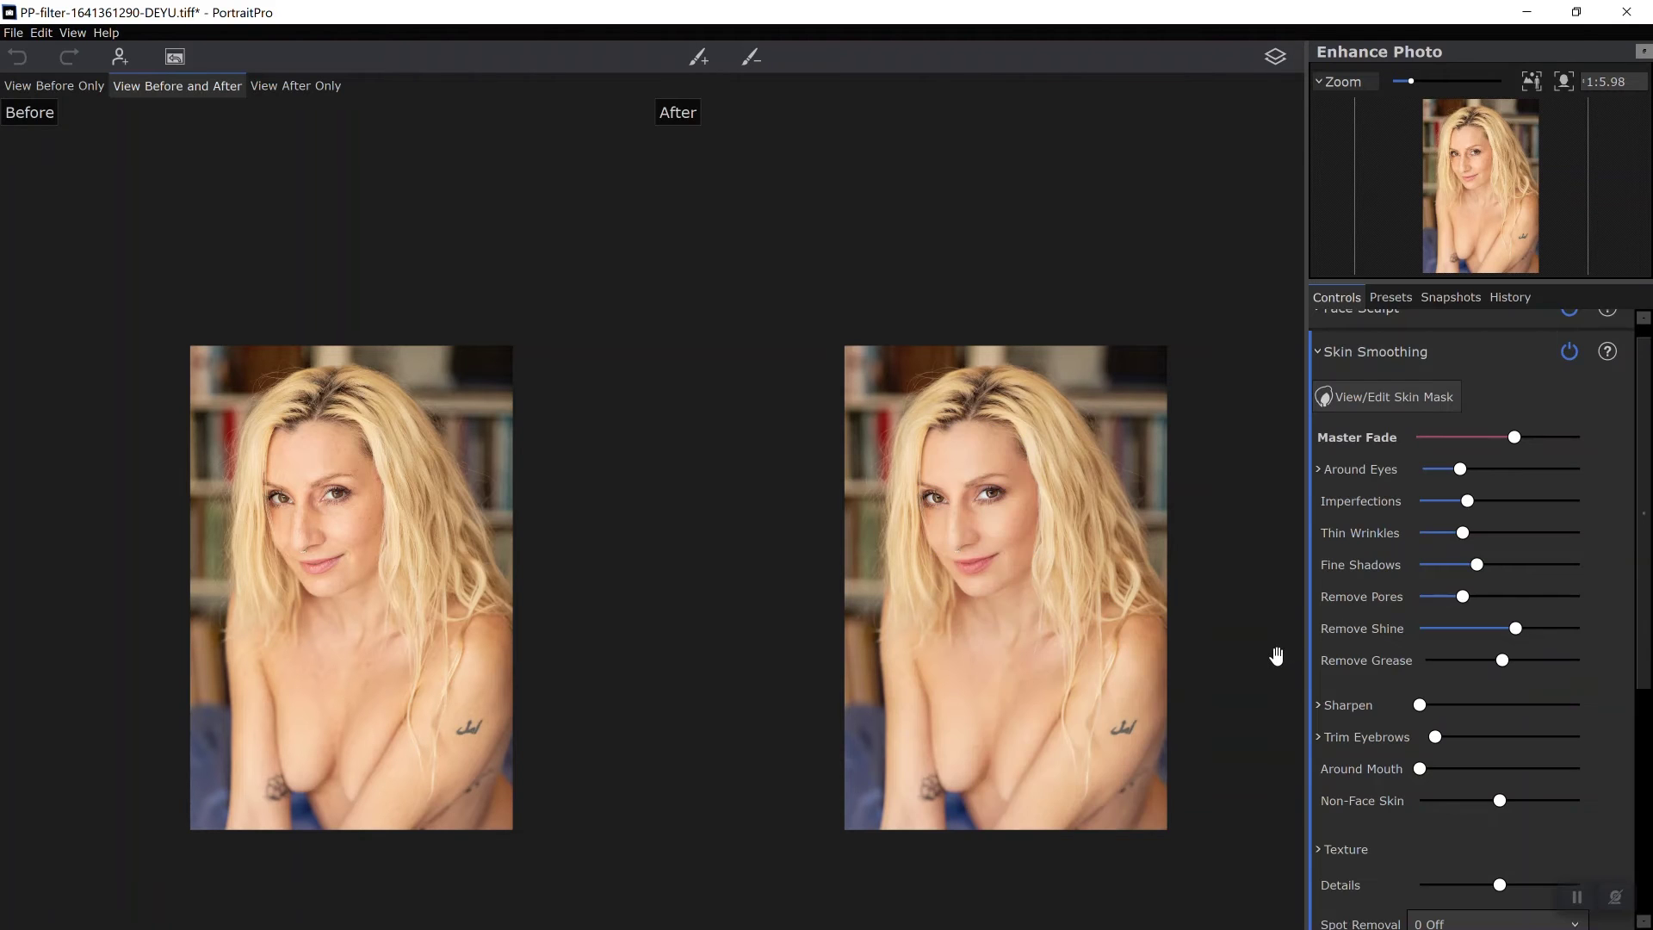
Set Skin Smoothing's Around Eyes to 37 and Master Fade to 58, and slightly raise Imperfections, Thin Wrinkles and Fine Shadows
{"action": "left_click", "coordinate": [1564, 81]}
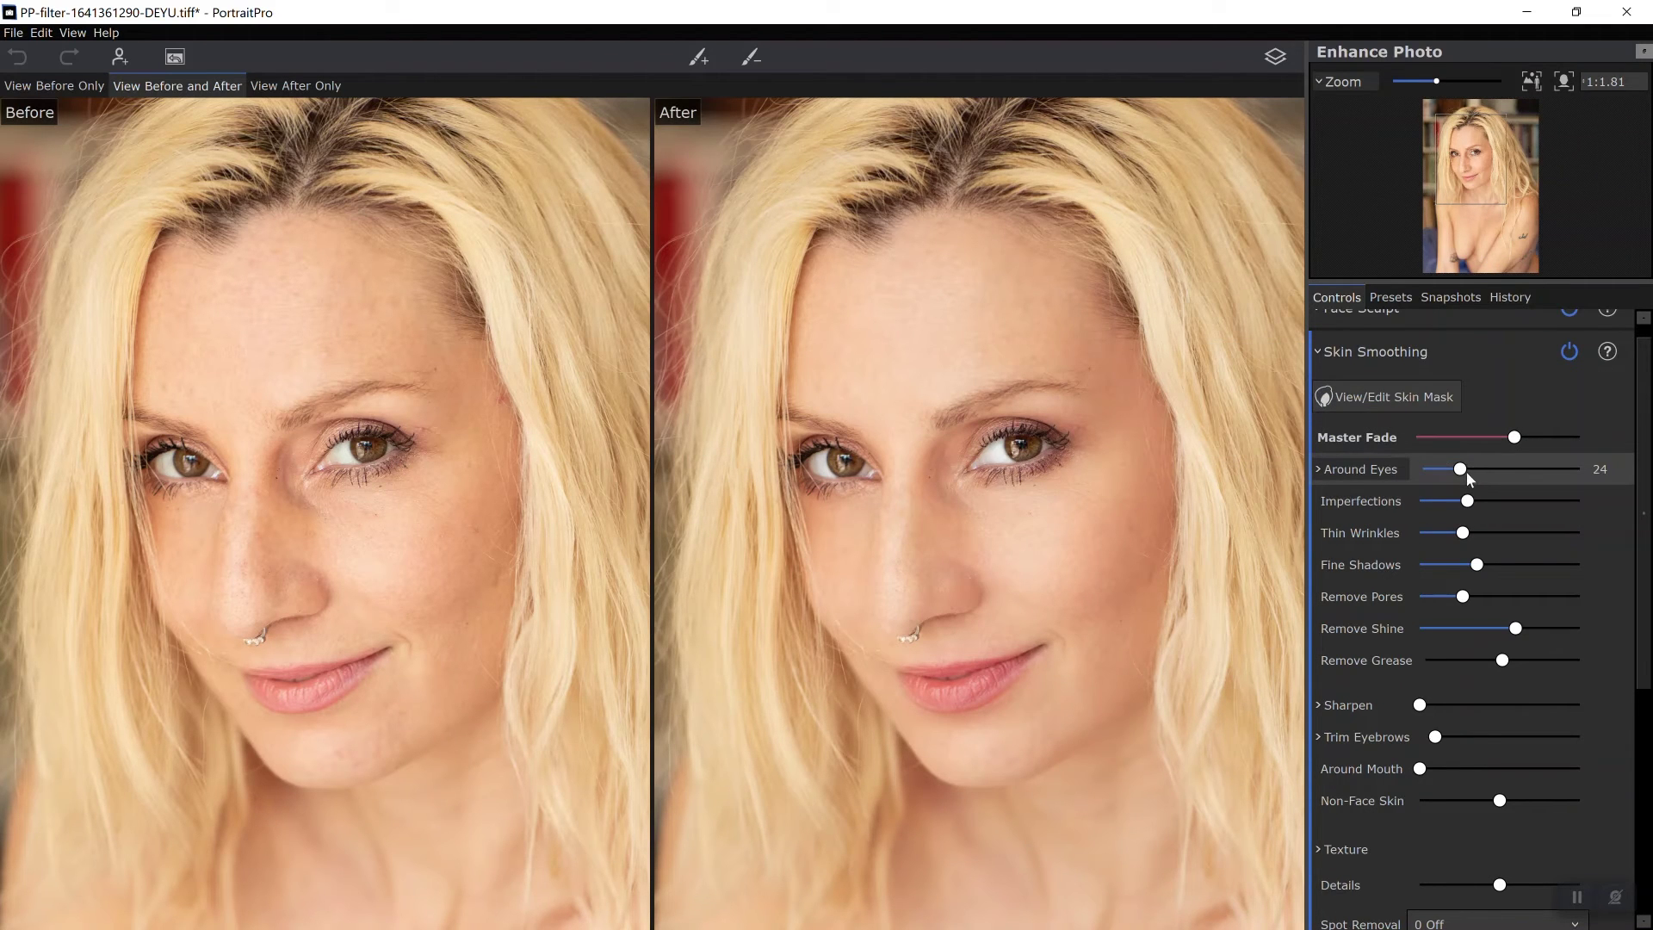
{"action": "left_click", "coordinate": [1482, 468]}
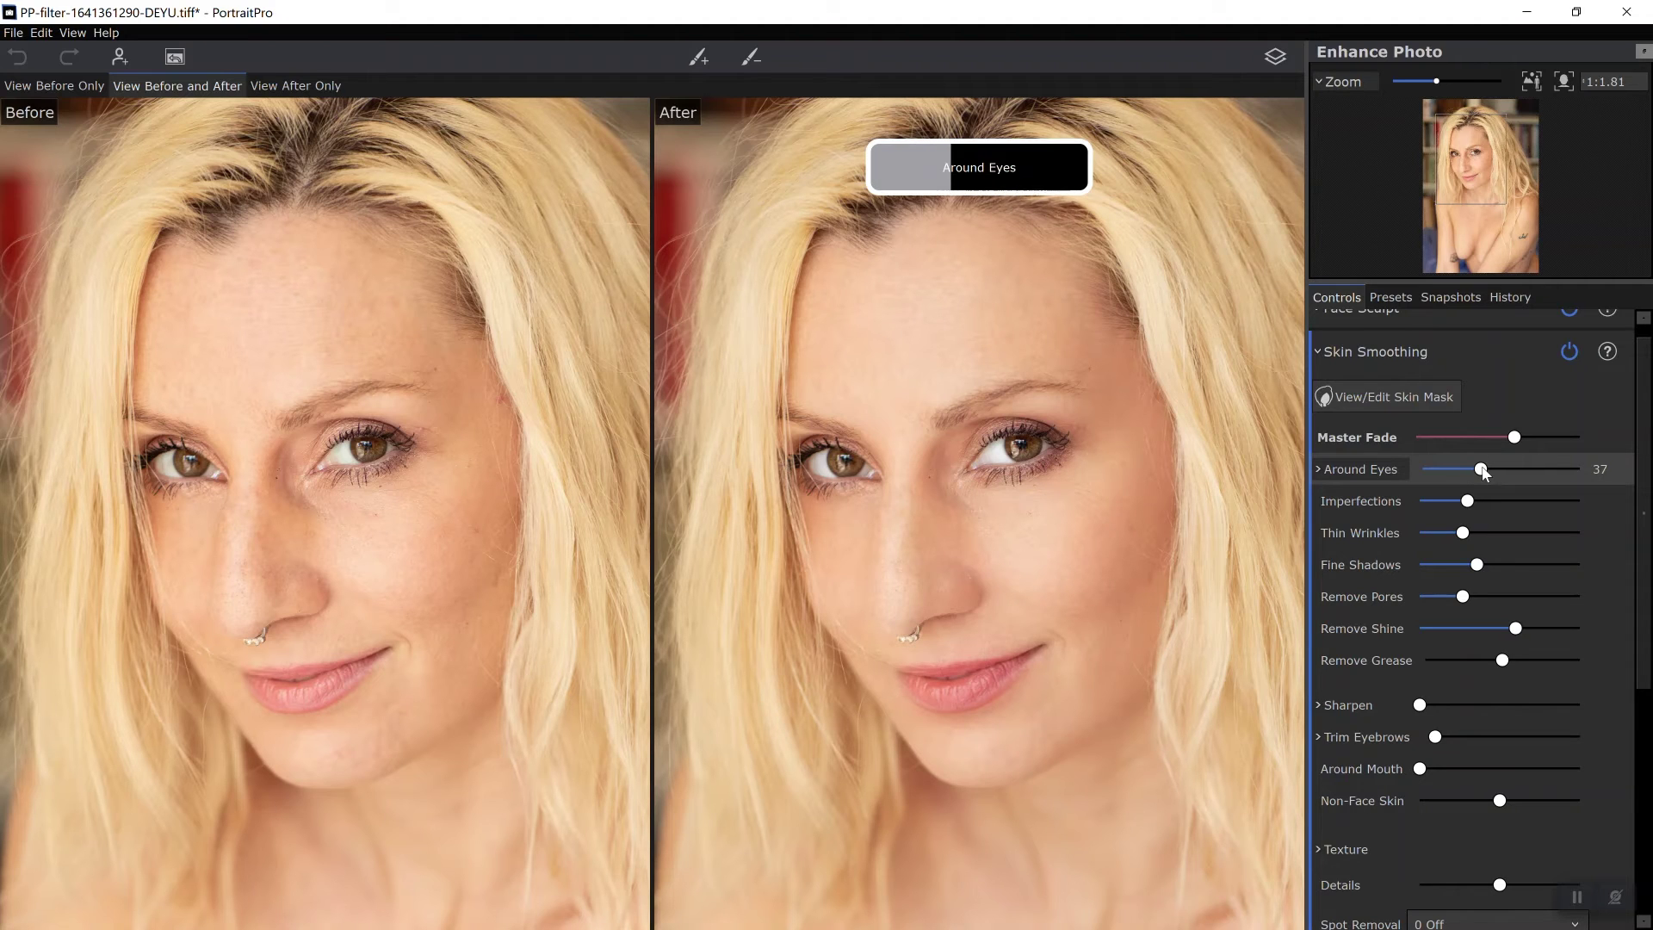
{"action": "left_click", "coordinate": [1513, 438]}
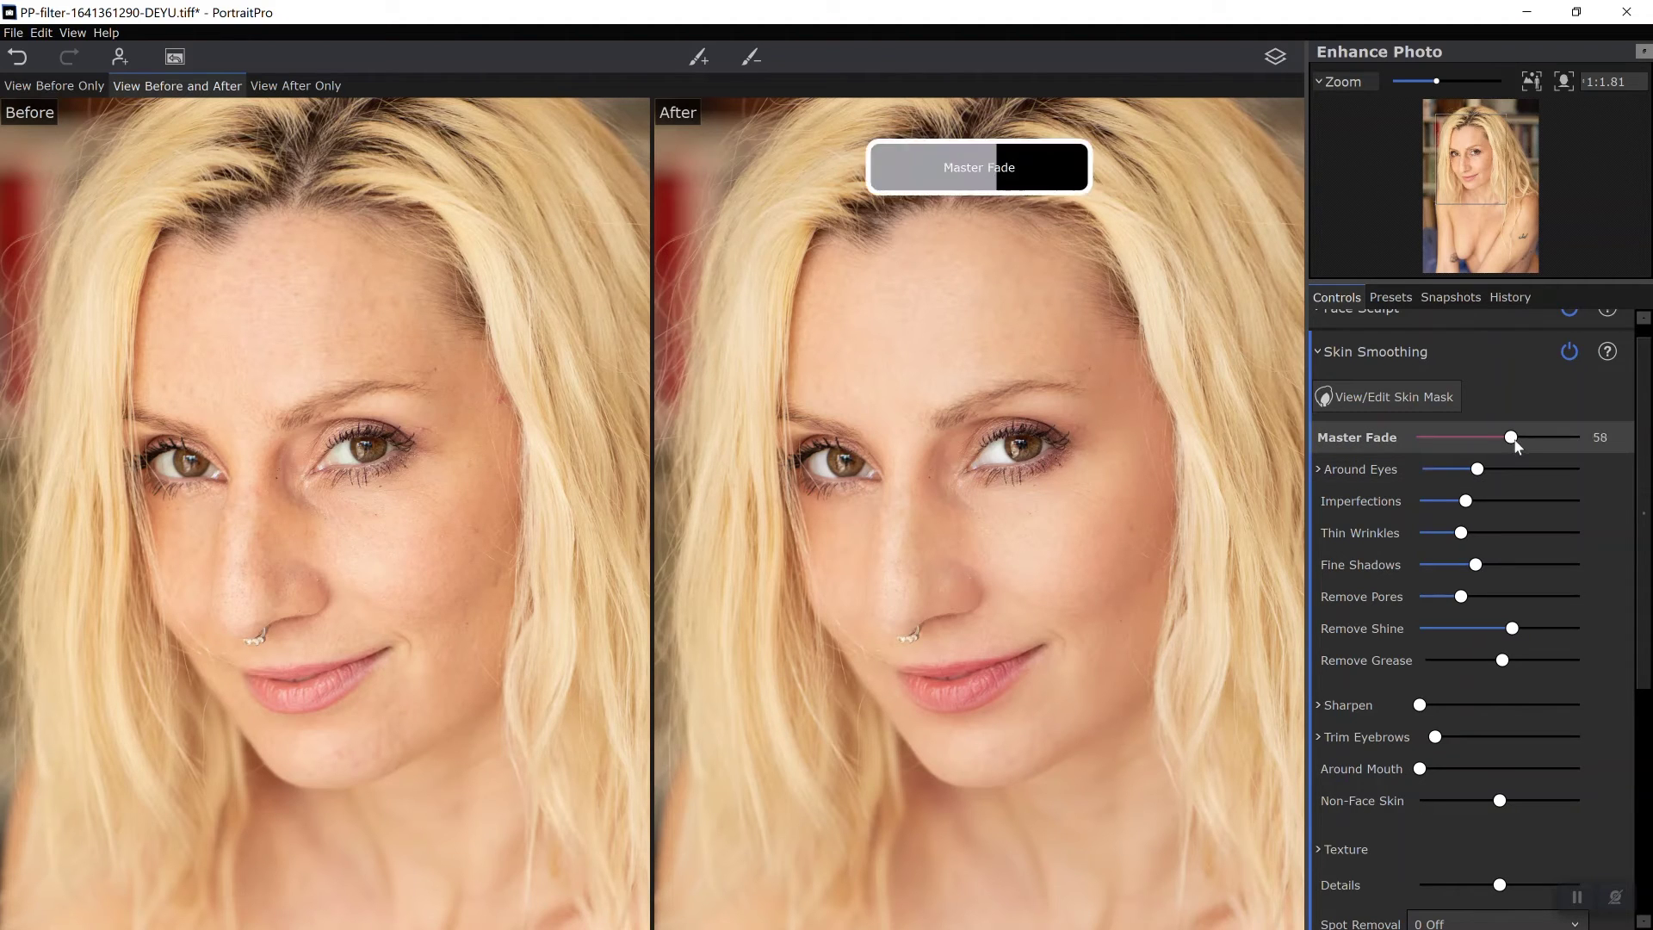
{"action": "left_click", "coordinate": [1480, 503]}
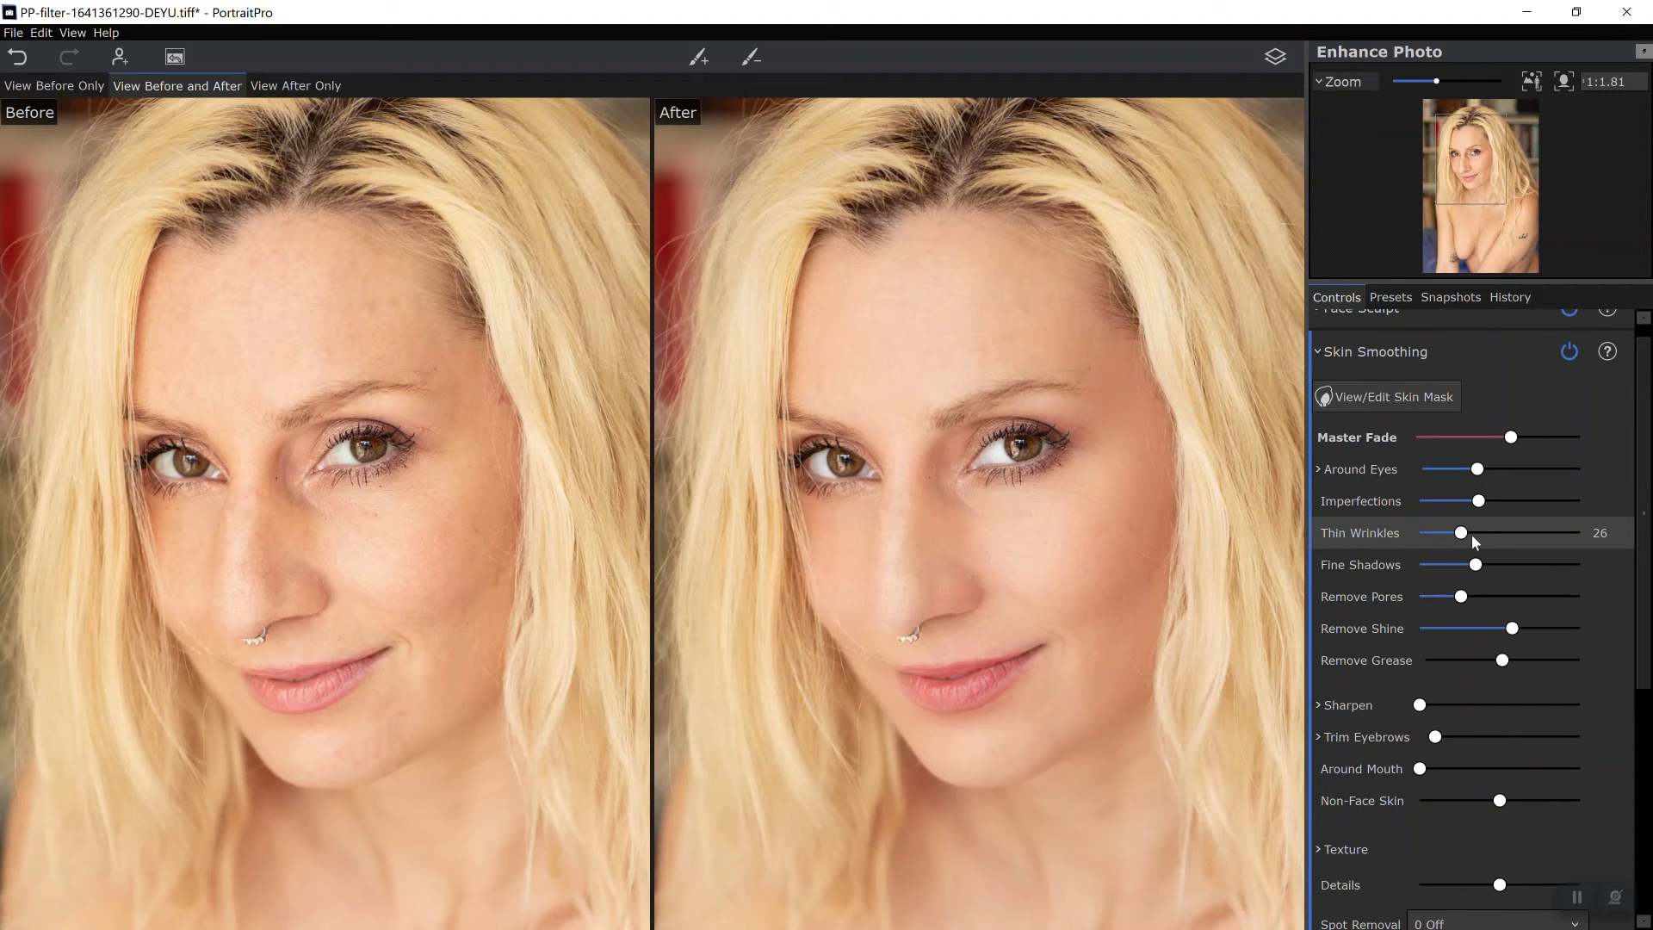
{"action": "left_click", "coordinate": [1474, 533]}
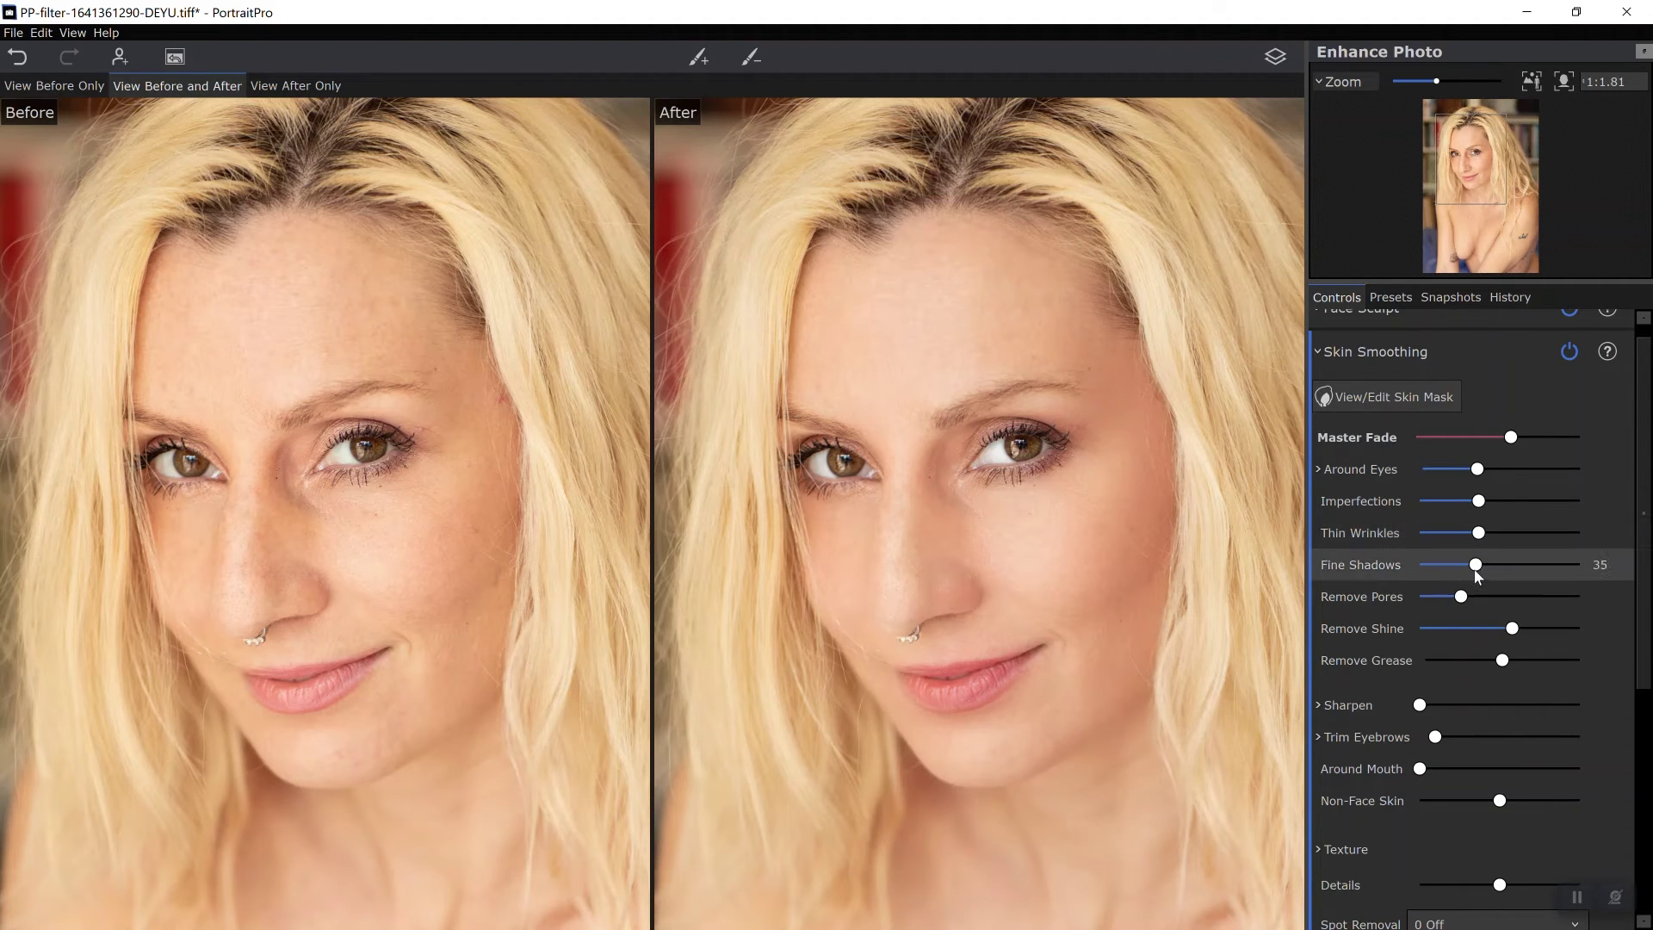
{"action": "left_click", "coordinate": [1485, 572]}
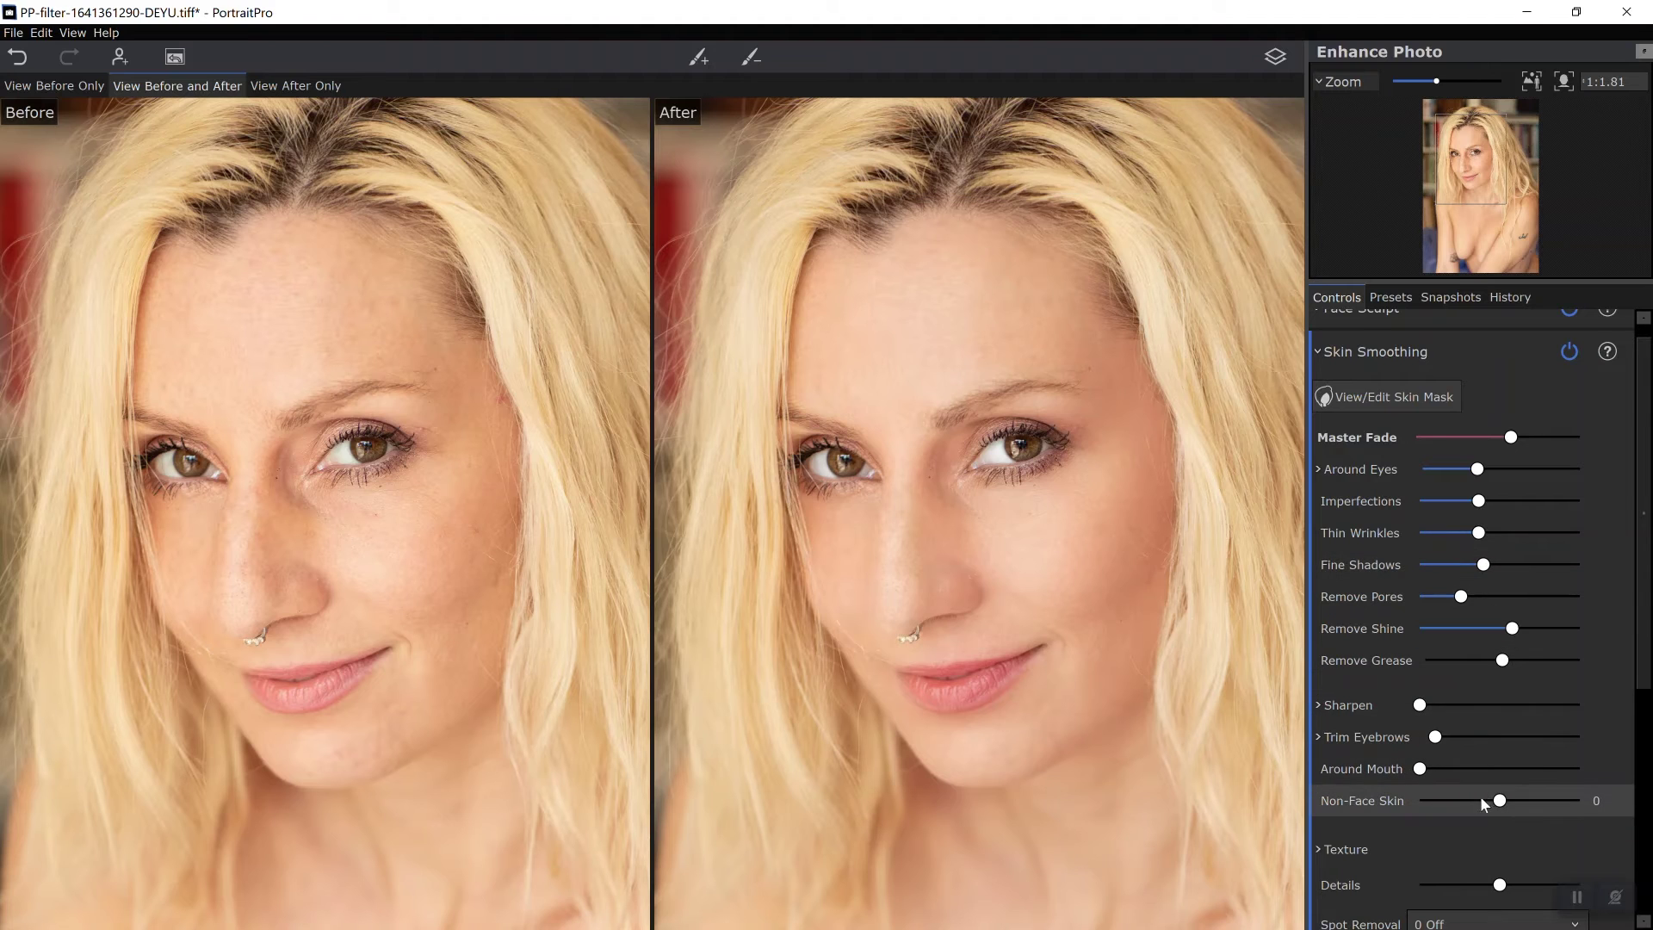
Set the Skin Smoothing Details to -19
{"action": "scroll", "coordinate": [1511, 710], "scroll_direction": "down", "scroll_amount": 3}
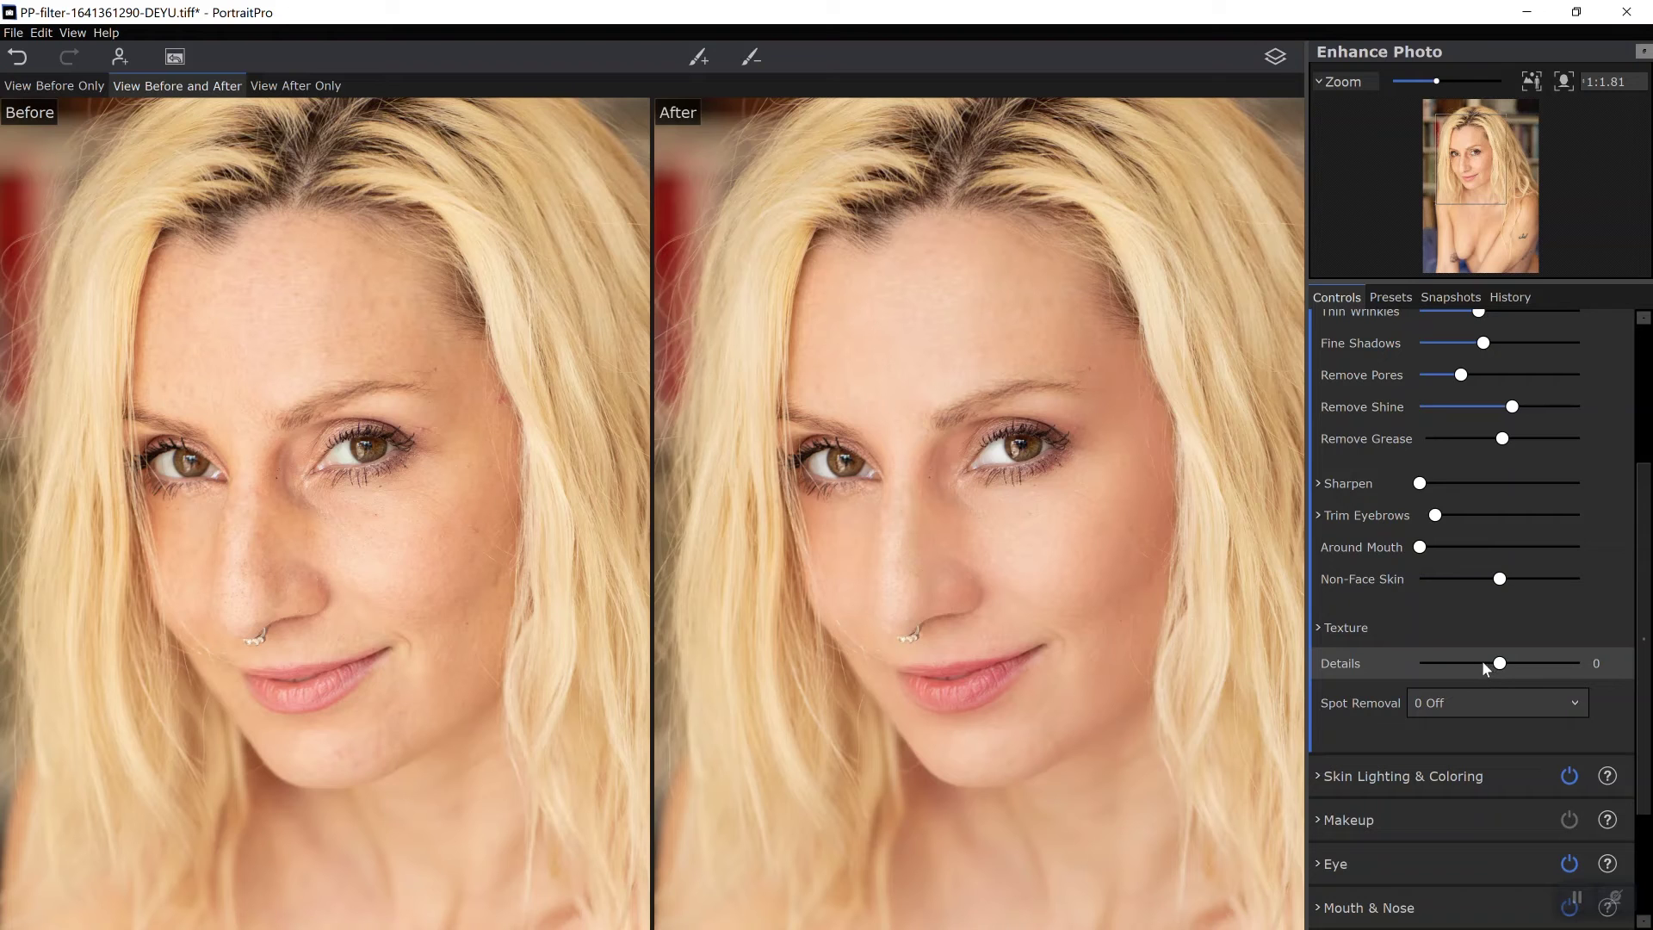
{"action": "left_click", "coordinate": [1481, 671]}
{"action": "left_click_drag", "start_coordinate": [1486, 670], "coordinate": [1489, 665]}
{"action": "key", "text": "Right"}
{"action": "key", "text": "Right"}
{"action": "key", "text": "Right"}
{"action": "key", "text": "Right"}
{"action": "scroll", "coordinate": [1607, 671], "scroll_direction": "up", "scroll_amount": 1}
{"action": "left_click", "coordinate": [1610, 666]}
{"action": "double_click", "coordinate": [1619, 664]}
{"action": "left_click", "coordinate": [1628, 662]}
{"action": "left_click", "coordinate": [1629, 661]}
{"action": "key", "text": "Up"}
{"action": "left_click", "coordinate": [1628, 660]}
{"action": "left_click", "coordinate": [1625, 661]}
{"action": "left_click", "coordinate": [1626, 662]}
{"action": "left_click", "coordinate": [1625, 662]}
{"action": "left_click", "coordinate": [1486, 664]}
{"action": "left_click_drag", "start_coordinate": [1484, 663], "coordinate": [1489, 663]}
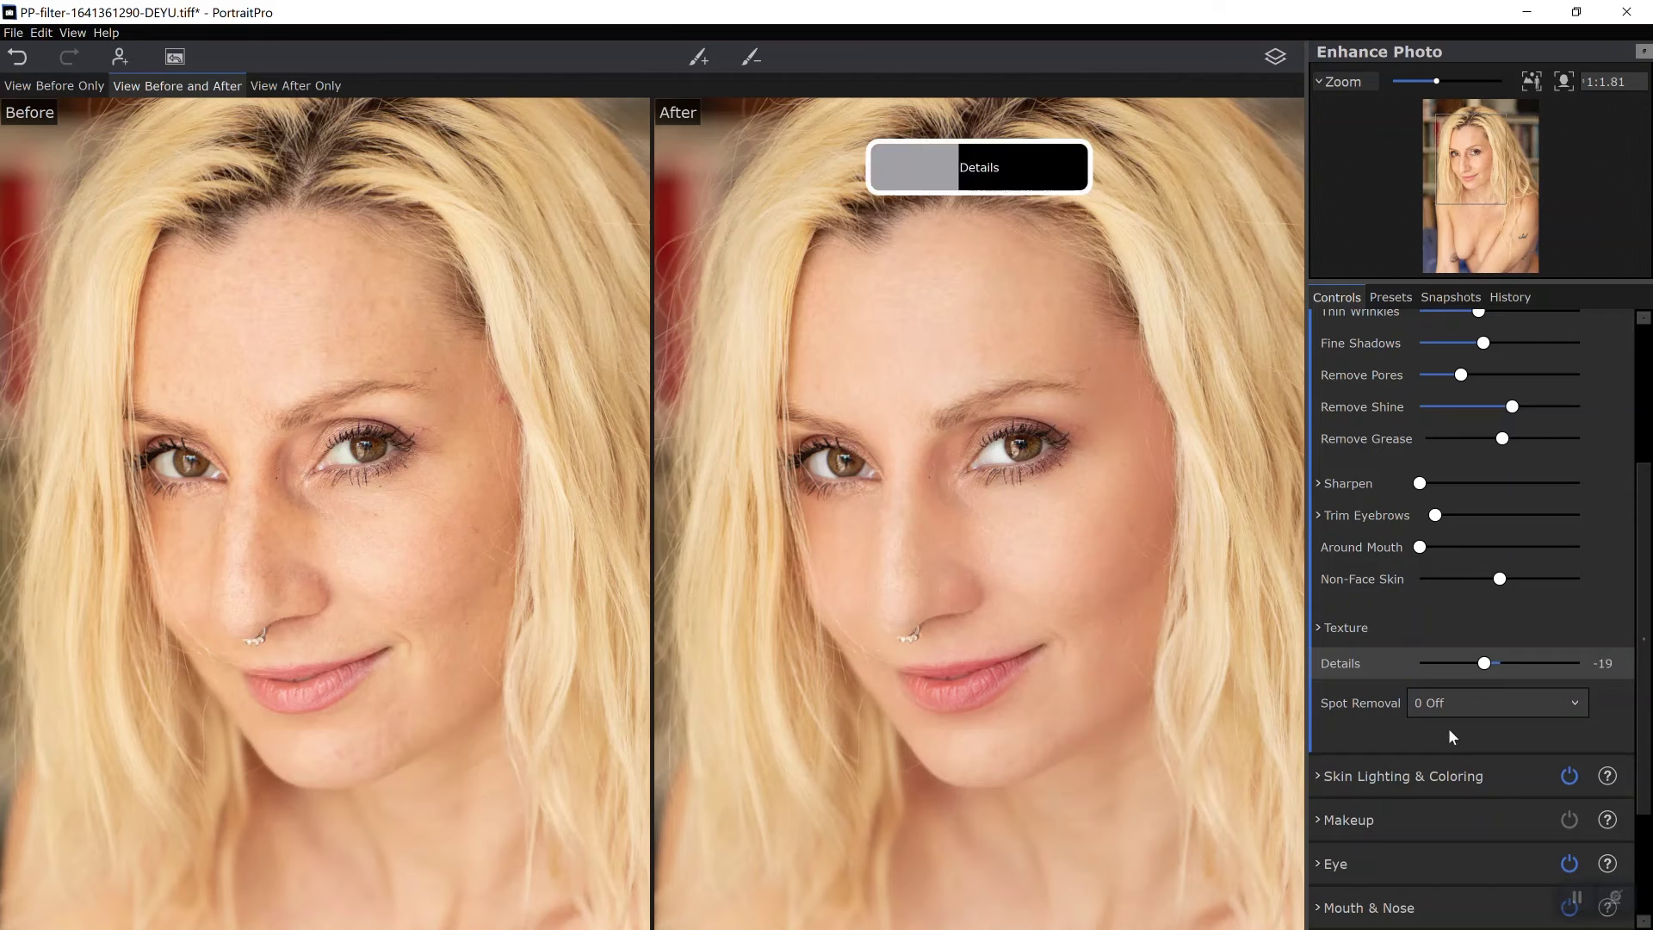
Review the Spot Removal sensitivity options without choosing one, and collapse the Skin Smoothing settings
{"action": "left_click", "coordinate": [1476, 711]}
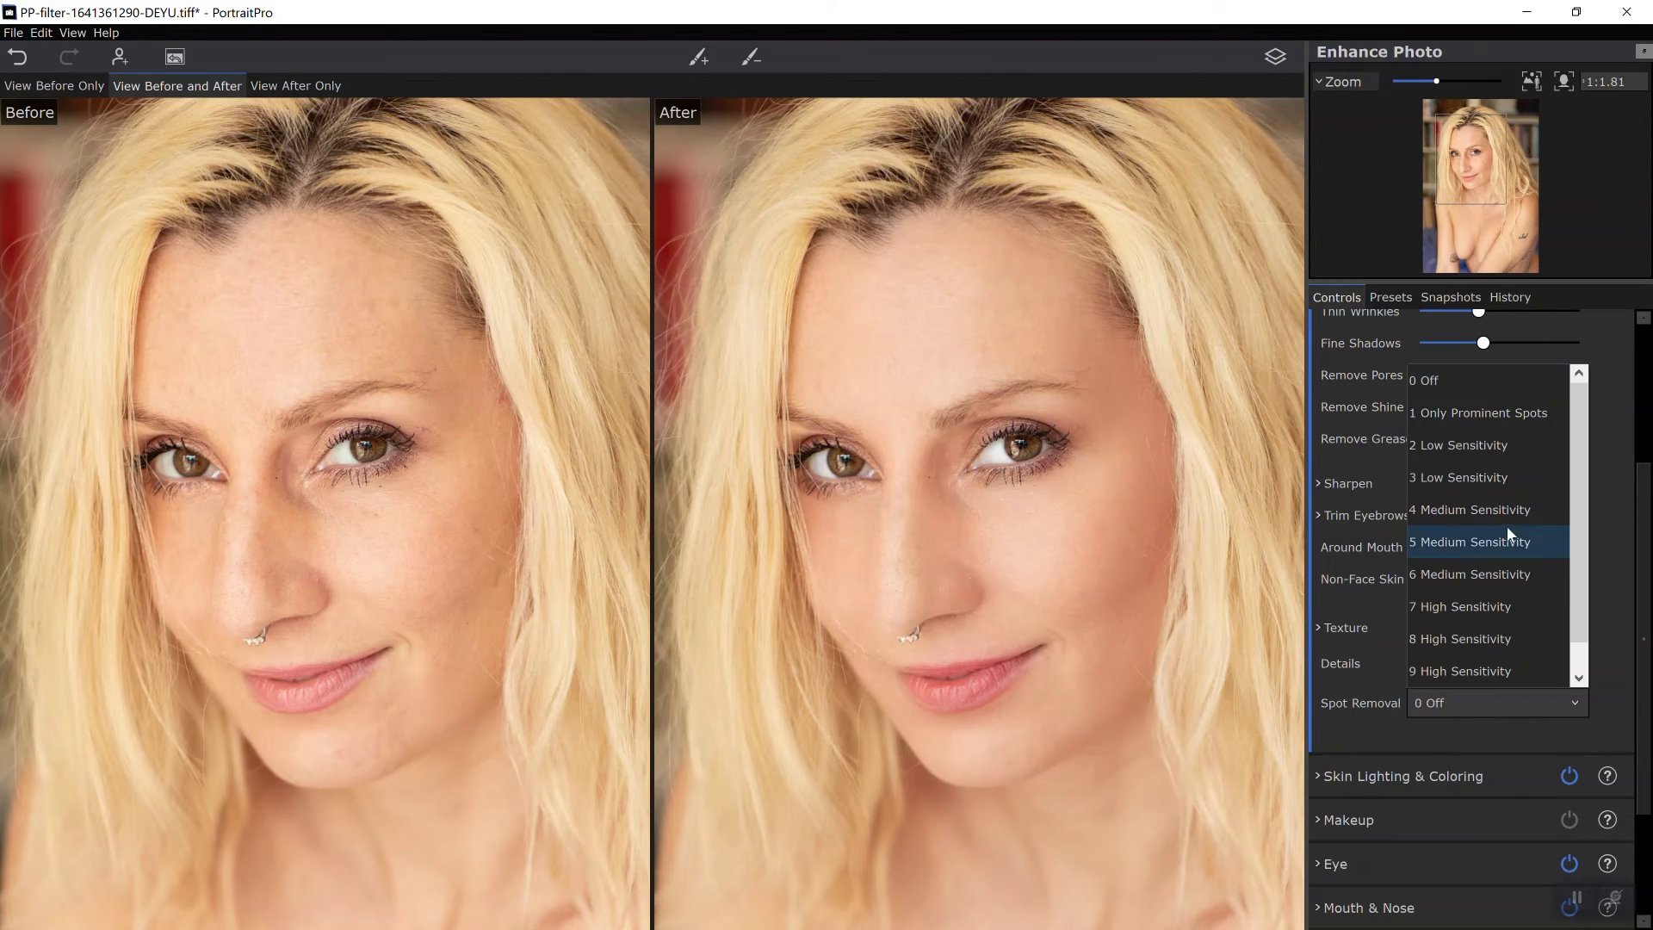
{"action": "key", "text": "Escape"}
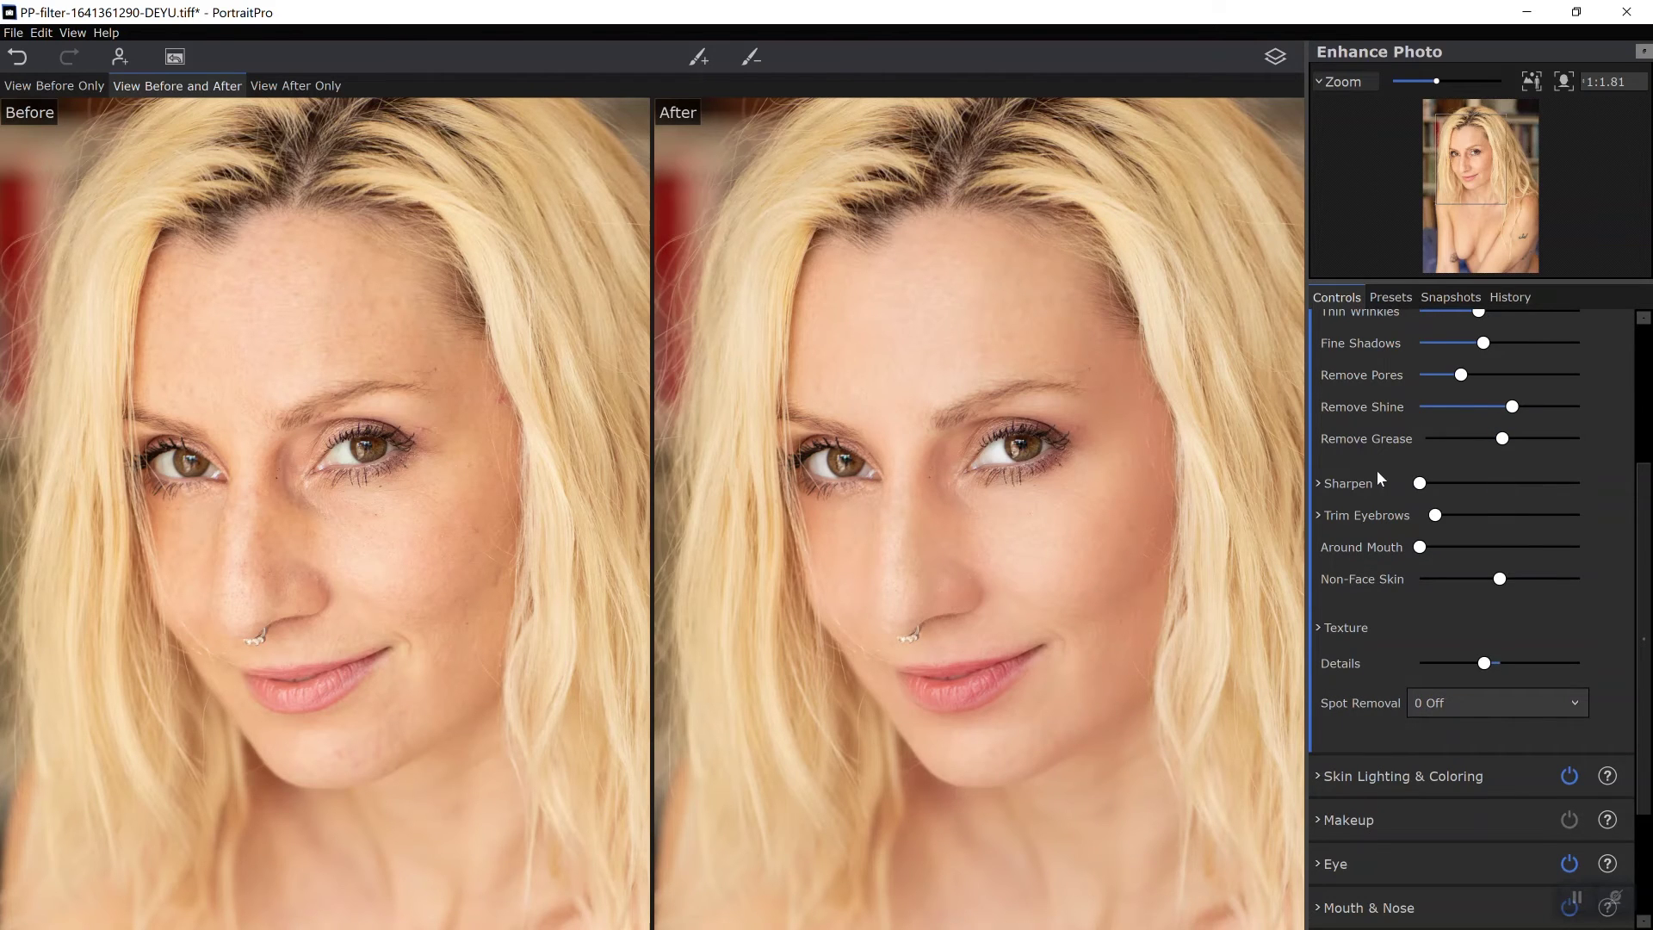
{"action": "scroll", "coordinate": [1463, 482], "scroll_direction": "up", "scroll_amount": 3}
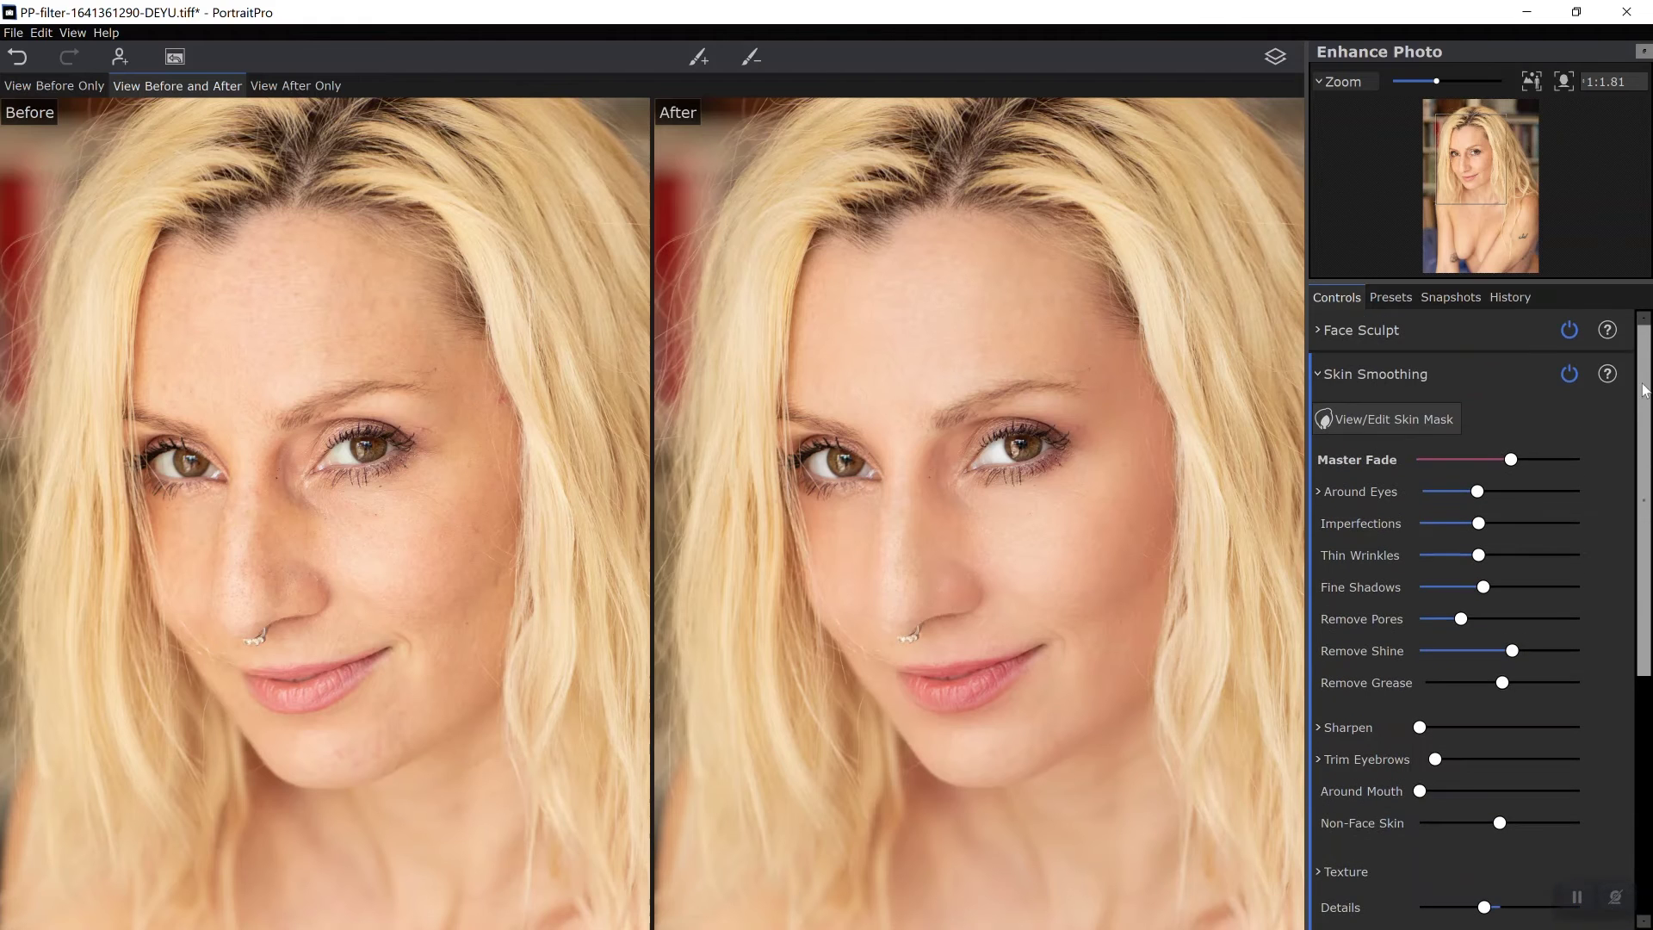
{"action": "left_click", "coordinate": [1397, 374]}
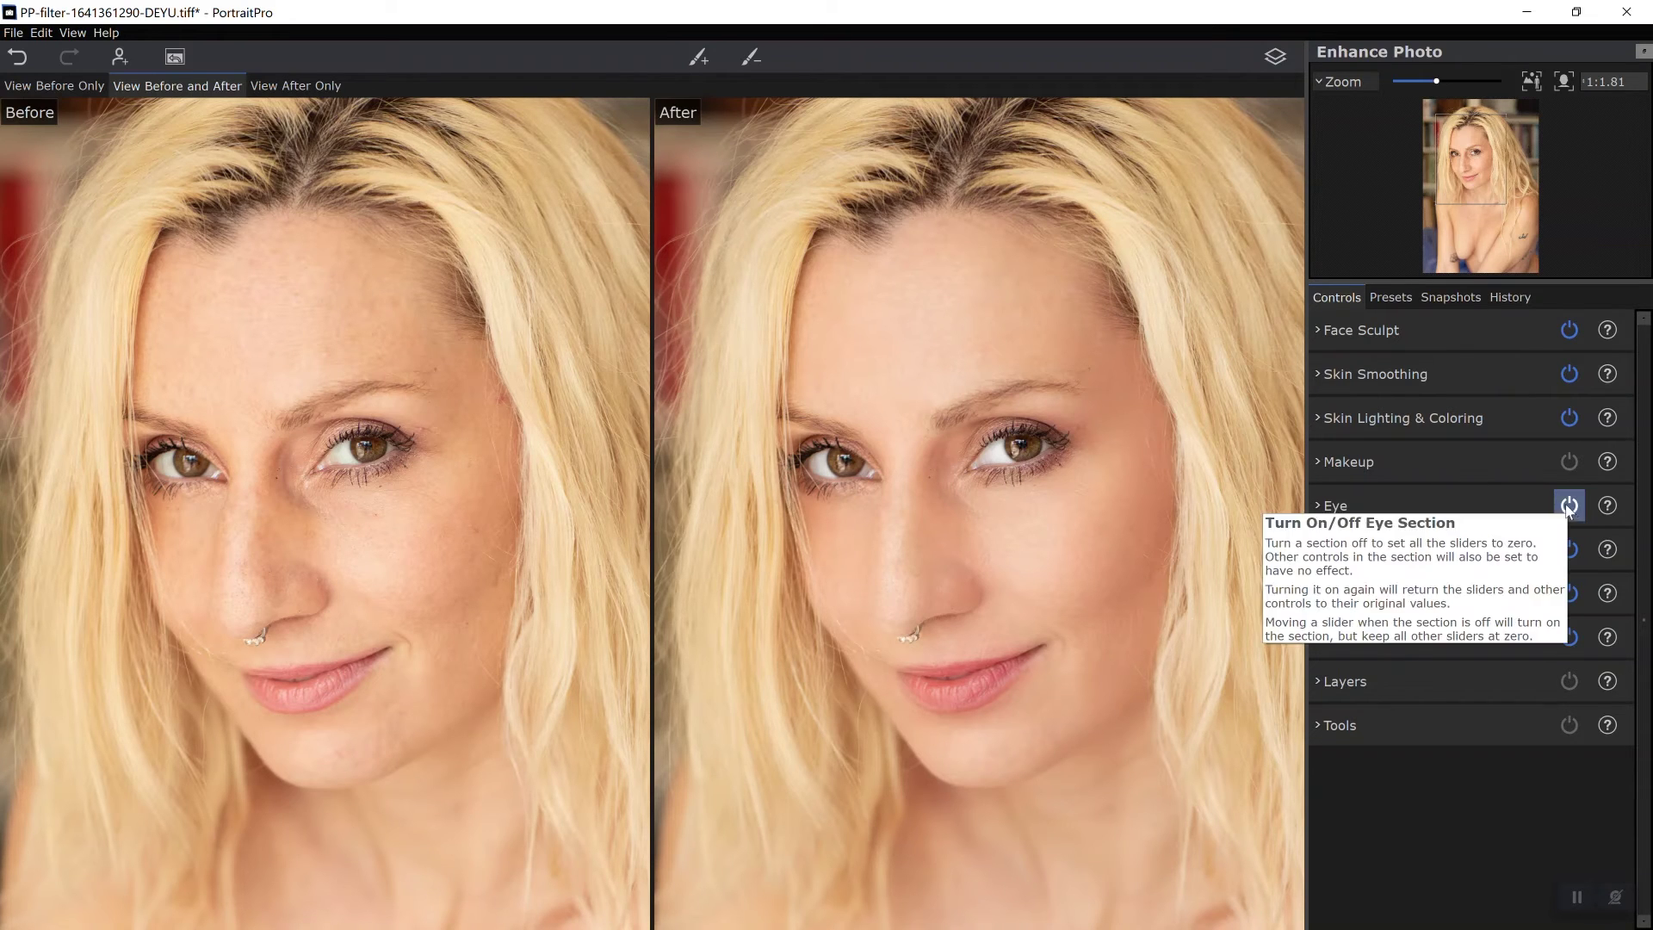
Compare the portrait with Skin Lighting & Coloring off and on, both on the face and on the wider picture
{"action": "left_click", "coordinate": [1369, 420]}
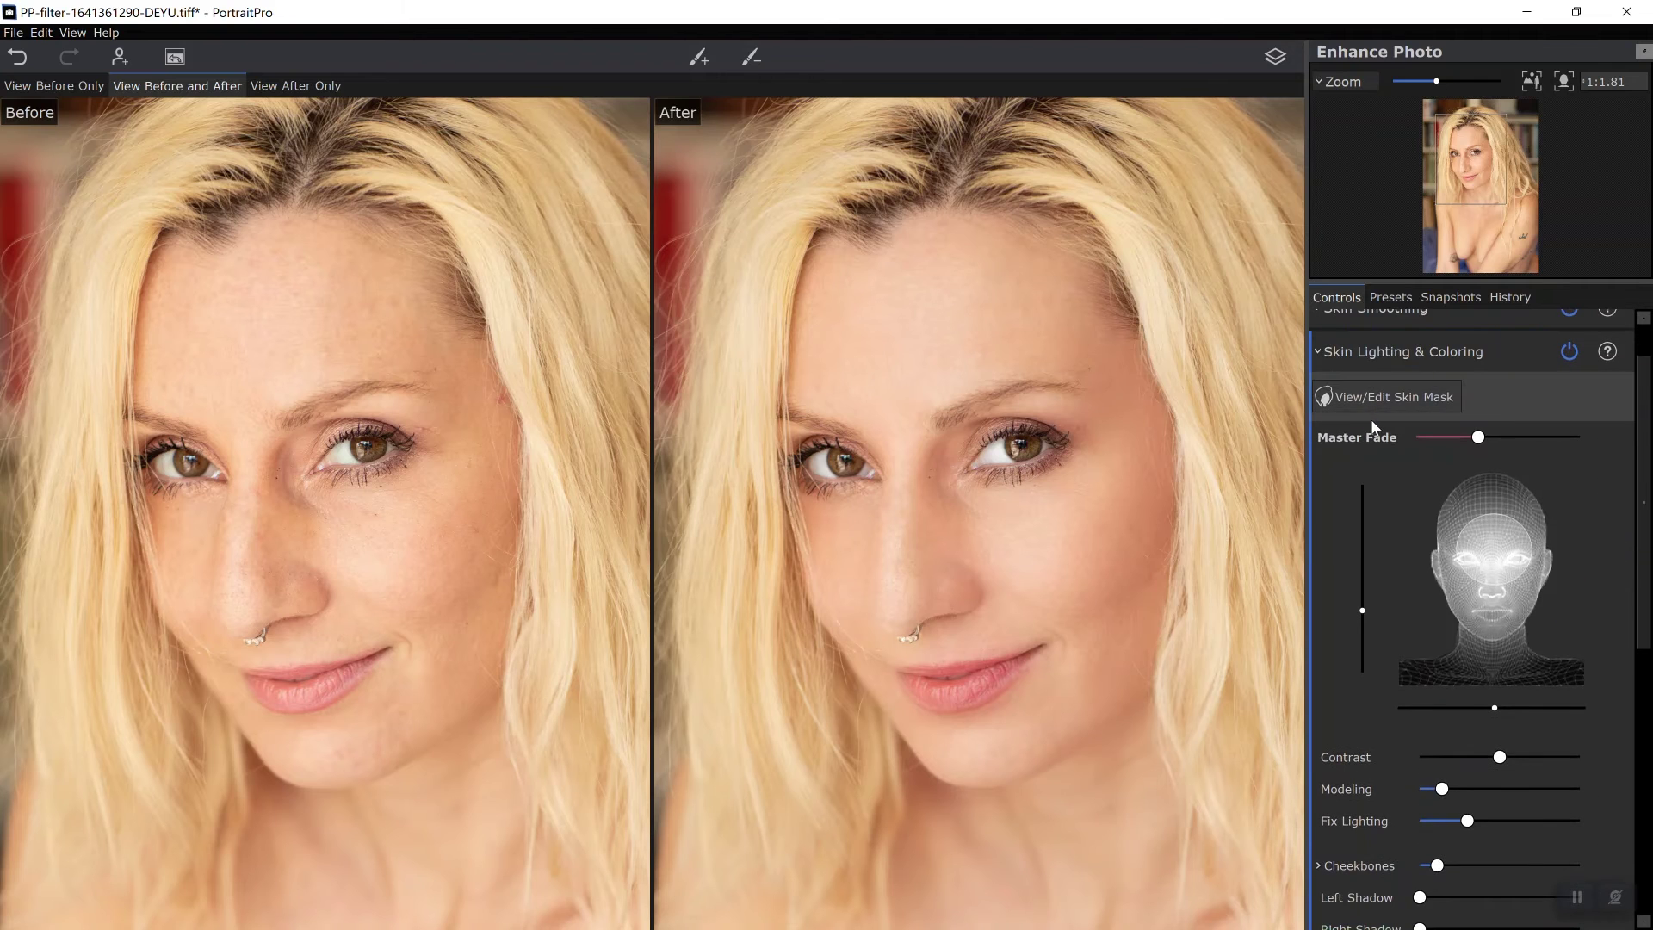
{"action": "left_click", "coordinate": [1570, 354]}
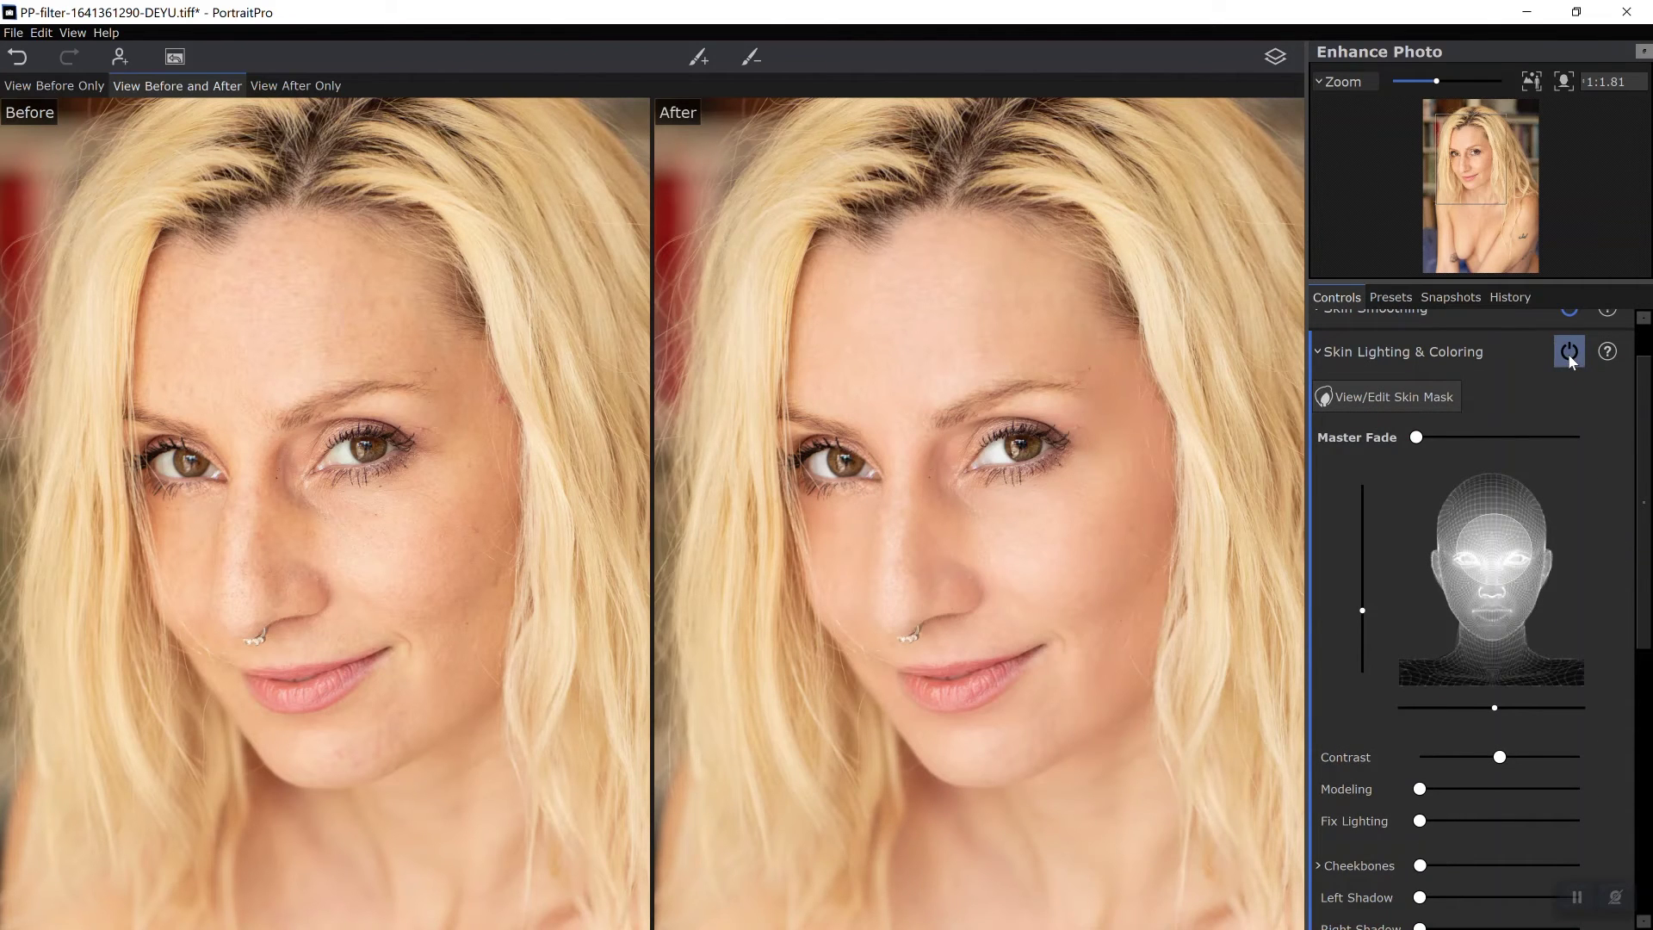
{"action": "left_click", "coordinate": [1569, 354]}
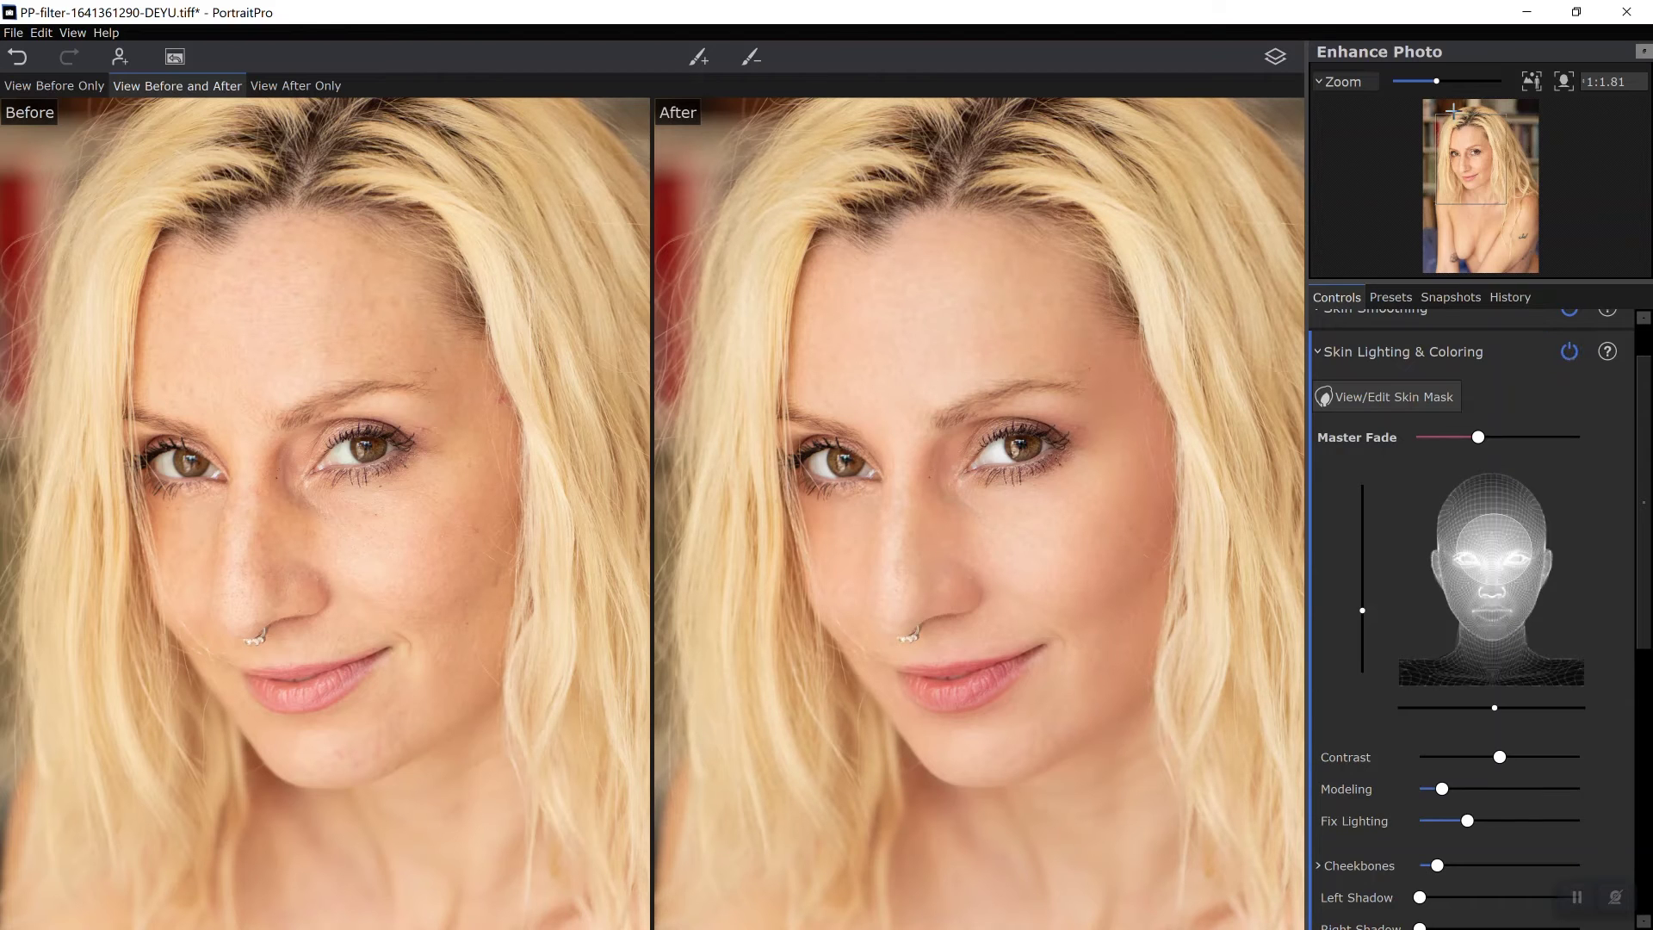
{"action": "left_click", "coordinate": [1429, 83]}
{"action": "left_click_drag", "start_coordinate": [1429, 83], "coordinate": [1419, 83]}
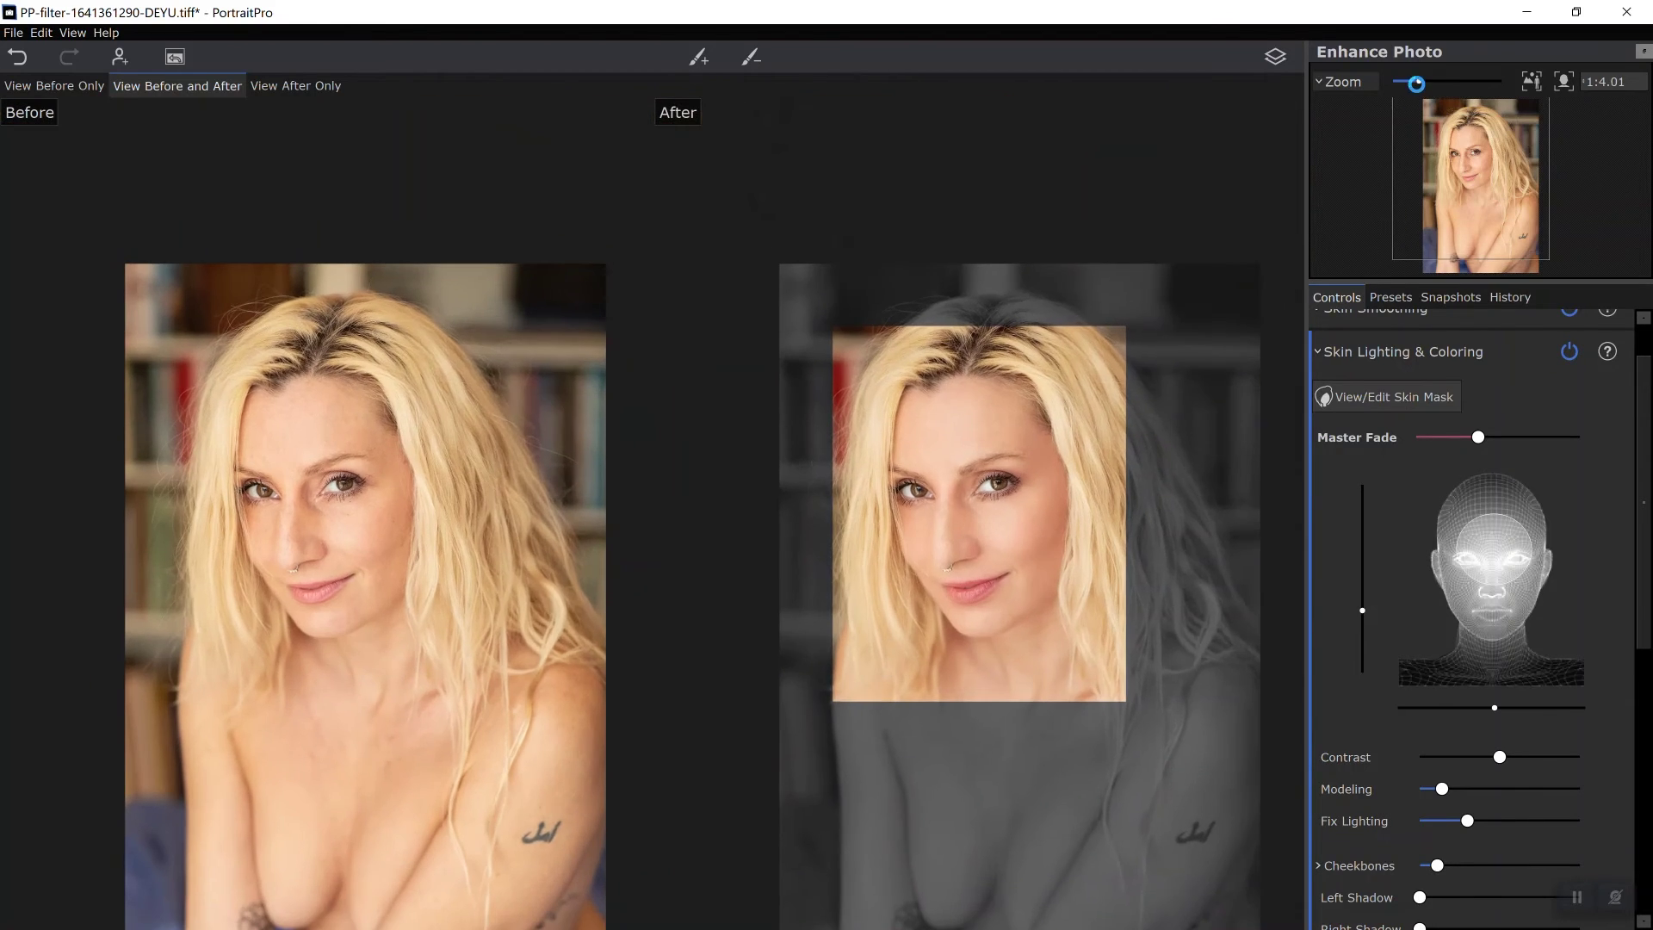
{"action": "left_click", "coordinate": [1569, 352]}
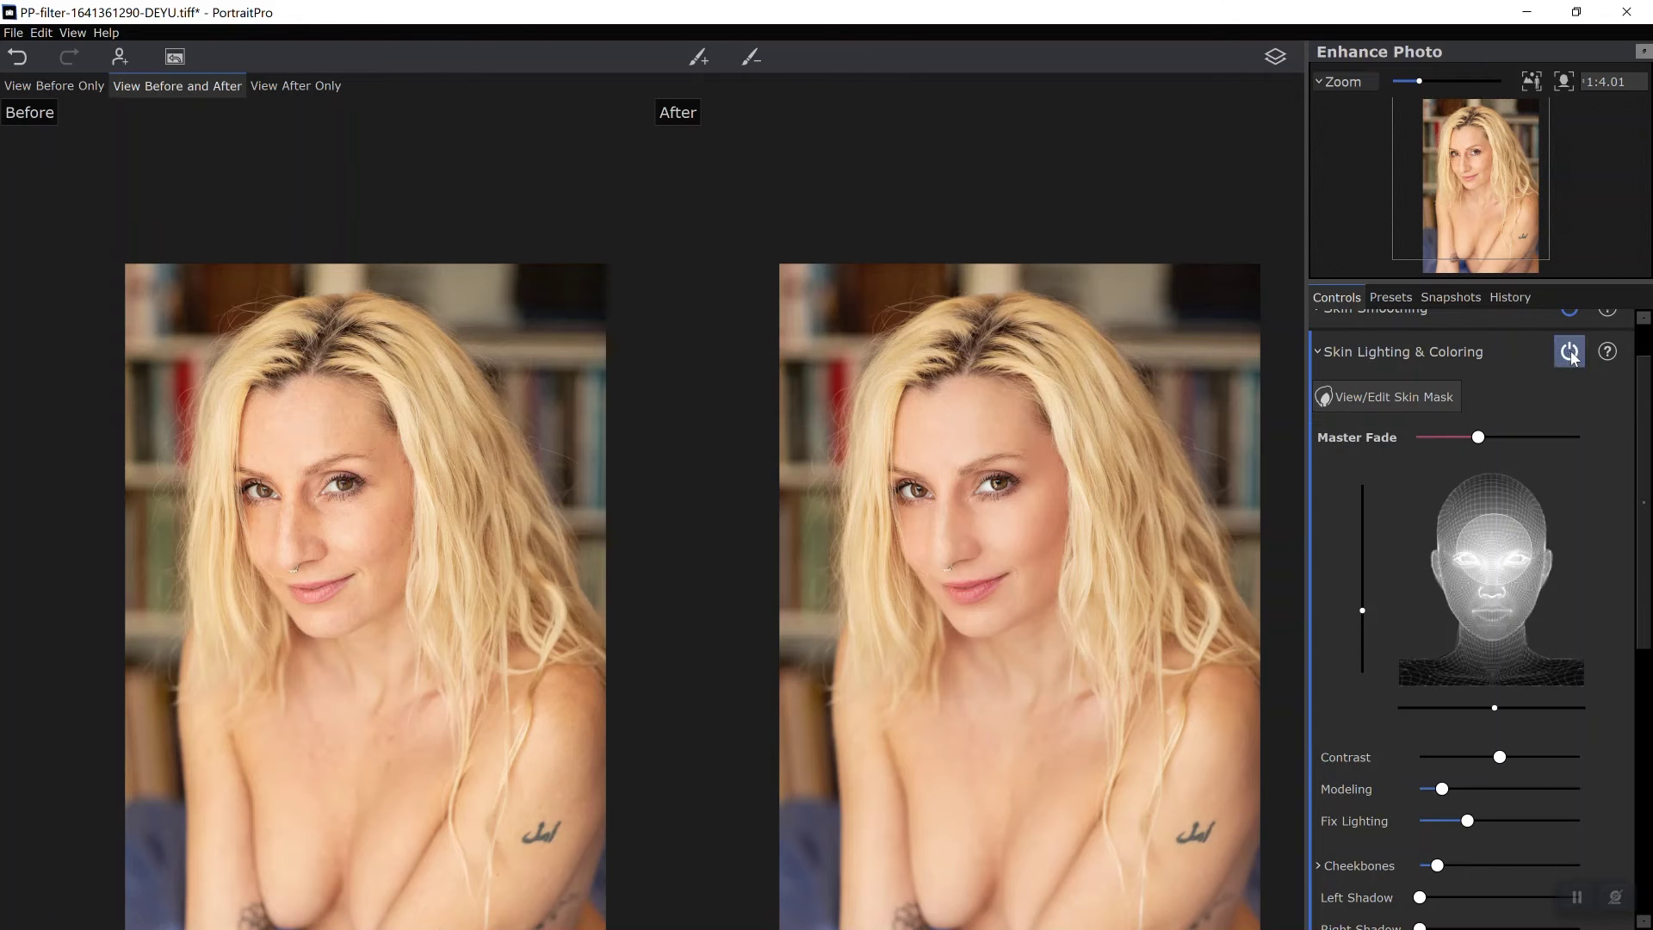
{"action": "left_click", "coordinate": [1571, 349]}
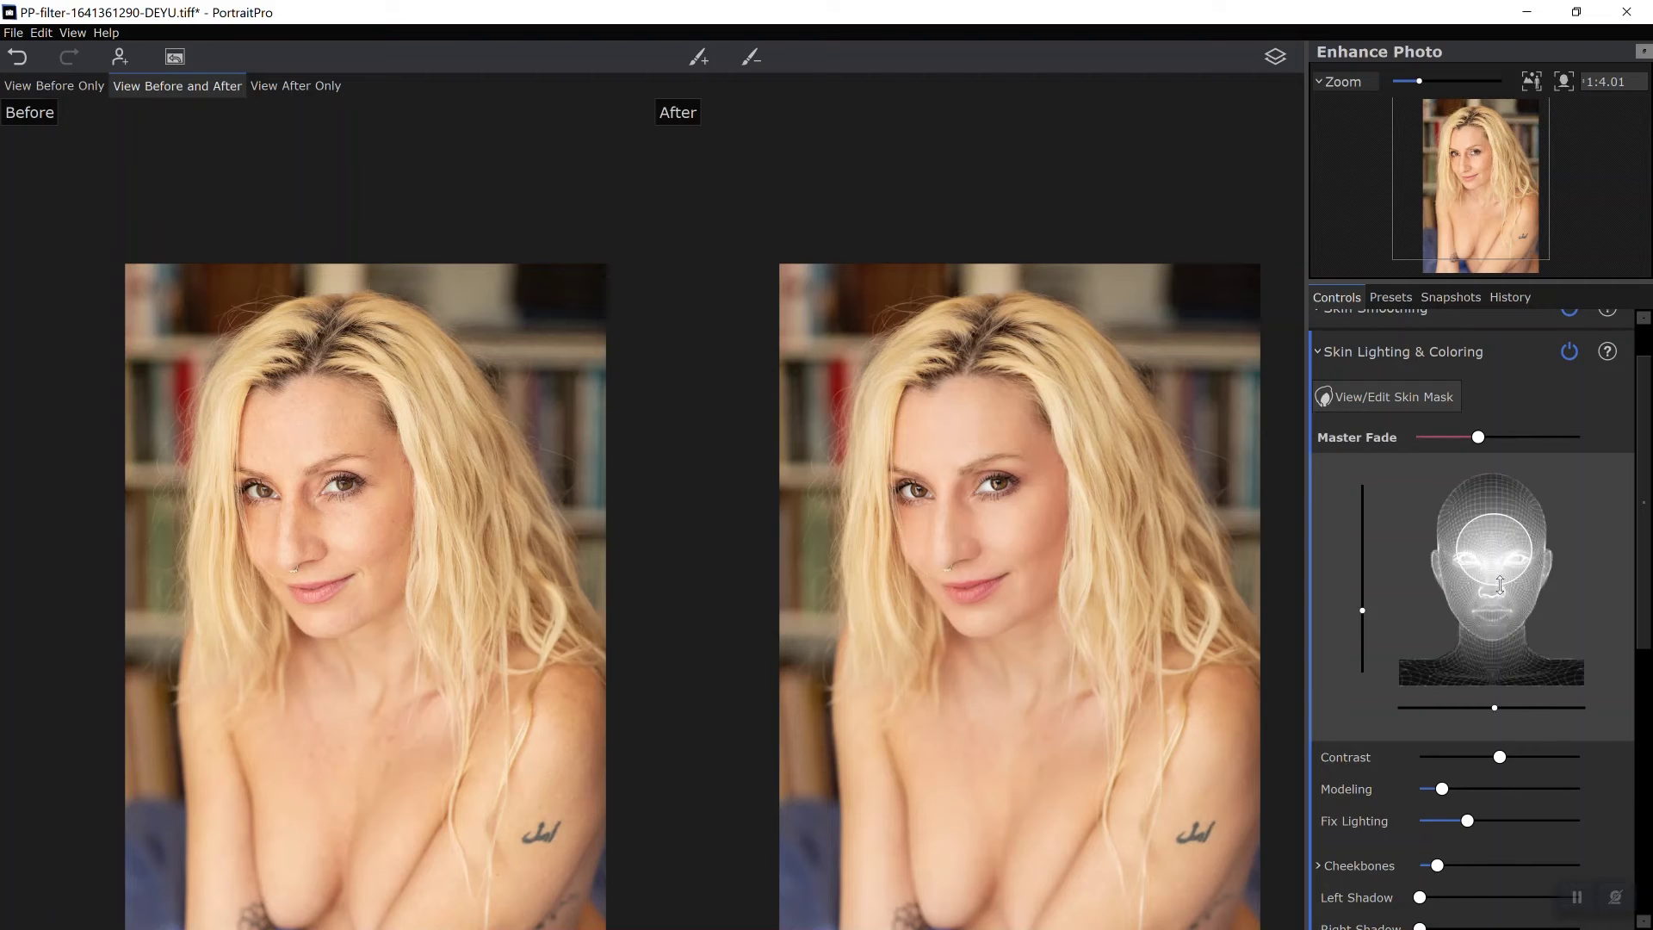
Lower the Skin Lighting & Coloring Contrast below zero and collapse its settings
{"action": "left_click_drag", "start_coordinate": [1499, 588], "coordinate": [1495, 592]}
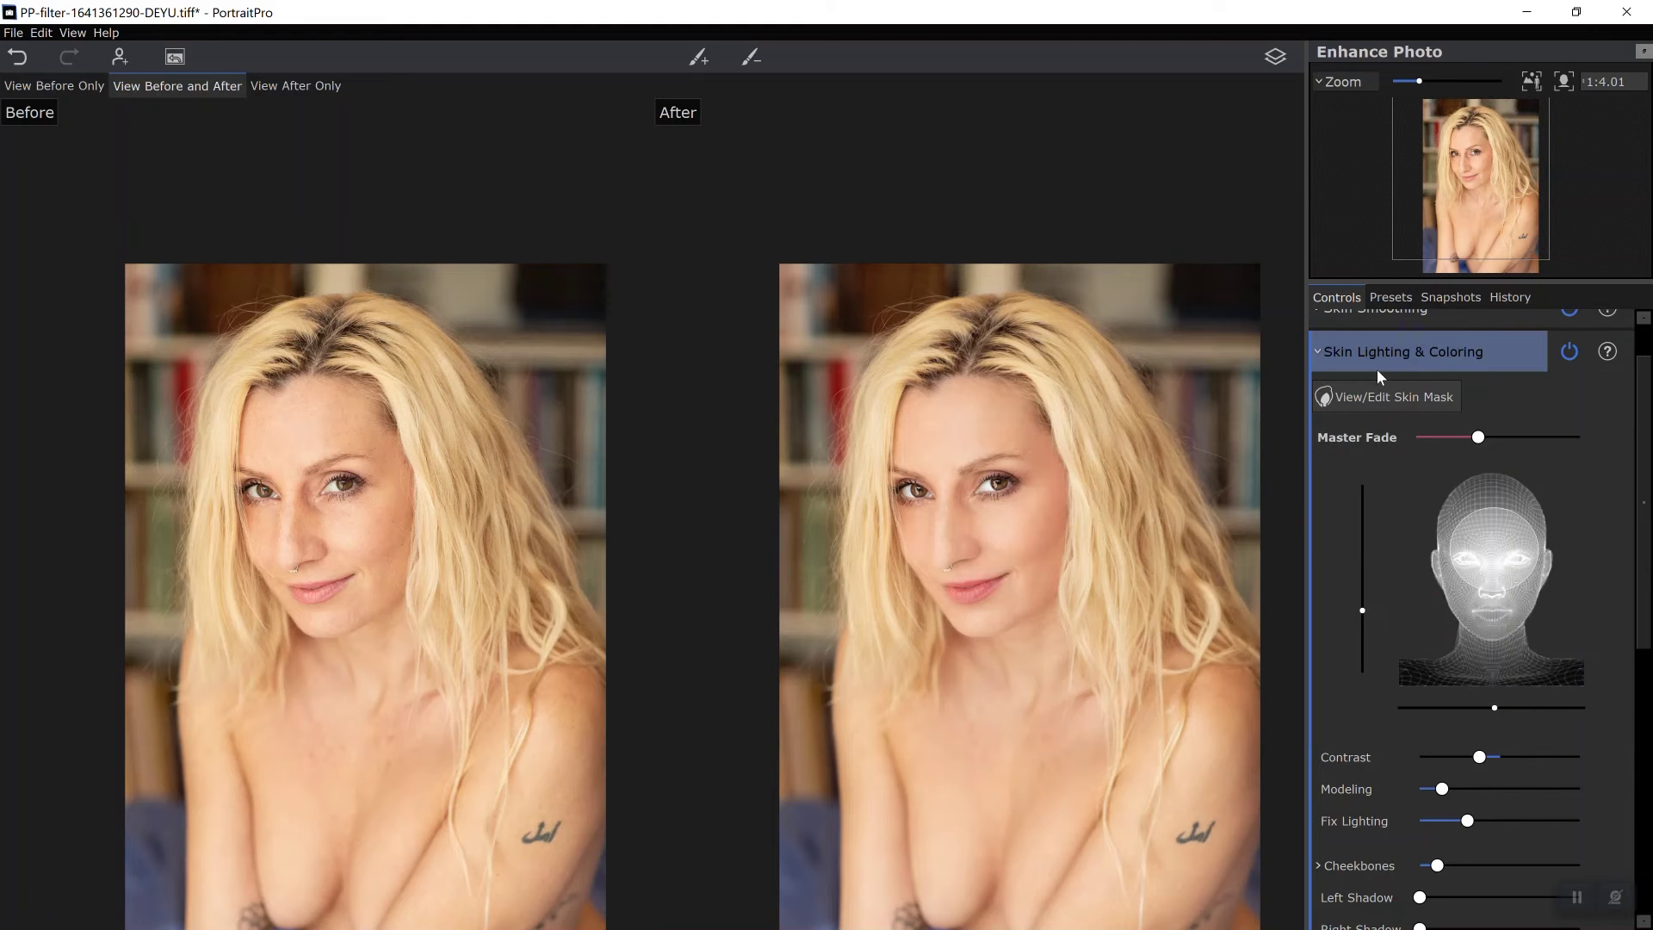
{"action": "left_click", "coordinate": [1324, 350]}
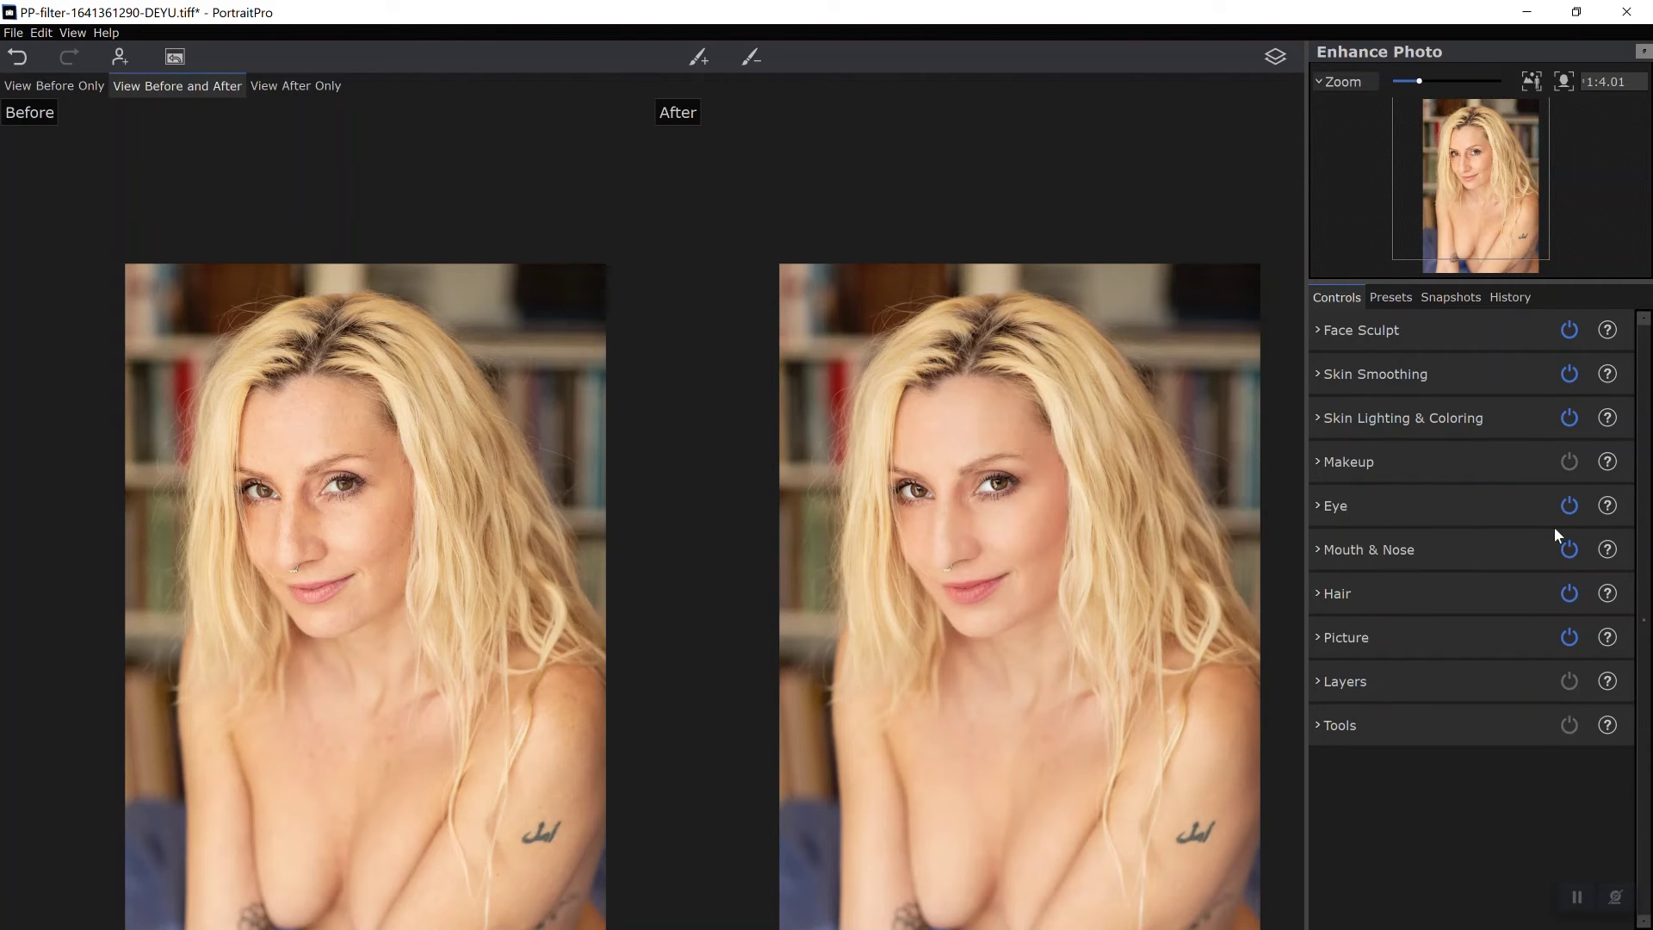
Compare the portrait with the Eye enhancements off and on, and return to the face close-up
{"action": "left_click", "coordinate": [1570, 508]}
{"action": "left_click", "coordinate": [1571, 509]}
{"action": "left_click", "coordinate": [1567, 82]}
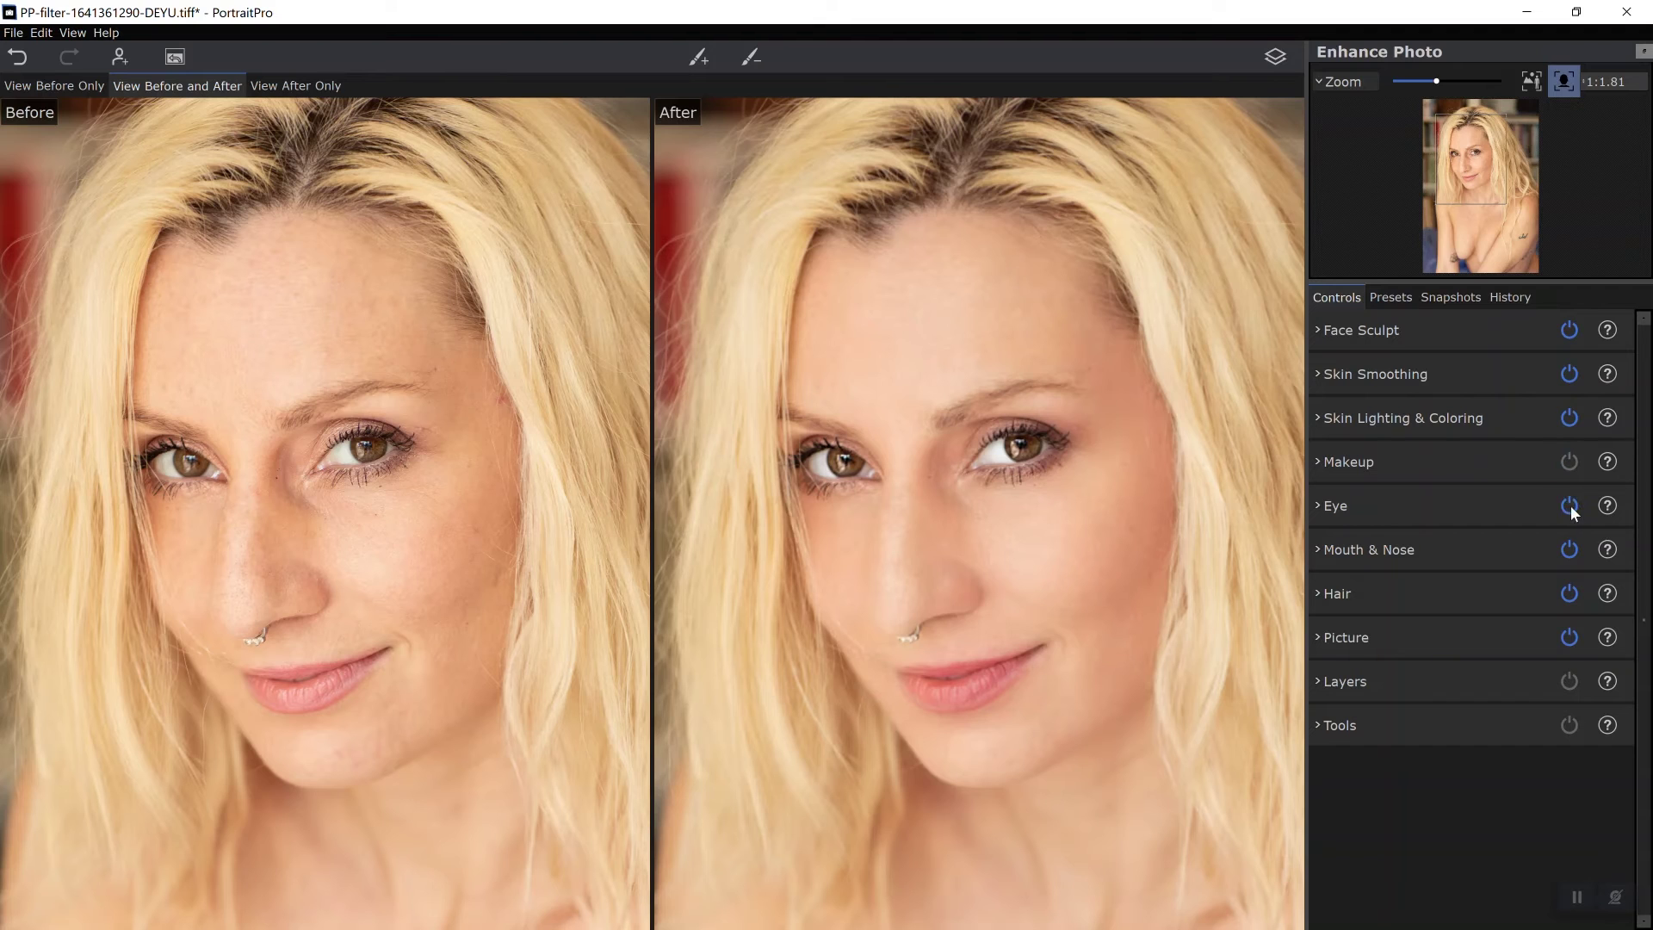
Recheck the Eye enhancements off and on, and look through the Makeup and Eye settings without changing any
{"action": "left_click", "coordinate": [1571, 508]}
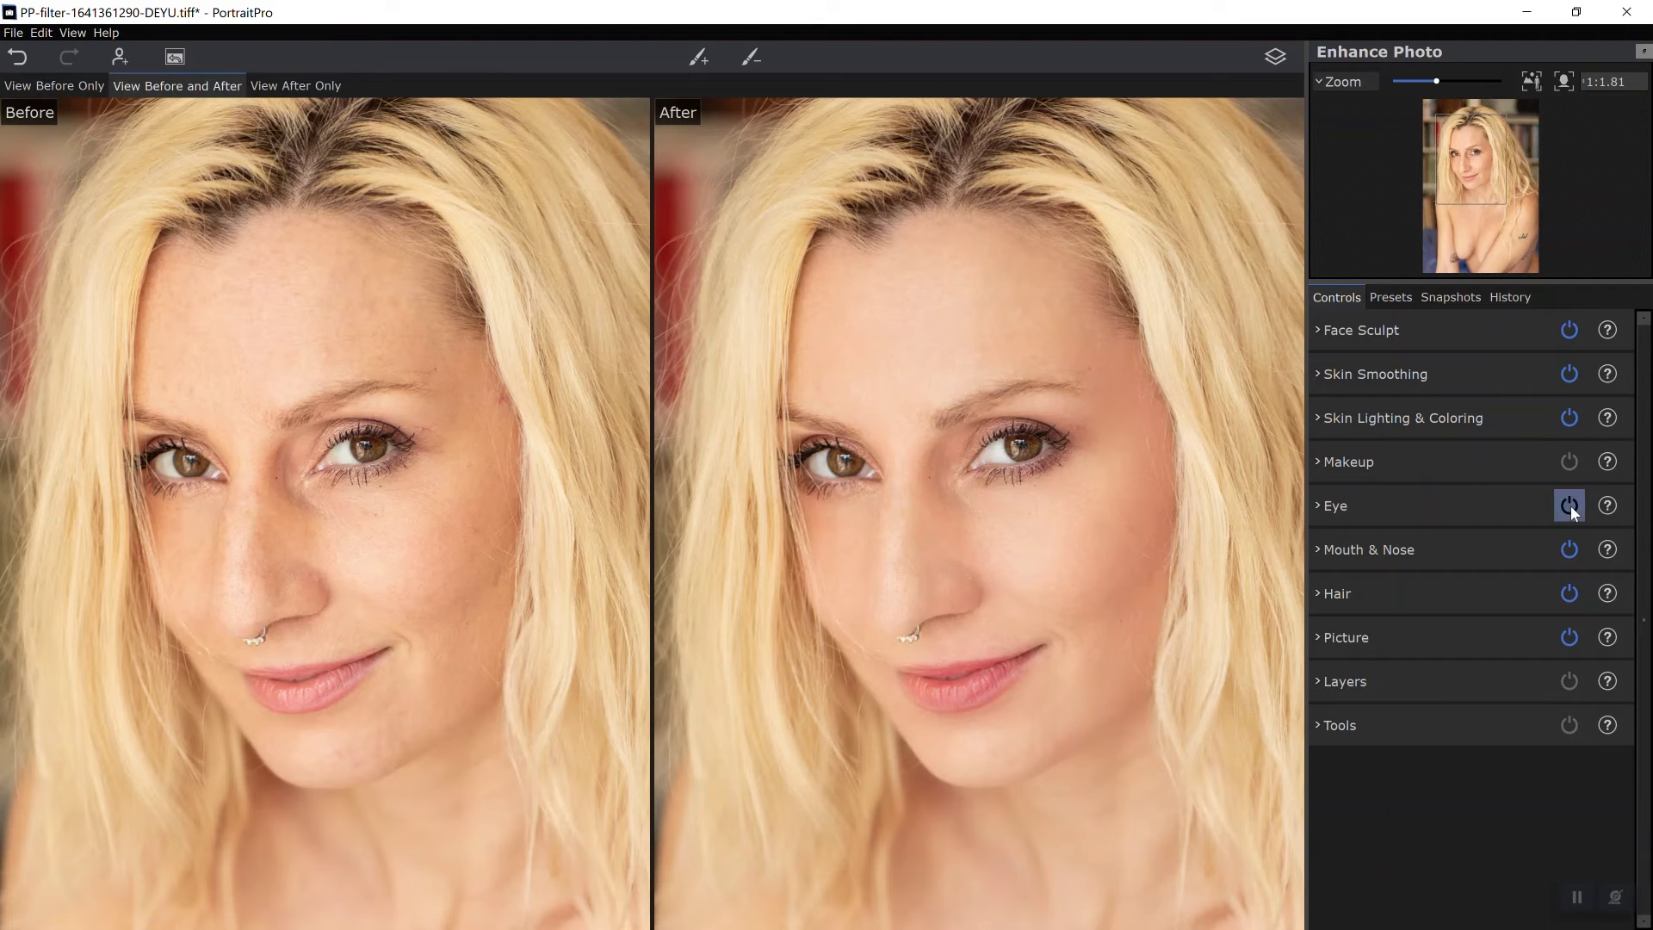
{"action": "left_click", "coordinate": [1570, 508]}
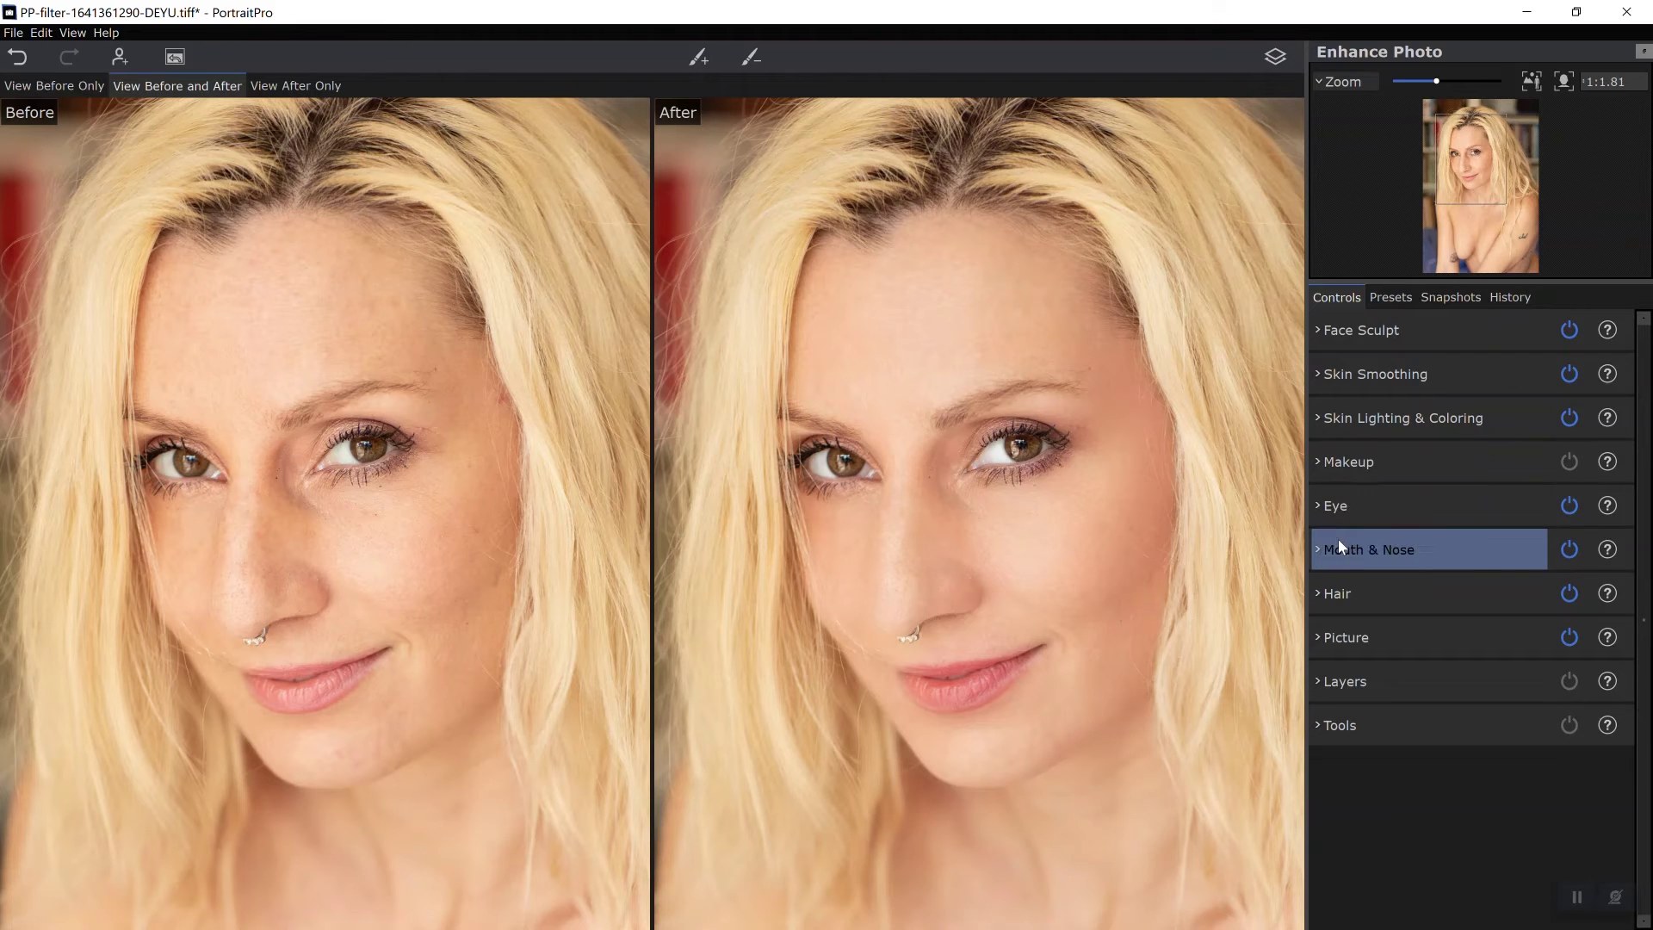
{"action": "left_click", "coordinate": [1326, 465]}
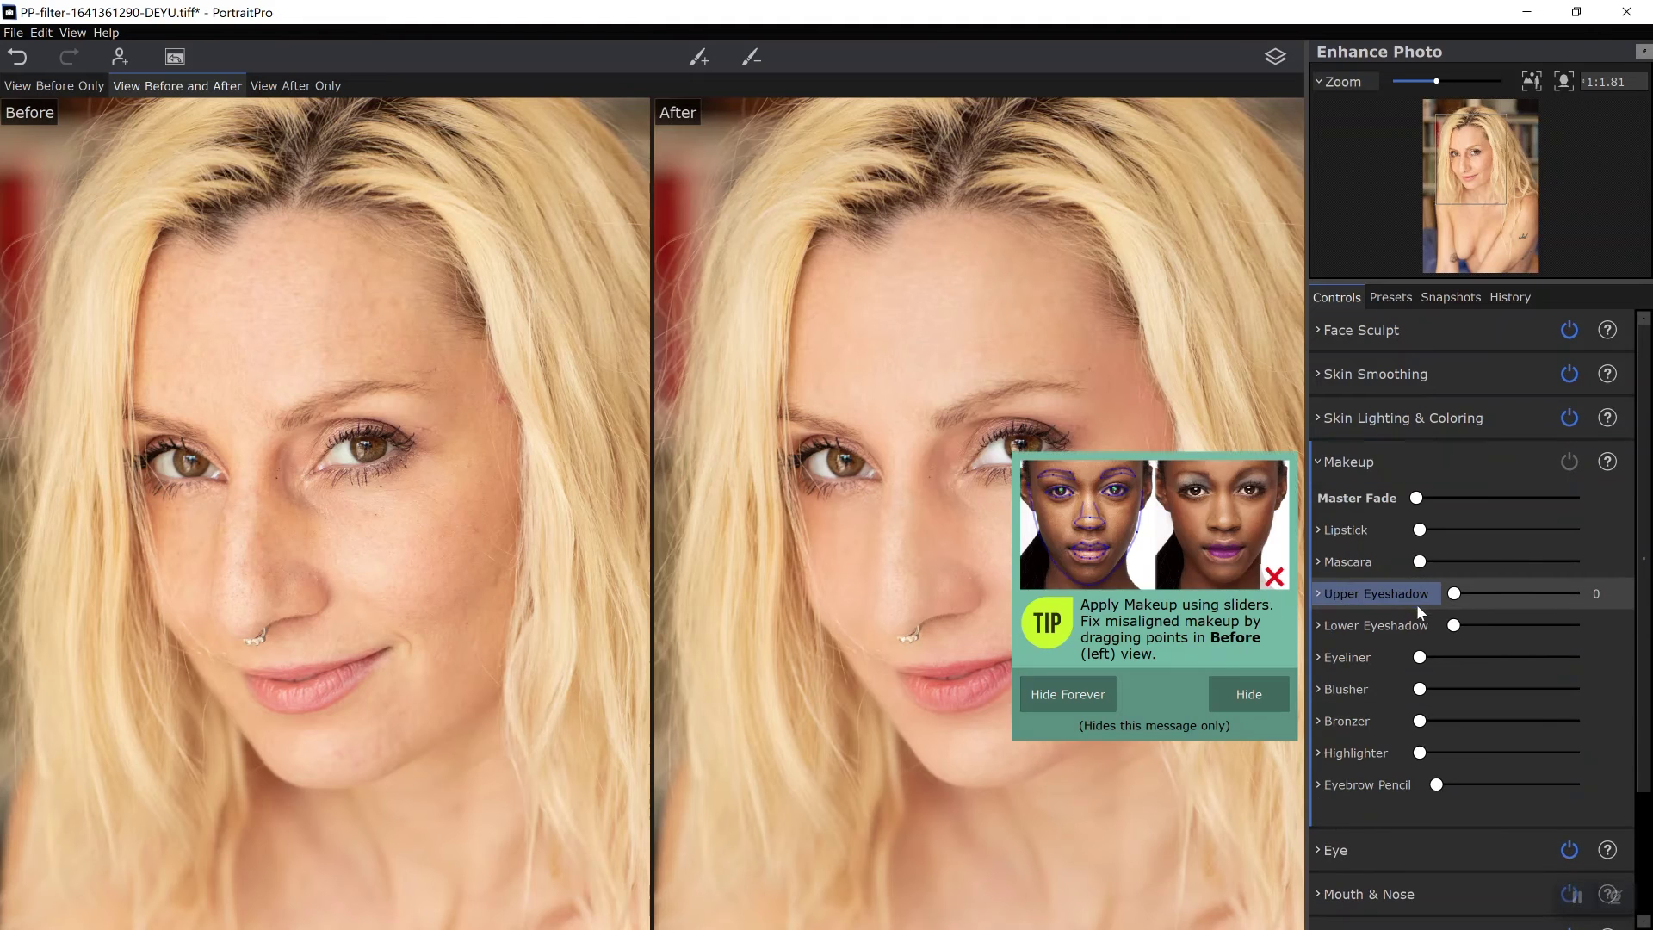
{"action": "left_click", "coordinate": [1253, 701]}
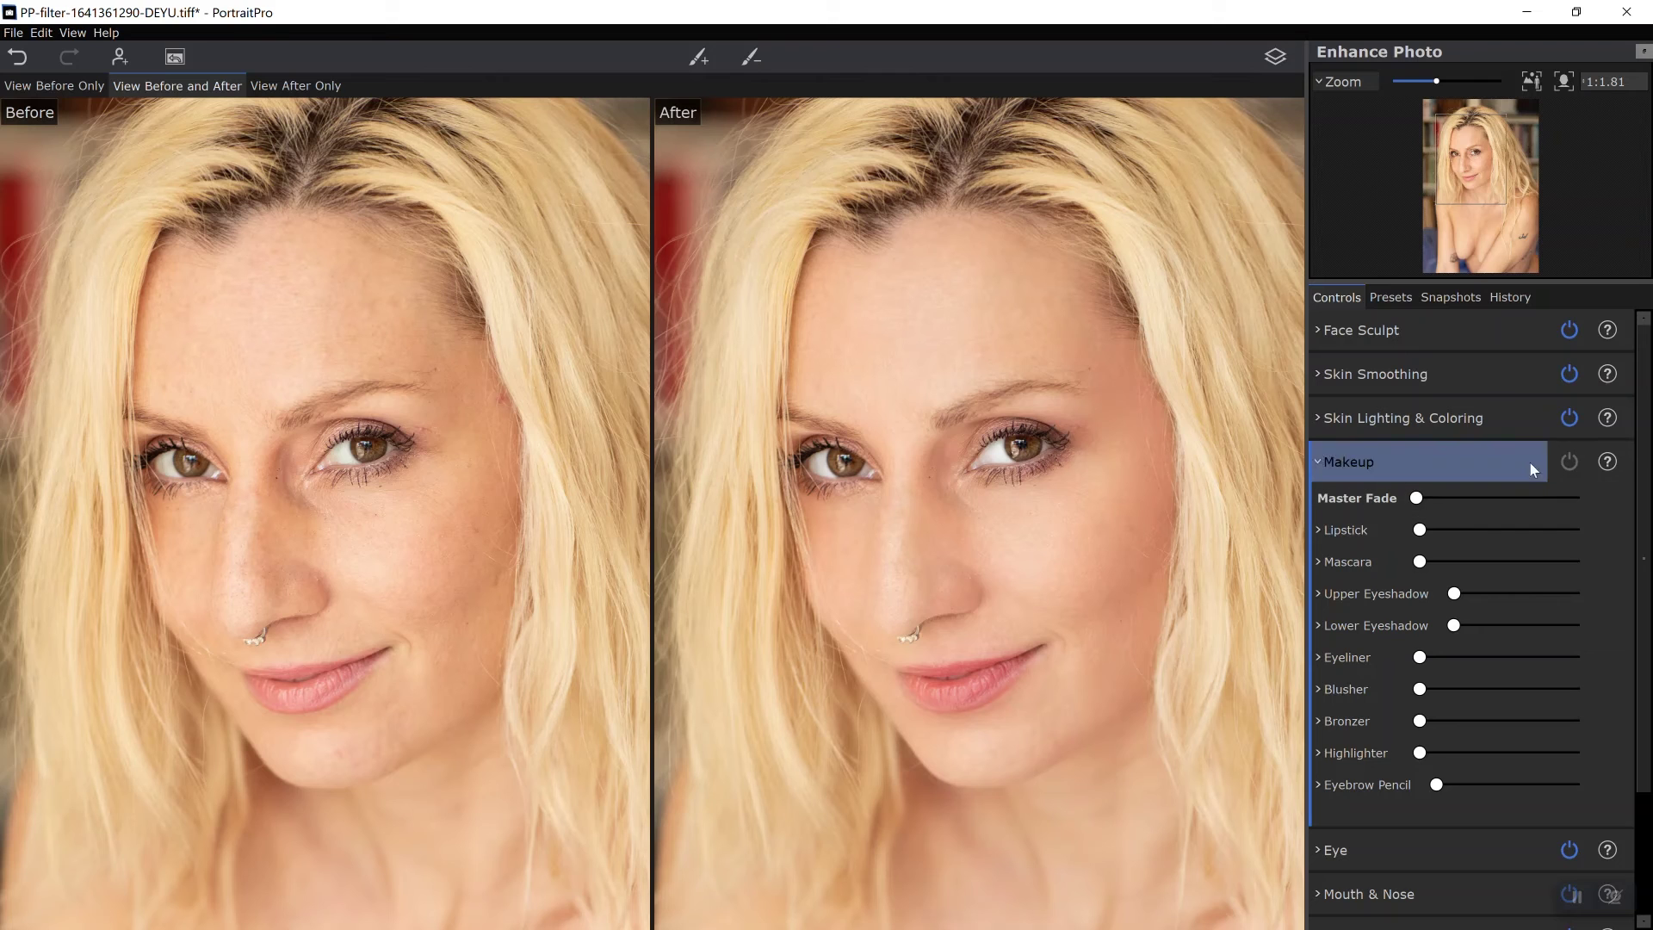
{"action": "left_click", "coordinate": [1376, 848]}
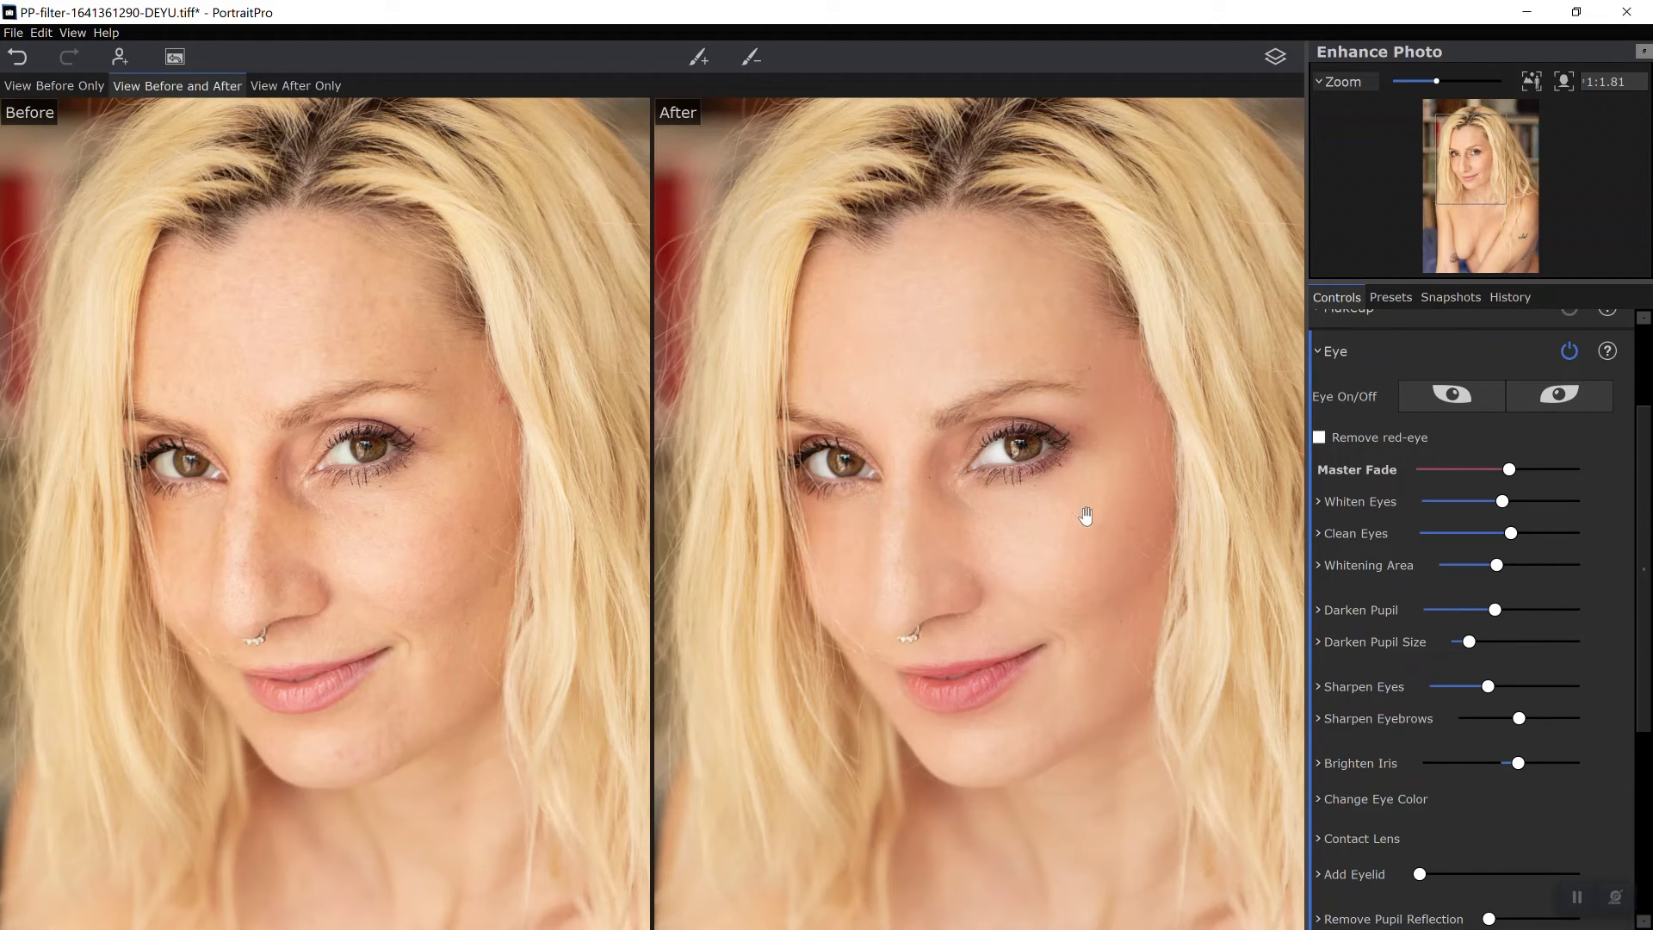
{"action": "left_click", "coordinate": [1330, 350]}
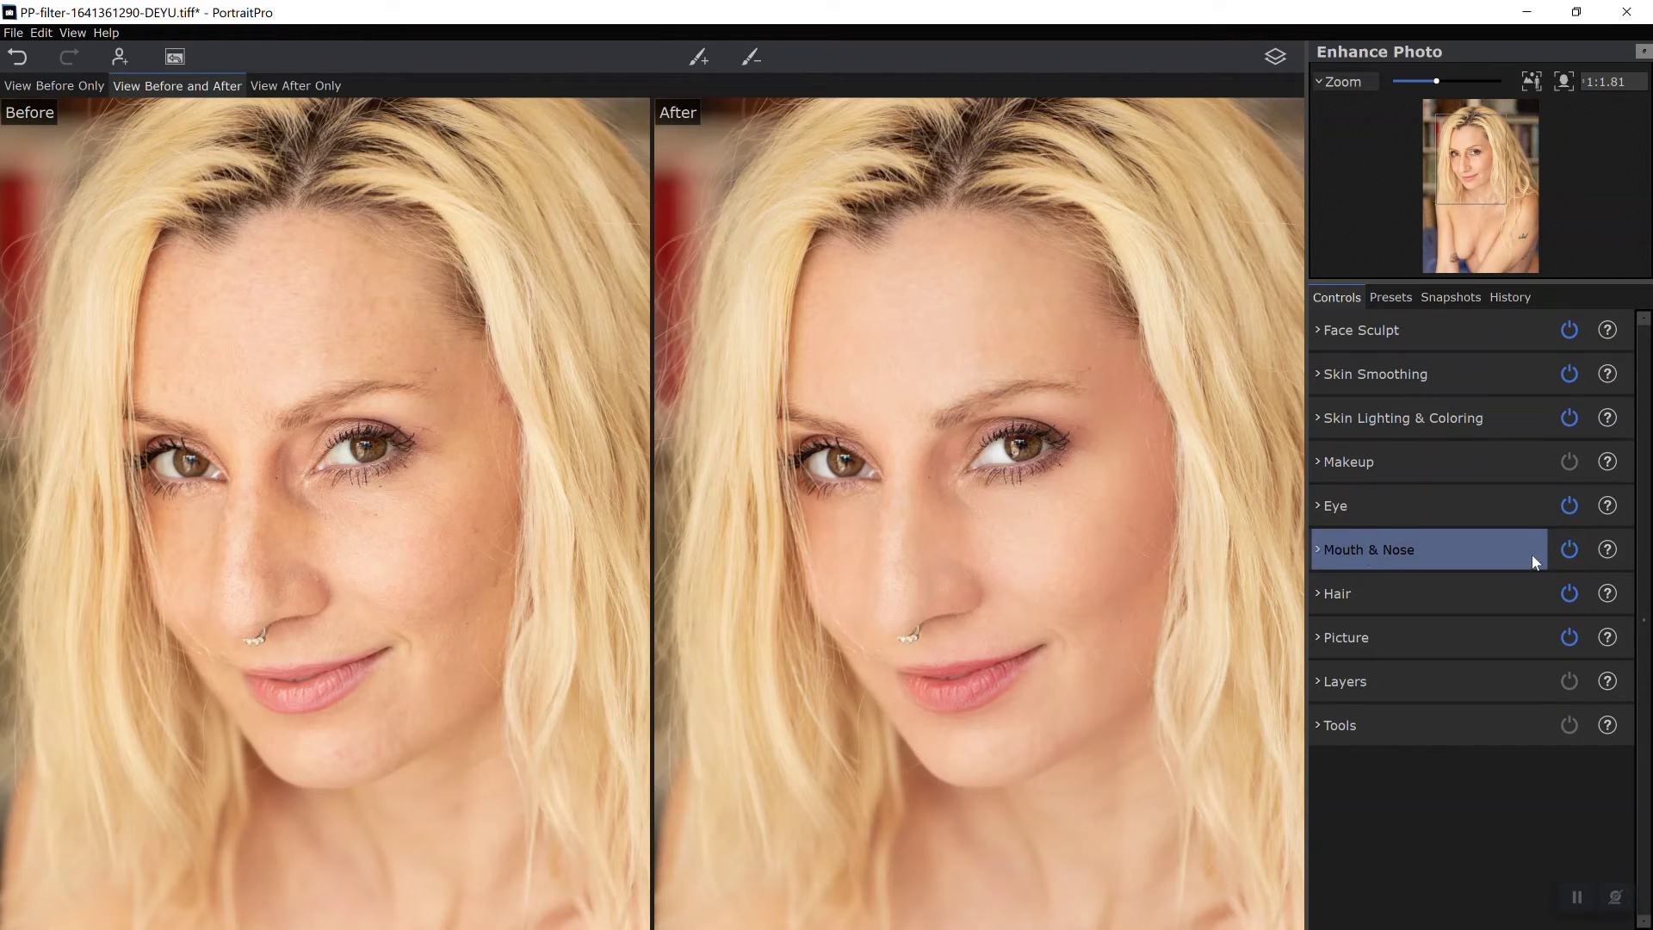
Switch off the Mouth & Nose, Hair and Picture enhancements
{"action": "left_click", "coordinate": [1569, 552]}
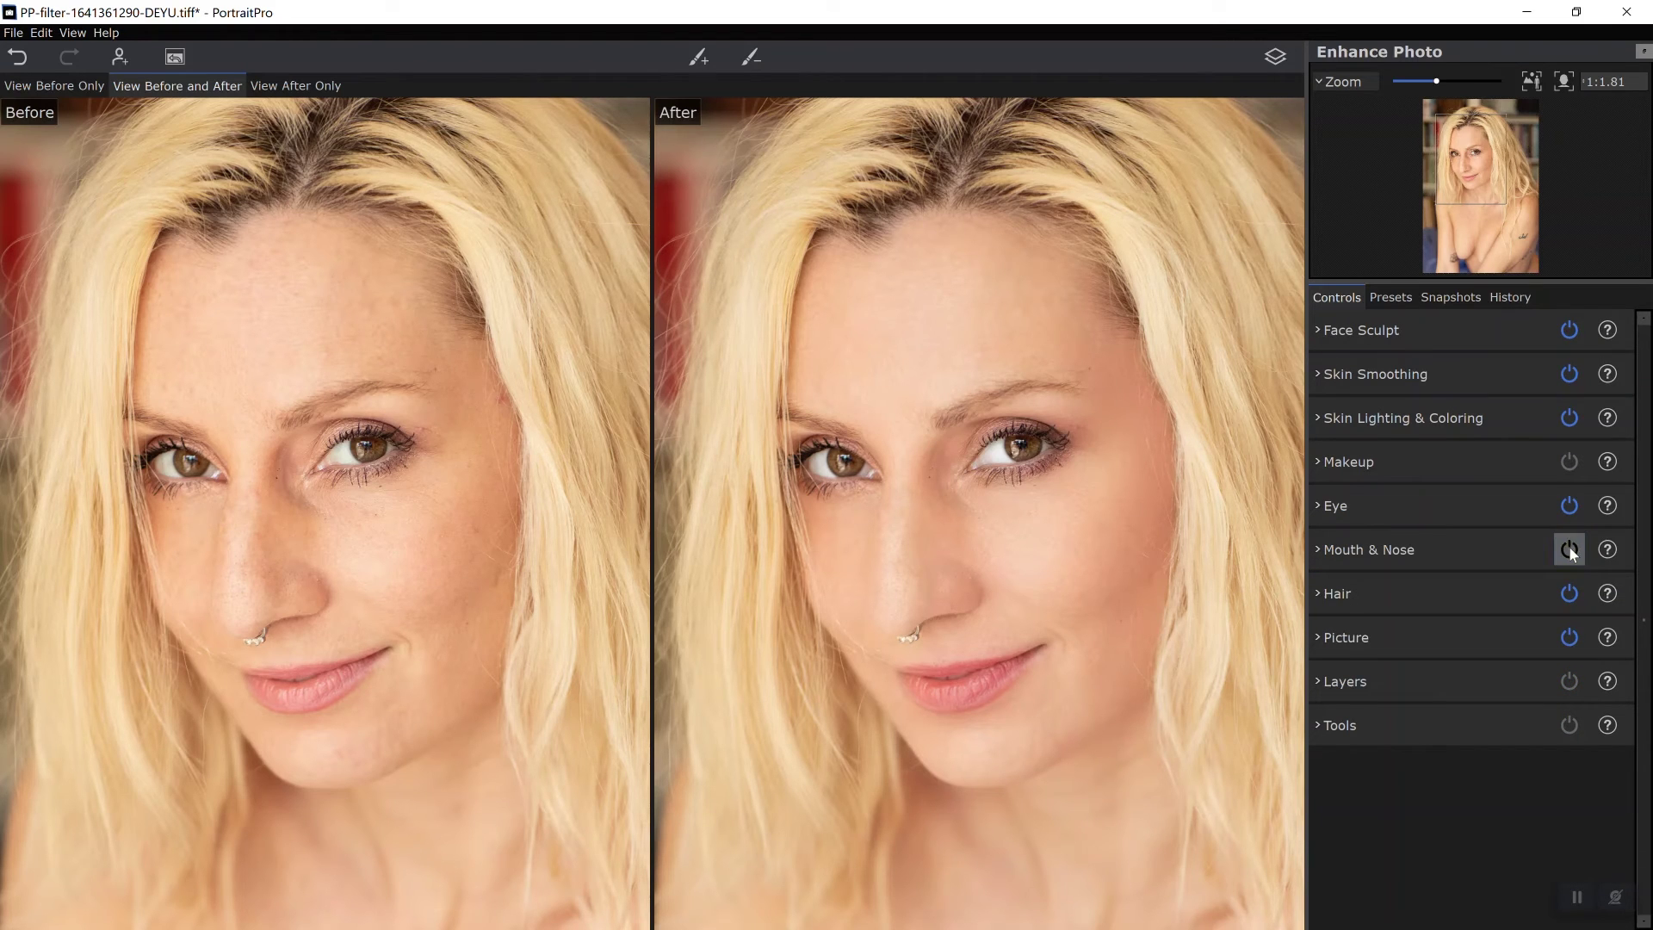
{"action": "left_click", "coordinate": [1569, 551]}
{"action": "left_click", "coordinate": [1570, 552]}
{"action": "left_click", "coordinate": [1571, 553]}
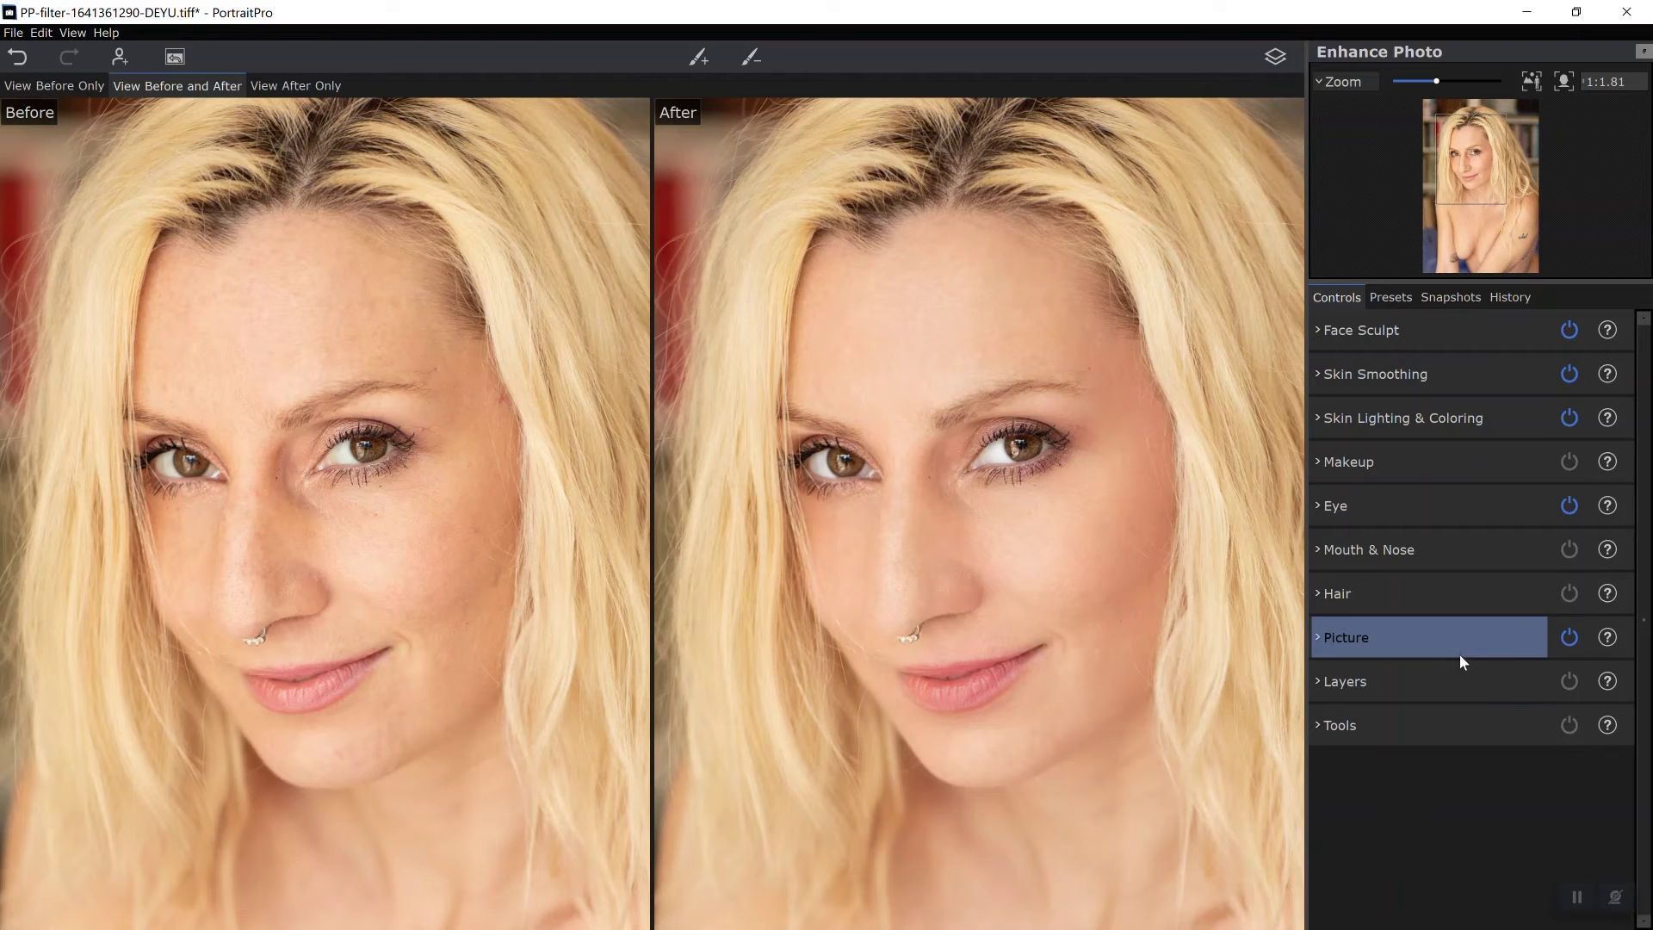
{"action": "left_click", "coordinate": [1569, 639]}
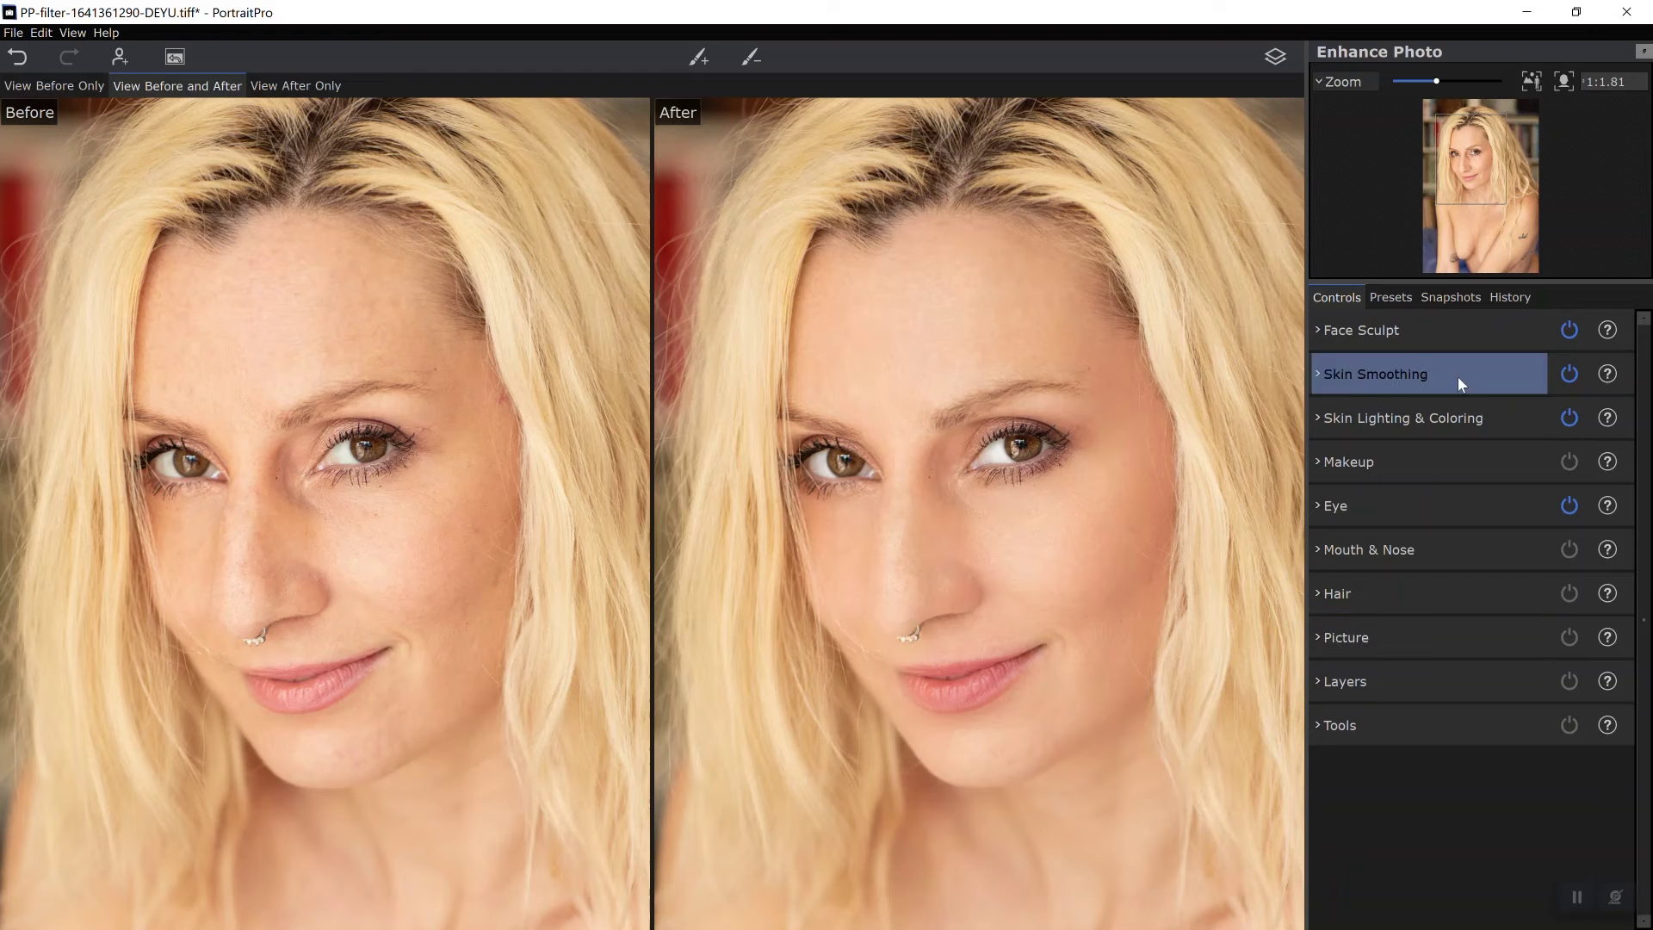
Save the PortraitPro result and return to the portrait in Photoshop
{"action": "mouse_move", "coordinate": [437, 188]}
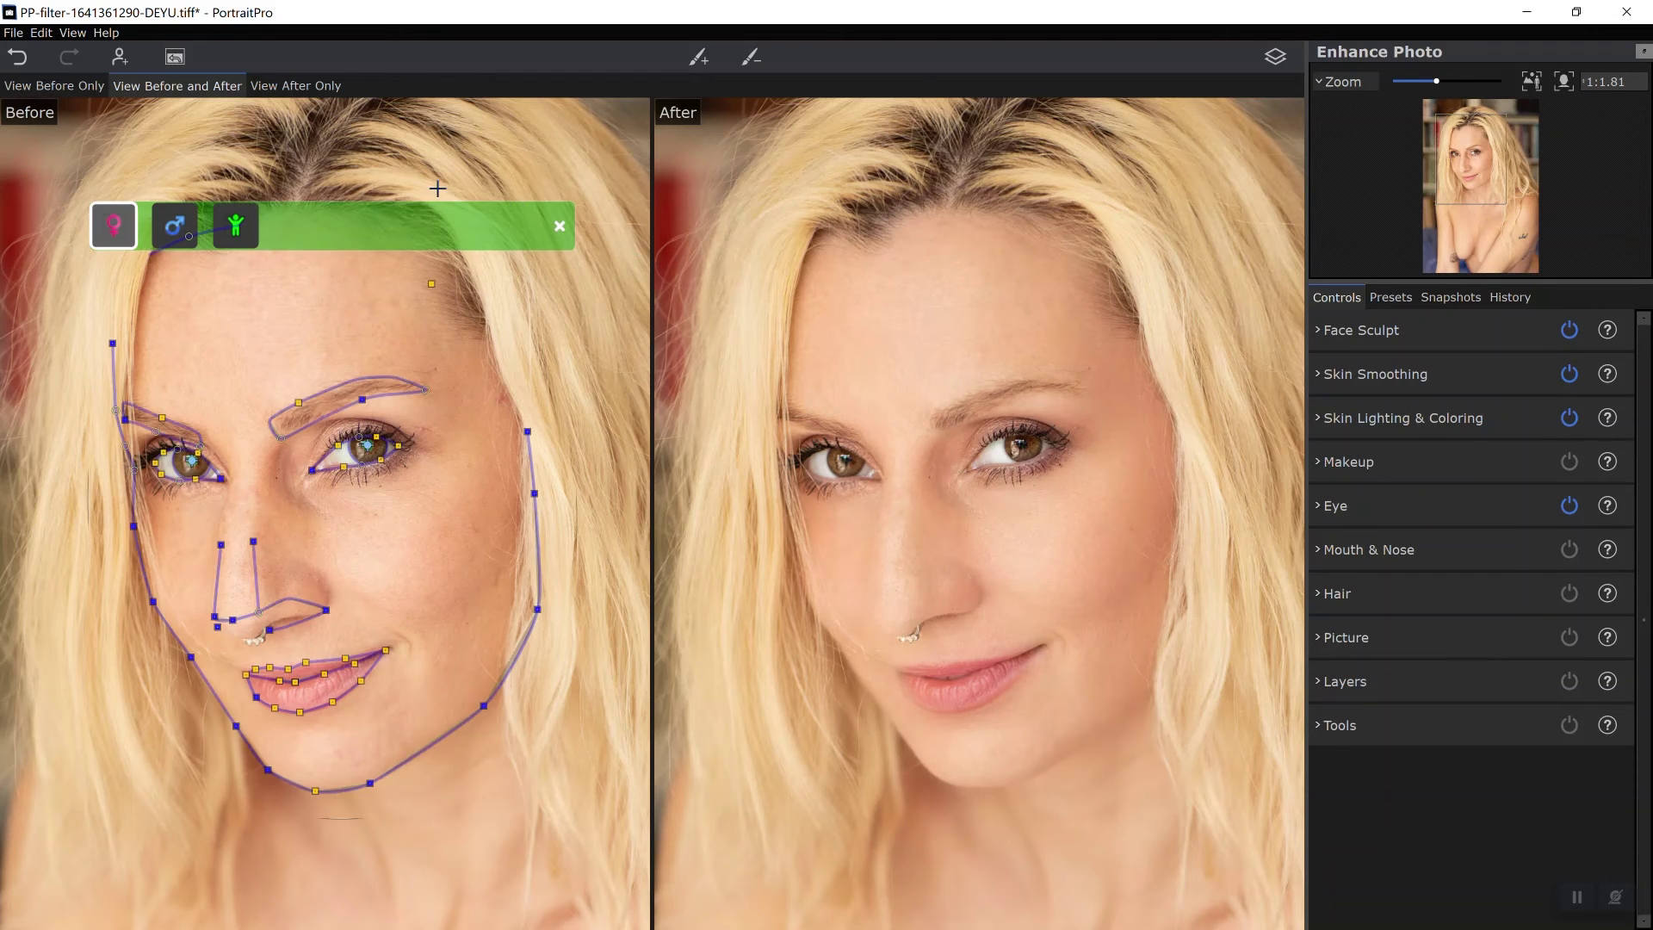
{"action": "left_click", "coordinate": [174, 57]}
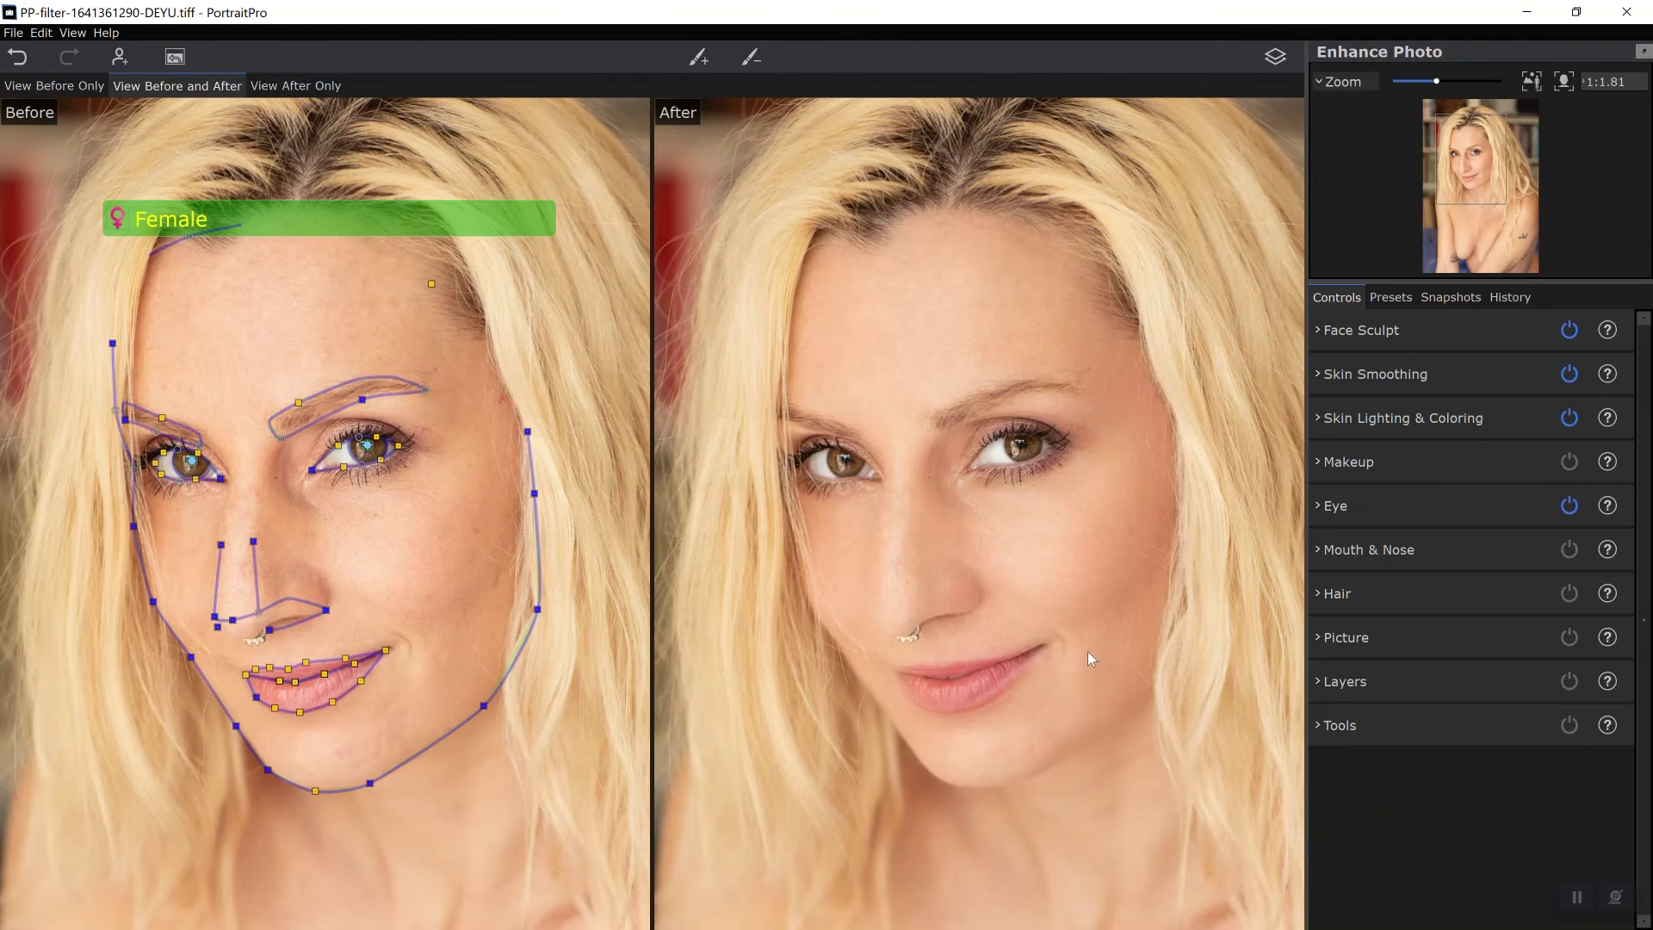
{"action": "key", "text": "alt+Tab"}
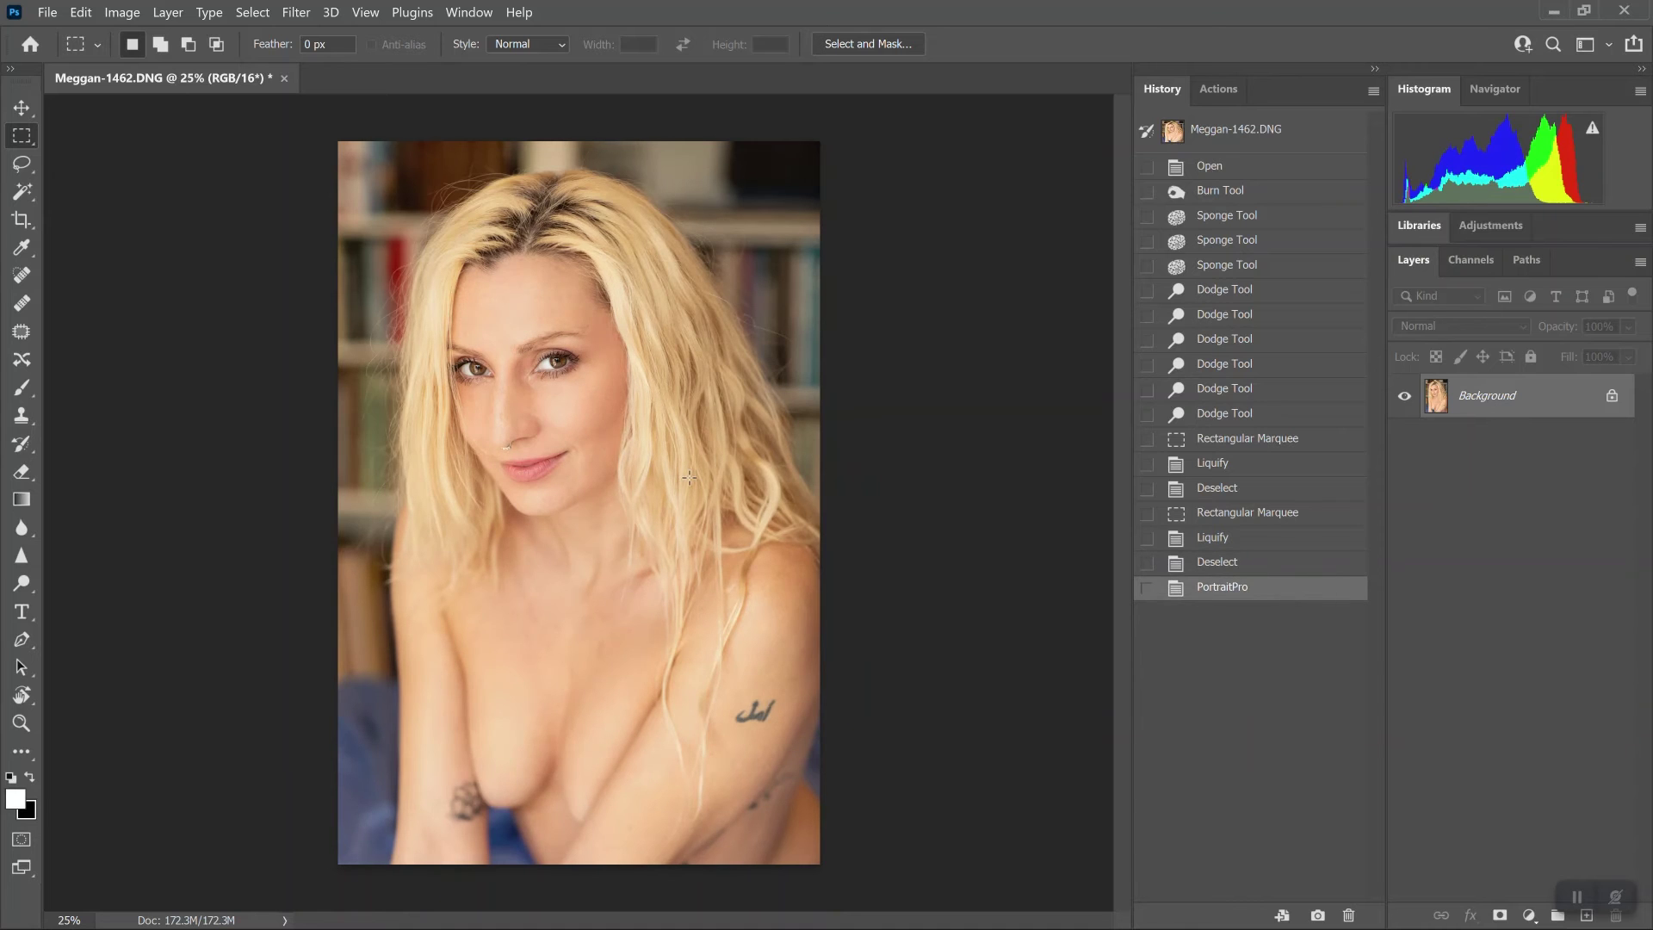
Remove the dark spots beside the nose bridge and the marks on the cheek below the eye with the Spot Healing Brush
{"action": "key", "text": "z"}
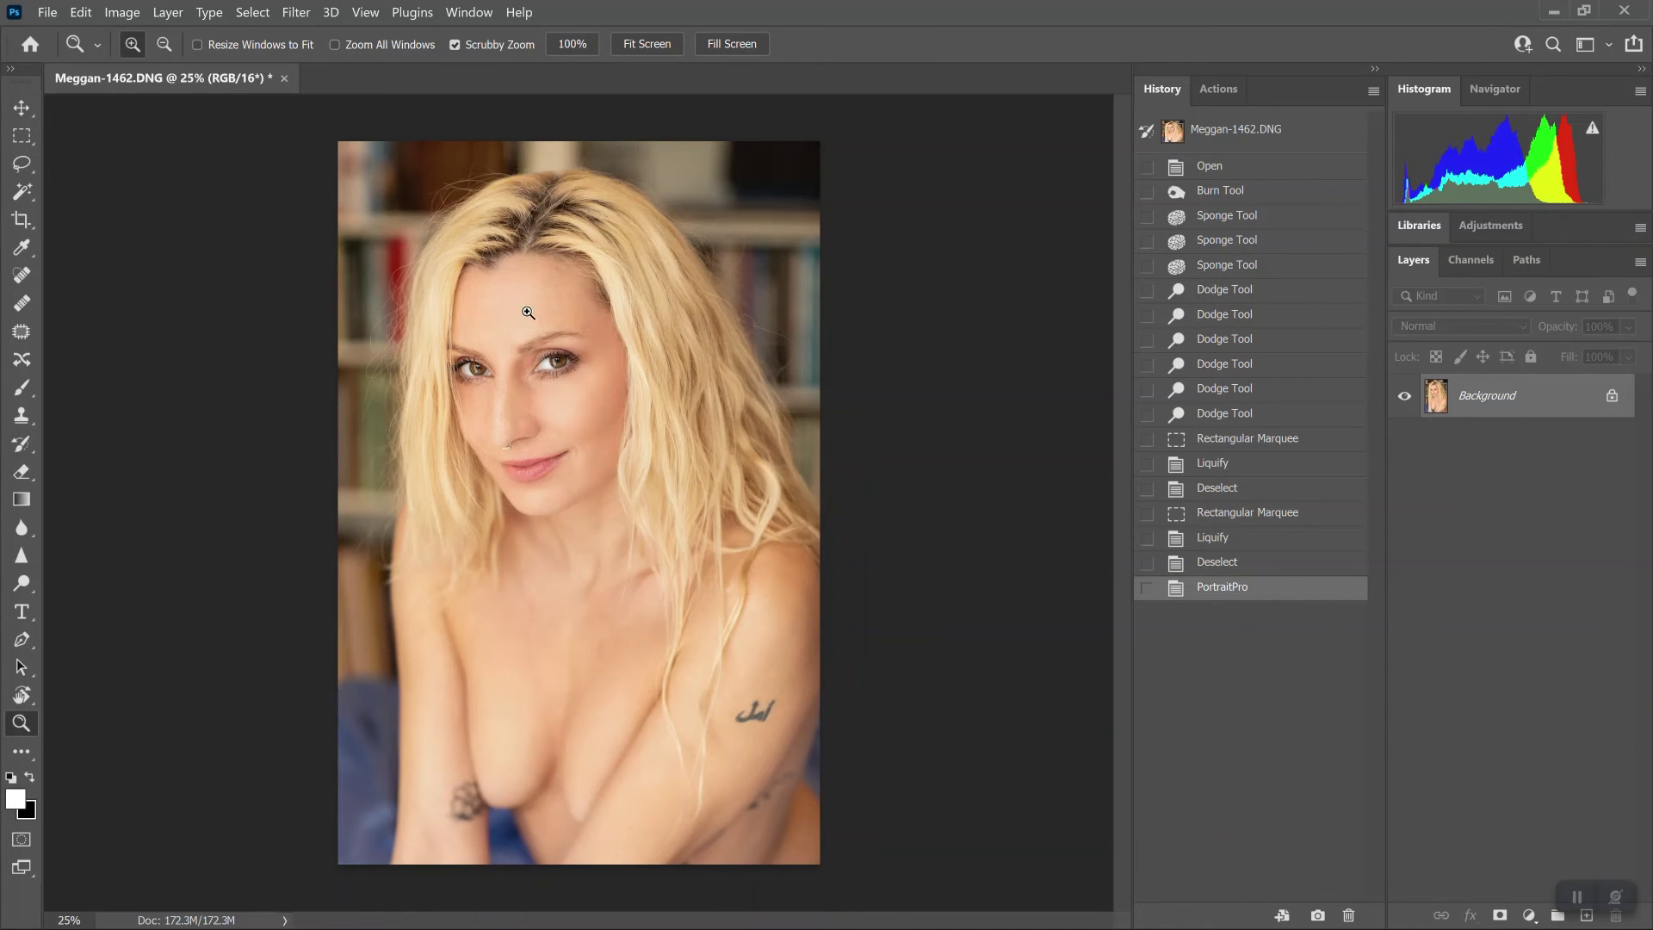
{"action": "left_click", "coordinate": [534, 375]}
{"action": "left_click", "coordinate": [472, 399]}
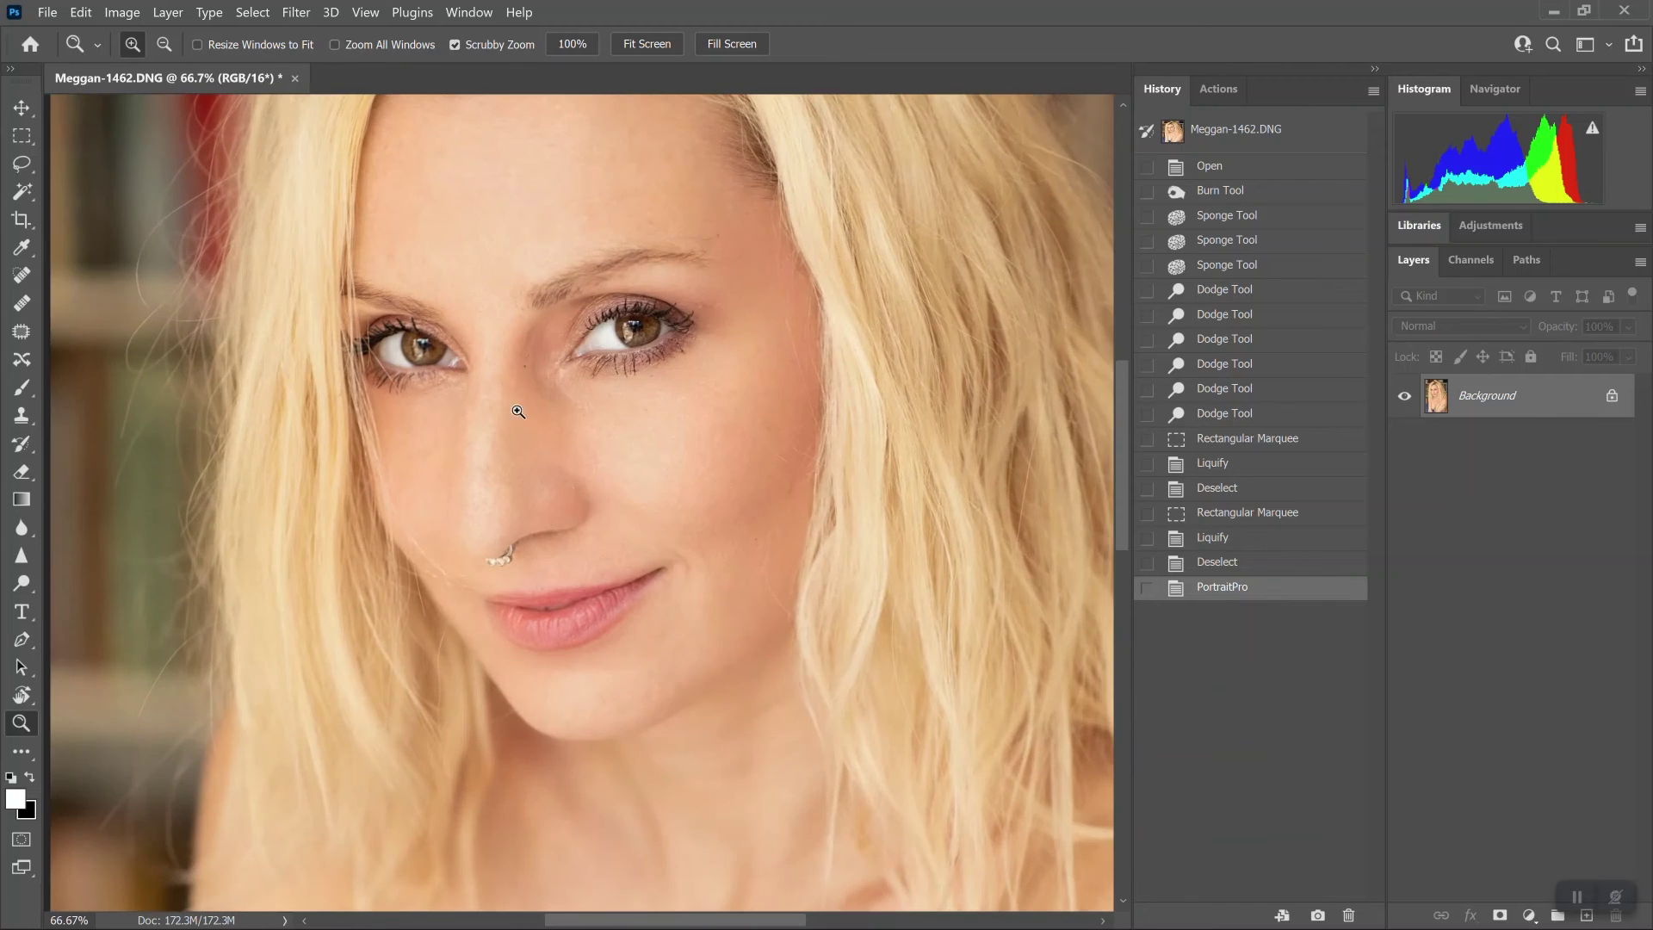
{"action": "left_click", "coordinate": [452, 374]}
{"action": "left_click", "coordinate": [428, 345]}
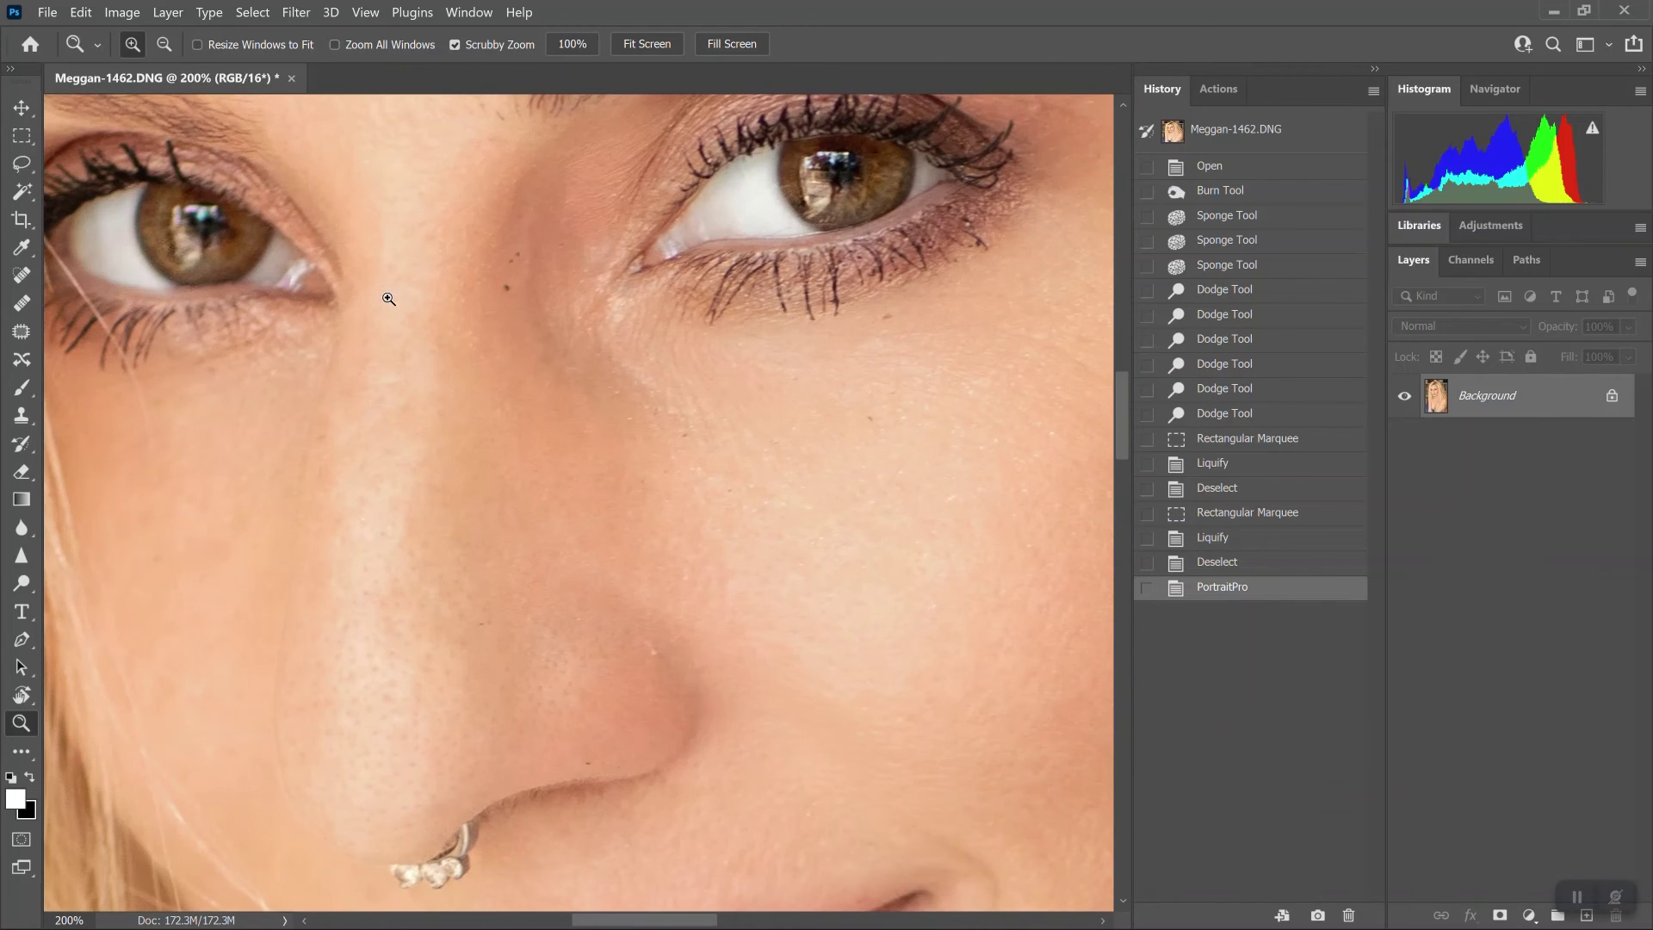
{"action": "left_click", "coordinate": [21, 275]}
{"action": "left_click", "coordinate": [511, 257]}
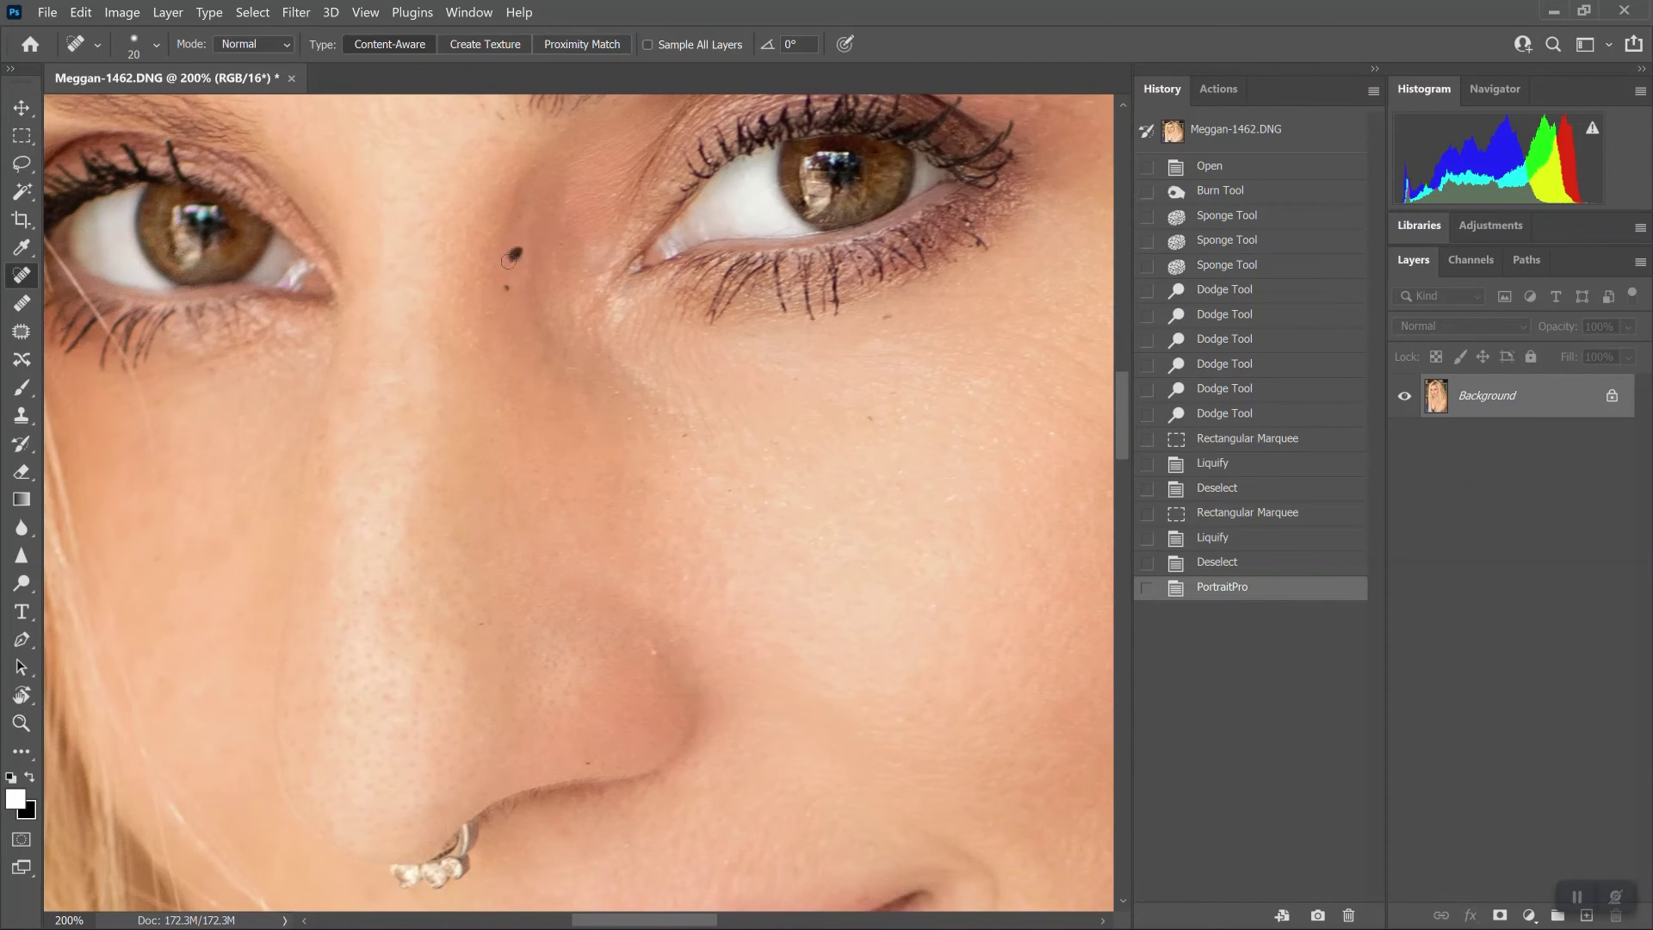
{"action": "left_click", "coordinate": [508, 289]}
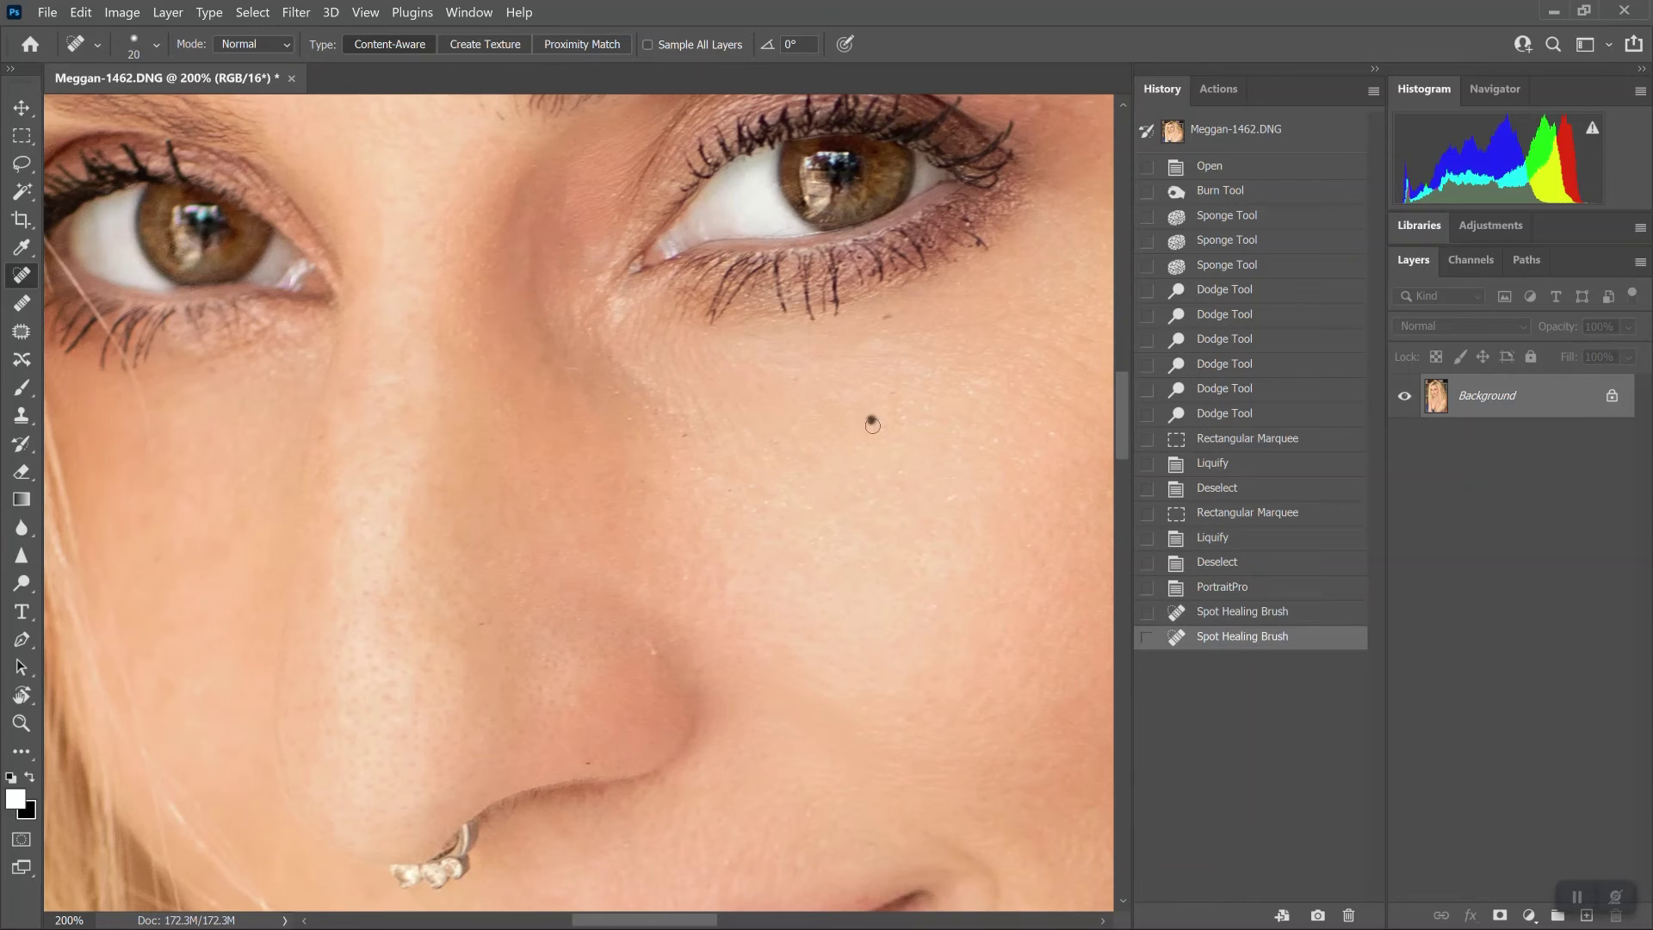
{"action": "left_click", "coordinate": [871, 424]}
{"action": "left_click", "coordinate": [892, 327]}
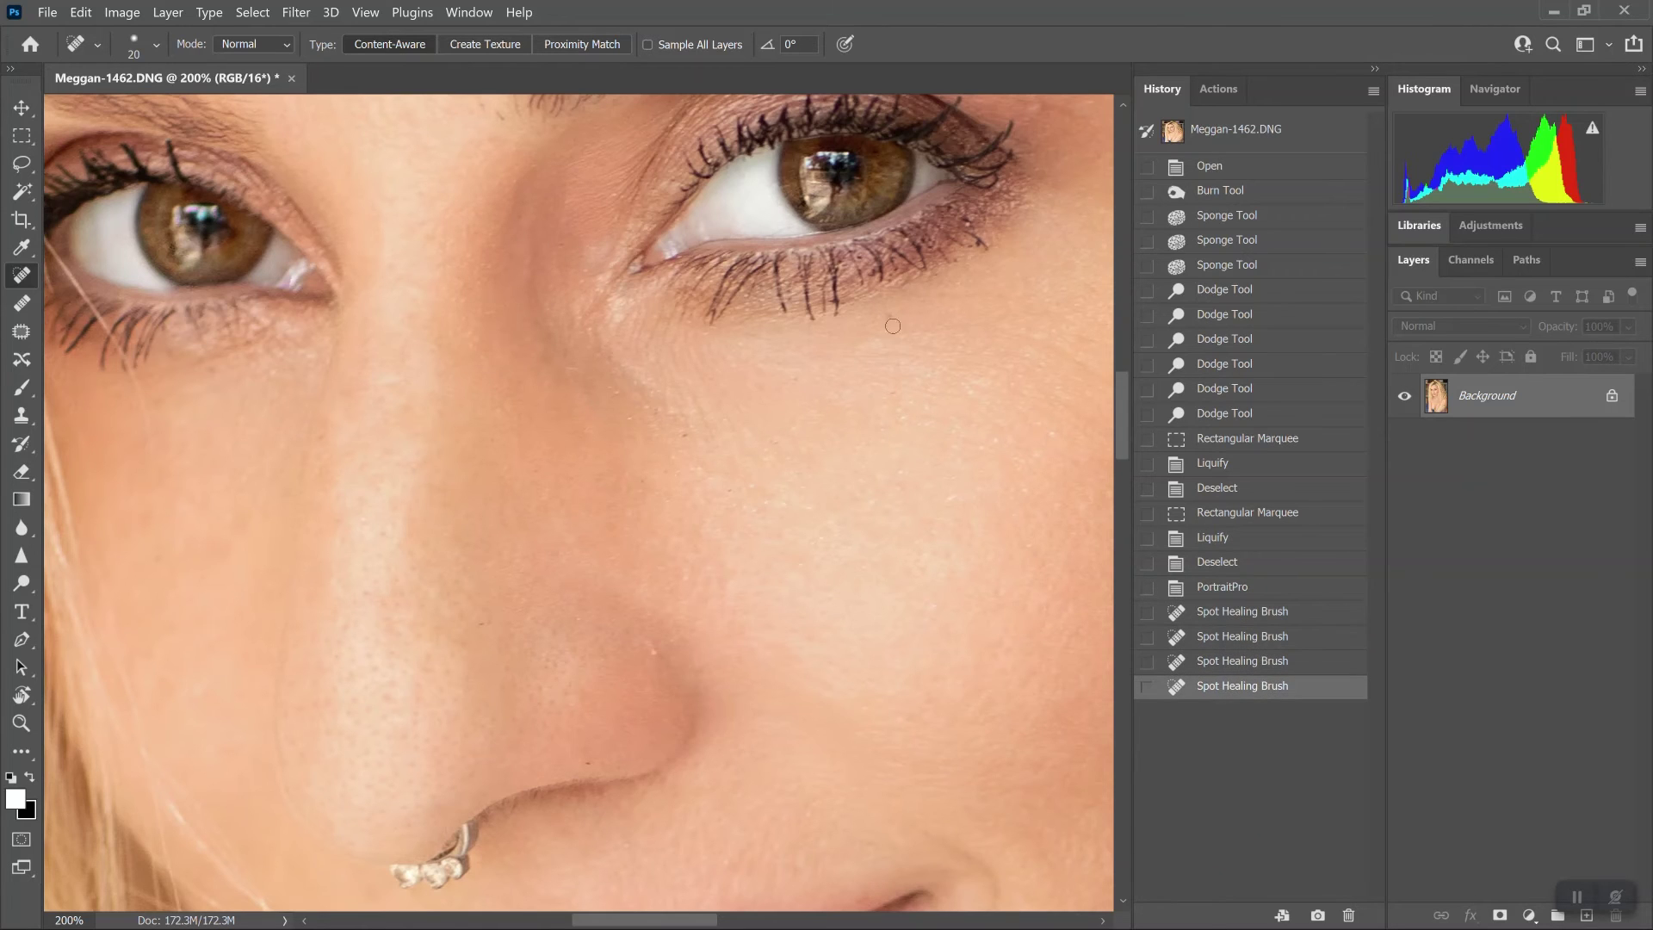
Heal the small blemishes and bright specks between the inner eye corner and the side of the nose
{"action": "left_click", "coordinate": [689, 434]}
{"action": "left_click", "coordinate": [662, 414]}
{"action": "left_click", "coordinate": [635, 421]}
{"action": "left_click", "coordinate": [622, 392]}
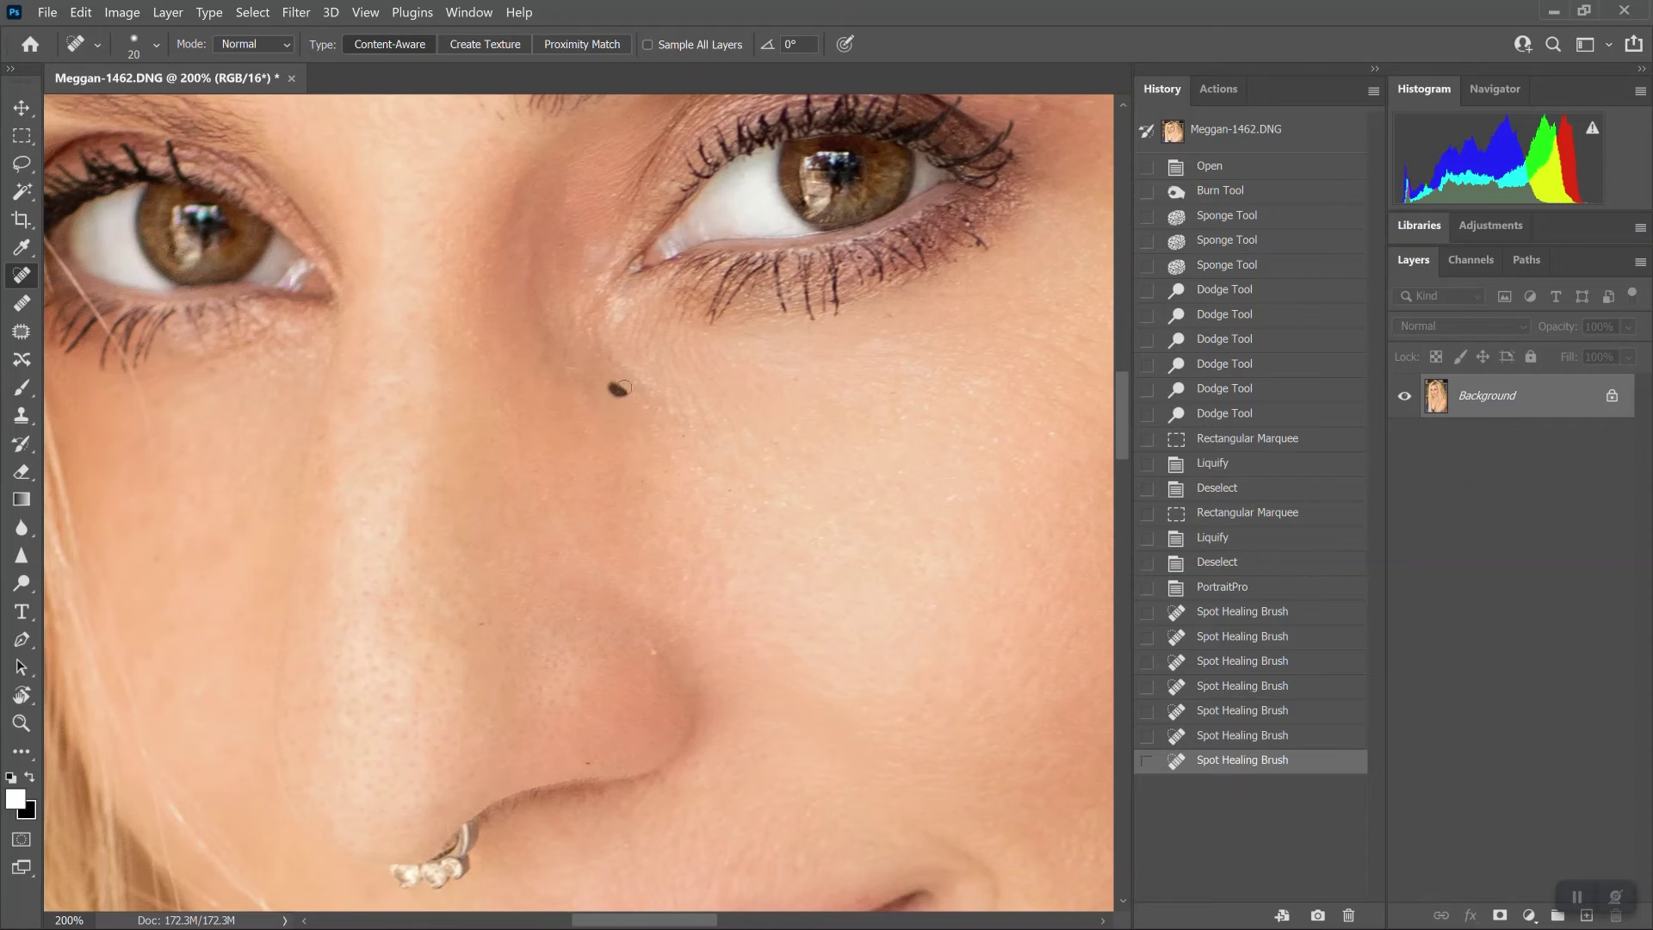
{"action": "left_click", "coordinate": [656, 405]}
{"action": "left_click", "coordinate": [644, 405]}
{"action": "left_click_drag", "start_coordinate": [566, 357], "coordinate": [584, 372]}
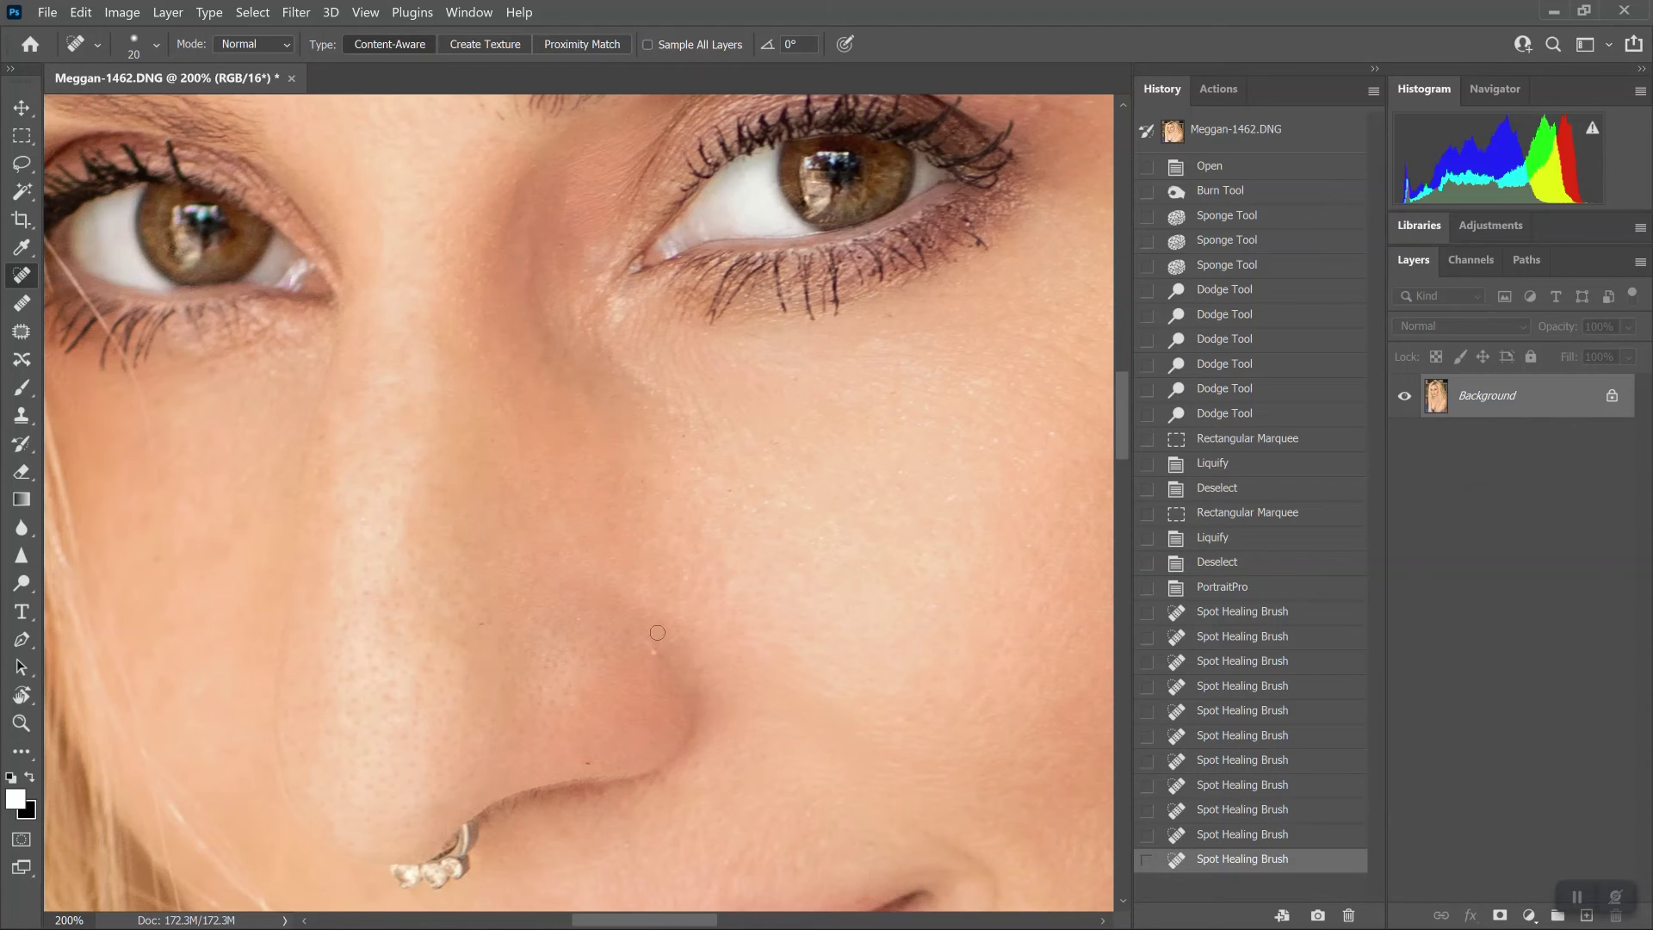
Heal the spots on the side of the nose and nostril, and clean up the skin along the nostril's lower edge
{"action": "left_click_drag", "start_coordinate": [655, 632], "coordinate": [652, 657]}
{"action": "left_click", "coordinate": [590, 762]}
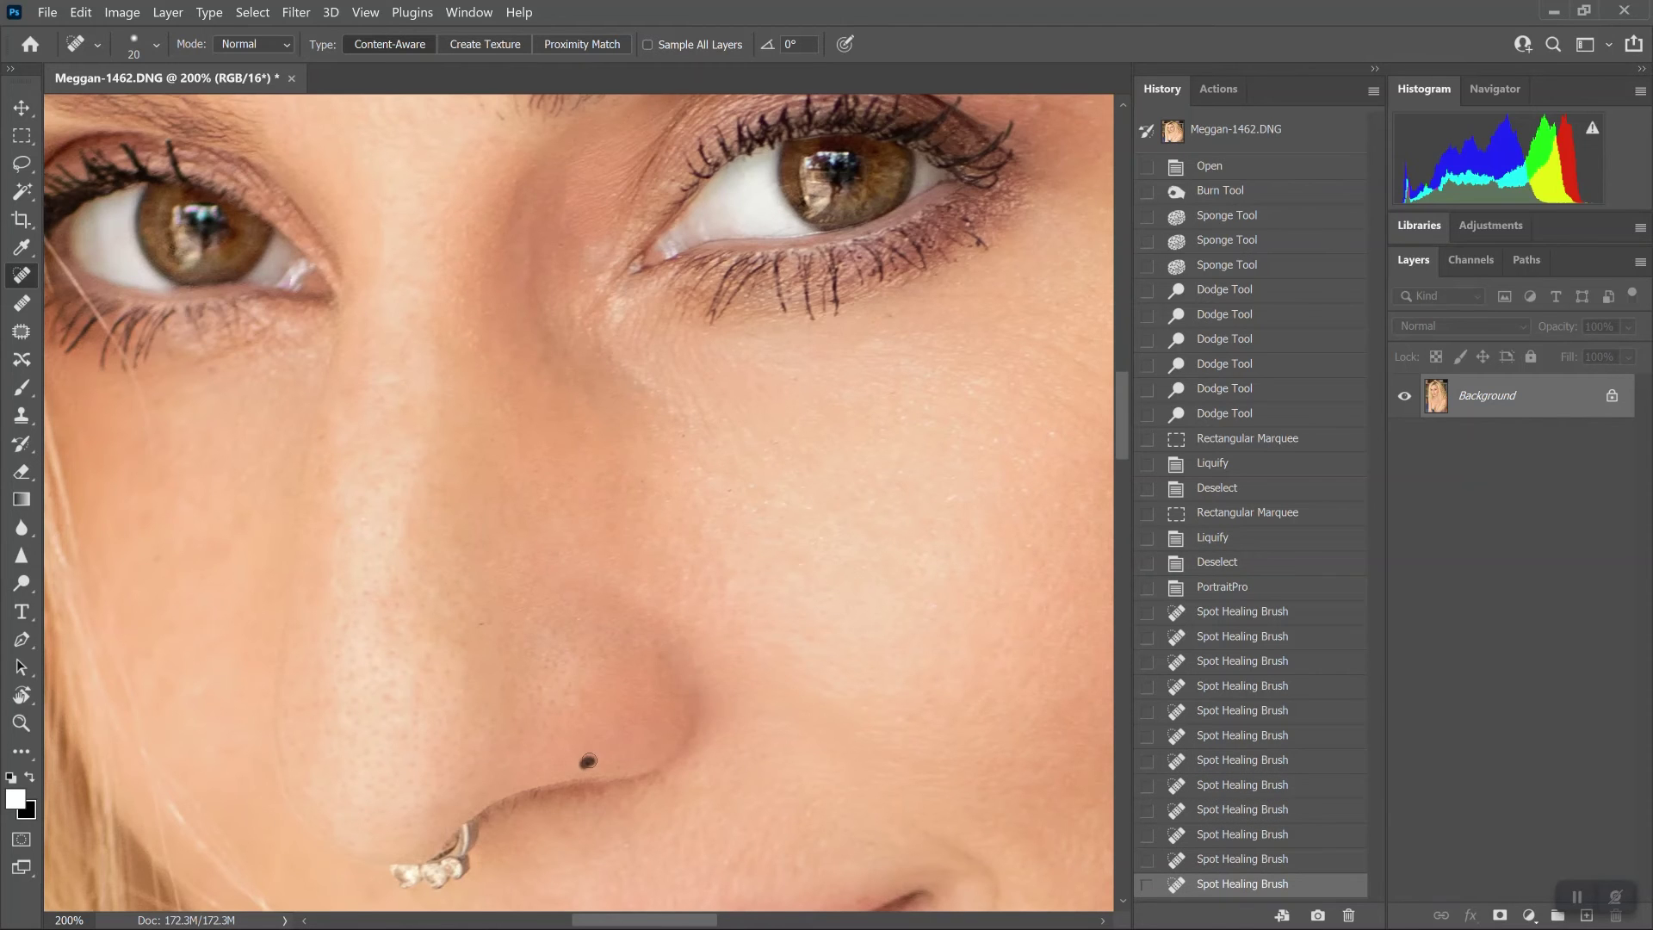
{"action": "left_click", "coordinate": [489, 622]}
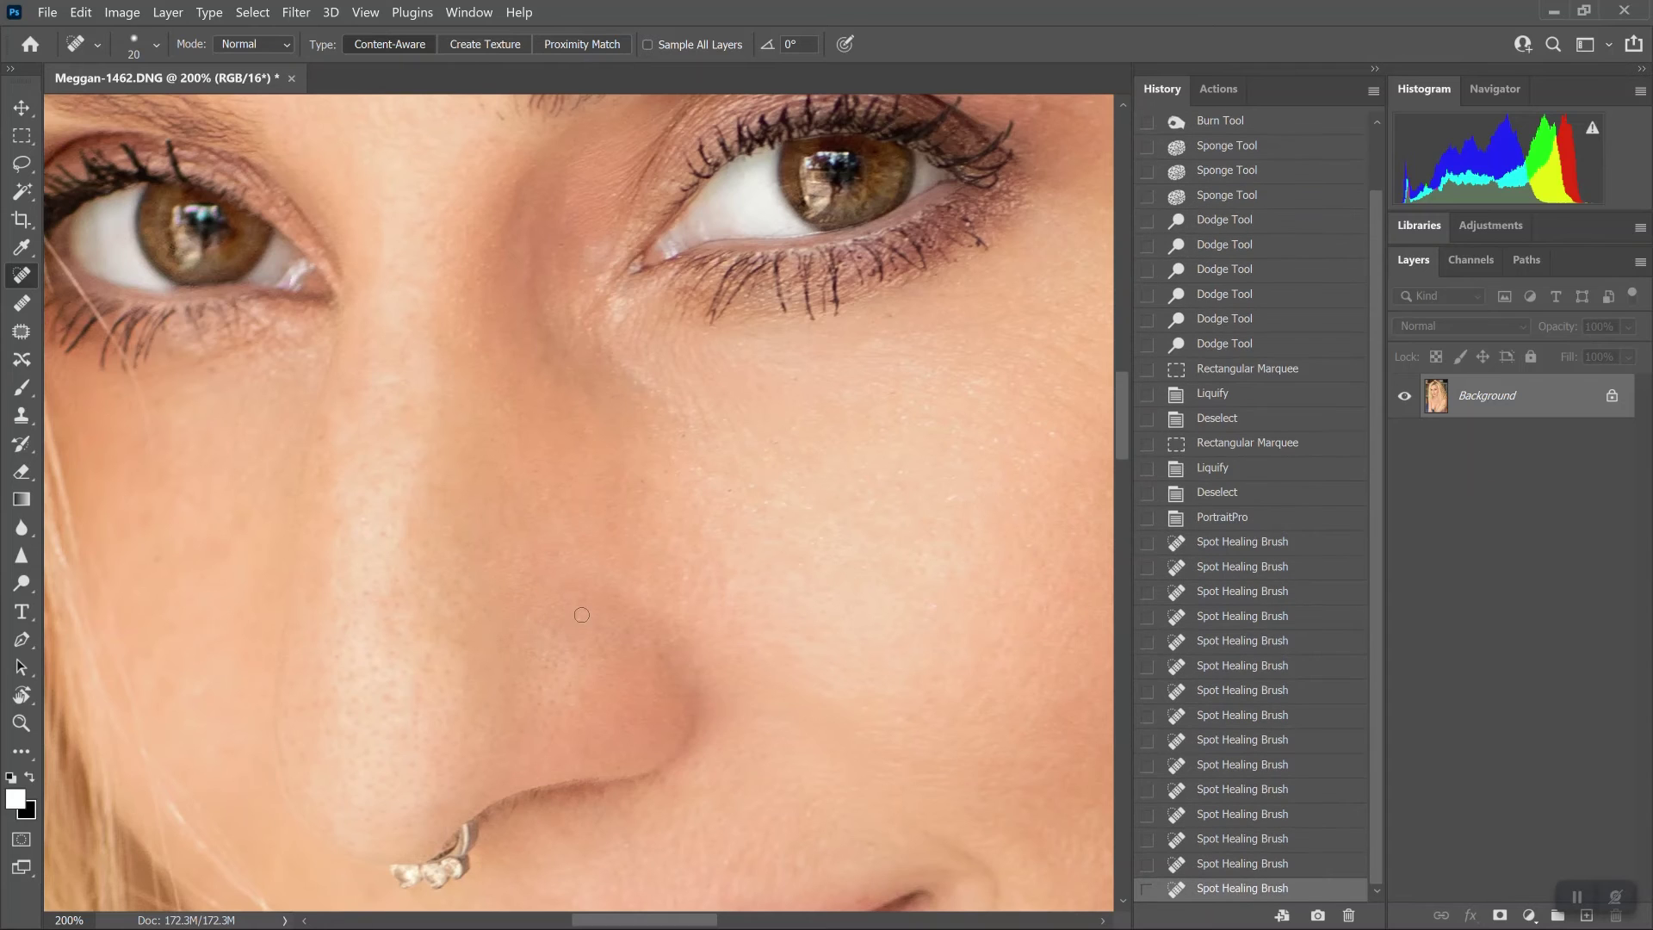
{"action": "left_click_drag", "start_coordinate": [577, 618], "coordinate": [590, 642]}
{"action": "mouse_move", "coordinate": [514, 813]}
{"action": "left_mouse_down"}
{"action": "mouse_move", "coordinate": [536, 789]}
{"action": "mouse_move", "coordinate": [514, 801]}
{"action": "left_mouse_up"}
{"action": "mouse_move", "coordinate": [516, 823]}
{"action": "left_mouse_down"}
{"action": "mouse_move", "coordinate": [501, 805]}
{"action": "mouse_move", "coordinate": [542, 801]}
{"action": "mouse_move", "coordinate": [484, 818]}
{"action": "mouse_move", "coordinate": [502, 828]}
{"action": "mouse_move", "coordinate": [504, 809]}
{"action": "mouse_move", "coordinate": [590, 793]}
{"action": "left_mouse_up"}
{"action": "left_click_drag", "start_coordinate": [605, 793], "coordinate": [590, 791]}
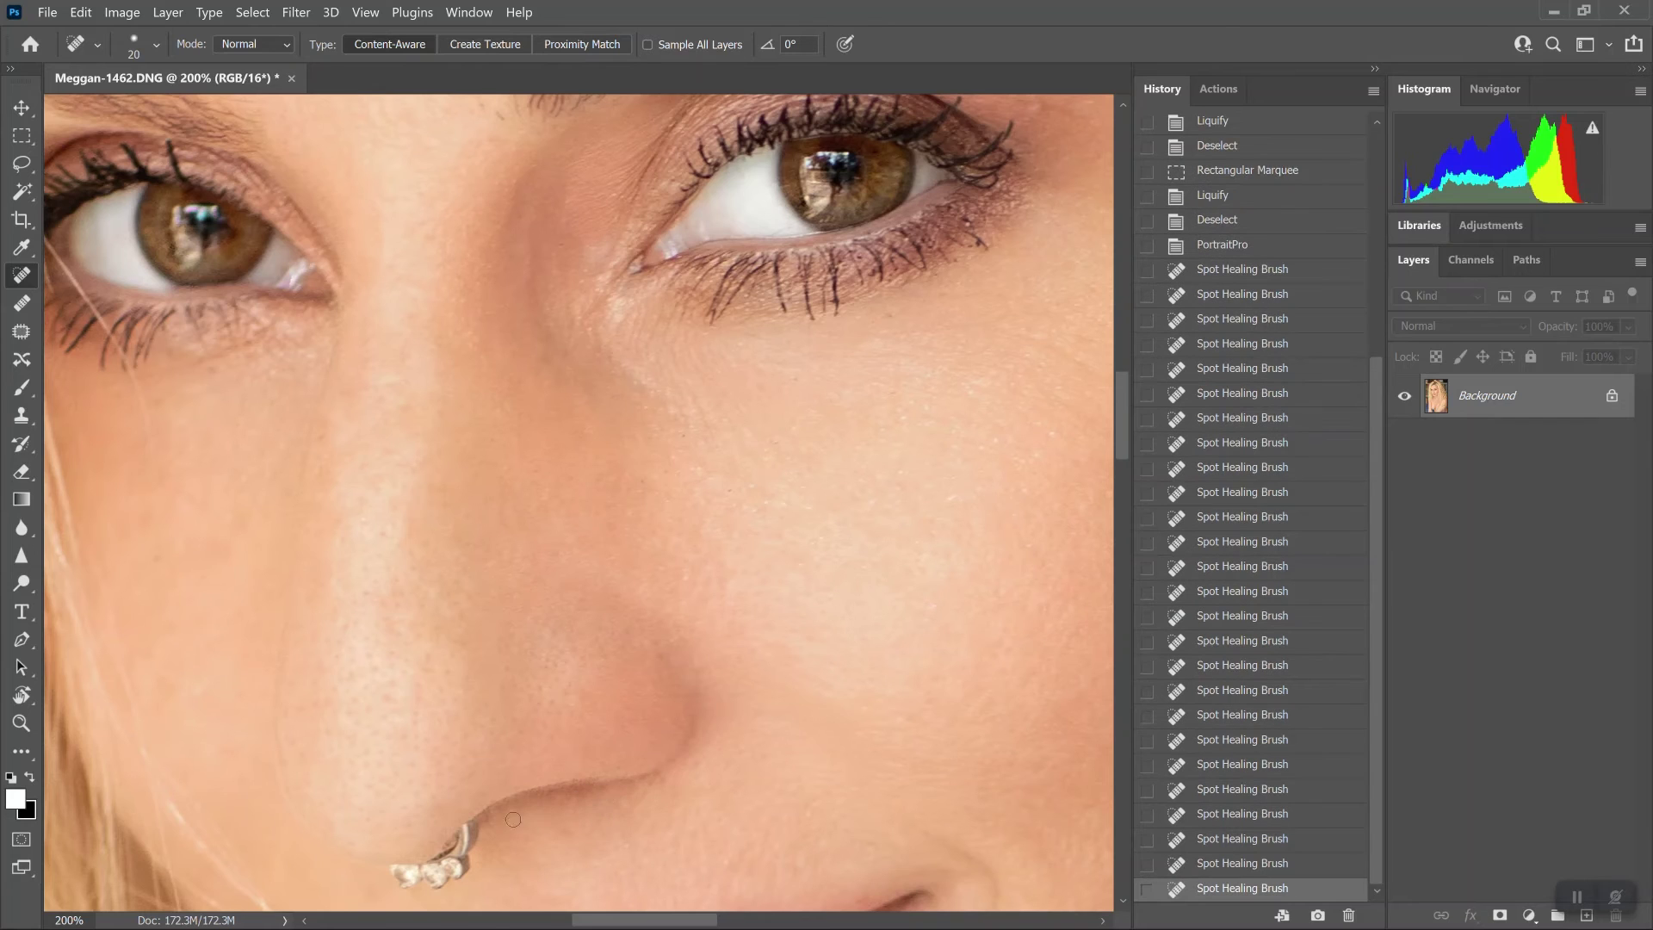
{"action": "left_click_drag", "start_coordinate": [493, 816], "coordinate": [484, 812]}
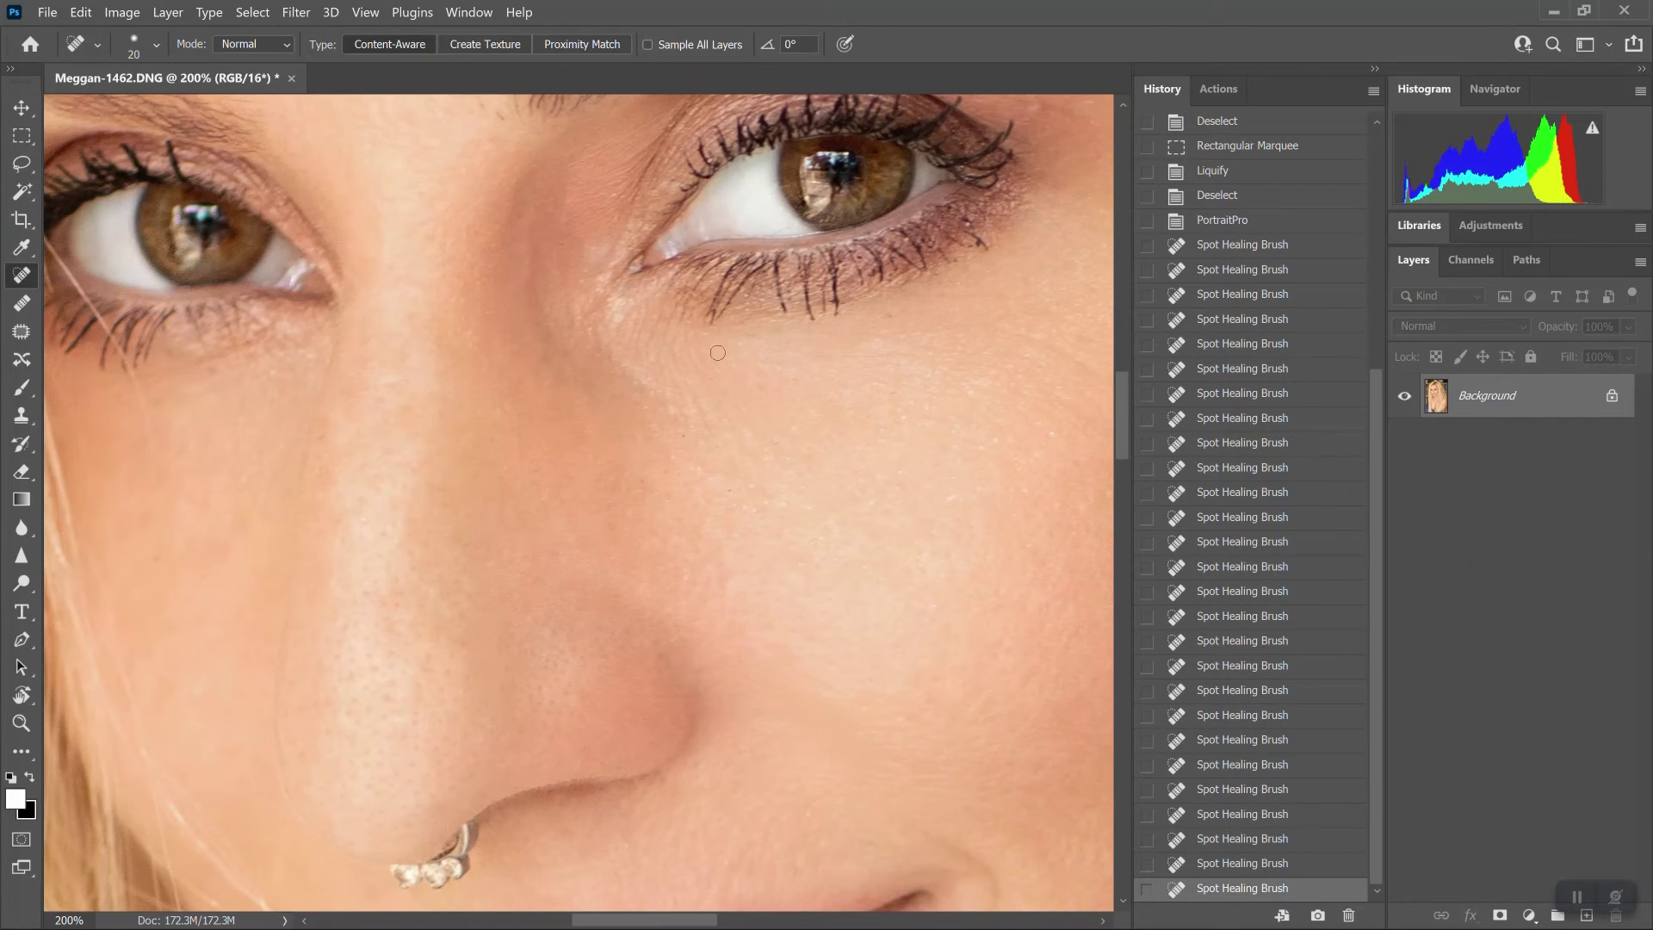
Heal the mark below the lower lashes and the small specks across the cheek
{"action": "left_click_drag", "start_coordinate": [895, 321], "coordinate": [889, 323]}
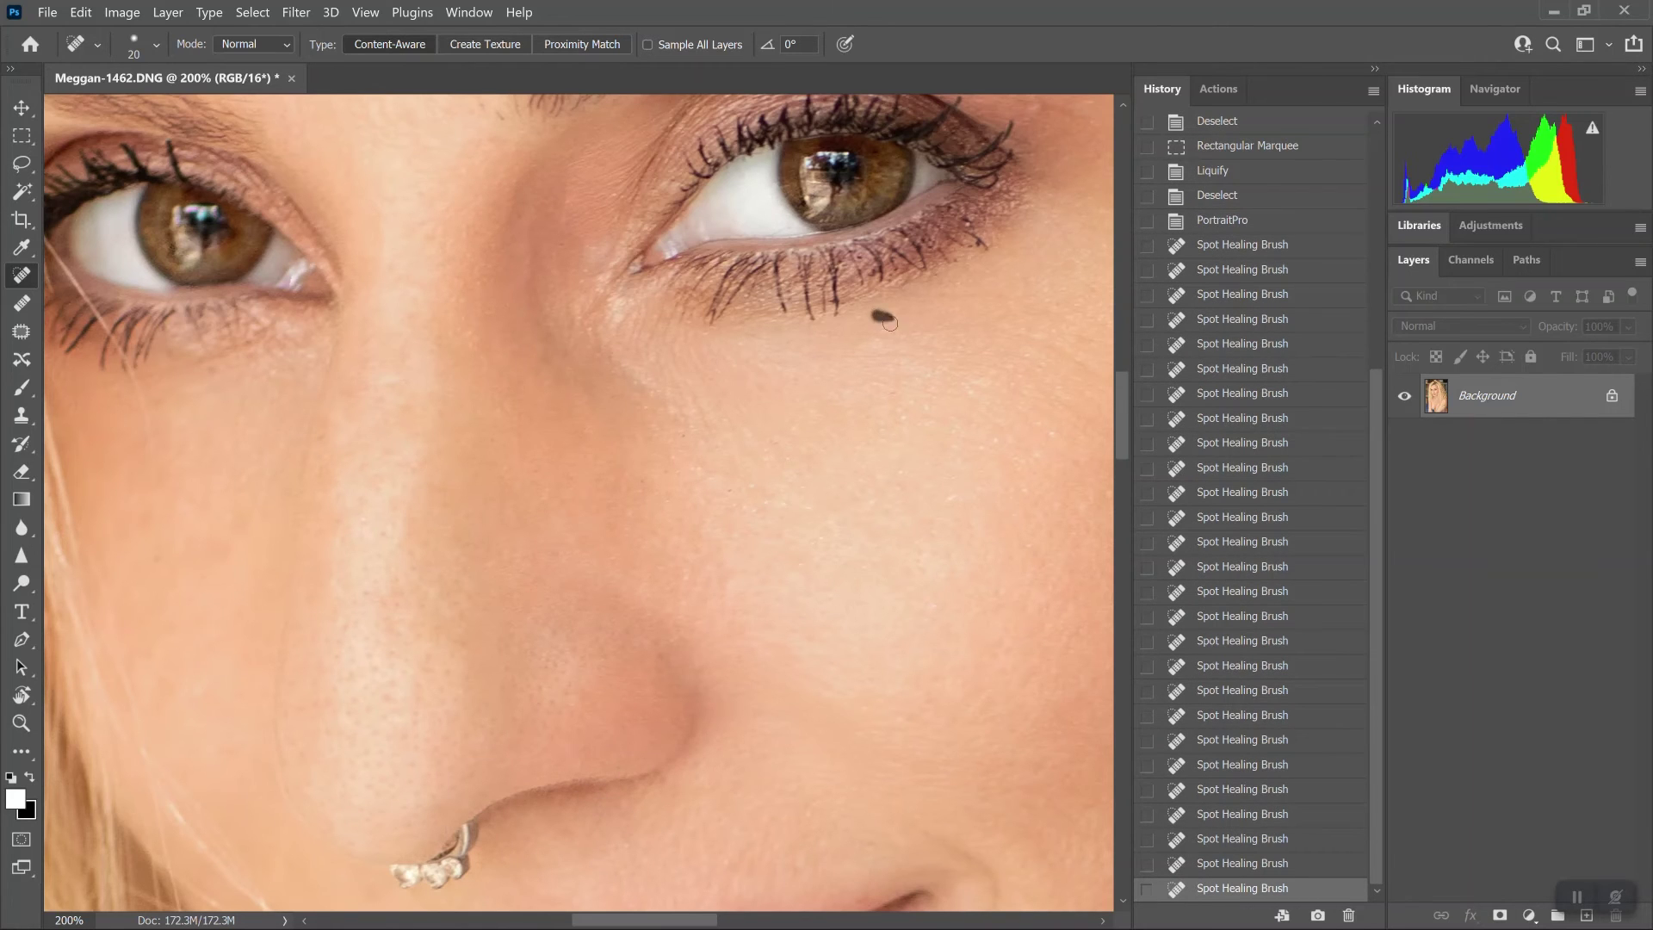
{"action": "left_click", "coordinate": [727, 491]}
{"action": "left_click", "coordinate": [755, 490]}
{"action": "left_click", "coordinate": [765, 500]}
{"action": "left_click", "coordinate": [752, 509]}
{"action": "left_click", "coordinate": [784, 505]}
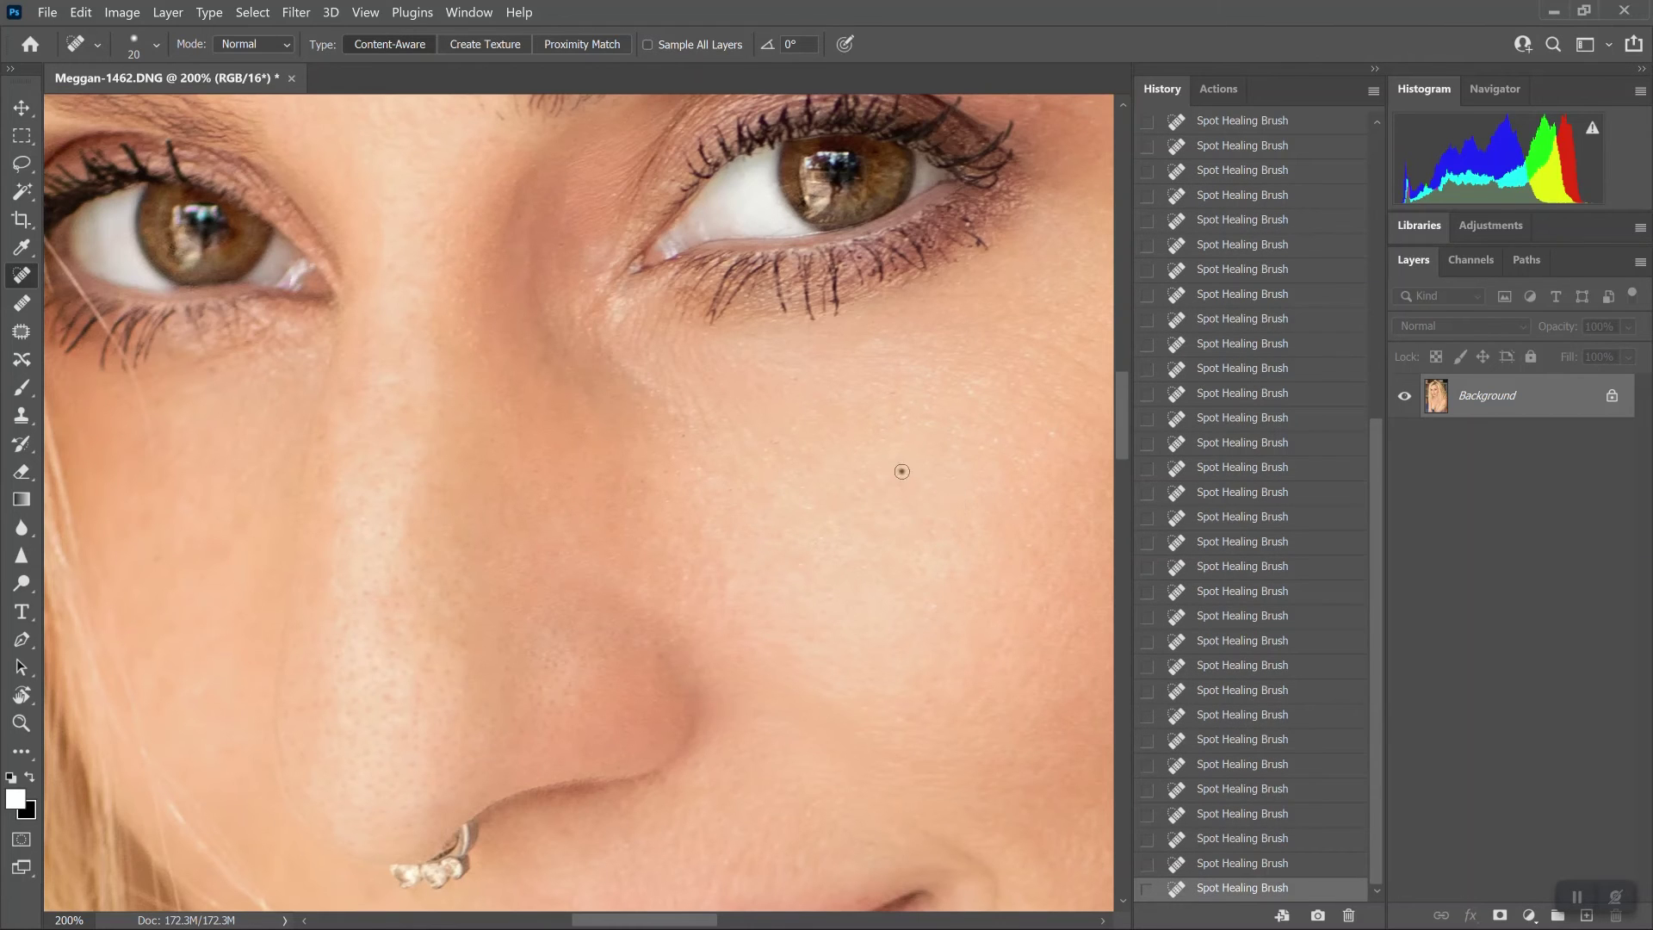
{"action": "left_click", "coordinate": [903, 397]}
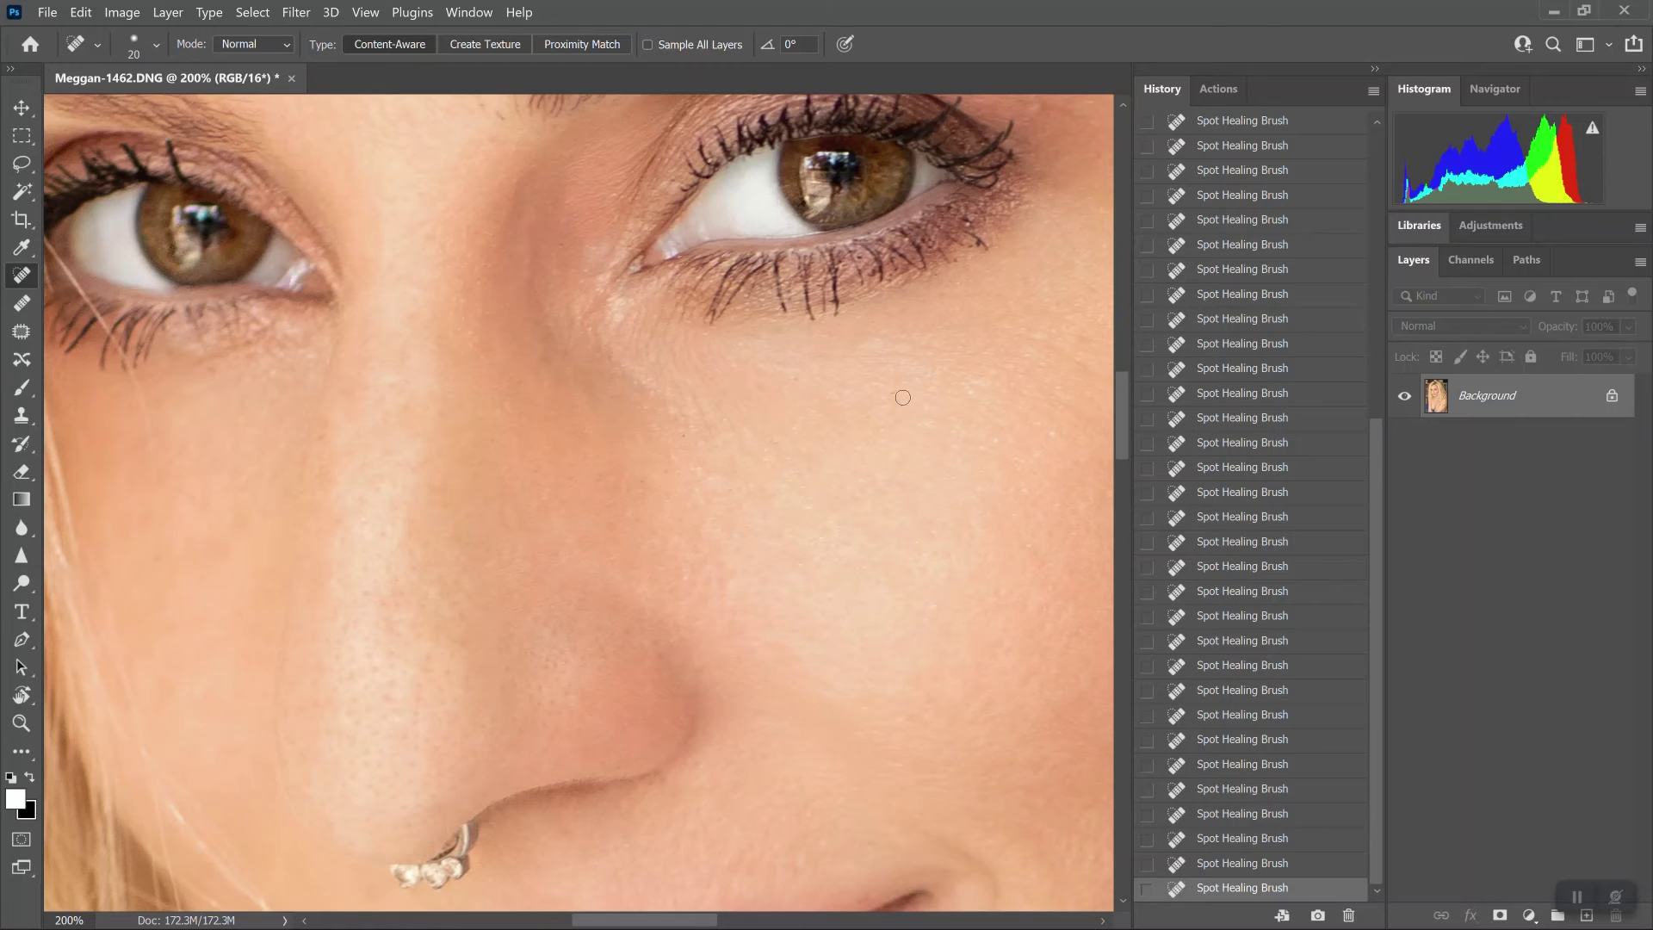
{"action": "left_click", "coordinate": [795, 377]}
Clone clean eye white over the fine hair crossing the eye nearest the hair, using the Clone Stamp at 38% opacity
{"action": "left_click_drag", "start_coordinate": [580, 452], "coordinate": [602, 572]}
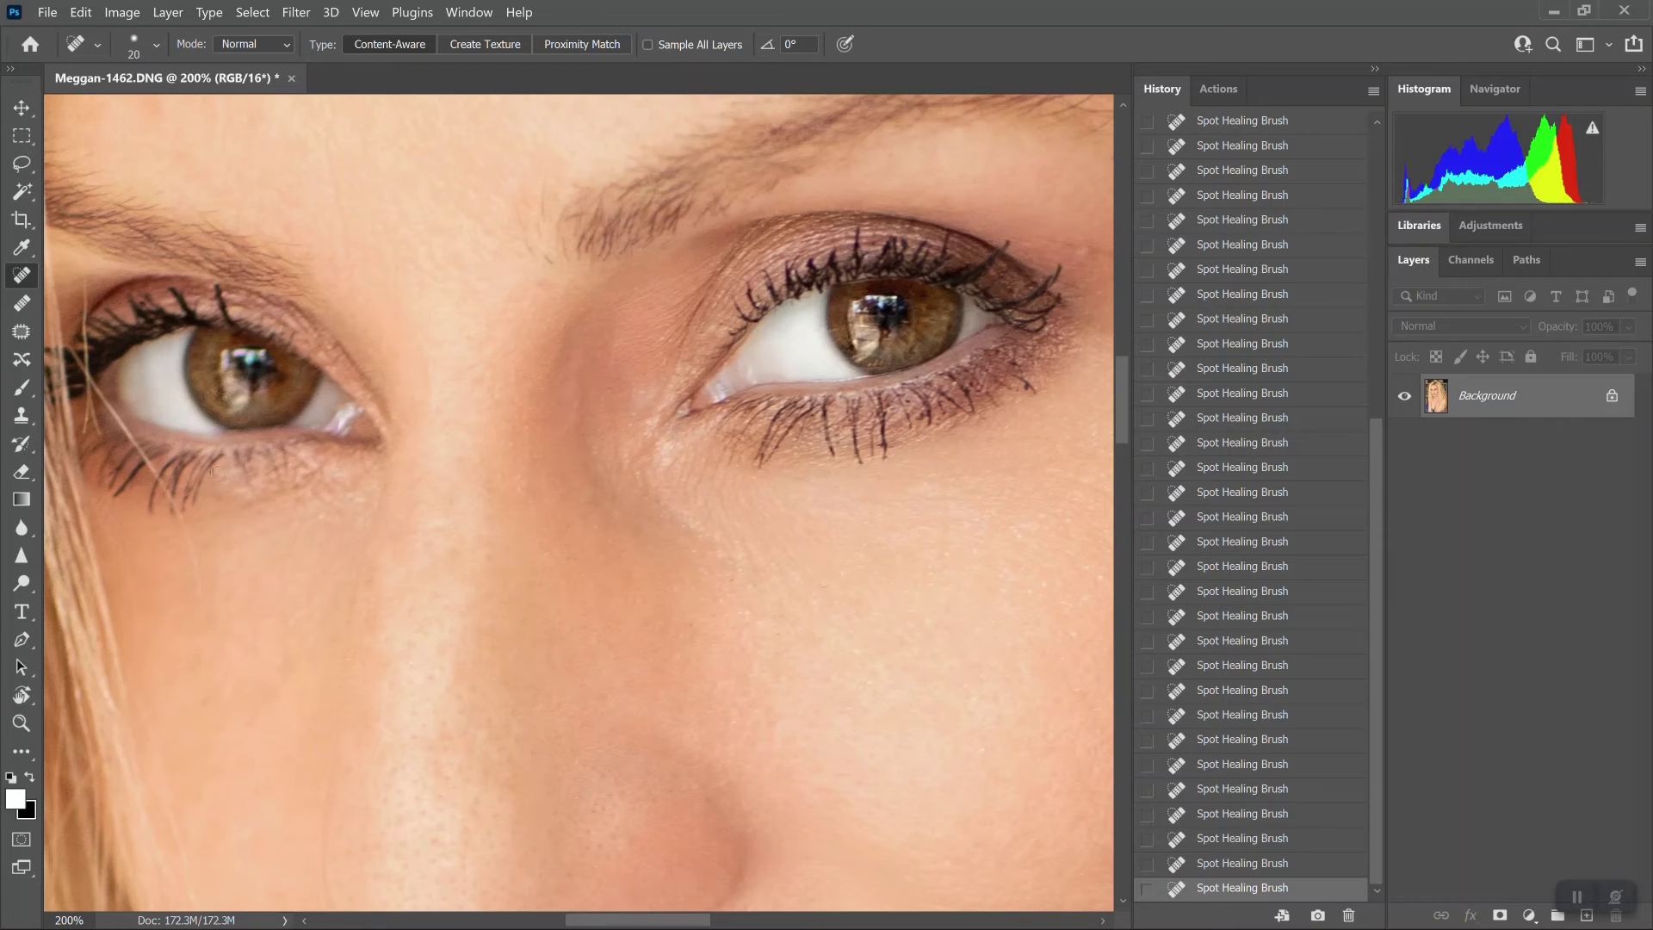
{"action": "key", "text": "s"}
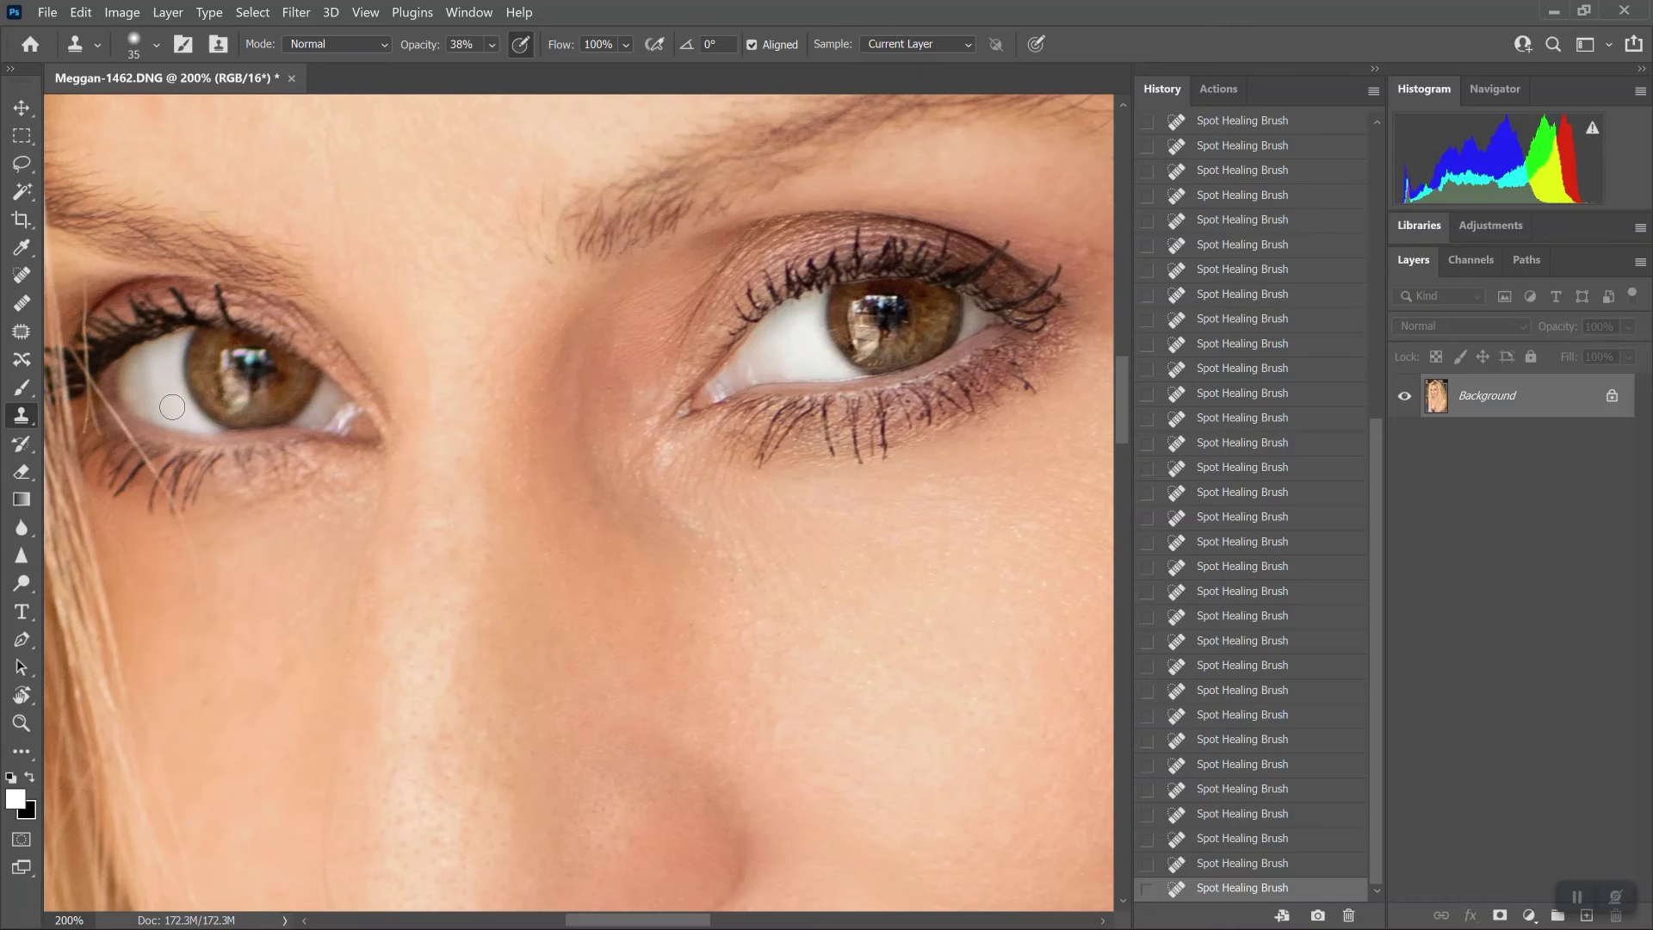
{"action": "left_click", "coordinate": [171, 403], "text": "alt"}
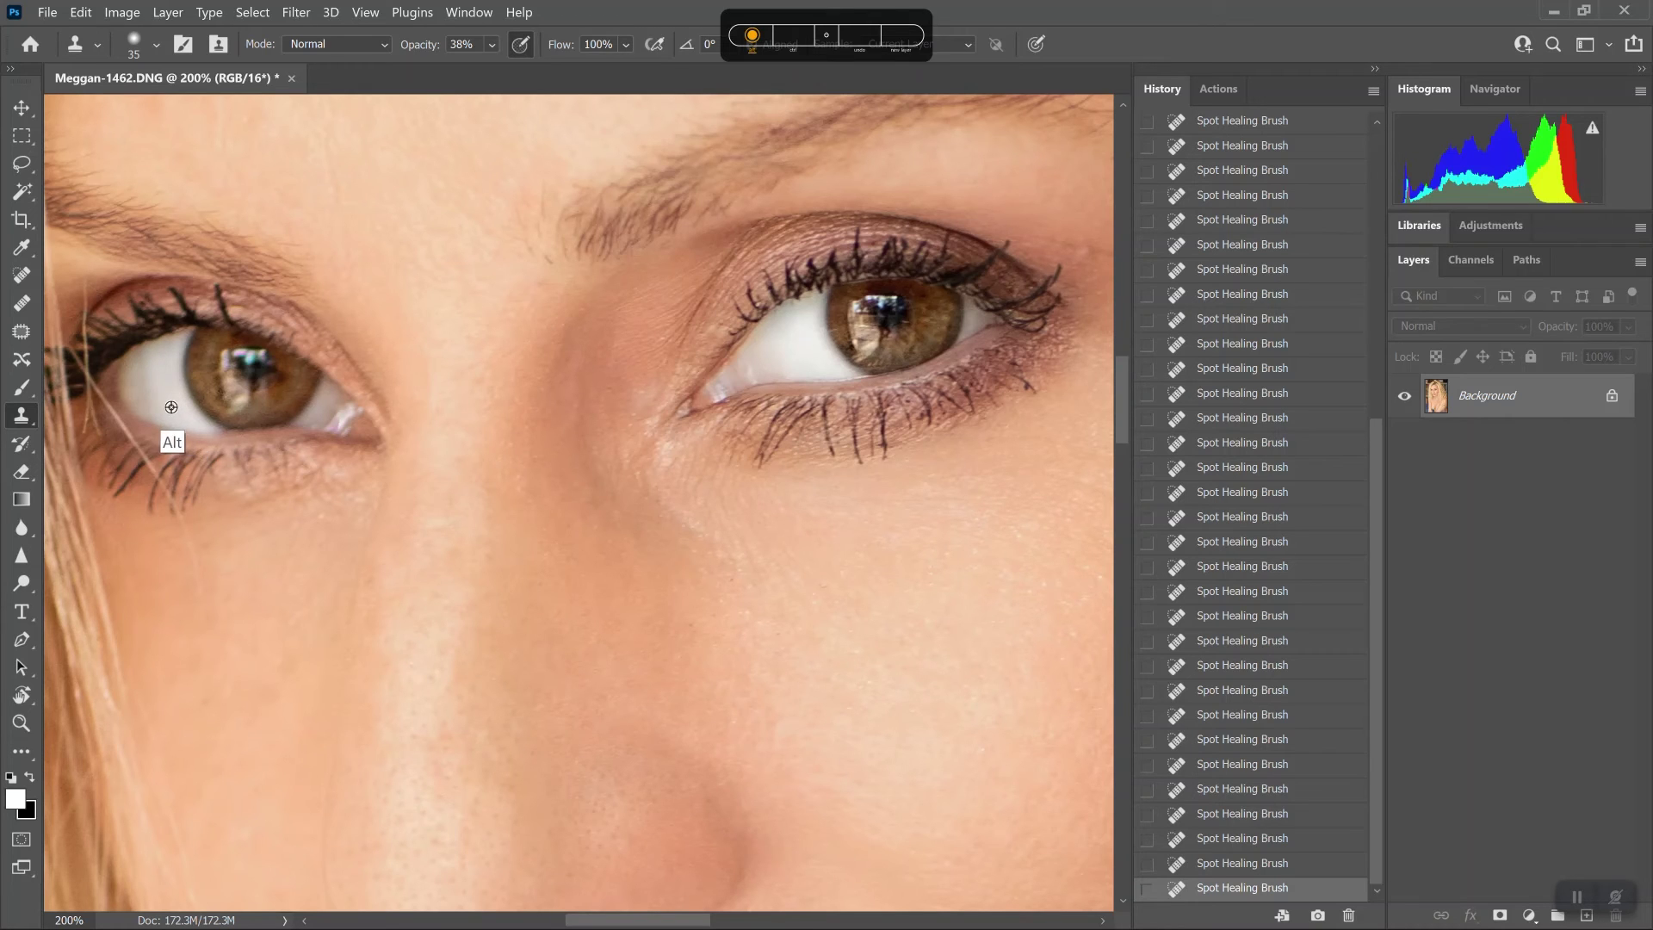
{"action": "left_click_drag", "start_coordinate": [151, 403], "coordinate": [153, 383]}
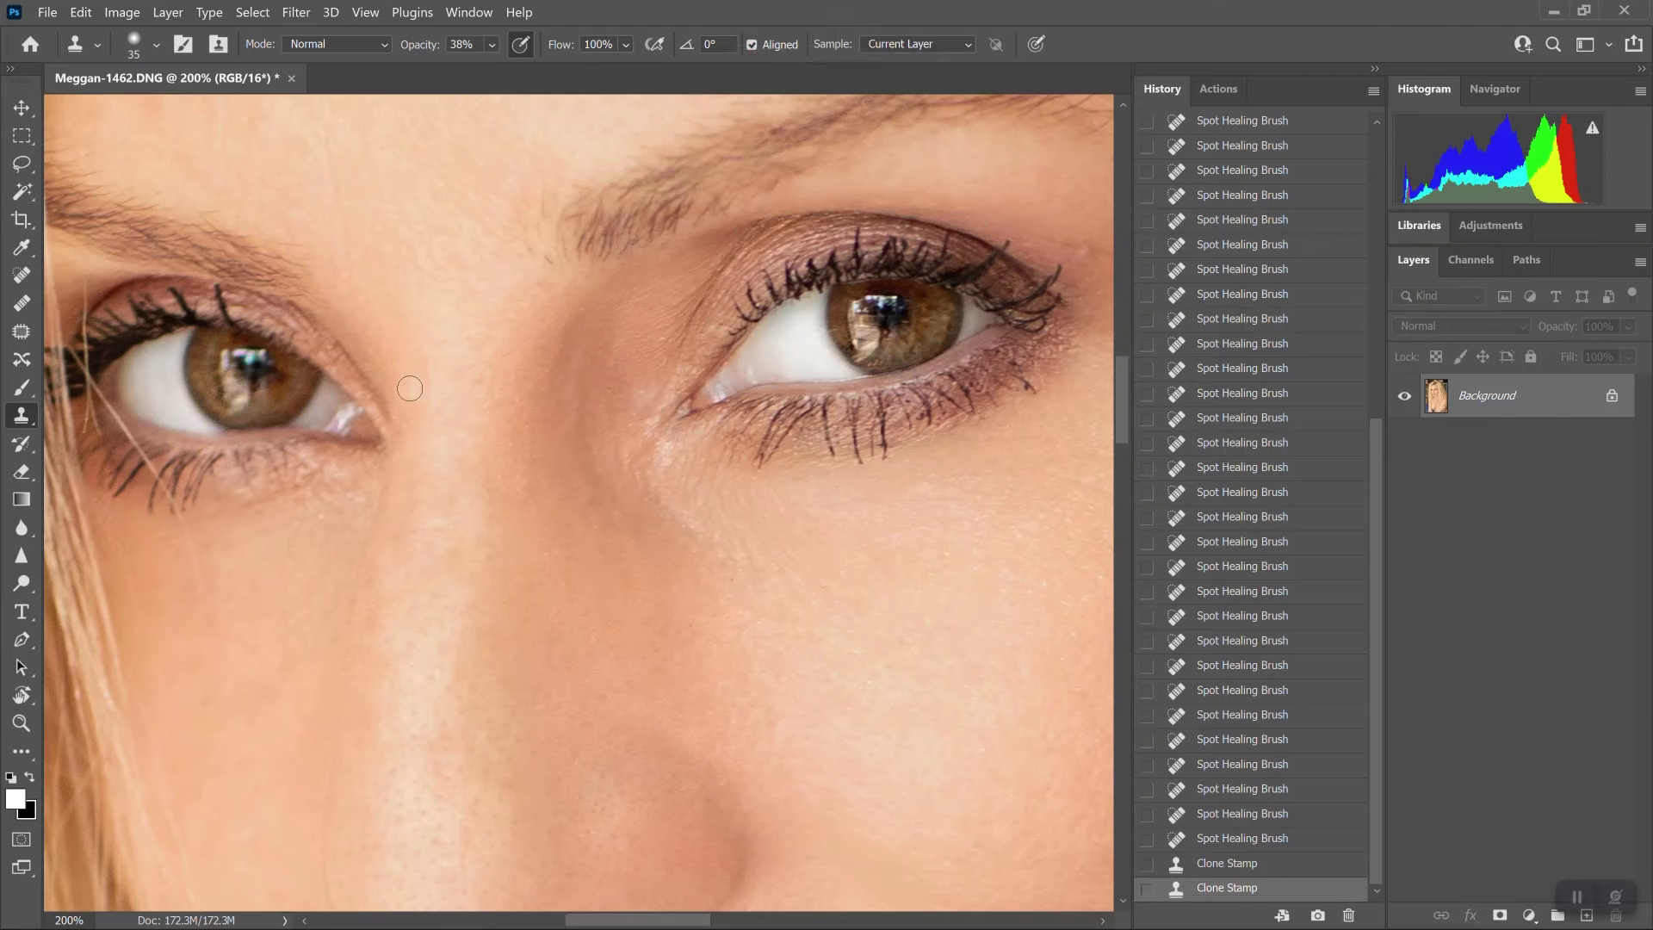
Clone smooth skin beside the inner eye corner and along the shaded side of the nose bridge
{"action": "key", "text": "alt"}
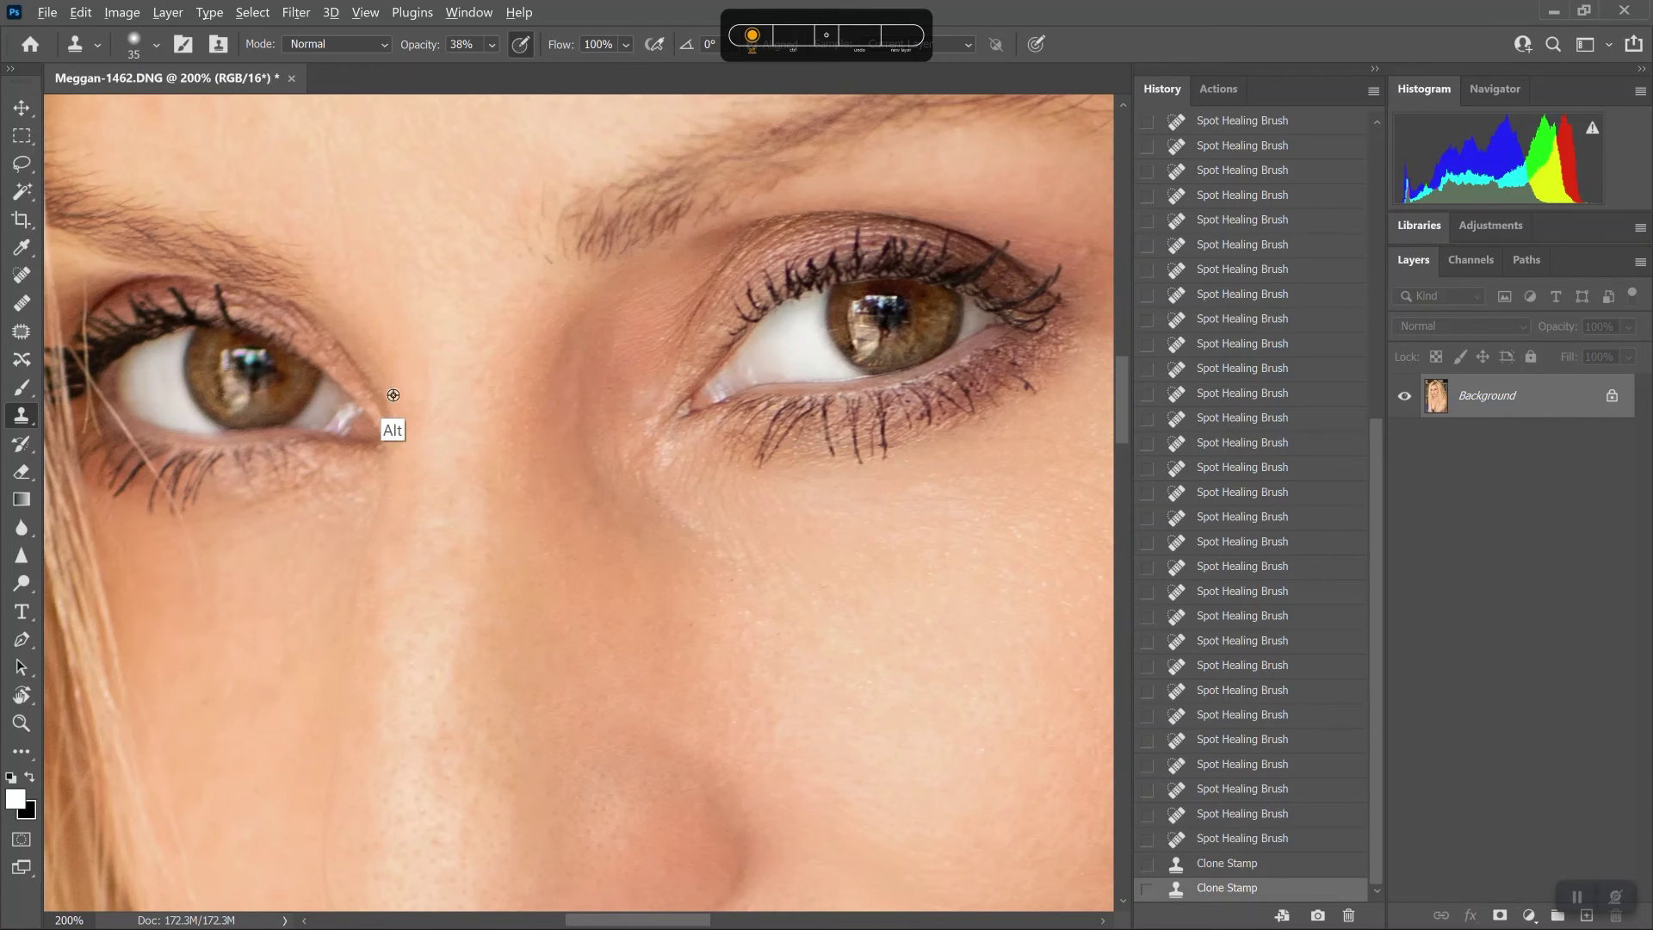
{"action": "left_click", "coordinate": [394, 375], "text": "alt"}
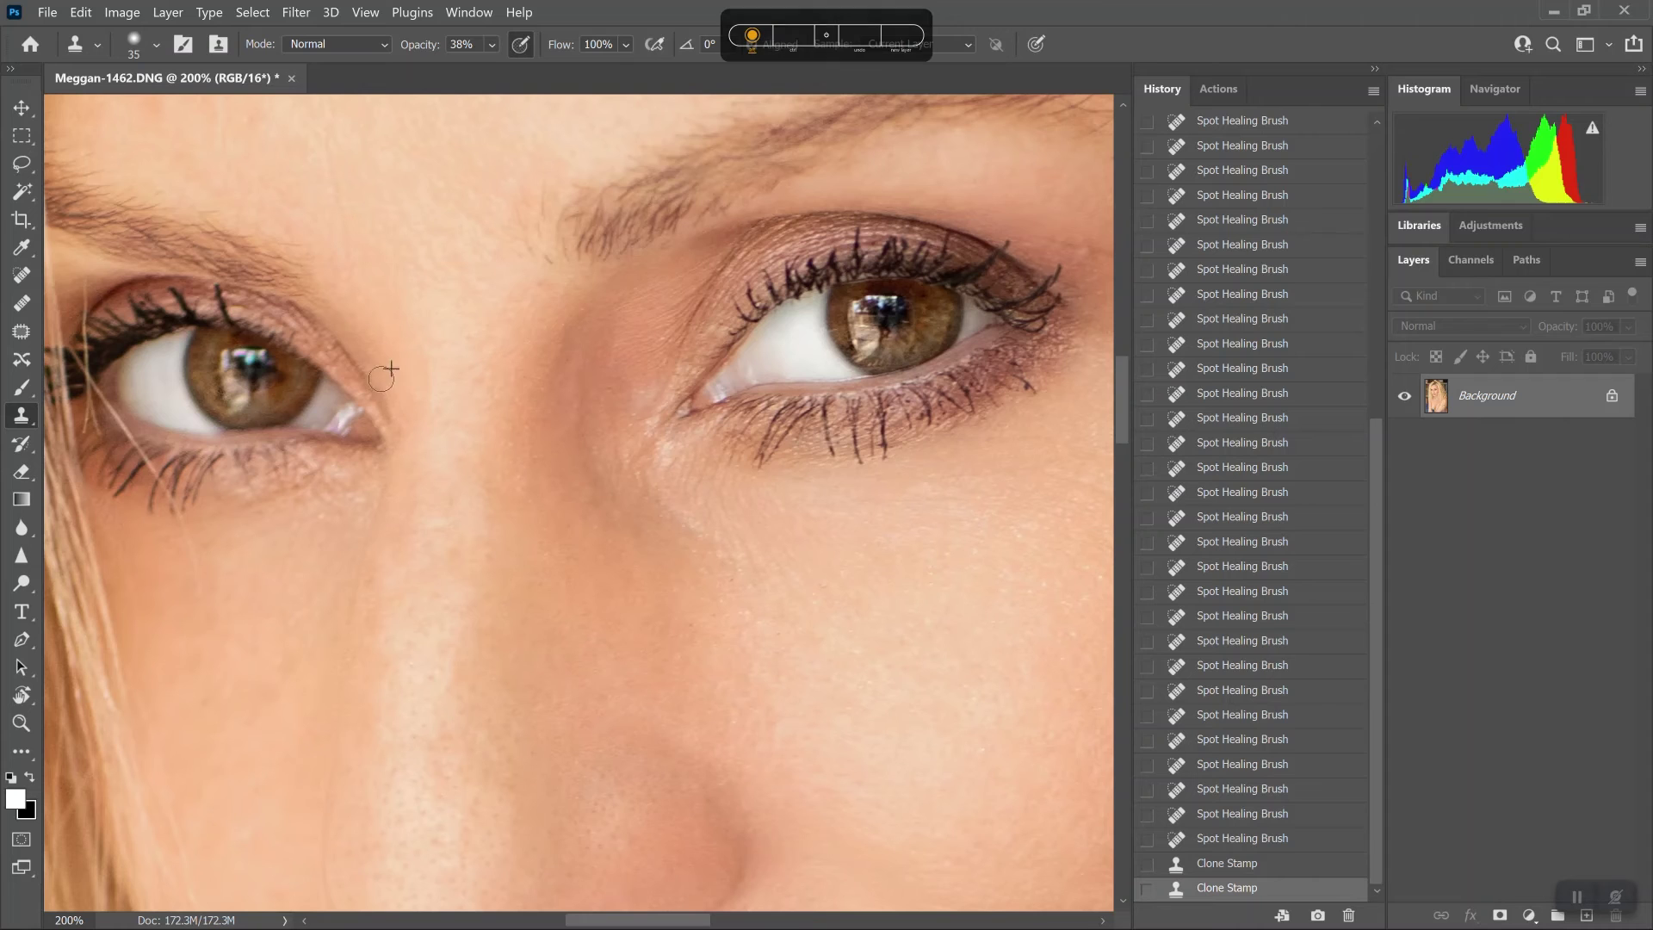
{"action": "left_click", "coordinate": [551, 336]}
{"action": "left_click", "coordinate": [532, 306]}
{"action": "key", "text": "alt"}
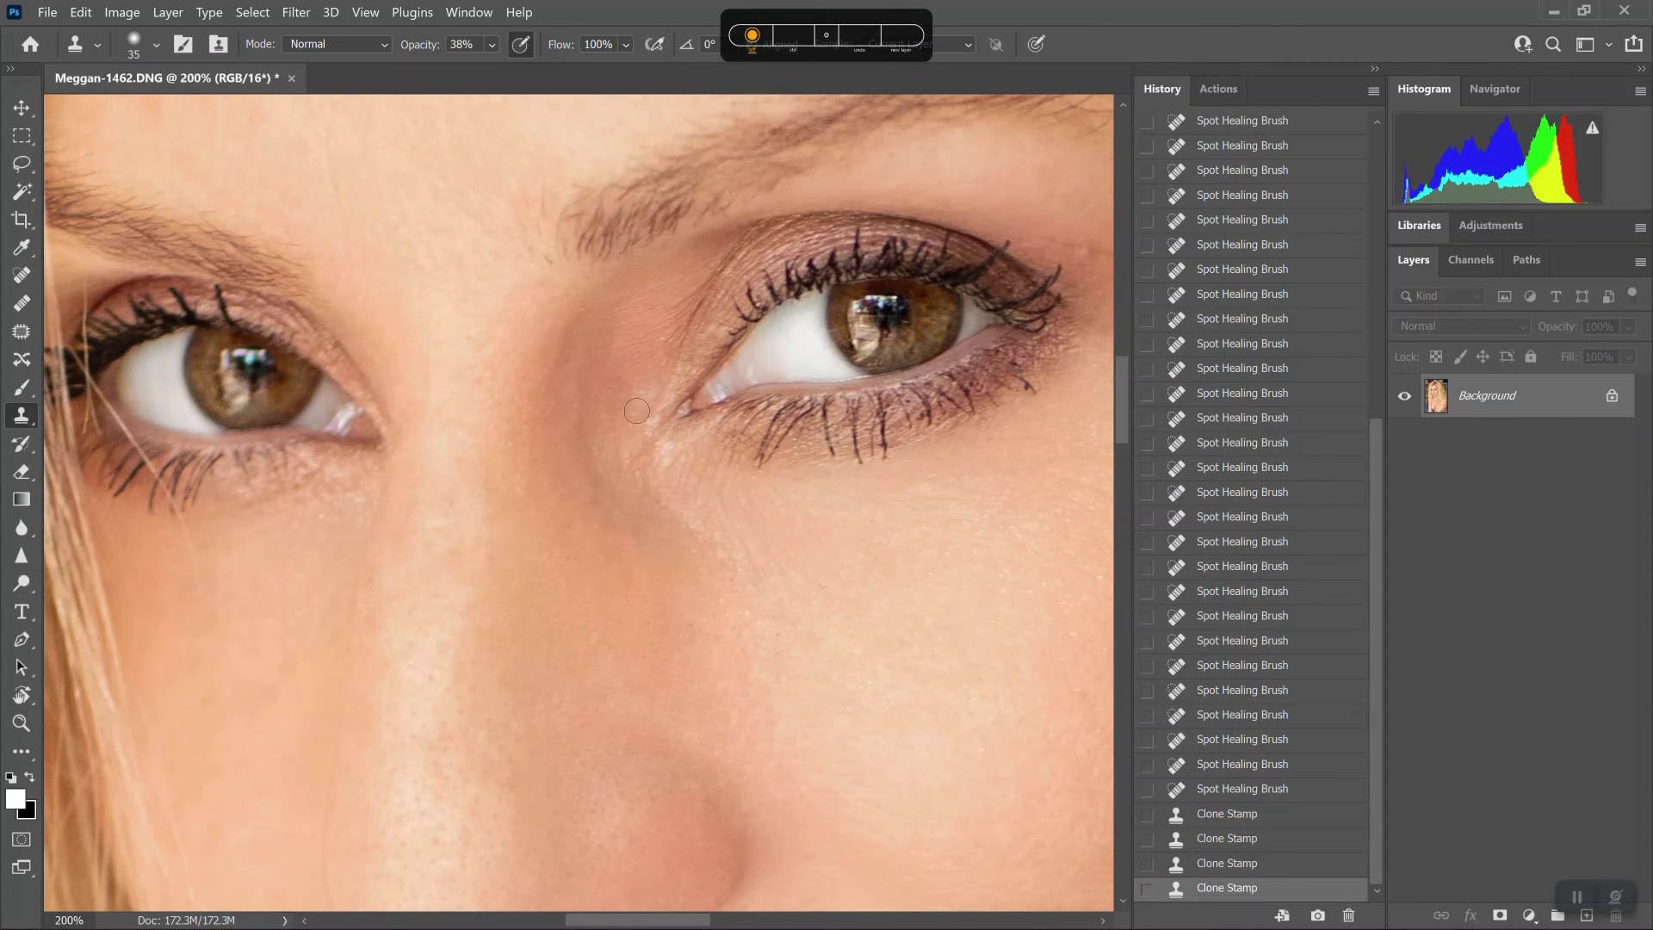
{"action": "key", "text": "space"}
{"action": "left_click_drag", "start_coordinate": [637, 478], "coordinate": [775, 654]}
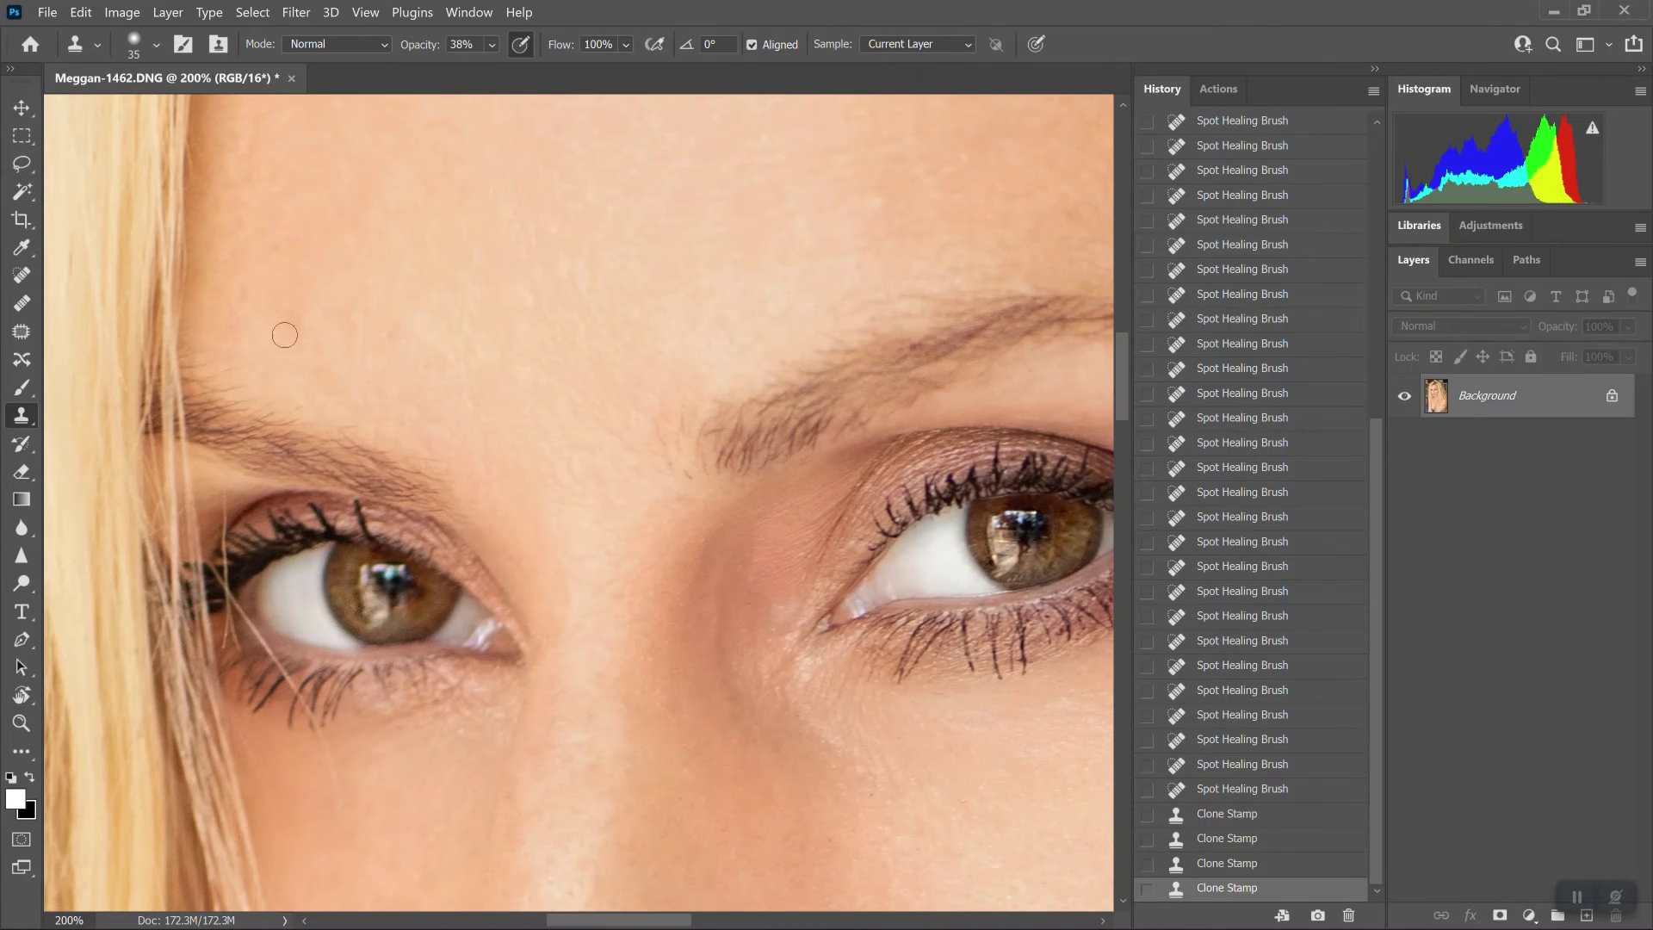
Spot-heal the stray hairs and small marks around the inner end of the fully visible eyebrow, above its arch and on the lid below
{"action": "left_click", "coordinate": [26, 276]}
{"action": "left_click_drag", "start_coordinate": [689, 383], "coordinate": [673, 435]}
{"action": "mouse_move", "coordinate": [659, 397]}
{"action": "left_mouse_down"}
{"action": "mouse_move", "coordinate": [663, 444]}
{"action": "mouse_move", "coordinate": [683, 440]}
{"action": "mouse_move", "coordinate": [681, 417]}
{"action": "mouse_move", "coordinate": [659, 437]}
{"action": "left_mouse_up"}
{"action": "left_click_drag", "start_coordinate": [655, 452], "coordinate": [694, 495]}
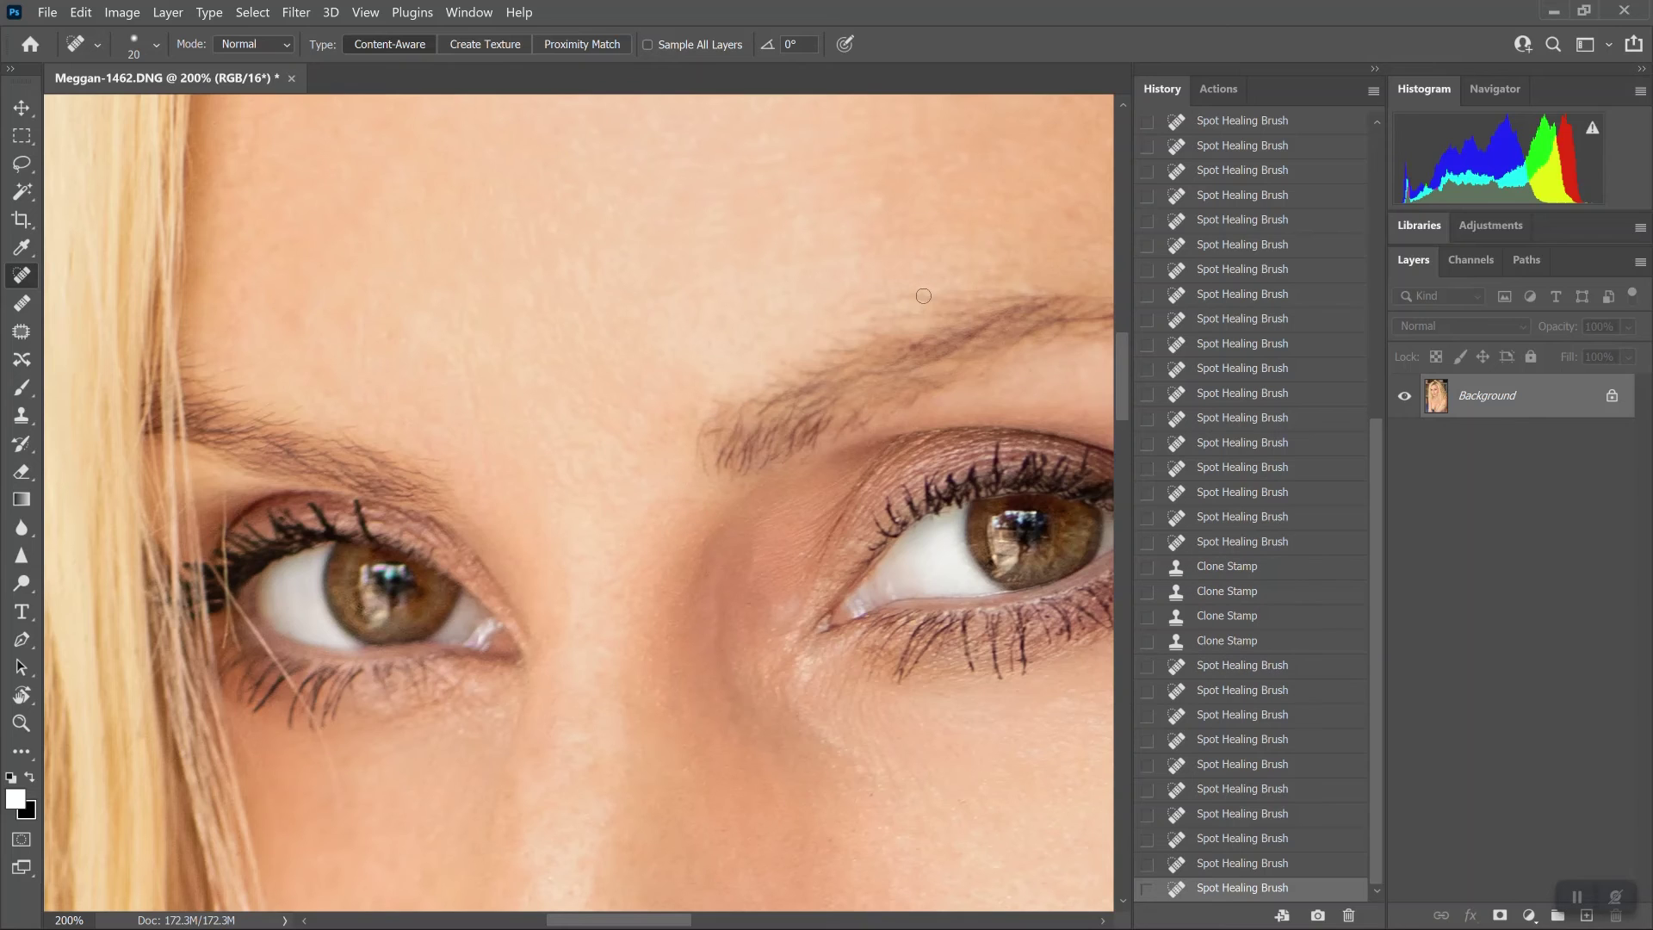
{"action": "left_click_drag", "start_coordinate": [923, 295], "coordinate": [940, 290]}
{"action": "mouse_move", "coordinate": [863, 433]}
{"action": "left_mouse_down"}
{"action": "mouse_move", "coordinate": [870, 450]}
{"action": "mouse_move", "coordinate": [802, 487]}
{"action": "left_mouse_up"}
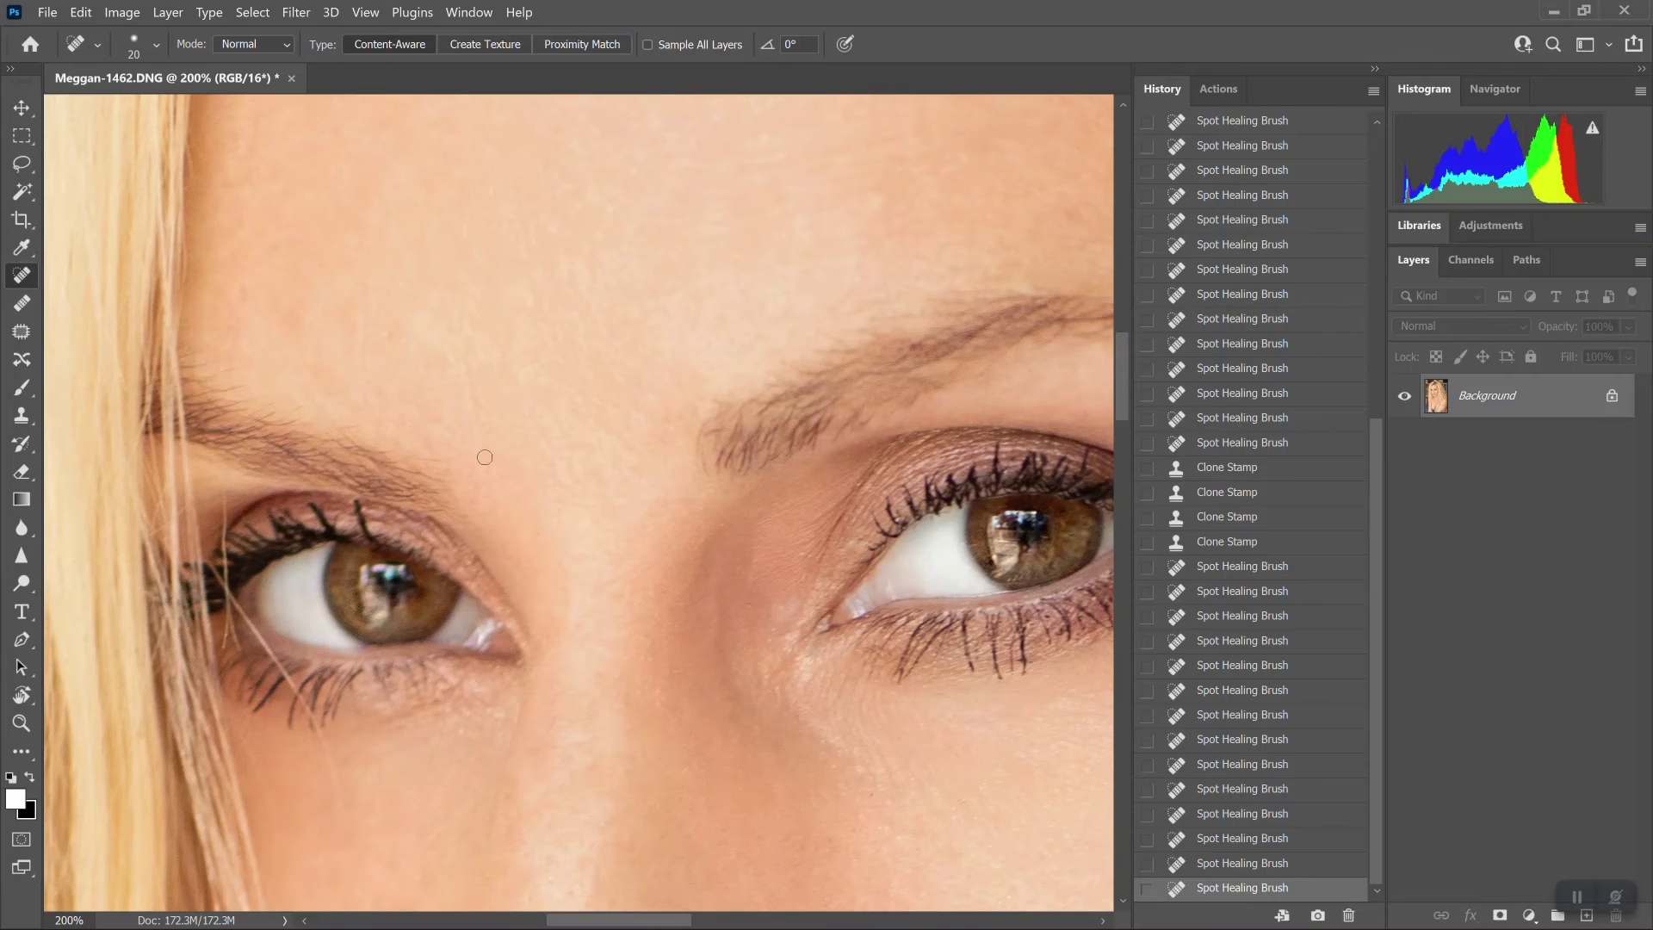
Heal the forehead spot and line, and remove the stray hairs and dark speck around the eyebrow's outer end
{"action": "scroll", "coordinate": [649, 479], "scroll_direction": "up", "scroll_amount": 5}
{"action": "scroll", "coordinate": [649, 480], "scroll_direction": "right", "scroll_amount": 3}
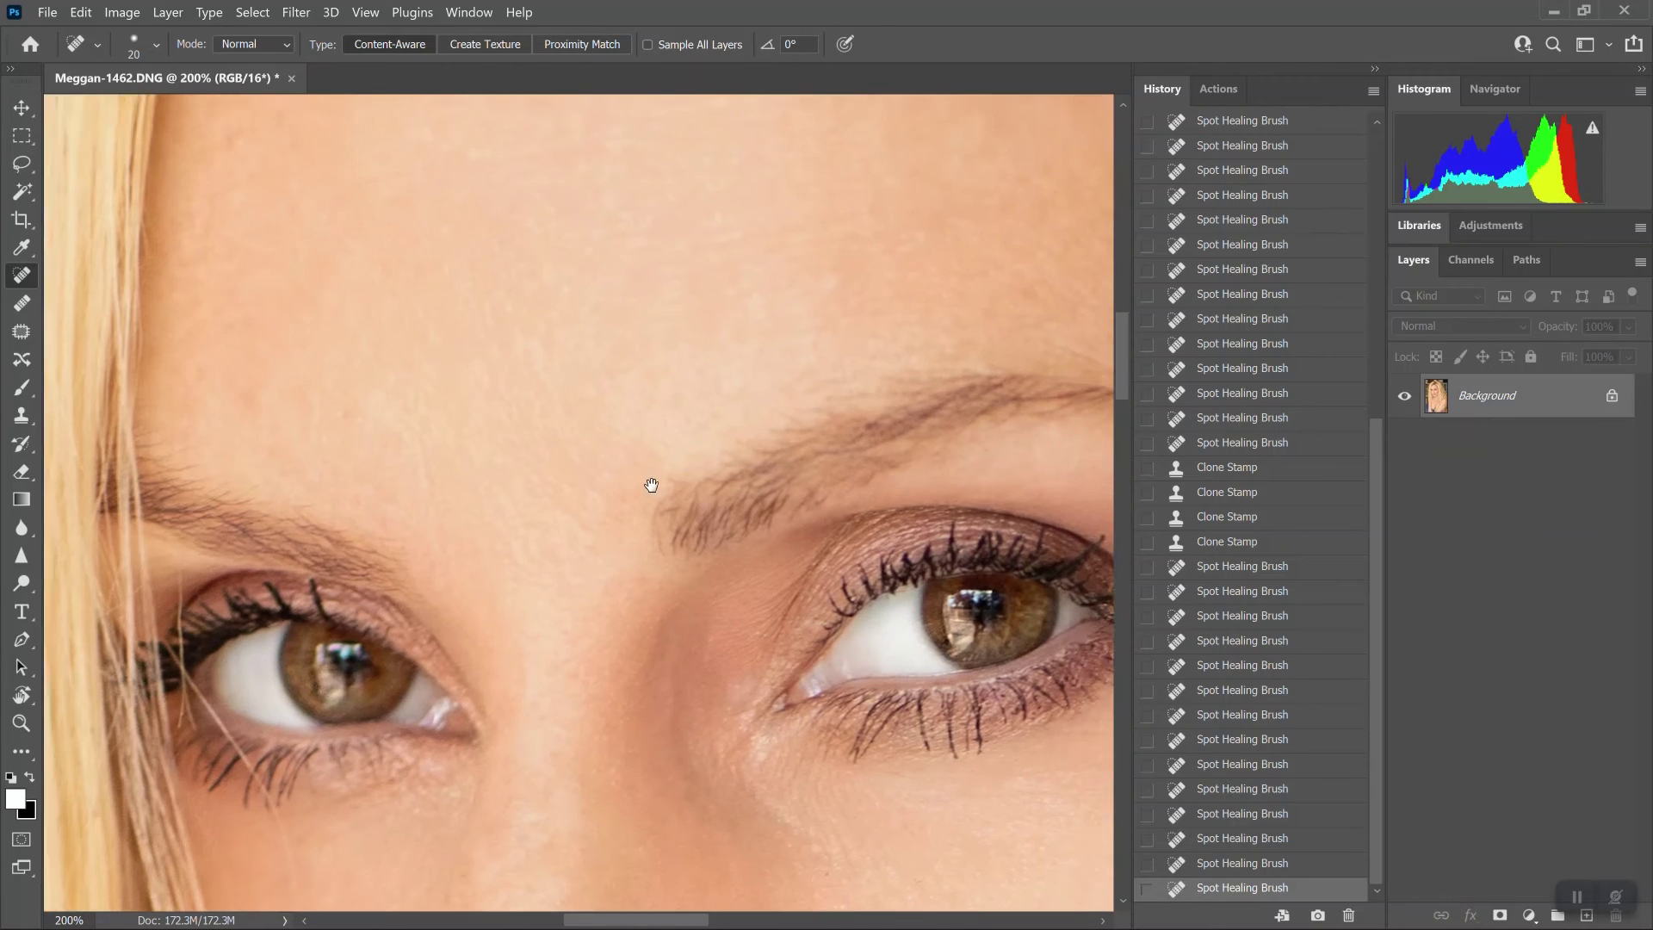
{"action": "left_click_drag", "start_coordinate": [613, 549], "coordinate": [607, 562]}
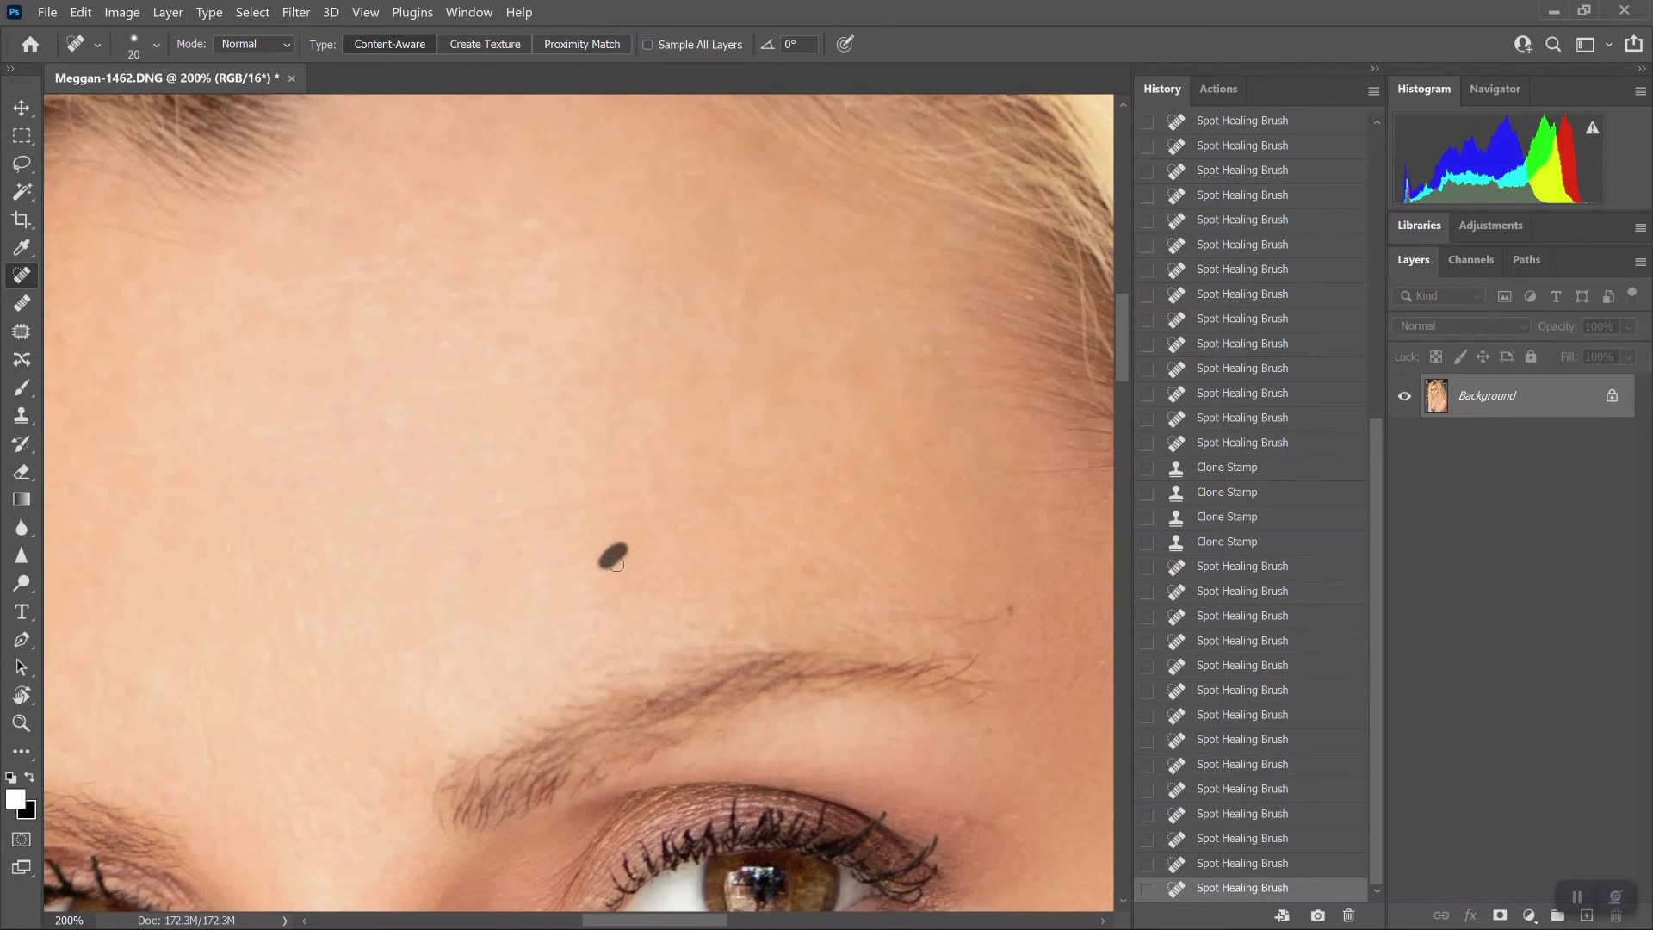
{"action": "mouse_move", "coordinate": [1007, 604]}
{"action": "left_mouse_down"}
{"action": "mouse_move", "coordinate": [949, 626]}
{"action": "mouse_move", "coordinate": [863, 605]}
{"action": "mouse_move", "coordinate": [1019, 616]}
{"action": "mouse_move", "coordinate": [1012, 631]}
{"action": "left_mouse_up"}
{"action": "left_click_drag", "start_coordinate": [887, 637], "coordinate": [829, 617]}
{"action": "left_click_drag", "start_coordinate": [943, 627], "coordinate": [904, 620]}
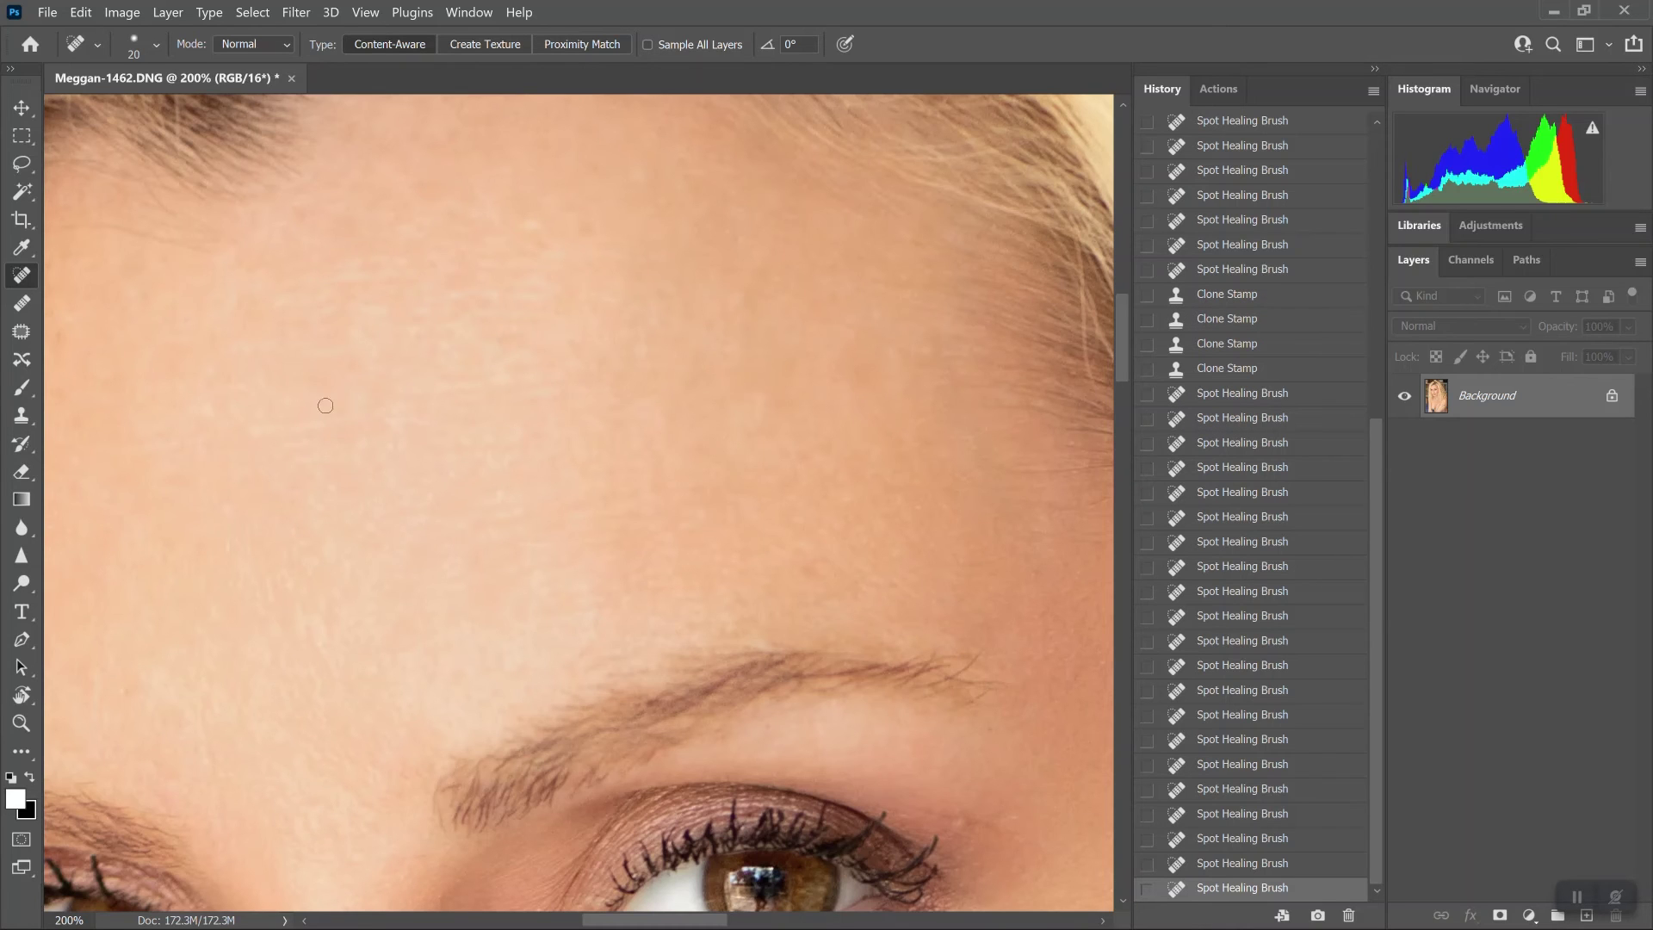
{"action": "left_click_drag", "start_coordinate": [267, 433], "coordinate": [420, 403]}
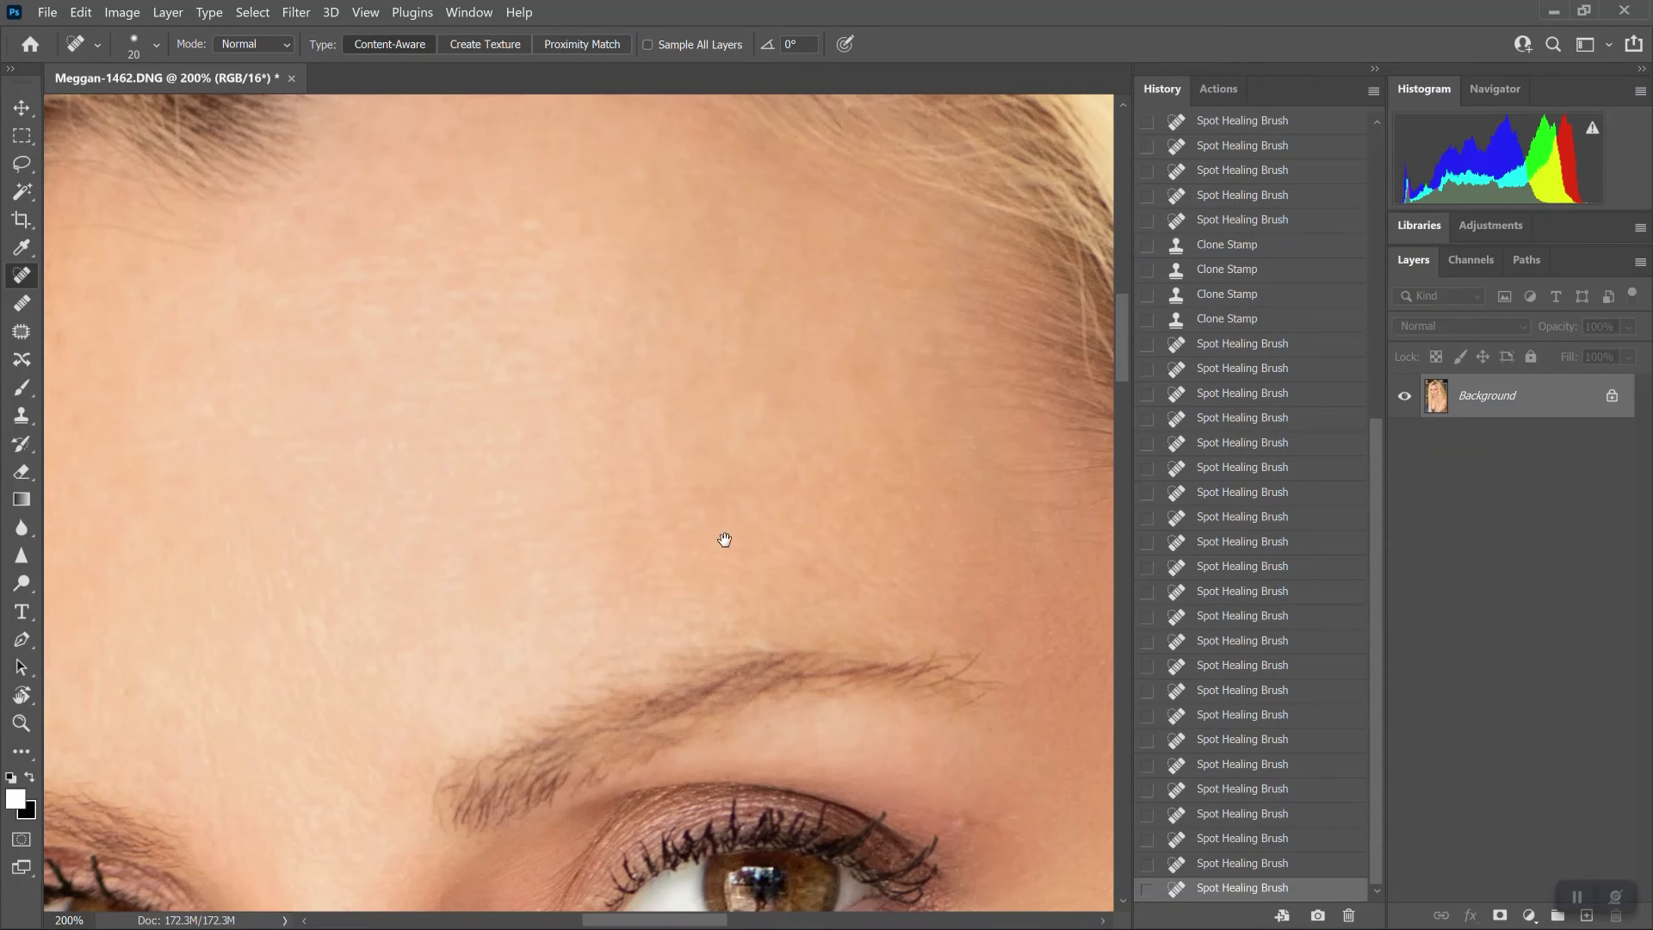
Heal the dark speck and stray lash marks beside the outer corner of the eye farther from the nose ring
{"action": "left_click_drag", "start_coordinate": [724, 540], "coordinate": [758, 112]}
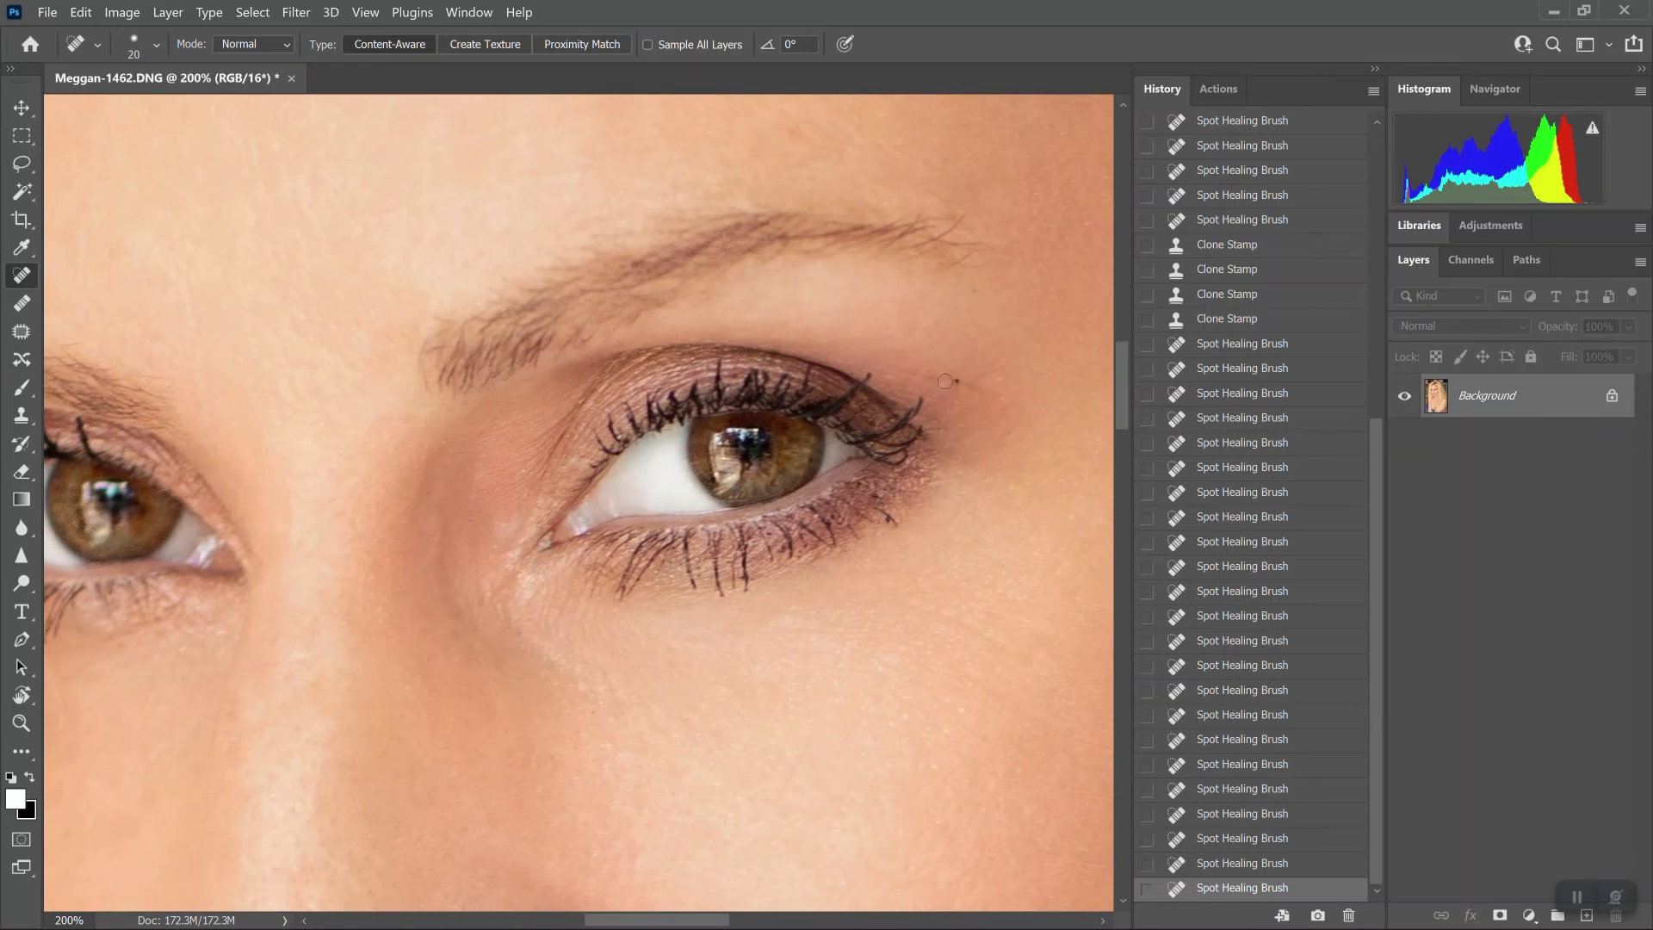
{"action": "left_click_drag", "start_coordinate": [945, 381], "coordinate": [1001, 377]}
{"action": "left_click", "coordinate": [993, 374]}
{"action": "left_click_drag", "start_coordinate": [897, 373], "coordinate": [935, 386]}
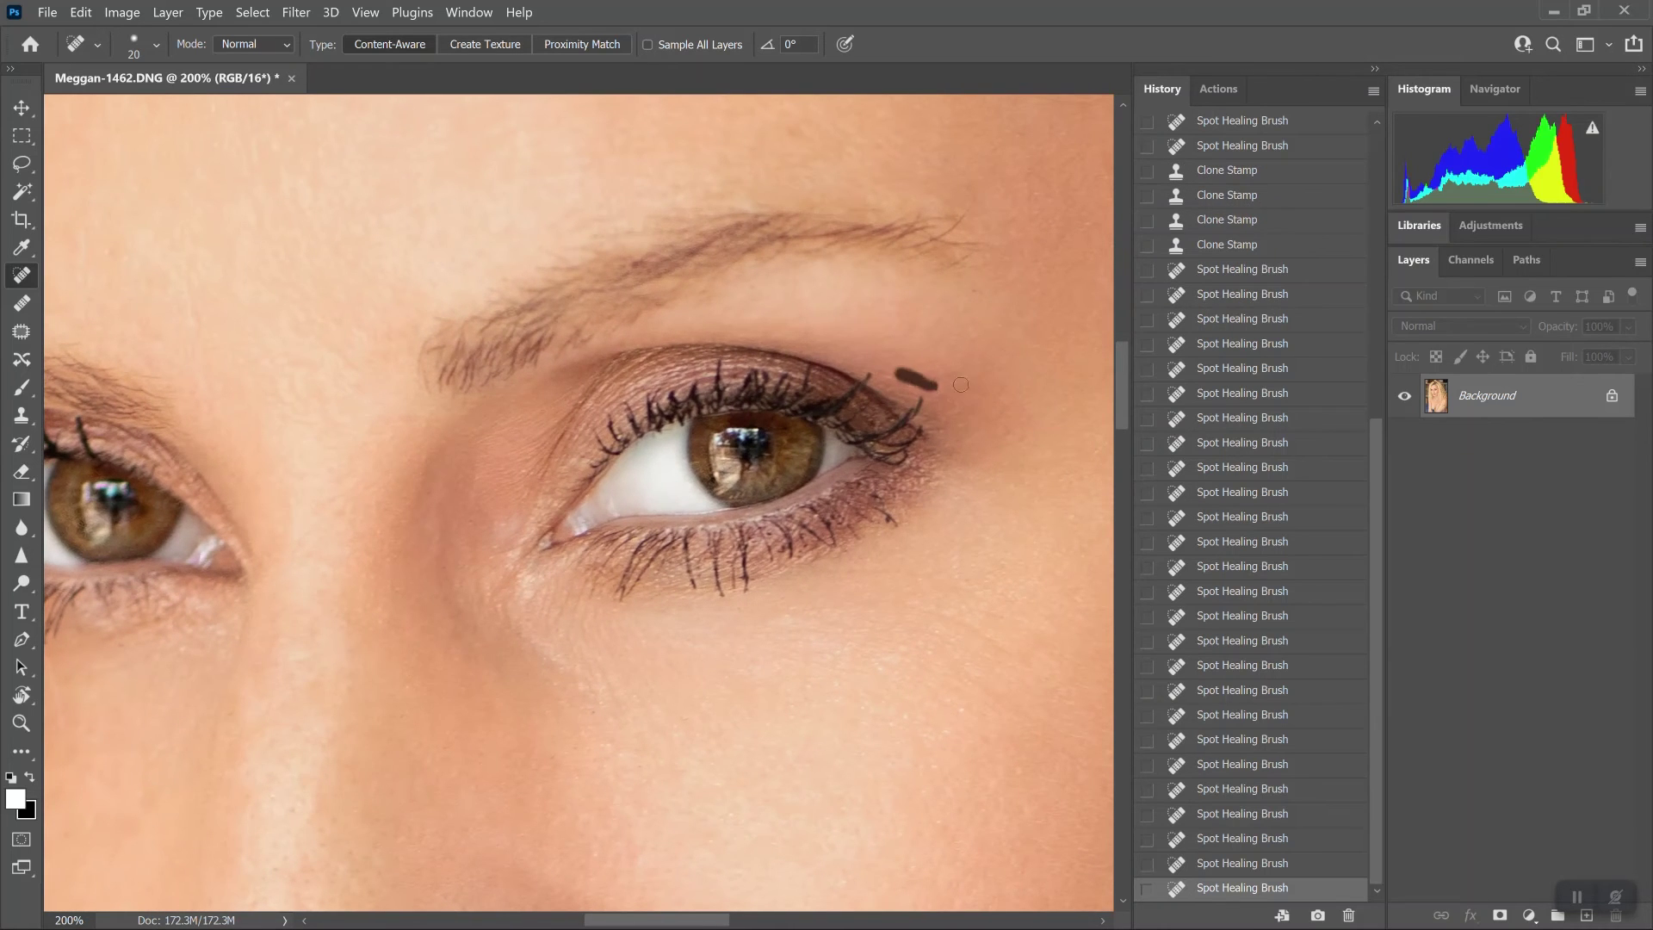
Heal the fine lines and small marks in the skin between the nose and the upper lip
{"action": "left_click_drag", "start_coordinate": [679, 602], "coordinate": [764, 369]}
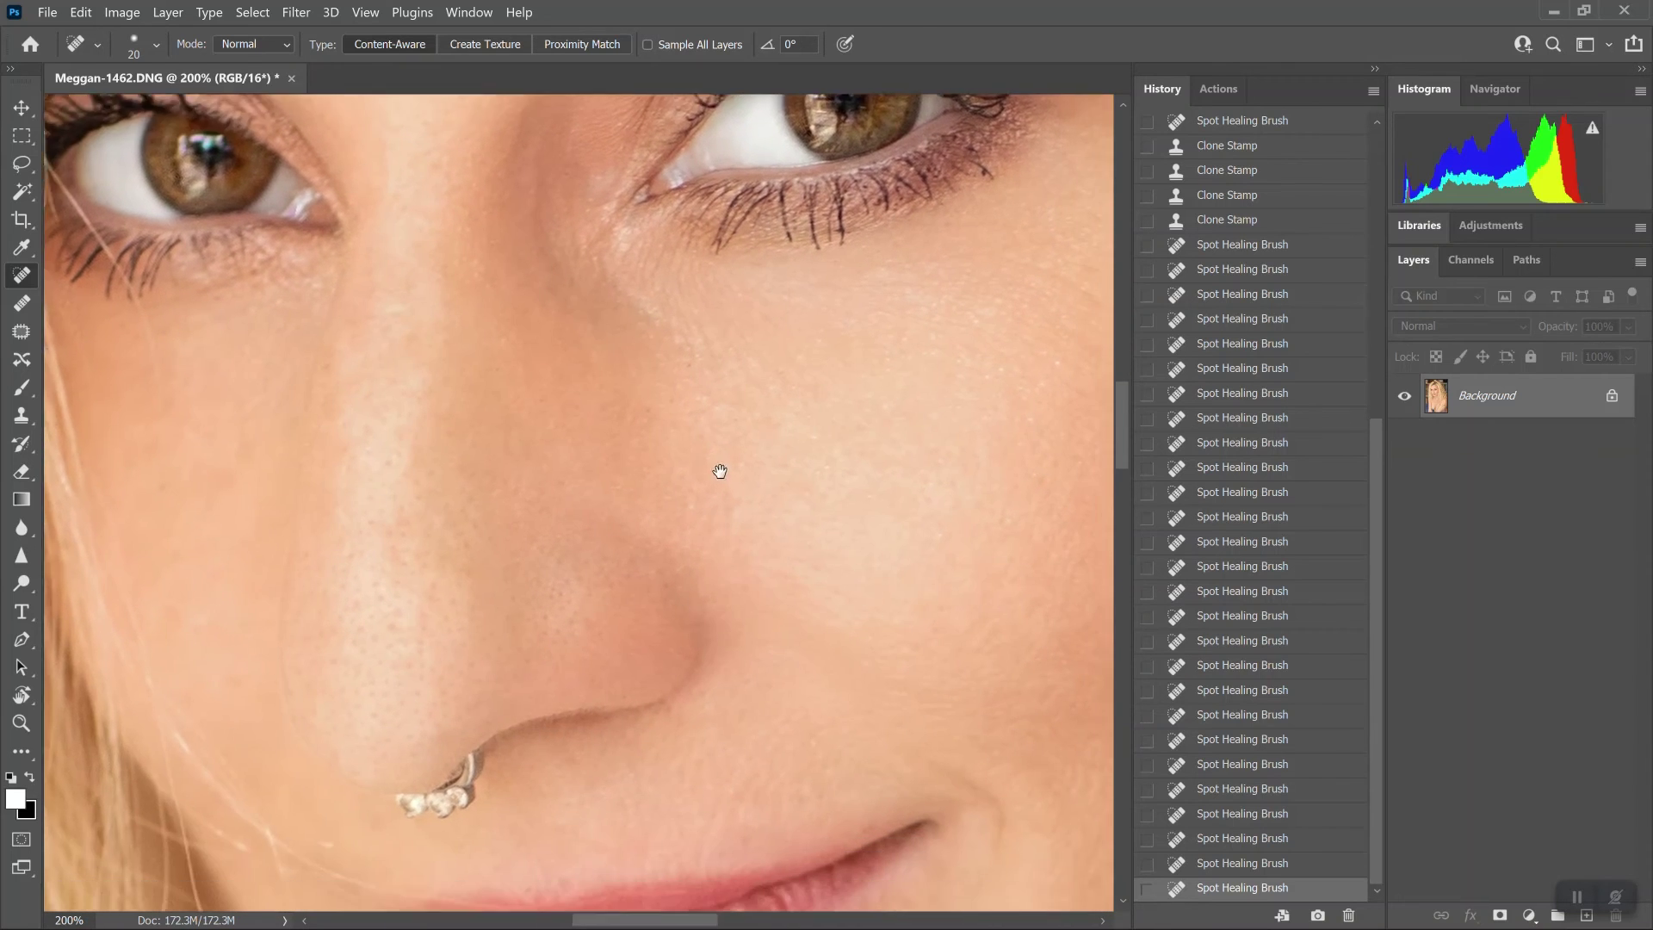
{"action": "left_click_drag", "start_coordinate": [715, 500], "coordinate": [653, 307]}
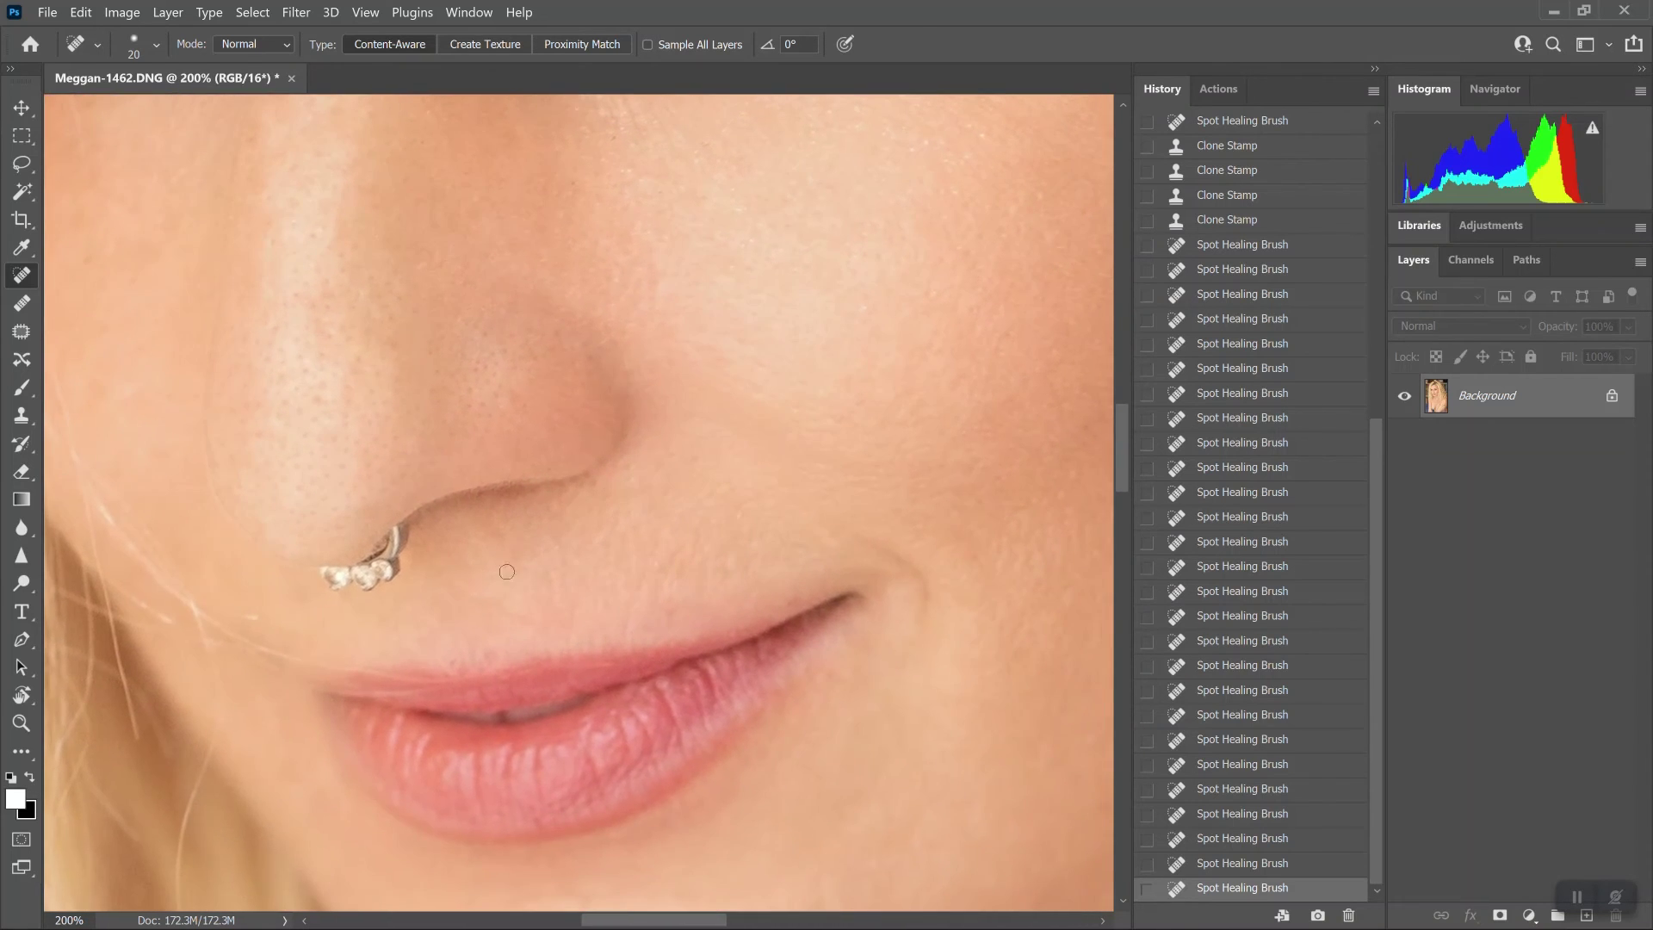
{"action": "left_click_drag", "start_coordinate": [451, 602], "coordinate": [467, 669]}
{"action": "left_click", "coordinate": [465, 664]}
{"action": "left_click", "coordinate": [497, 655]}
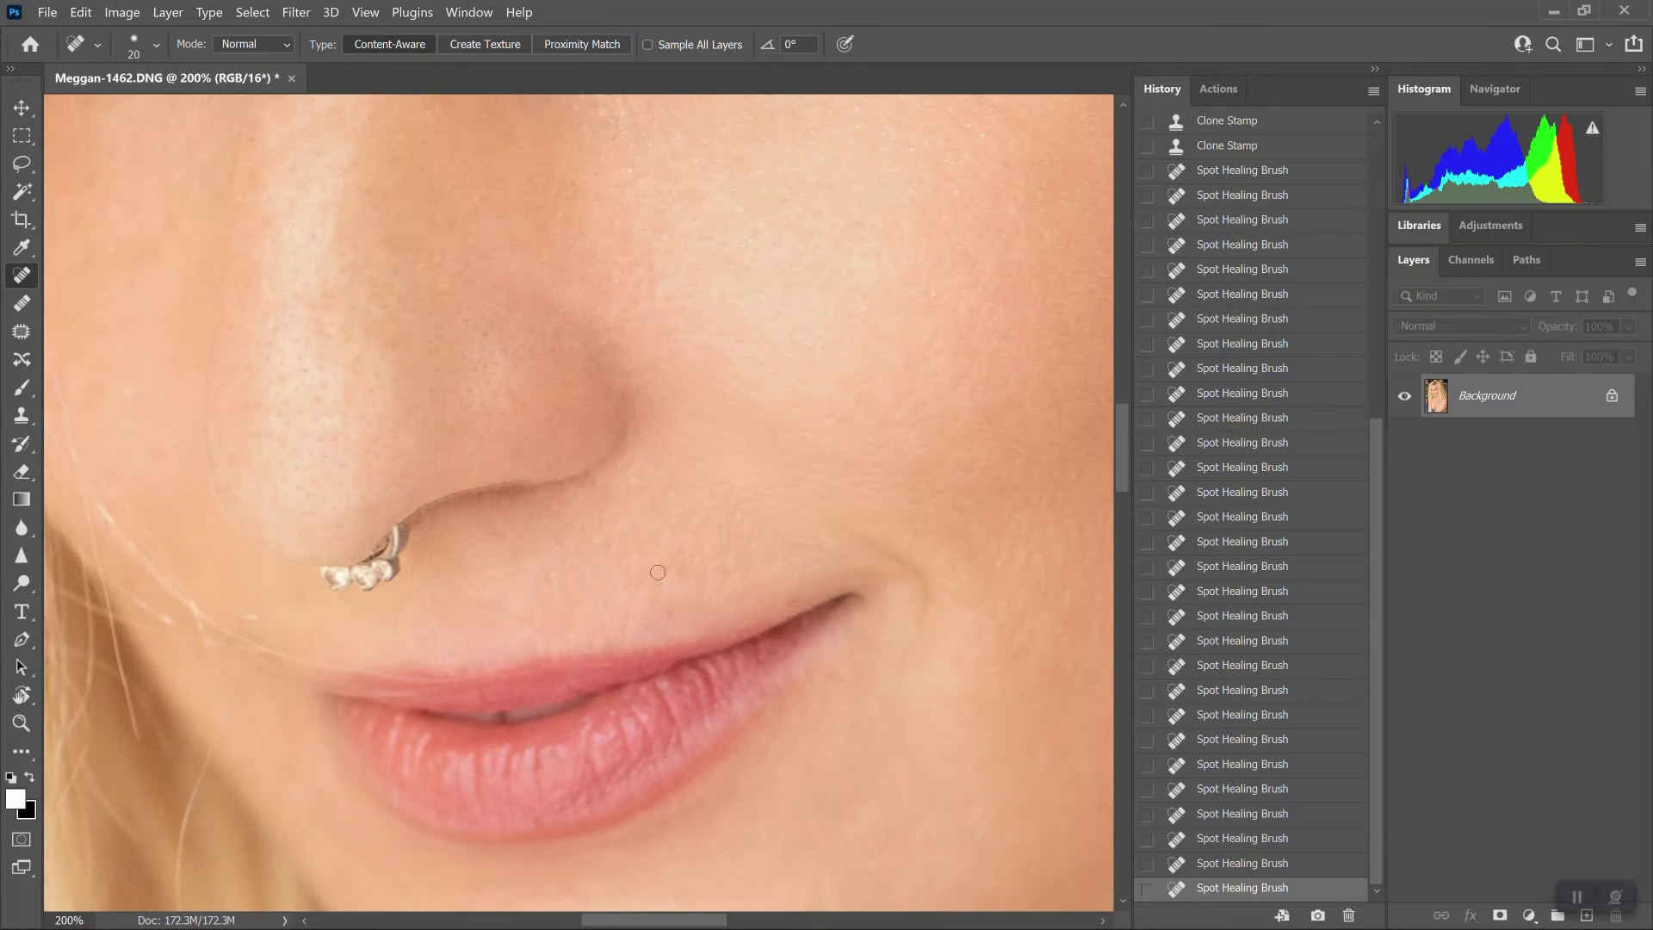
{"action": "left_click_drag", "start_coordinate": [497, 602], "coordinate": [522, 629]}
{"action": "left_click_drag", "start_coordinate": [642, 587], "coordinate": [613, 642]}
Heal the uneven spots on the chin and on the skin below the mouth corner
{"action": "scroll", "coordinate": [818, 324], "scroll_direction": "down", "scroll_amount": 5}
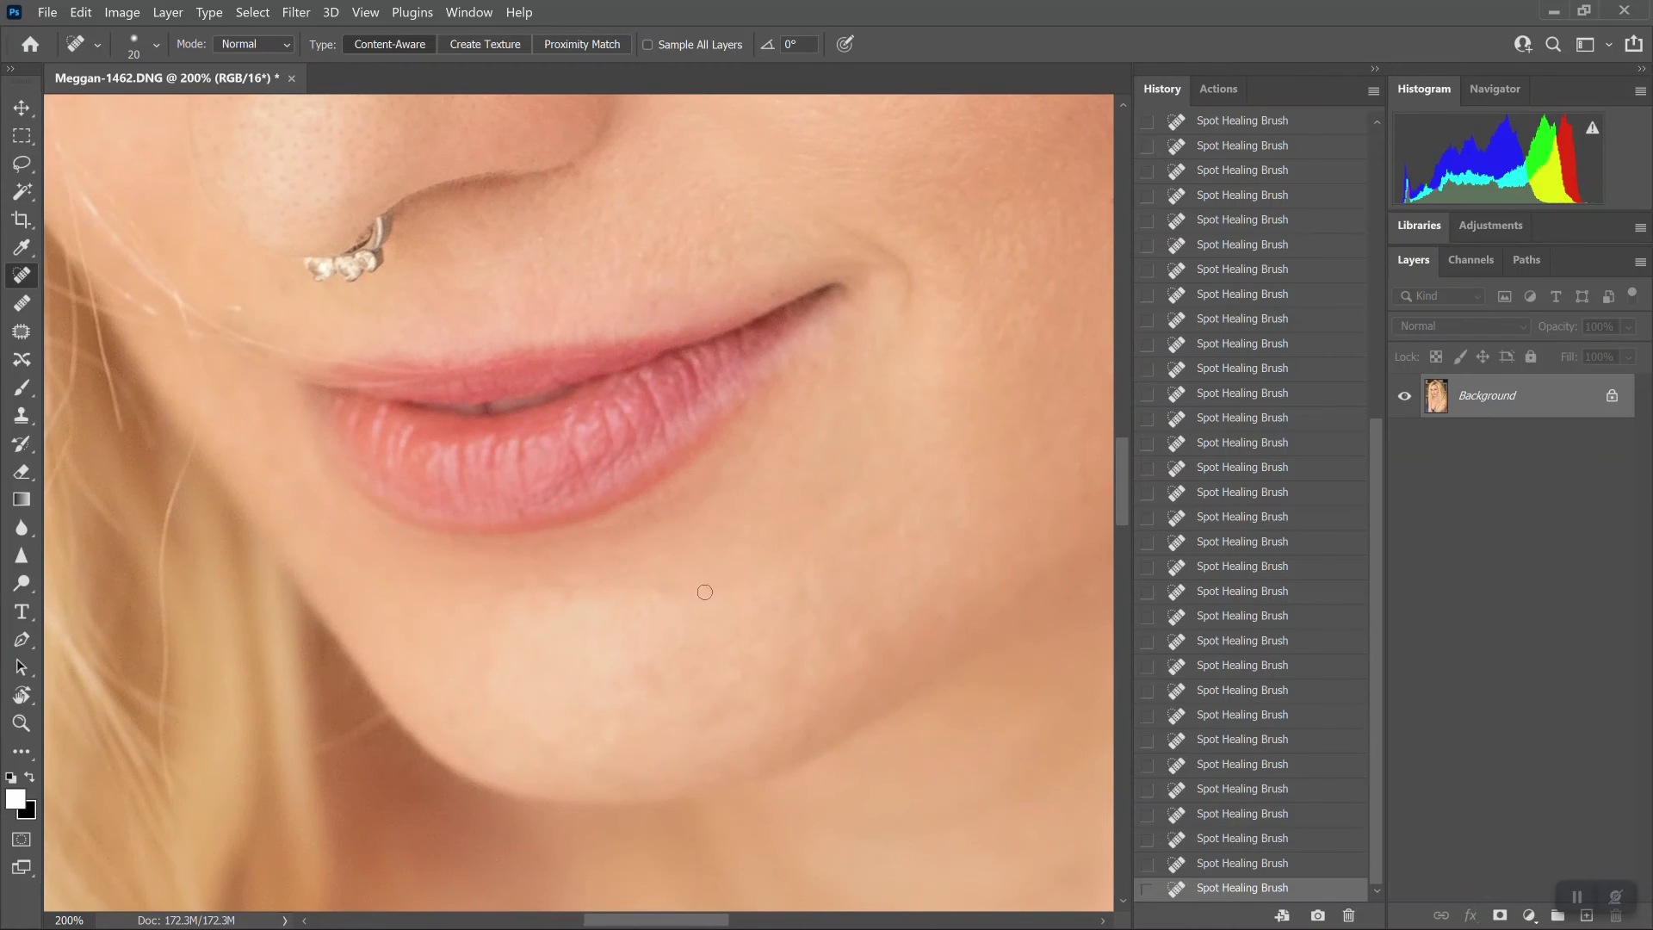
{"action": "mouse_move", "coordinate": [665, 653]}
{"action": "left_mouse_down"}
{"action": "mouse_move", "coordinate": [645, 684]}
{"action": "mouse_move", "coordinate": [673, 645]}
{"action": "mouse_move", "coordinate": [726, 649]}
{"action": "mouse_move", "coordinate": [701, 727]}
{"action": "left_mouse_up"}
{"action": "mouse_move", "coordinate": [841, 654]}
{"action": "left_mouse_down"}
{"action": "mouse_move", "coordinate": [880, 626]}
{"action": "mouse_move", "coordinate": [855, 661]}
{"action": "mouse_move", "coordinate": [779, 697]}
{"action": "left_mouse_up"}
{"action": "mouse_move", "coordinate": [811, 591]}
{"action": "left_mouse_down"}
{"action": "mouse_move", "coordinate": [831, 576]}
{"action": "mouse_move", "coordinate": [825, 546]}
{"action": "left_mouse_up"}
Heal away the fine stray hair crossing the lower cheek near the blonde hair's edge
{"action": "left_click_drag", "start_coordinate": [948, 405], "coordinate": [693, 665]}
{"action": "left_click", "coordinate": [853, 459]}
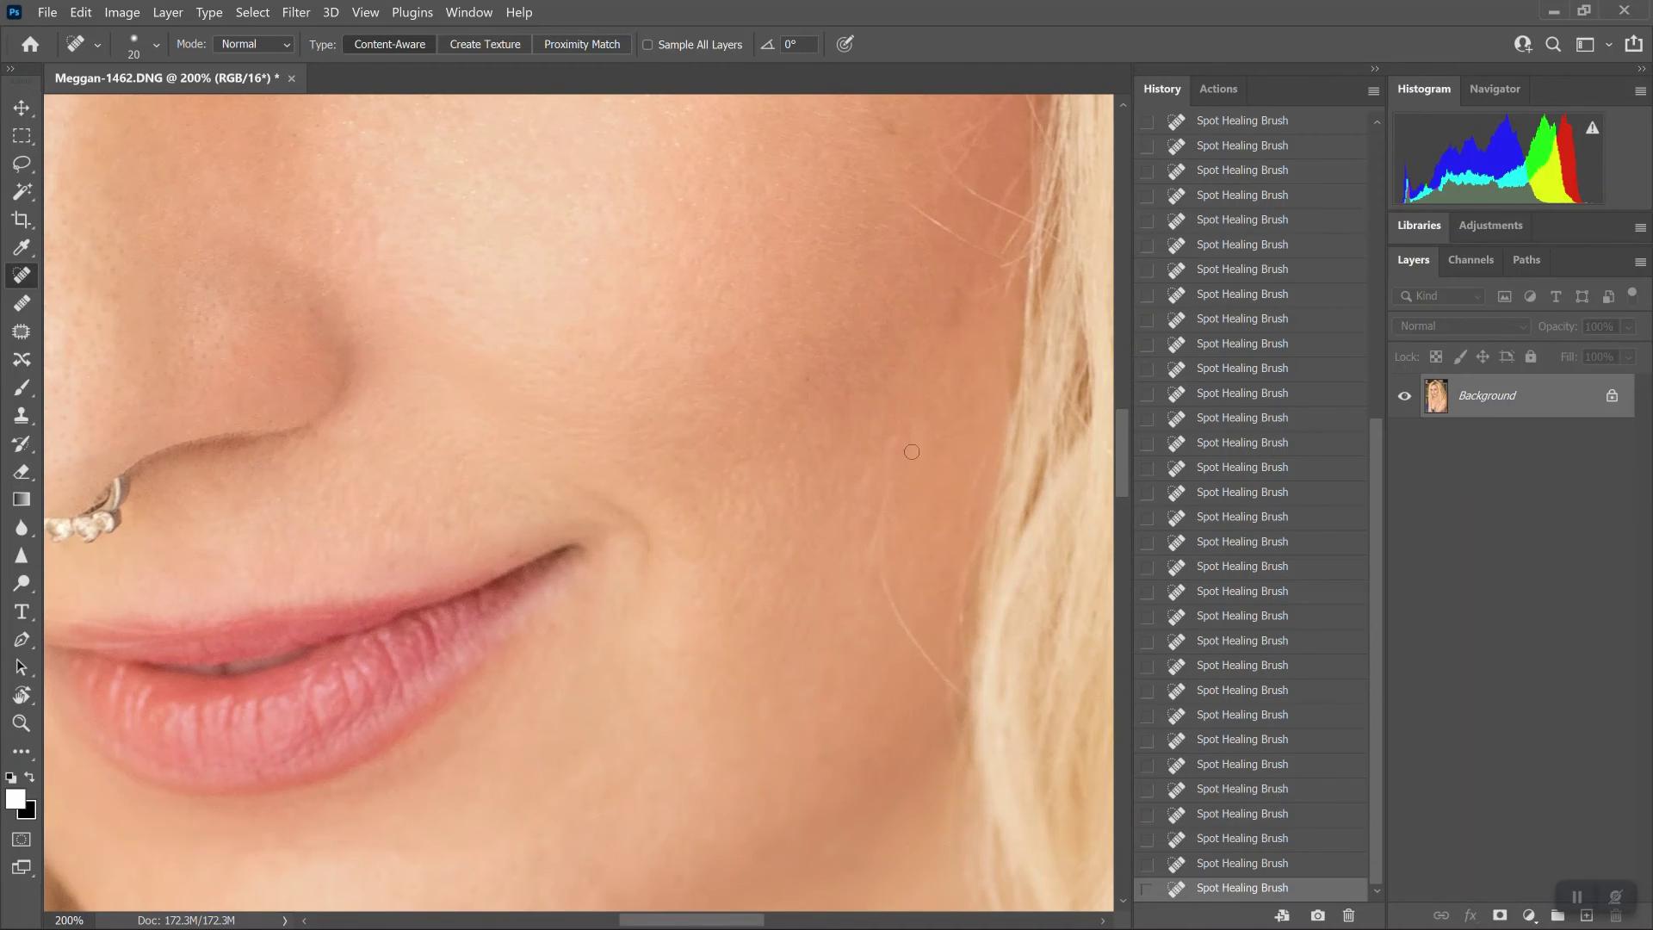
{"action": "mouse_move", "coordinate": [894, 430]}
{"action": "left_mouse_down"}
{"action": "mouse_move", "coordinate": [856, 503]}
{"action": "mouse_move", "coordinate": [859, 563]}
{"action": "mouse_move", "coordinate": [891, 498]}
{"action": "mouse_move", "coordinate": [885, 590]}
{"action": "mouse_move", "coordinate": [916, 647]}
{"action": "left_mouse_up"}
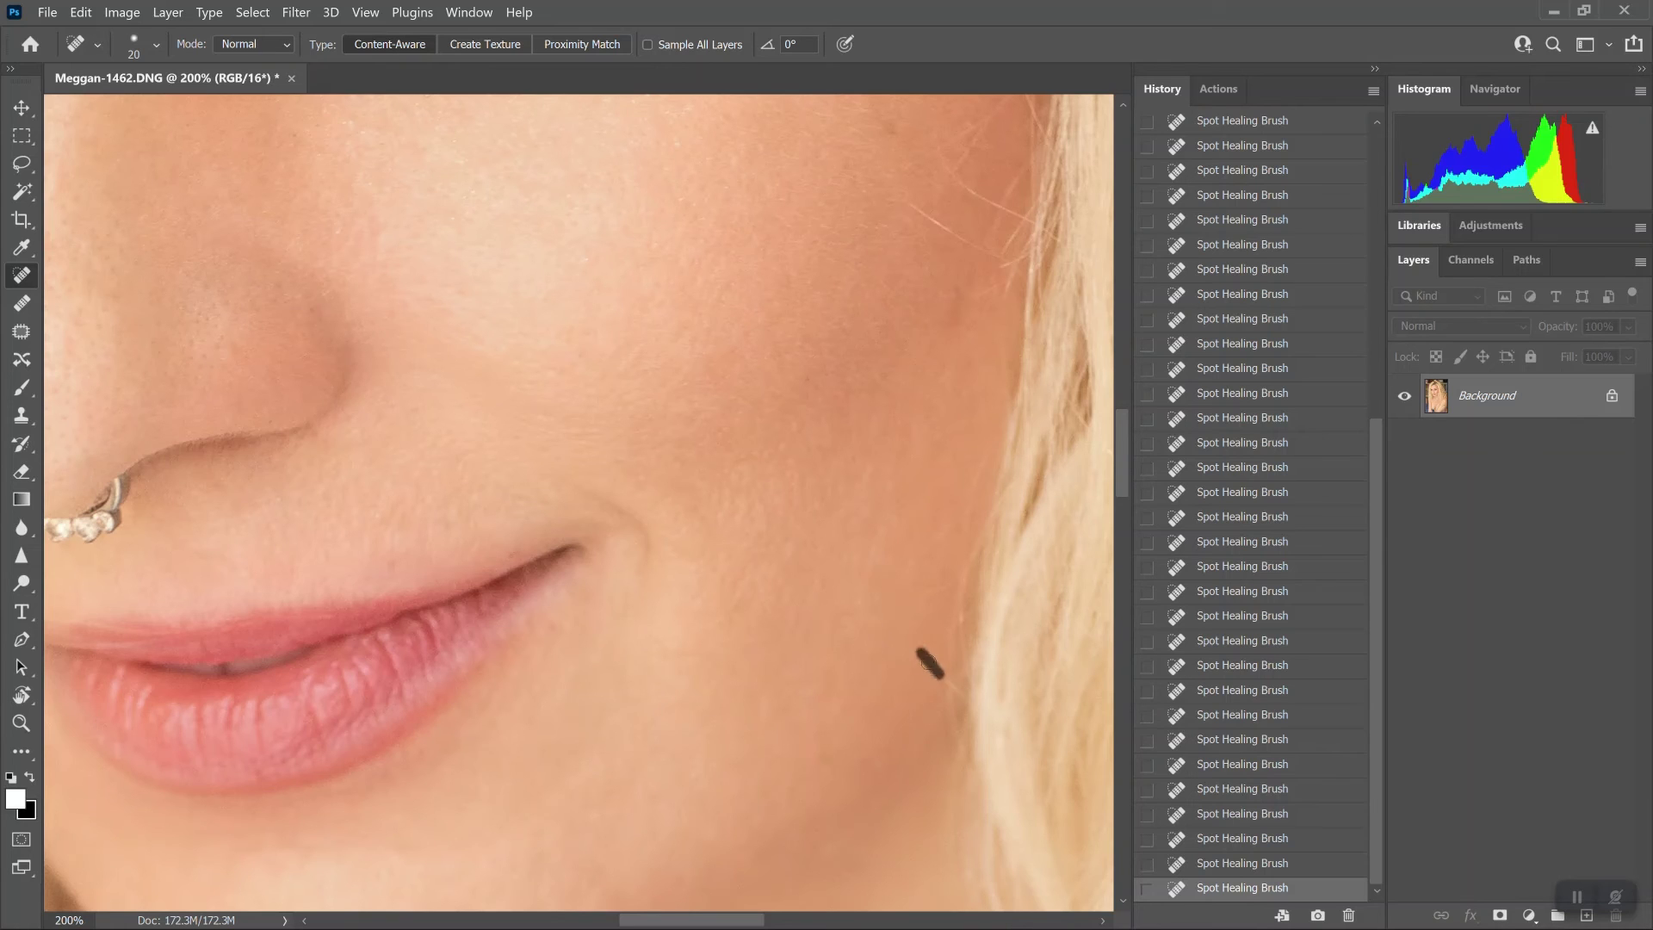
Heal the remaining small marks across the lower cheek and jaw between the mouth corner and the hair
{"action": "left_click", "coordinate": [954, 426]}
{"action": "left_click_drag", "start_coordinate": [859, 555], "coordinate": [845, 616]}
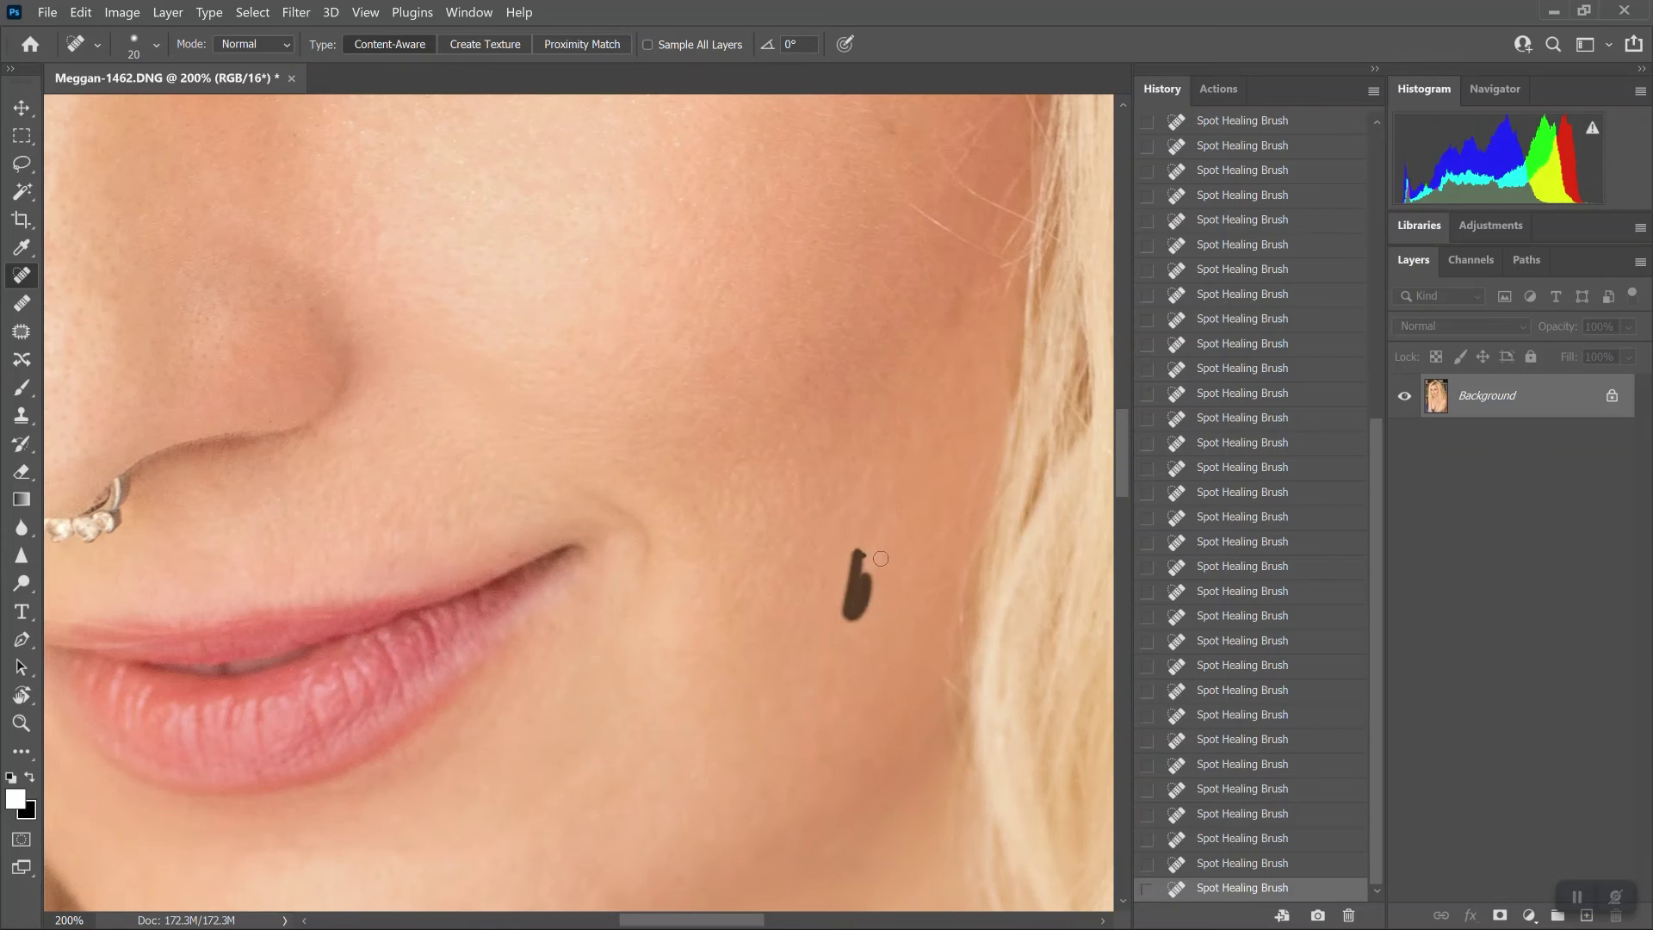
{"action": "left_click_drag", "start_coordinate": [891, 506], "coordinate": [871, 570]}
{"action": "left_click_drag", "start_coordinate": [813, 739], "coordinate": [827, 768]}
{"action": "left_click_drag", "start_coordinate": [803, 696], "coordinate": [813, 688]}
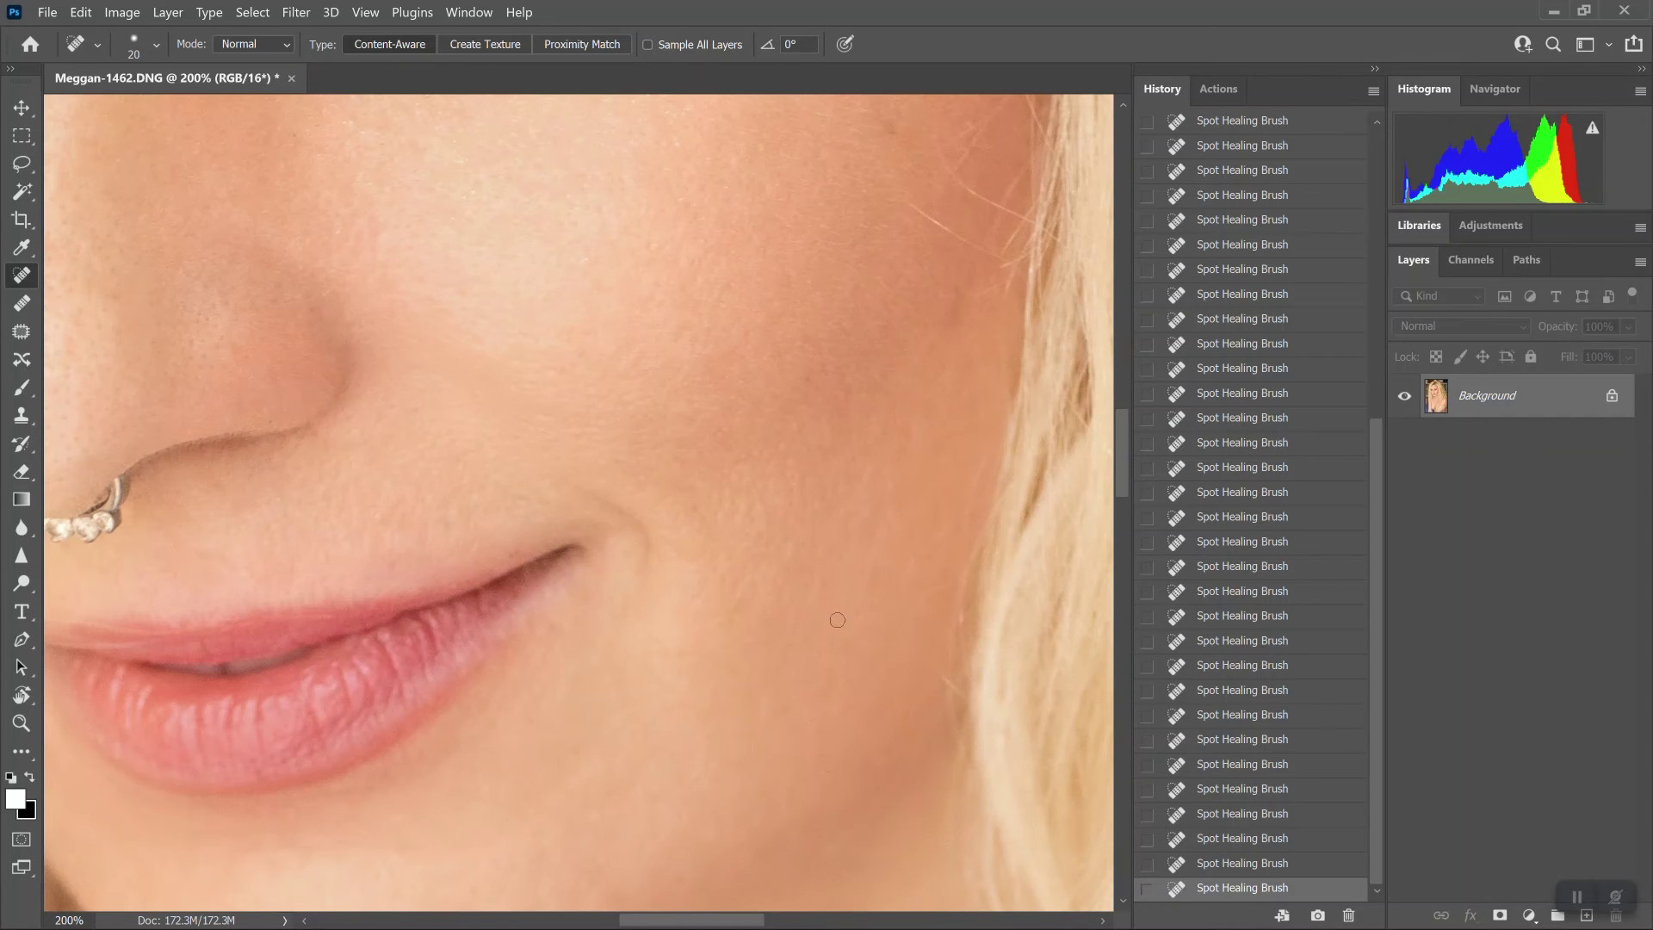
{"action": "left_click", "coordinate": [792, 554]}
Brighten the iris and white of the unobstructed eye using the Dodge Tool with a 40 px brush, Highlights range and 5% exposure
{"action": "left_click_drag", "start_coordinate": [856, 373], "coordinate": [812, 701]}
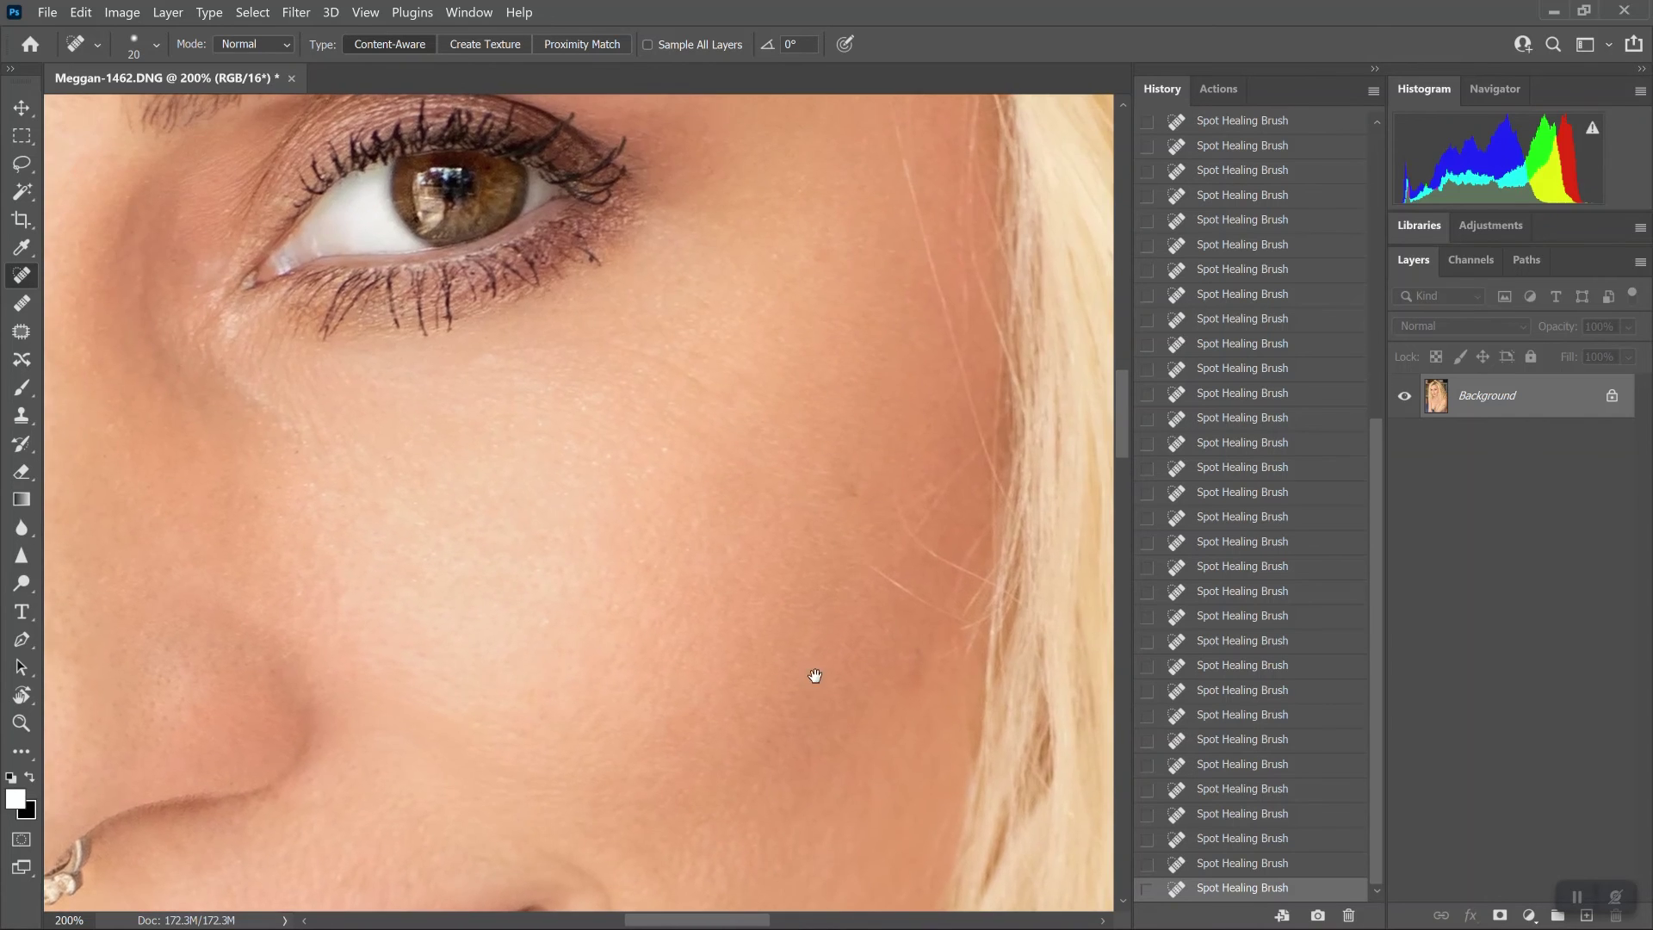
{"action": "left_click_drag", "start_coordinate": [711, 514], "coordinate": [911, 660]}
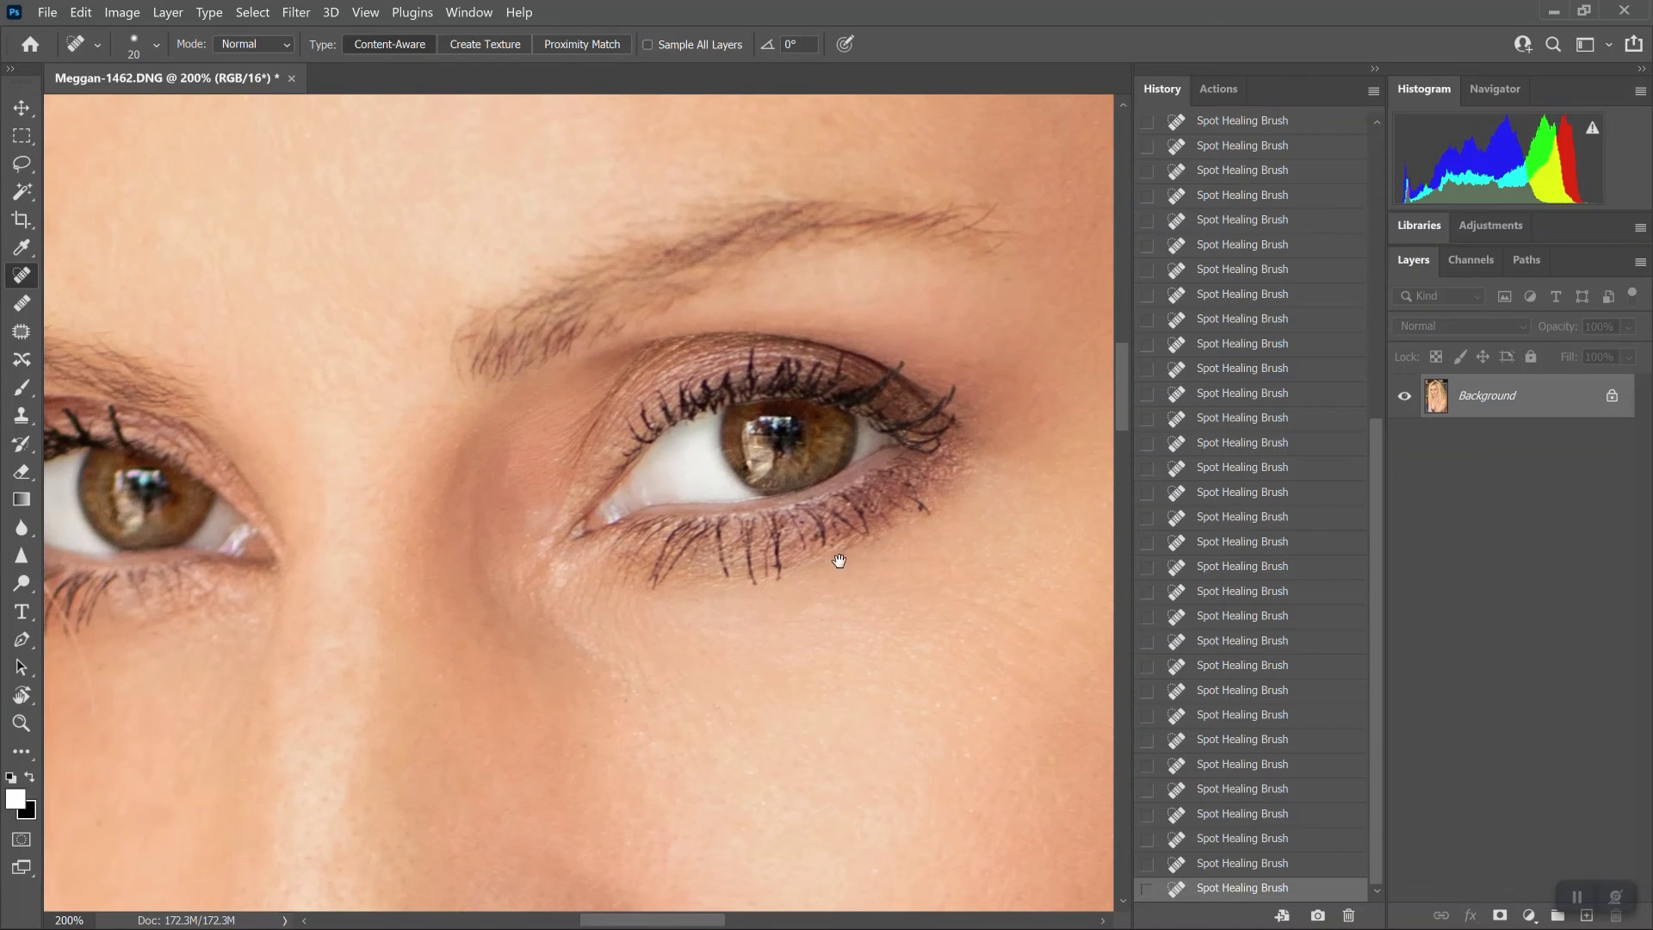
{"action": "mouse_move", "coordinate": [840, 560]}
{"action": "left_mouse_down"}
{"action": "mouse_move", "coordinate": [918, 727]}
{"action": "mouse_move", "coordinate": [952, 572]}
{"action": "left_mouse_up"}
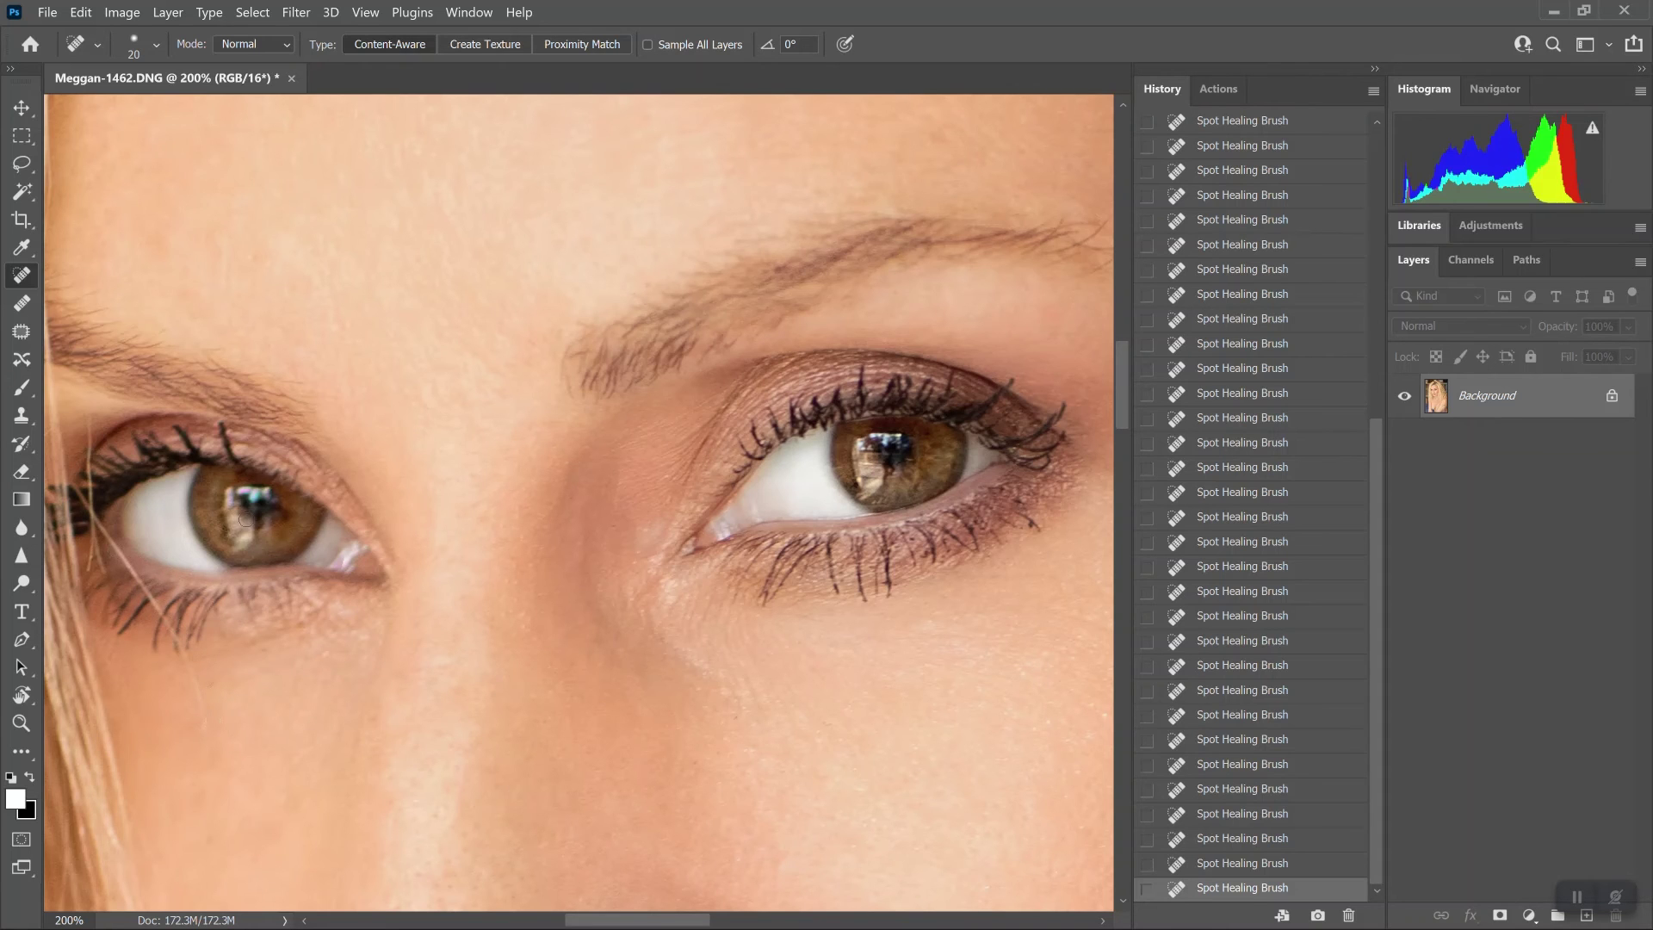
{"action": "left_click", "coordinate": [22, 582]}
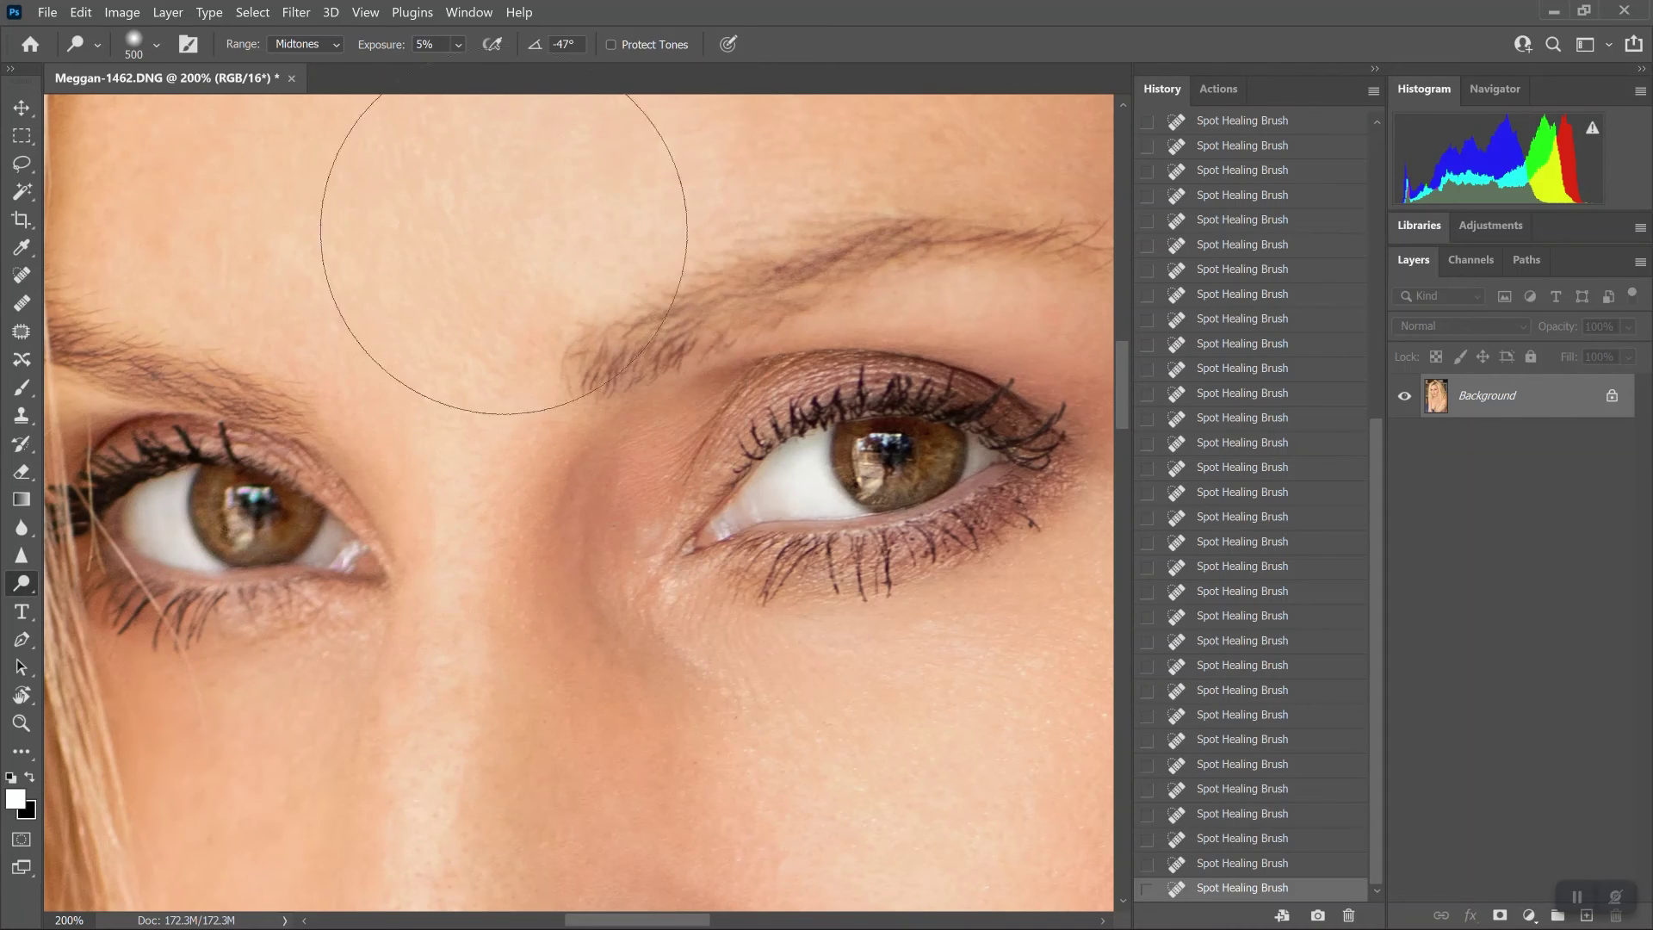
{"action": "left_click", "coordinate": [324, 41]}
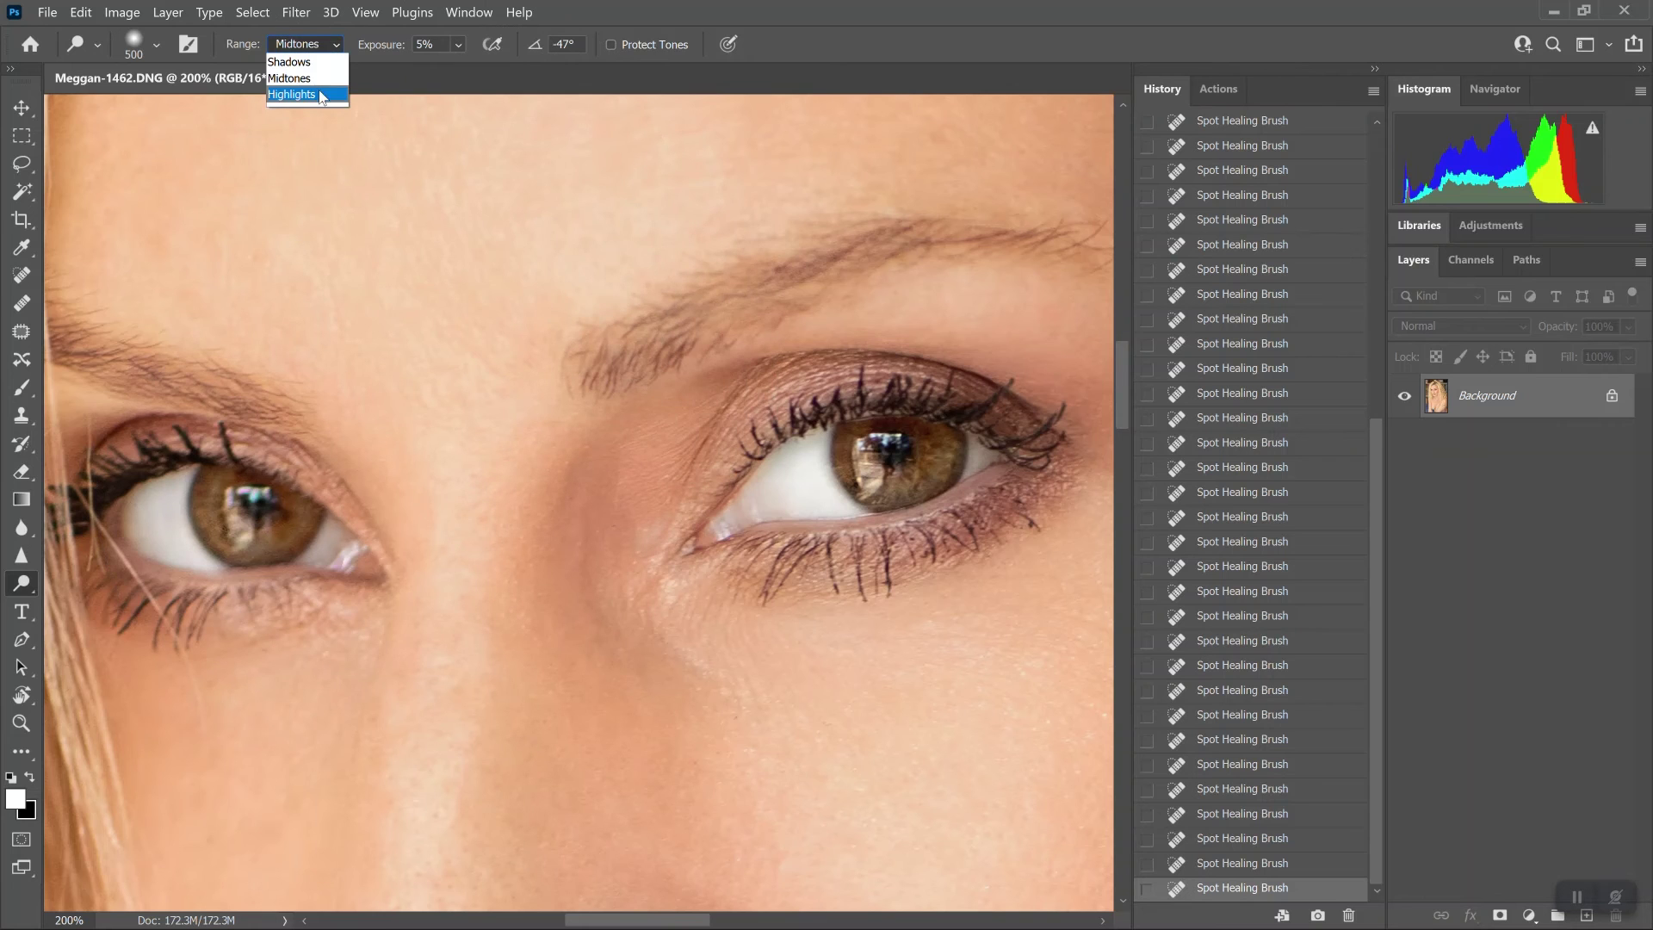
{"action": "left_click", "coordinate": [310, 96]}
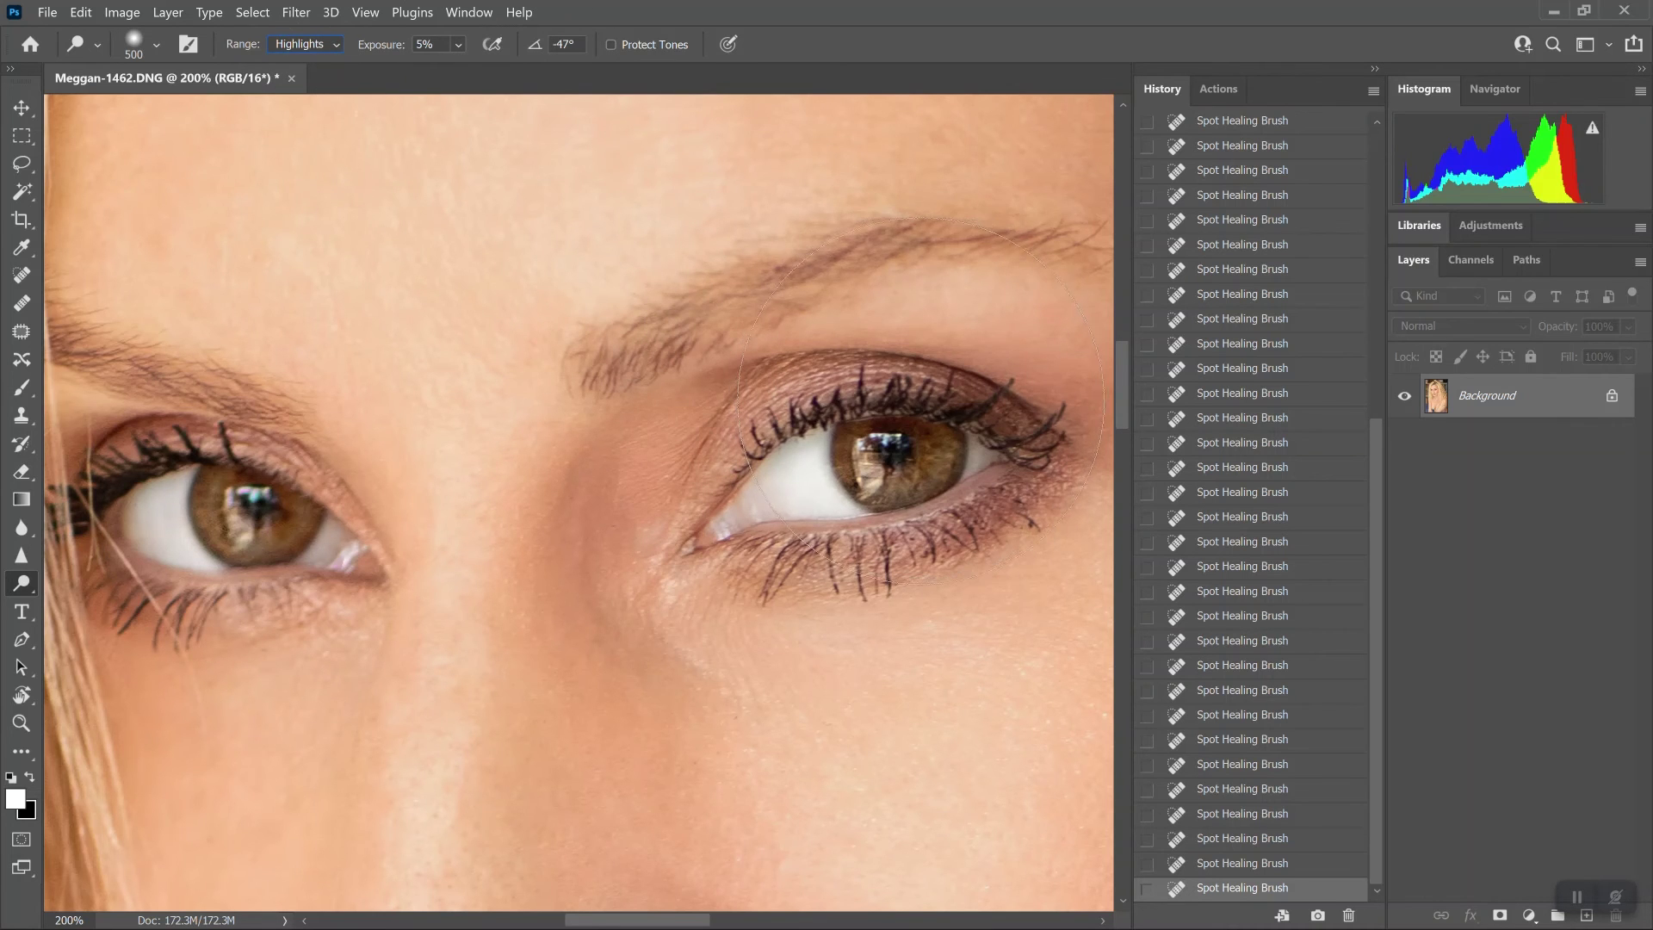
{"action": "left_click", "coordinate": [938, 422]}
{"action": "key", "text": "bracketright"}
{"action": "key", "text": "bracketright"}
{"action": "mouse_move", "coordinate": [932, 481]}
{"action": "left_mouse_down"}
{"action": "mouse_move", "coordinate": [934, 435]}
{"action": "mouse_move", "coordinate": [841, 456]}
{"action": "left_mouse_up"}
{"action": "left_click", "coordinate": [891, 500]}
{"action": "left_click", "coordinate": [901, 496]}
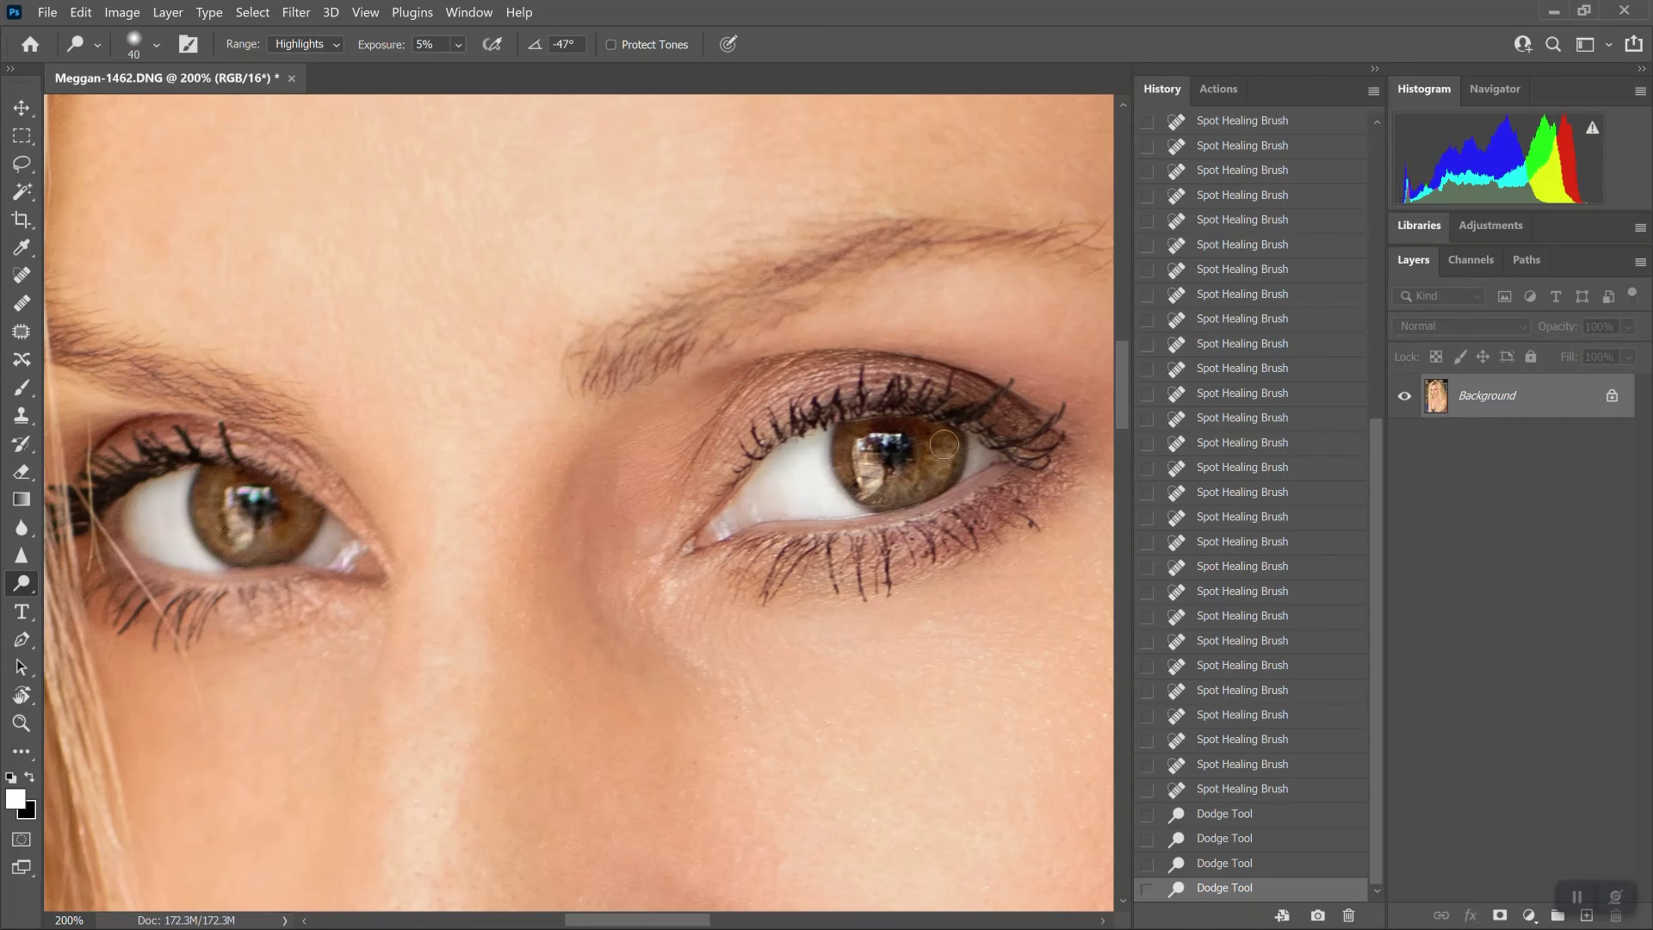
{"action": "left_click_drag", "start_coordinate": [942, 443], "coordinate": [953, 521]}
{"action": "left_click", "coordinate": [721, 527]}
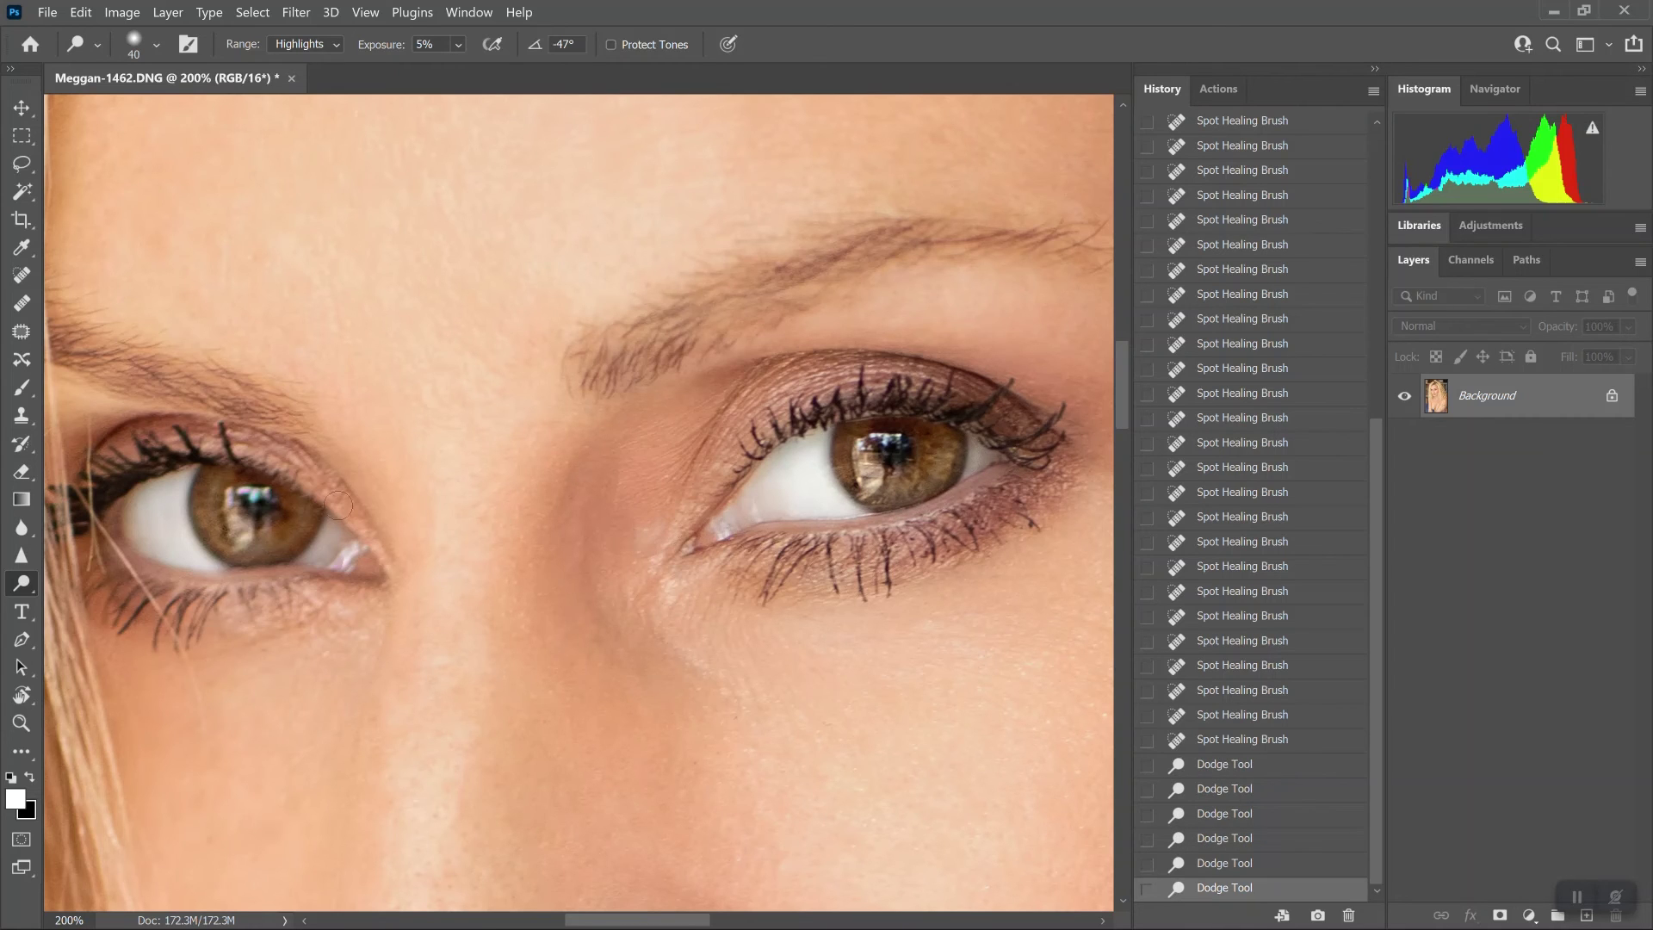
Dodge the iris and lower lid area of the eye nearest the hair strands with the same highlight settings
{"action": "left_click_drag", "start_coordinate": [206, 503], "coordinate": [269, 563]}
{"action": "left_click", "coordinate": [272, 549]}
{"action": "left_click", "coordinate": [284, 615]}
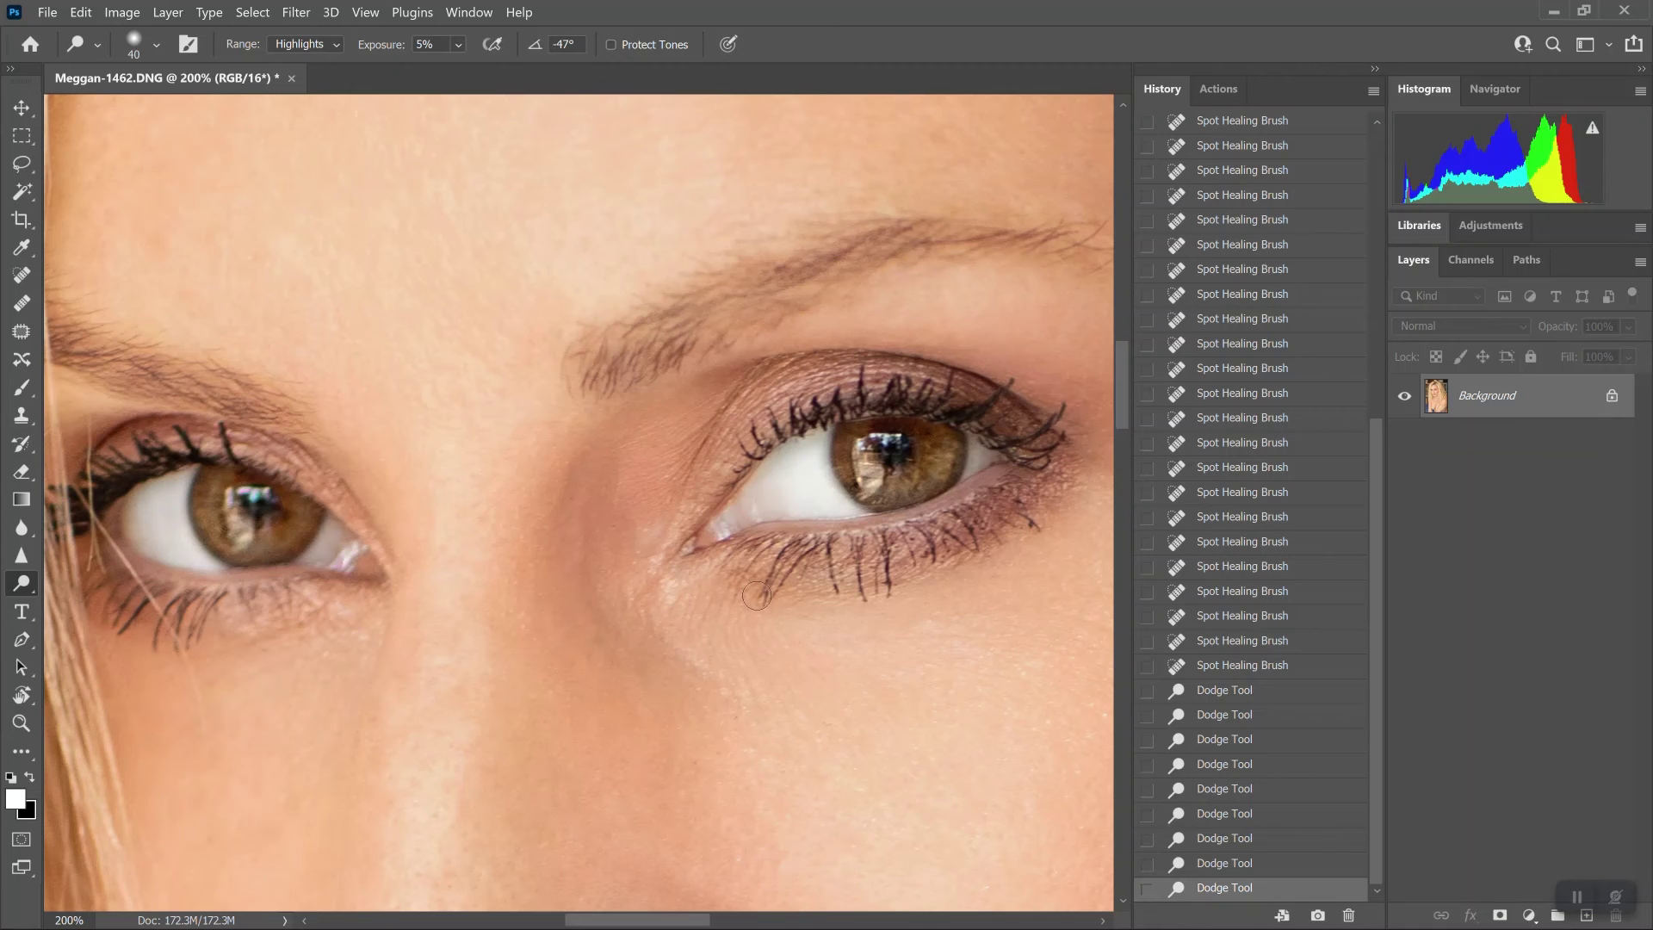
Smooth the under-eye crease beside the nose by patching small areas with clean cheek skin using the Patch Tool
{"action": "key", "text": "z"}
{"action": "left_click", "coordinate": [648, 44]}
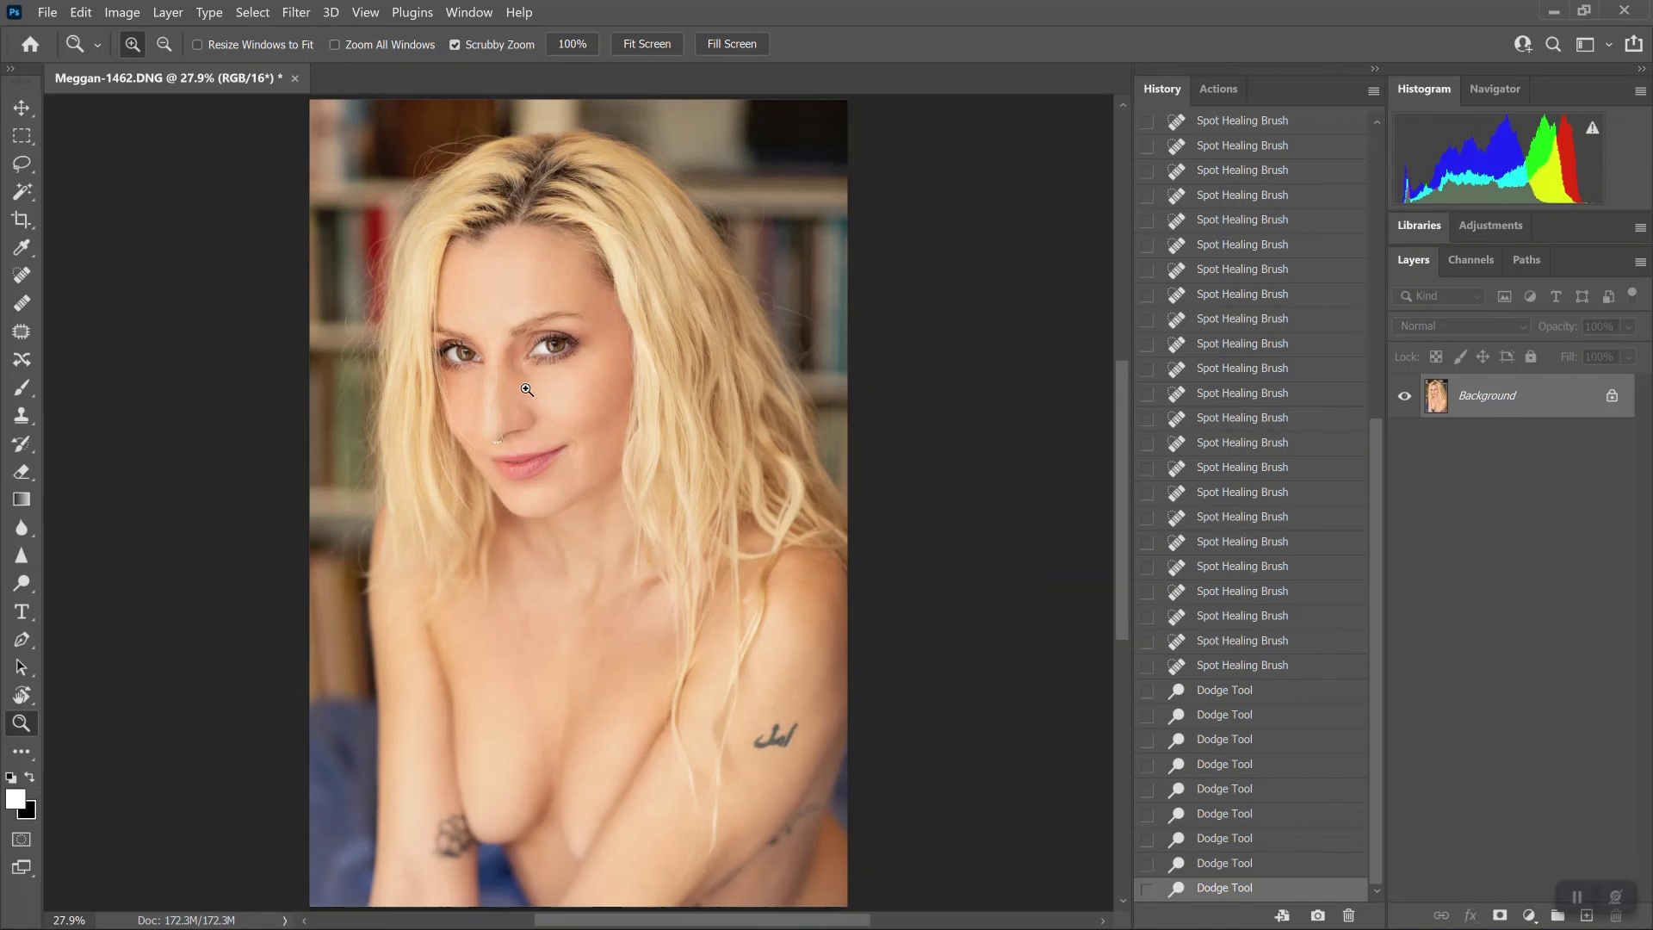
{"action": "left_click_drag", "start_coordinate": [522, 387], "coordinate": [502, 313]}
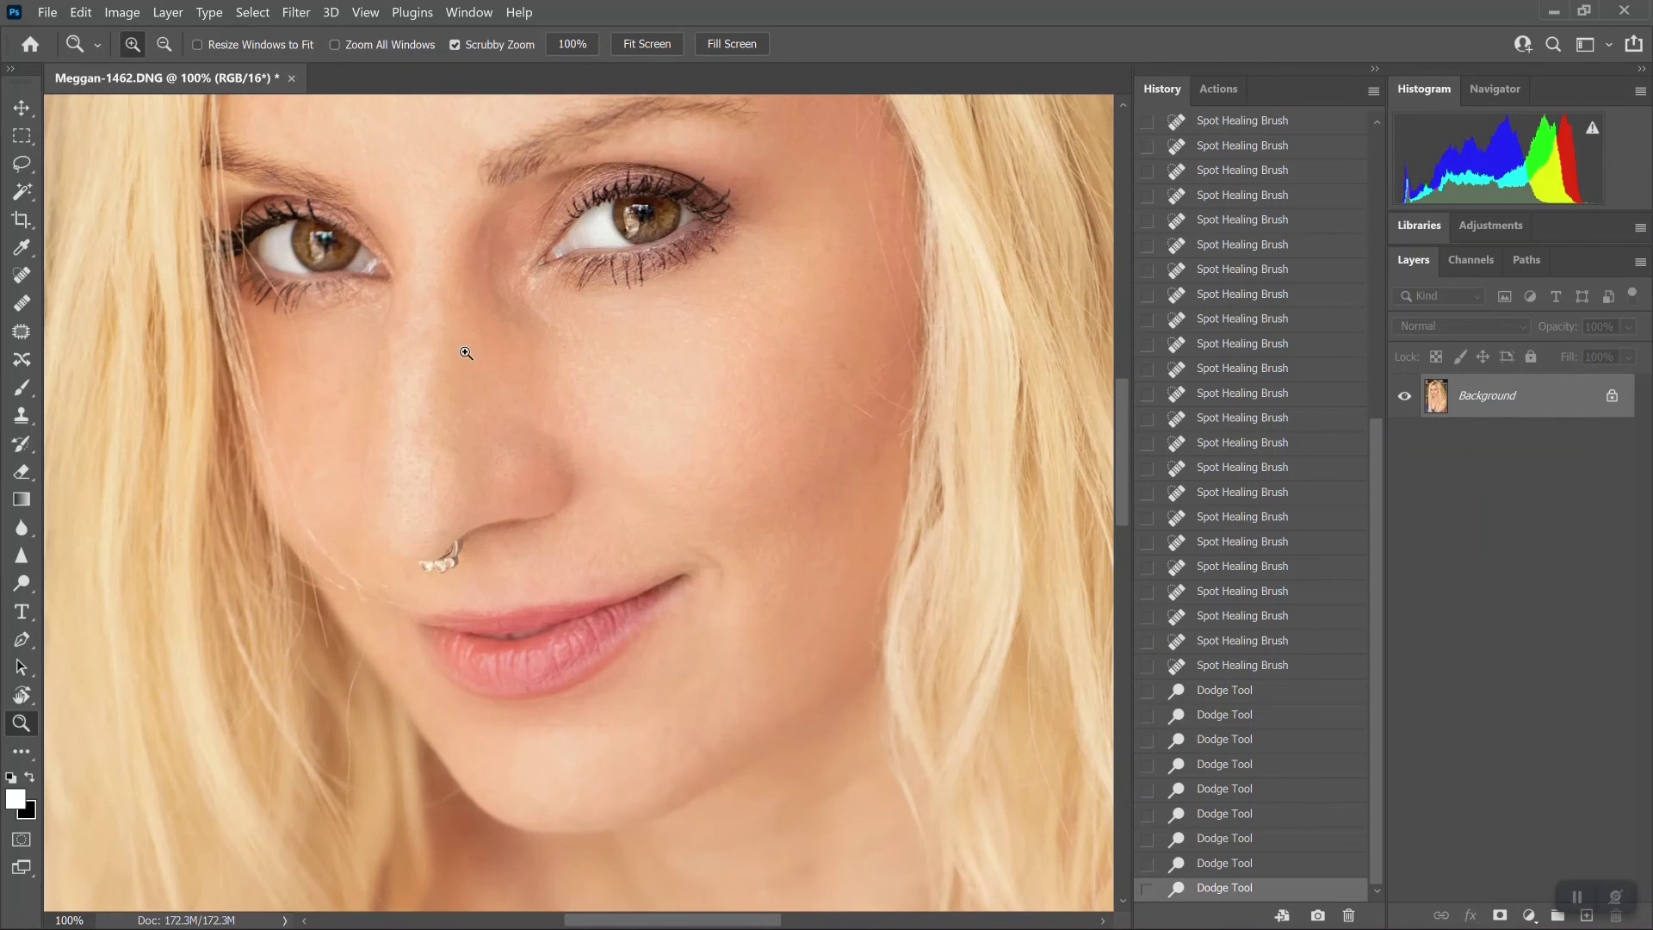
{"action": "left_click", "coordinate": [22, 331]}
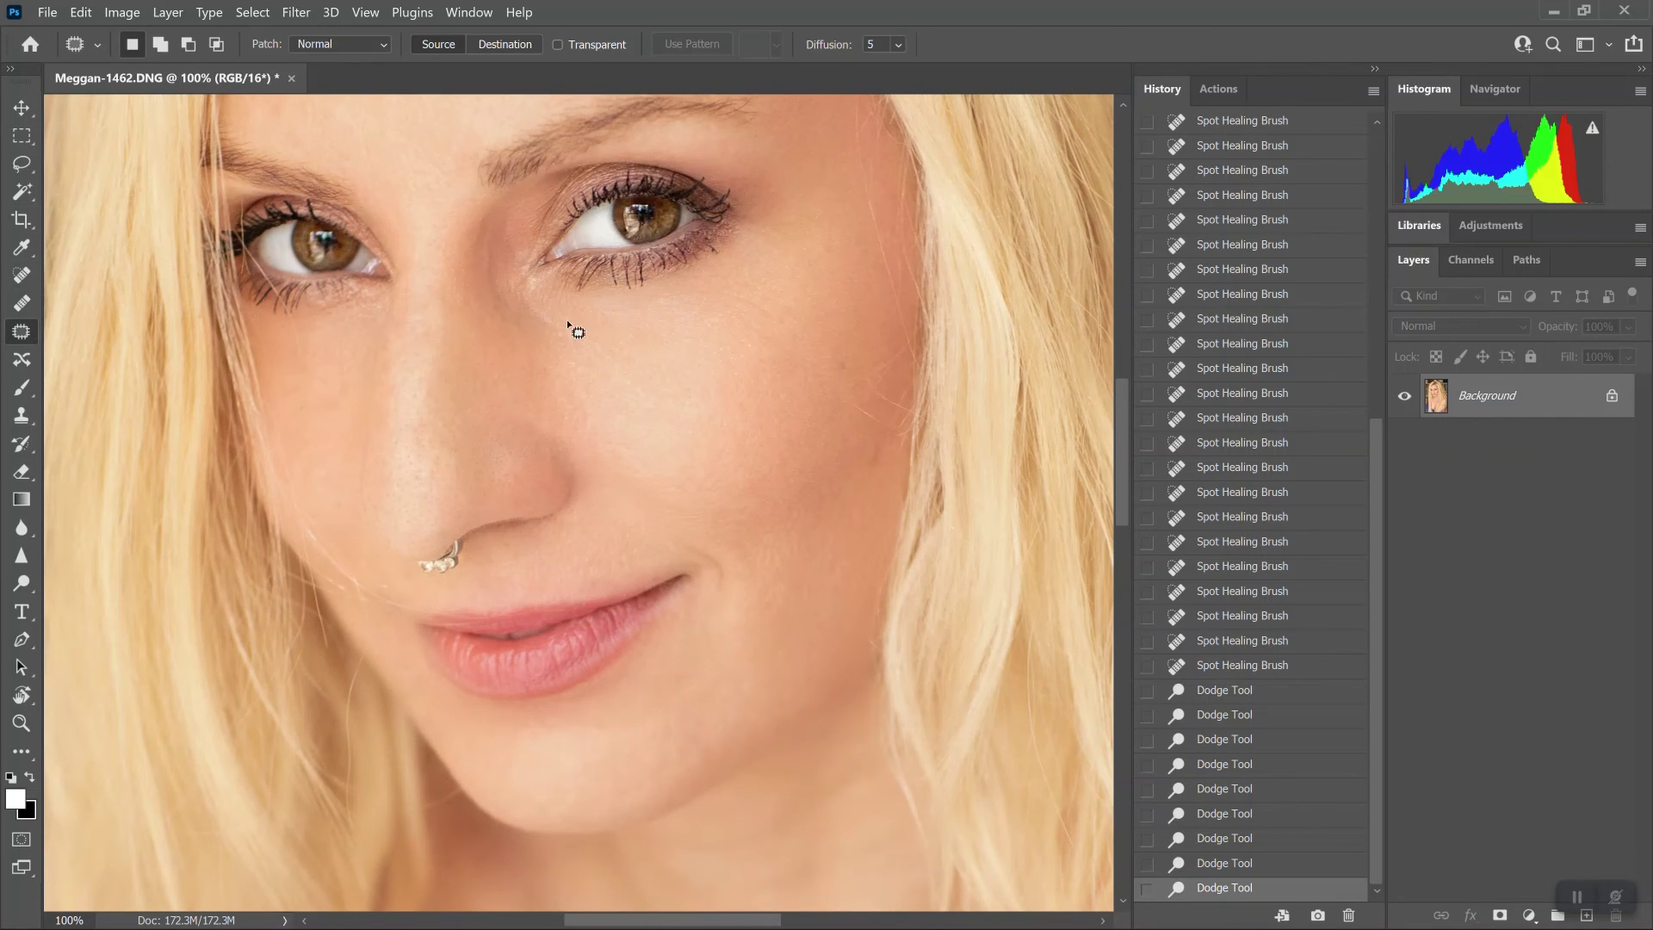
{"action": "mouse_move", "coordinate": [568, 325]}
{"action": "left_mouse_down"}
{"action": "mouse_move", "coordinate": [551, 312]}
{"action": "mouse_move", "coordinate": [555, 353]}
{"action": "mouse_move", "coordinate": [491, 268]}
{"action": "left_mouse_up"}
{"action": "key", "text": "ctrl+d"}
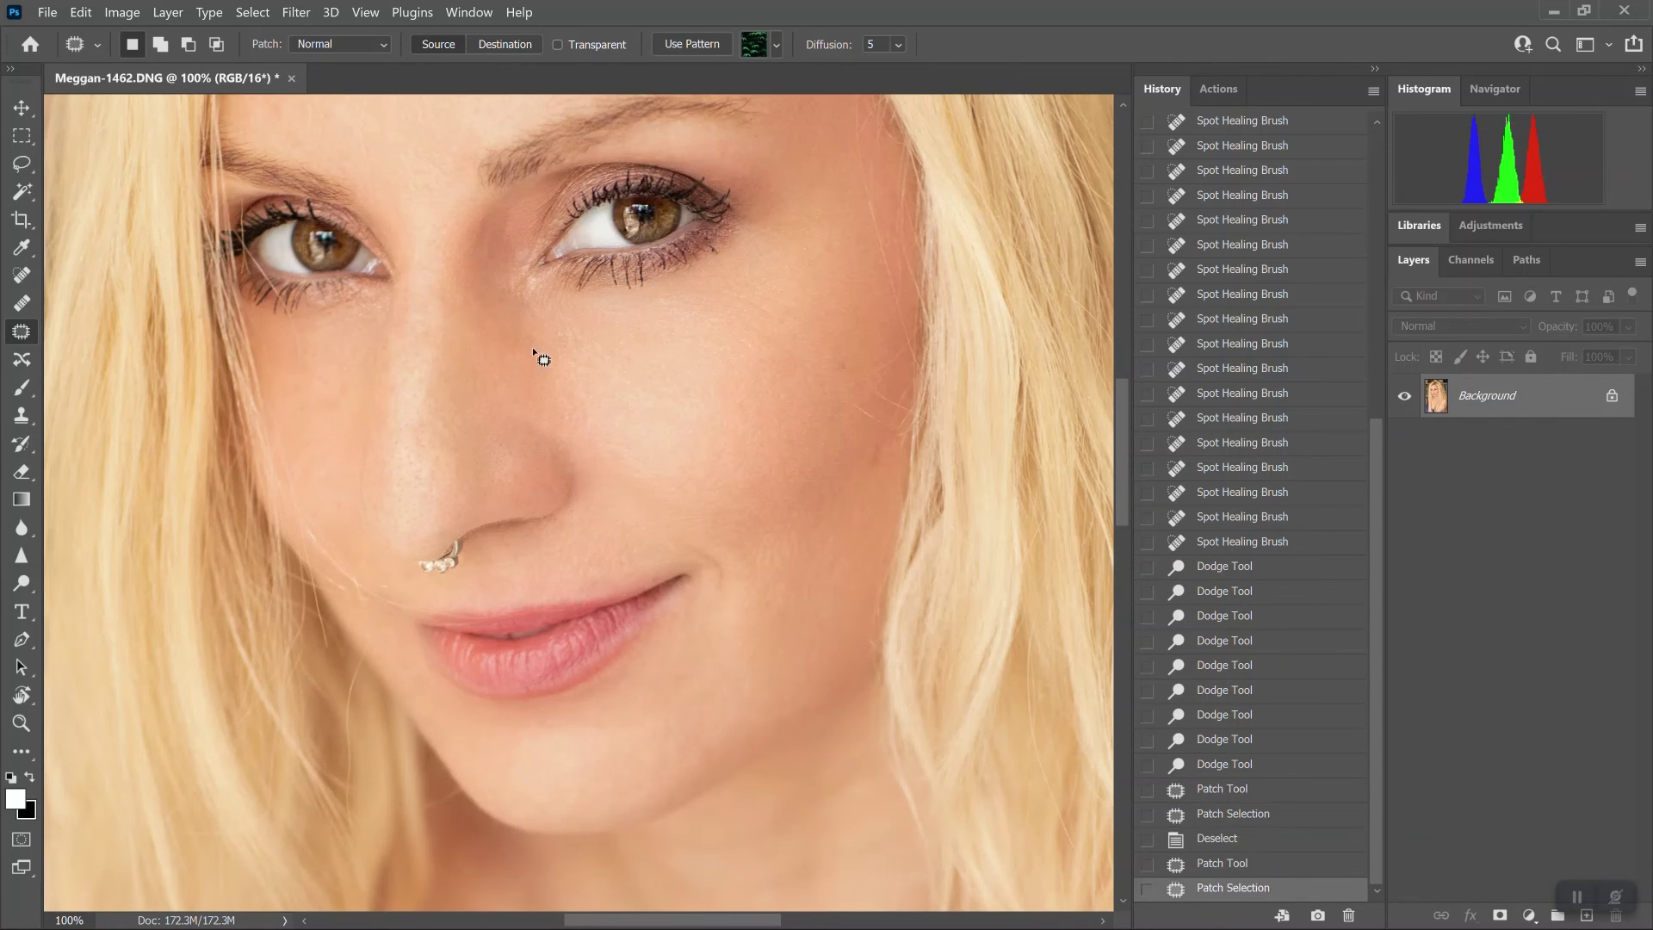
{"action": "key", "text": "ctrl+d"}
{"action": "mouse_move", "coordinate": [579, 342]}
{"action": "left_mouse_down"}
{"action": "mouse_move", "coordinate": [535, 332]}
{"action": "mouse_move", "coordinate": [585, 369]}
{"action": "left_mouse_up"}
{"action": "key", "text": "ctrl+d"}
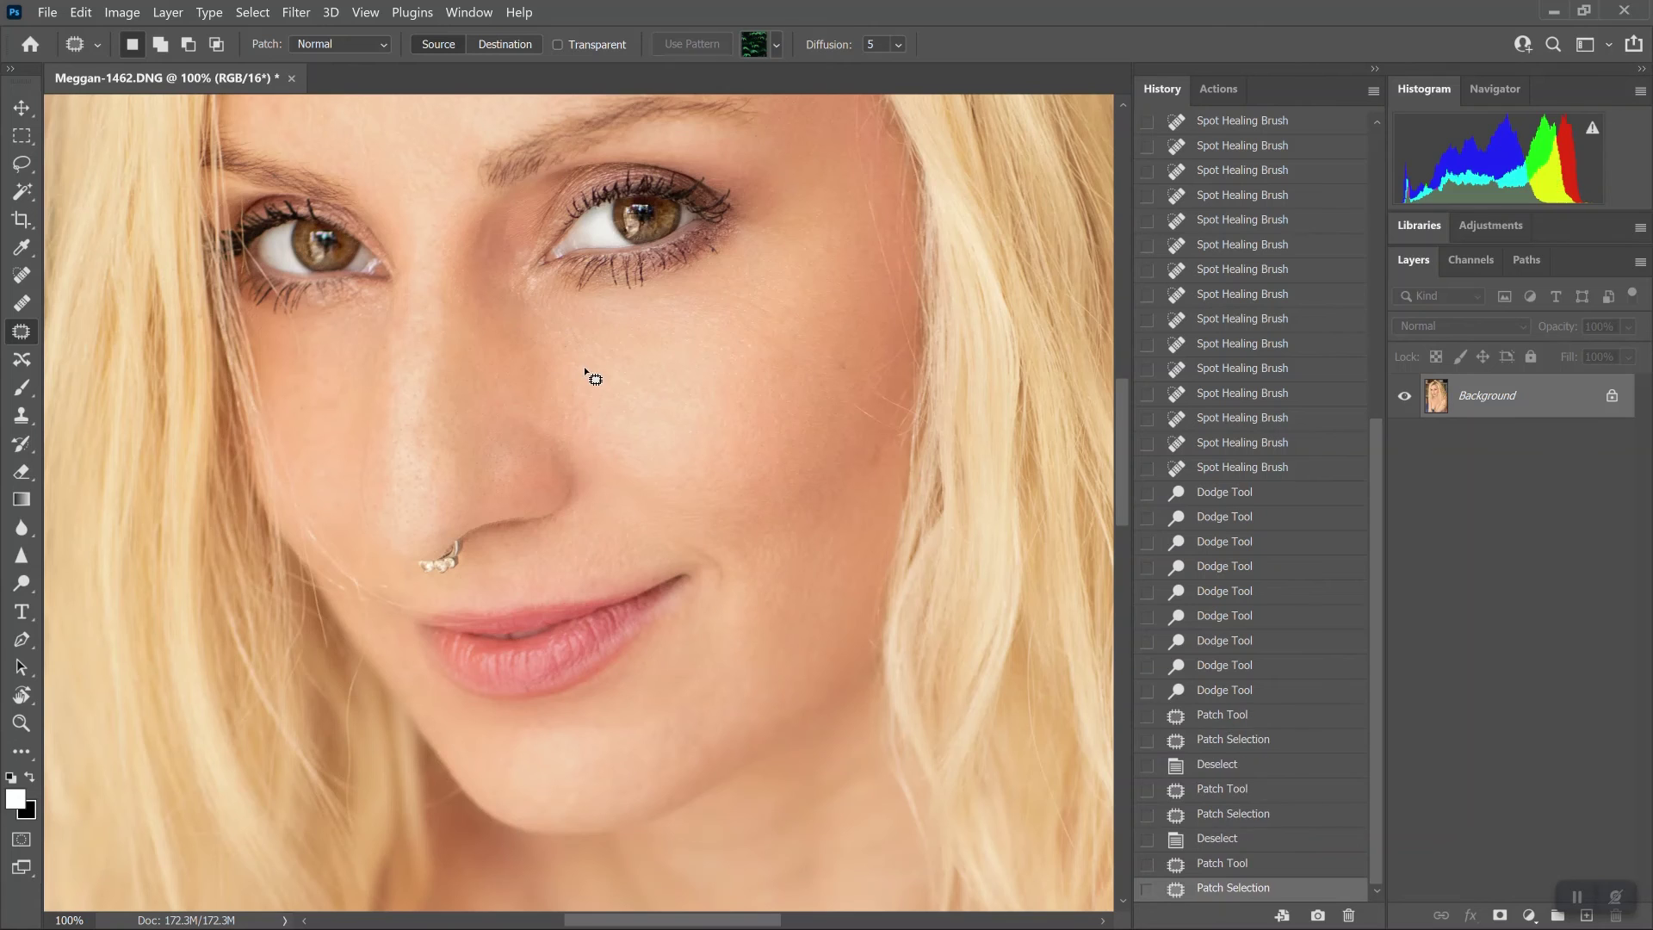
{"action": "left_click_drag", "start_coordinate": [524, 319], "coordinate": [534, 302]}
{"action": "left_click_drag", "start_coordinate": [527, 311], "coordinate": [590, 369]}
{"action": "key", "text": "ctrl+d"}
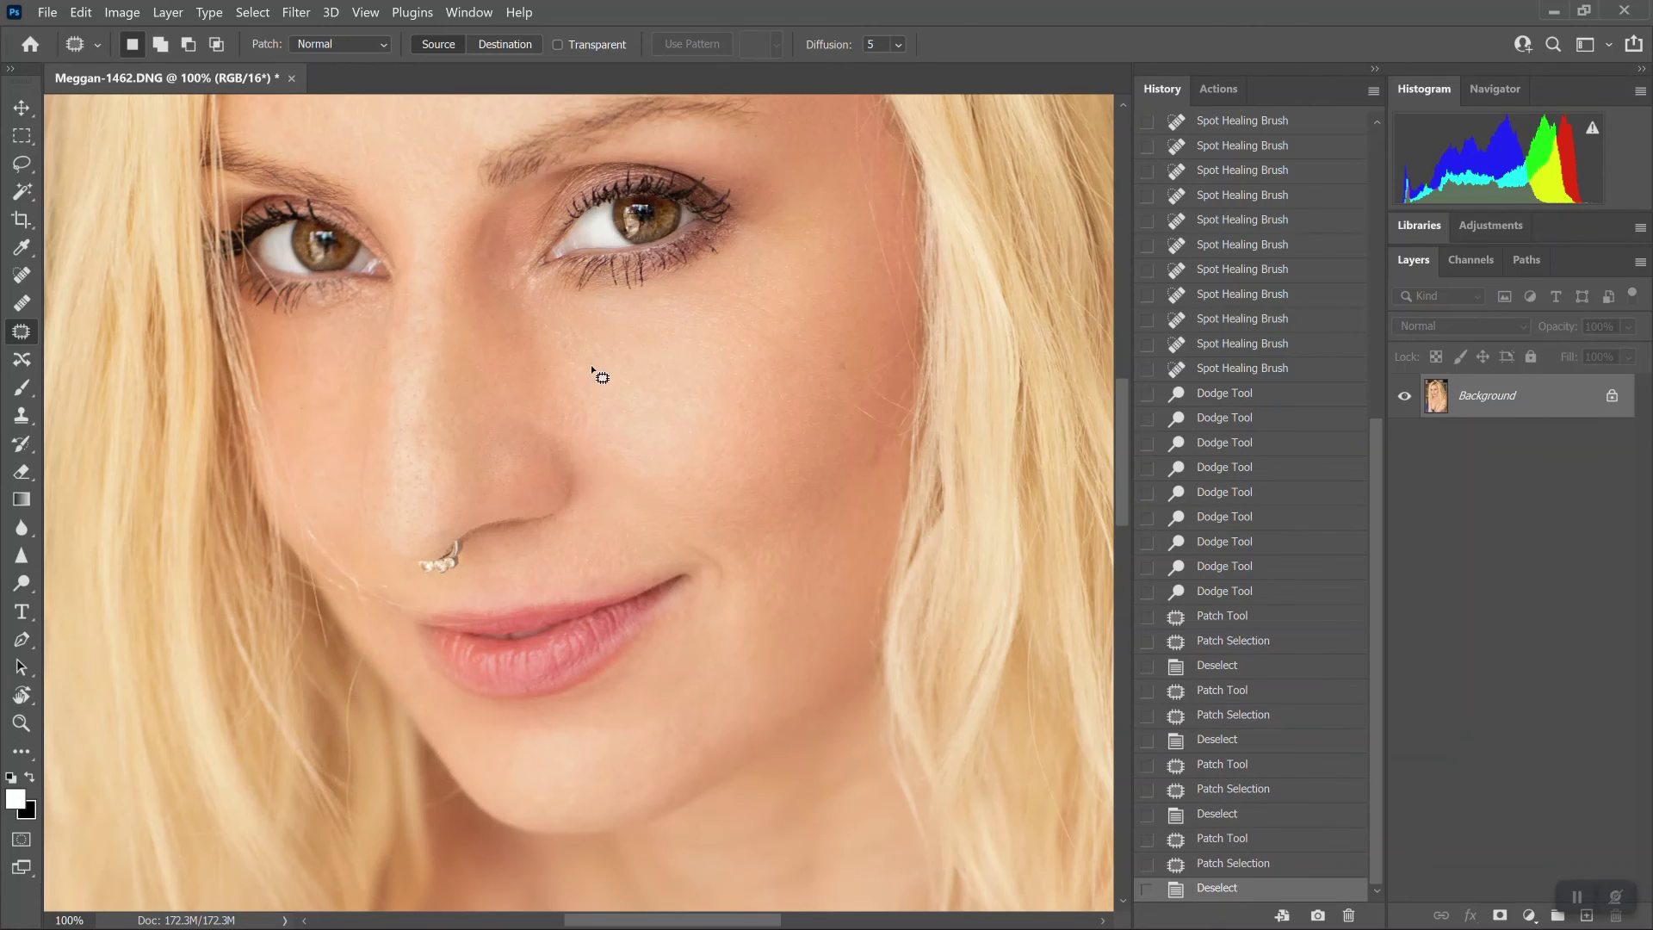
Patch the shaded skin between the nose bridge and the inner eye corner with smoother skin from lower down
{"action": "mouse_move", "coordinate": [496, 224]}
{"action": "left_mouse_down"}
{"action": "mouse_move", "coordinate": [495, 274]}
{"action": "mouse_move", "coordinate": [551, 319]}
{"action": "left_mouse_up"}
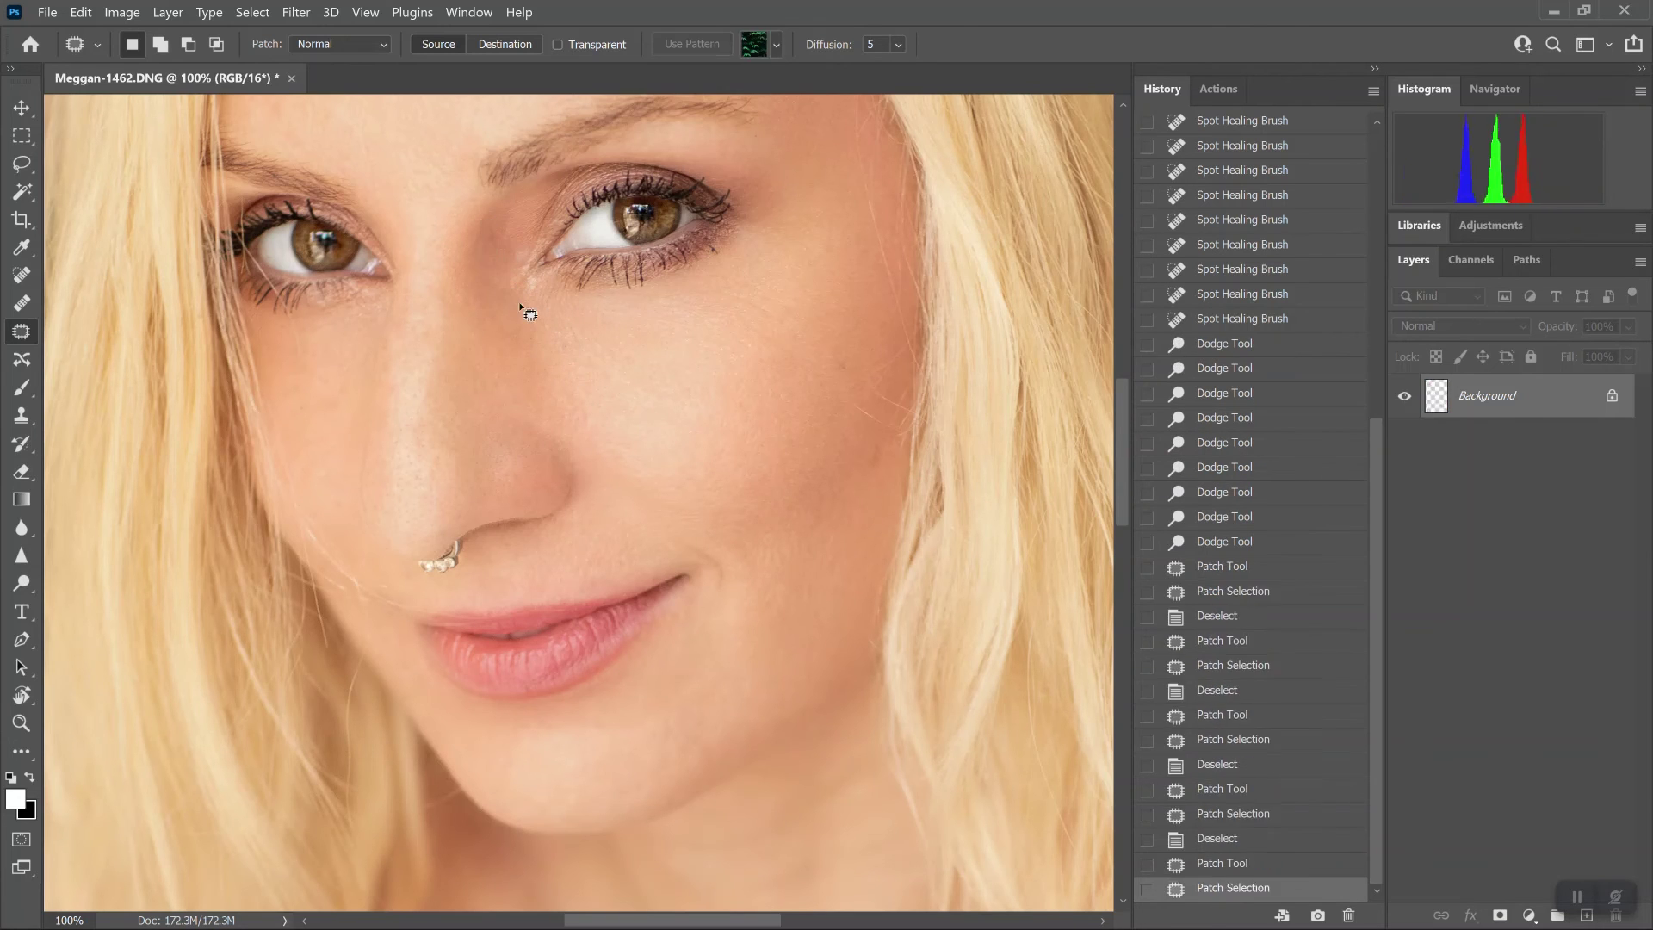
{"action": "key", "text": "ctrl+d"}
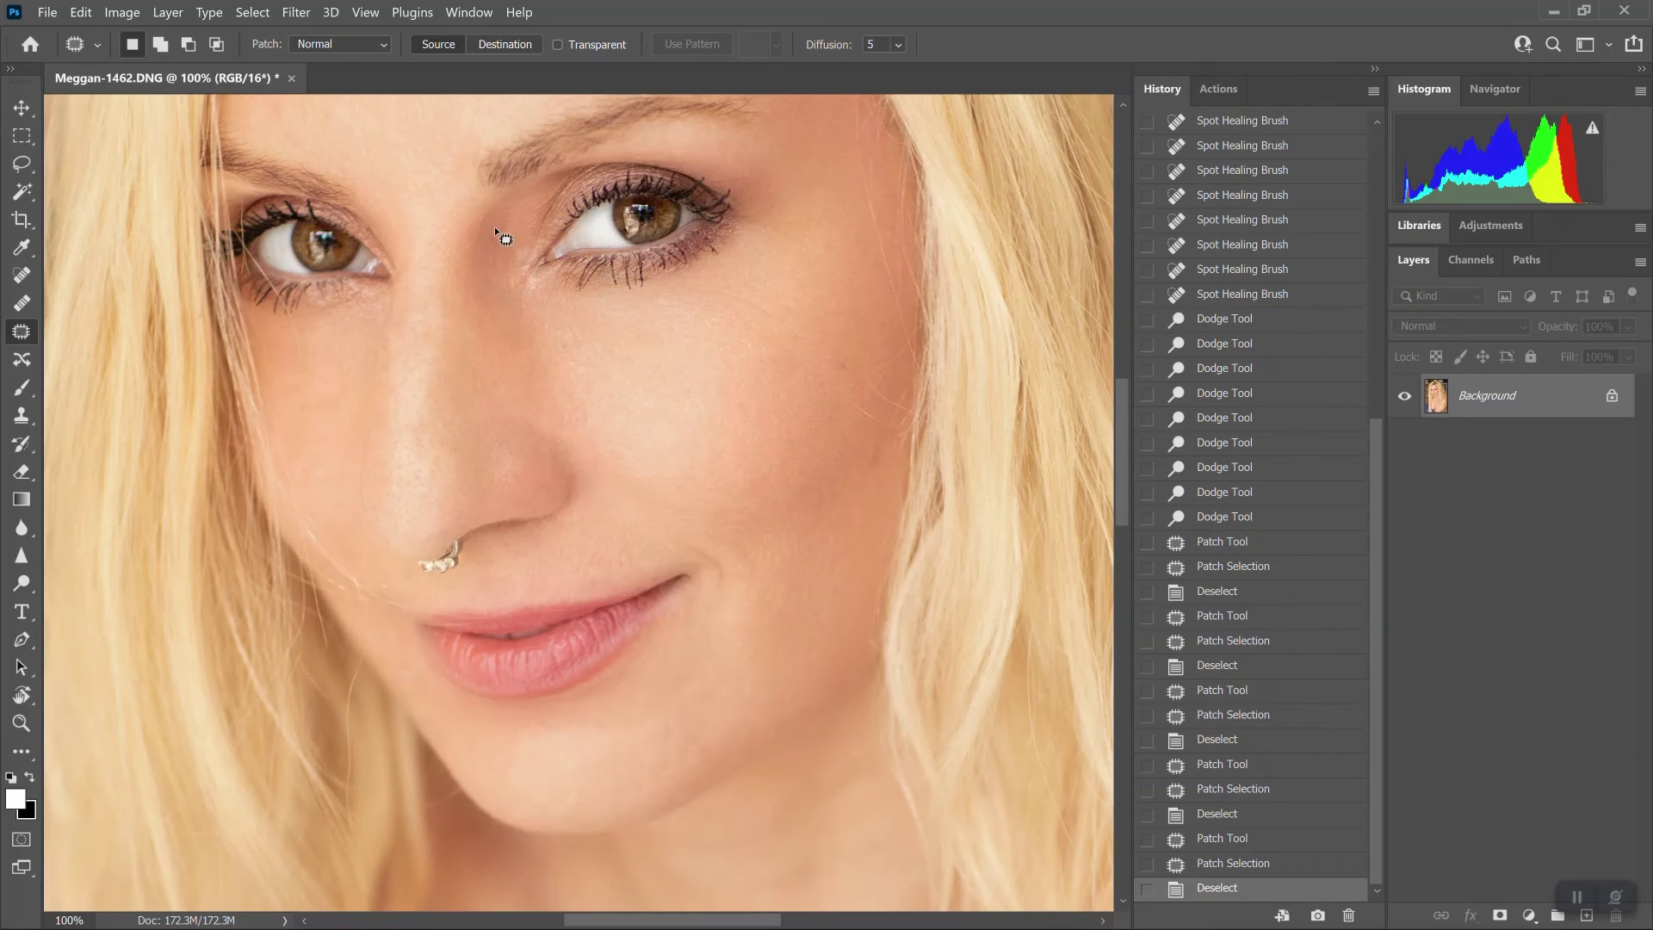
{"action": "mouse_move", "coordinate": [497, 230]}
{"action": "left_mouse_down"}
{"action": "mouse_move", "coordinate": [487, 276]}
{"action": "mouse_move", "coordinate": [529, 319]}
{"action": "left_mouse_up"}
{"action": "key", "text": "ctrl+d"}
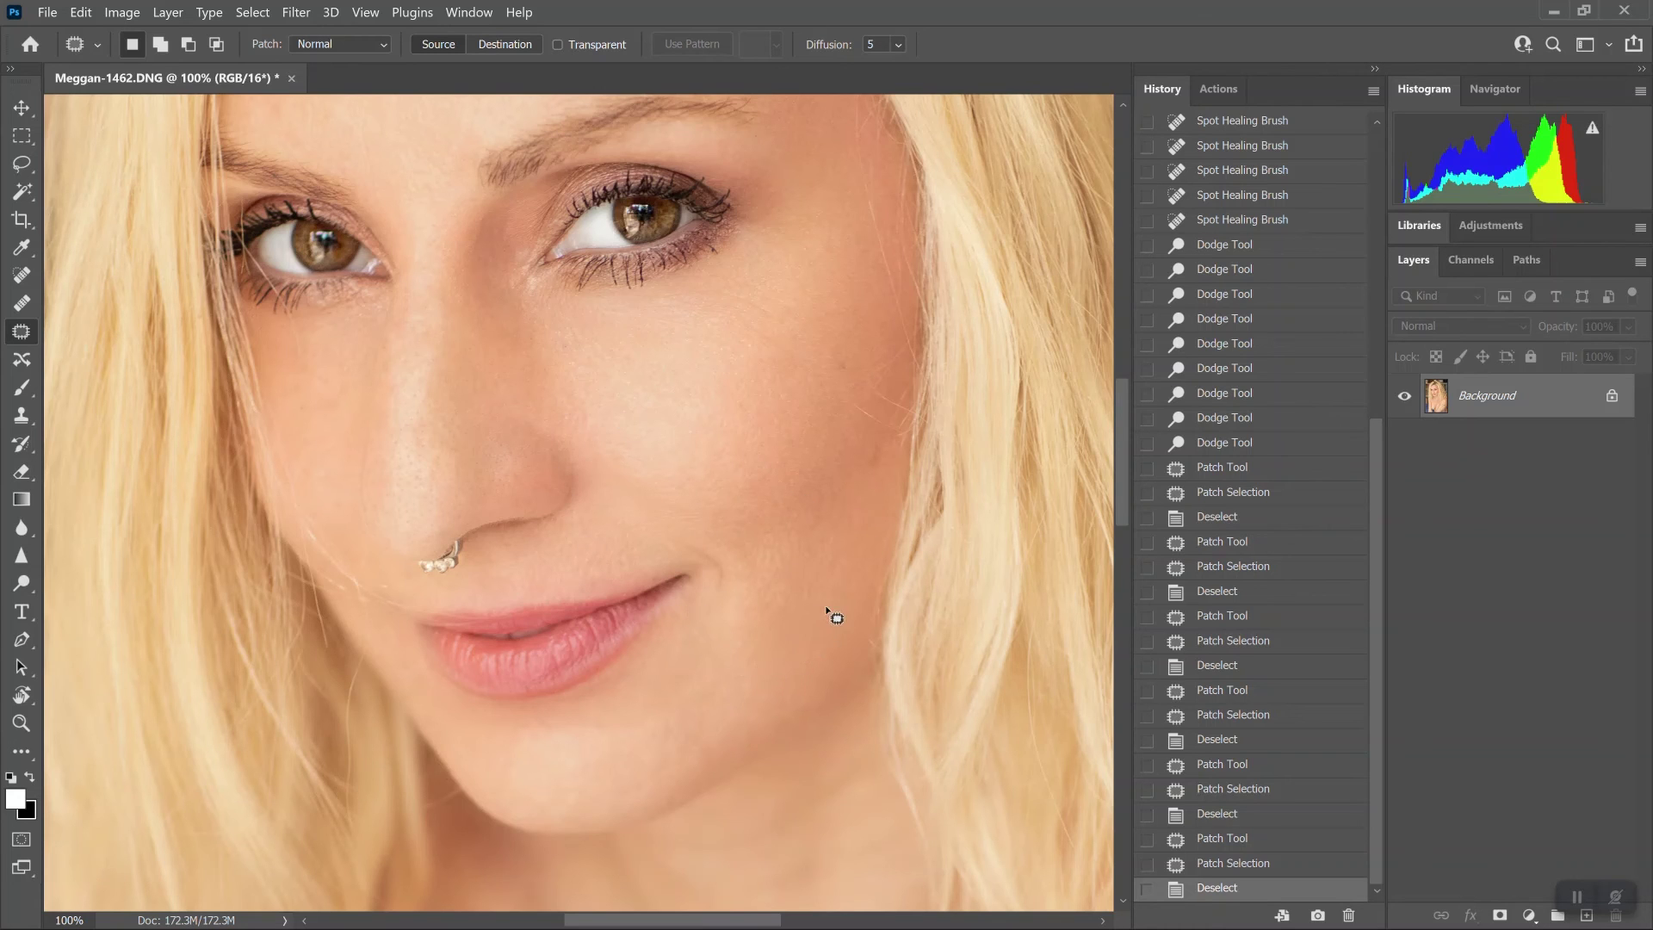
Smooth the cheek beside the mouth corner by cloning nearby skin with a 125 px Clone Stamp at 38% opacity
{"action": "key", "text": "shift+j"}
{"action": "key", "text": "s"}
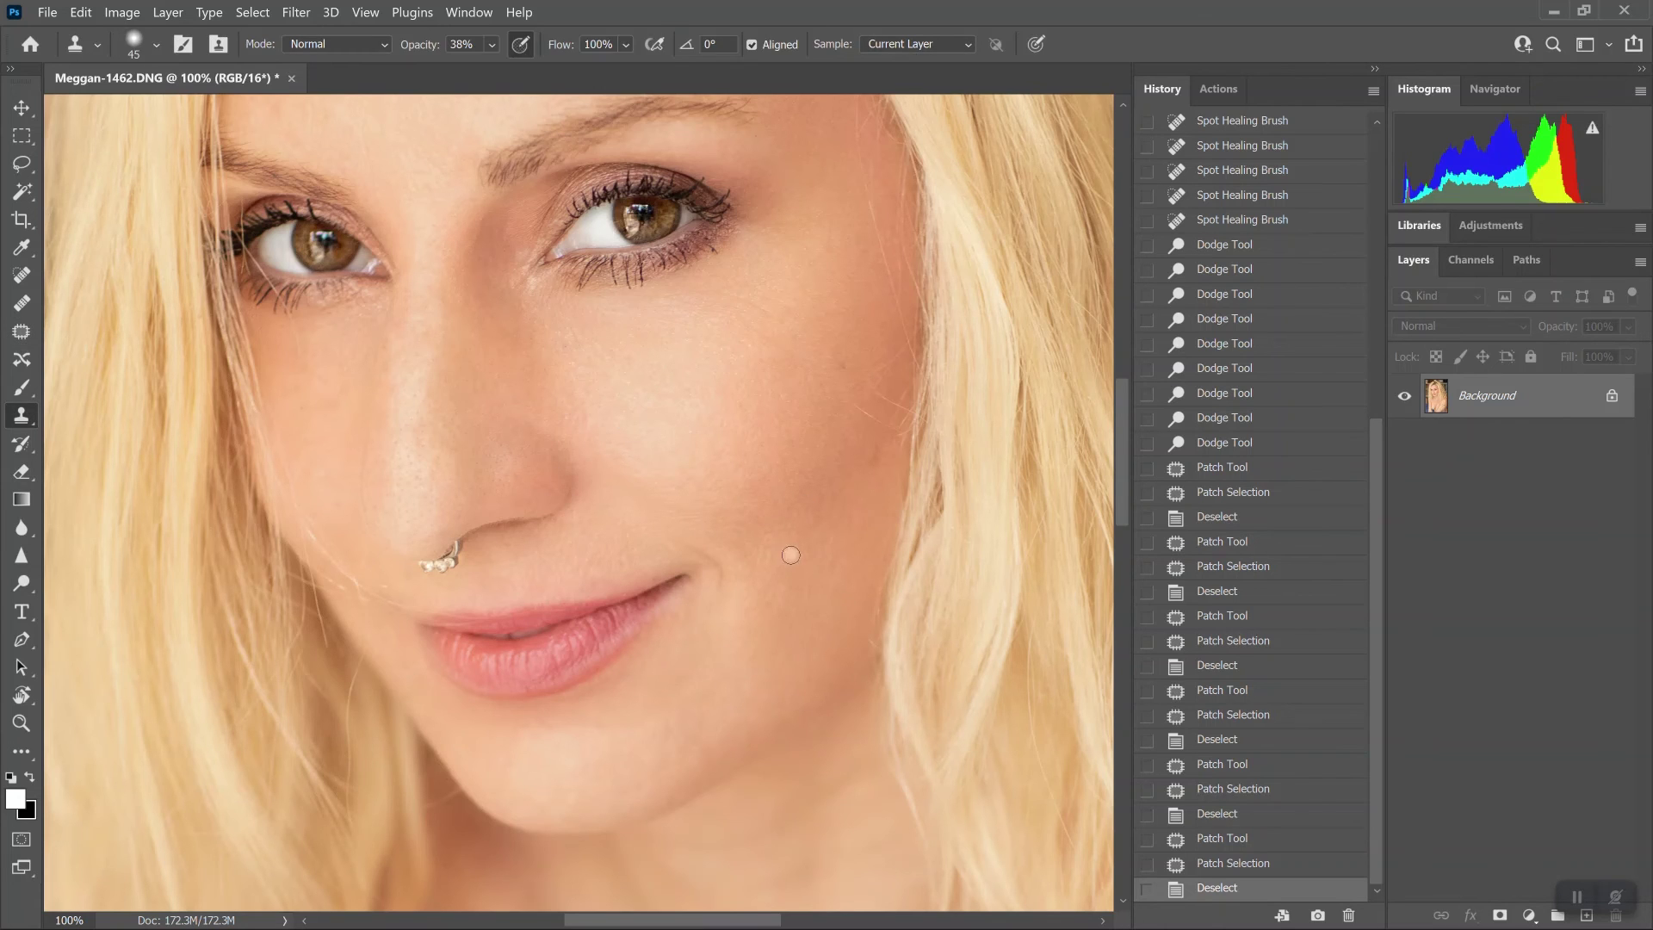
{"action": "key", "text": "bracketright"}
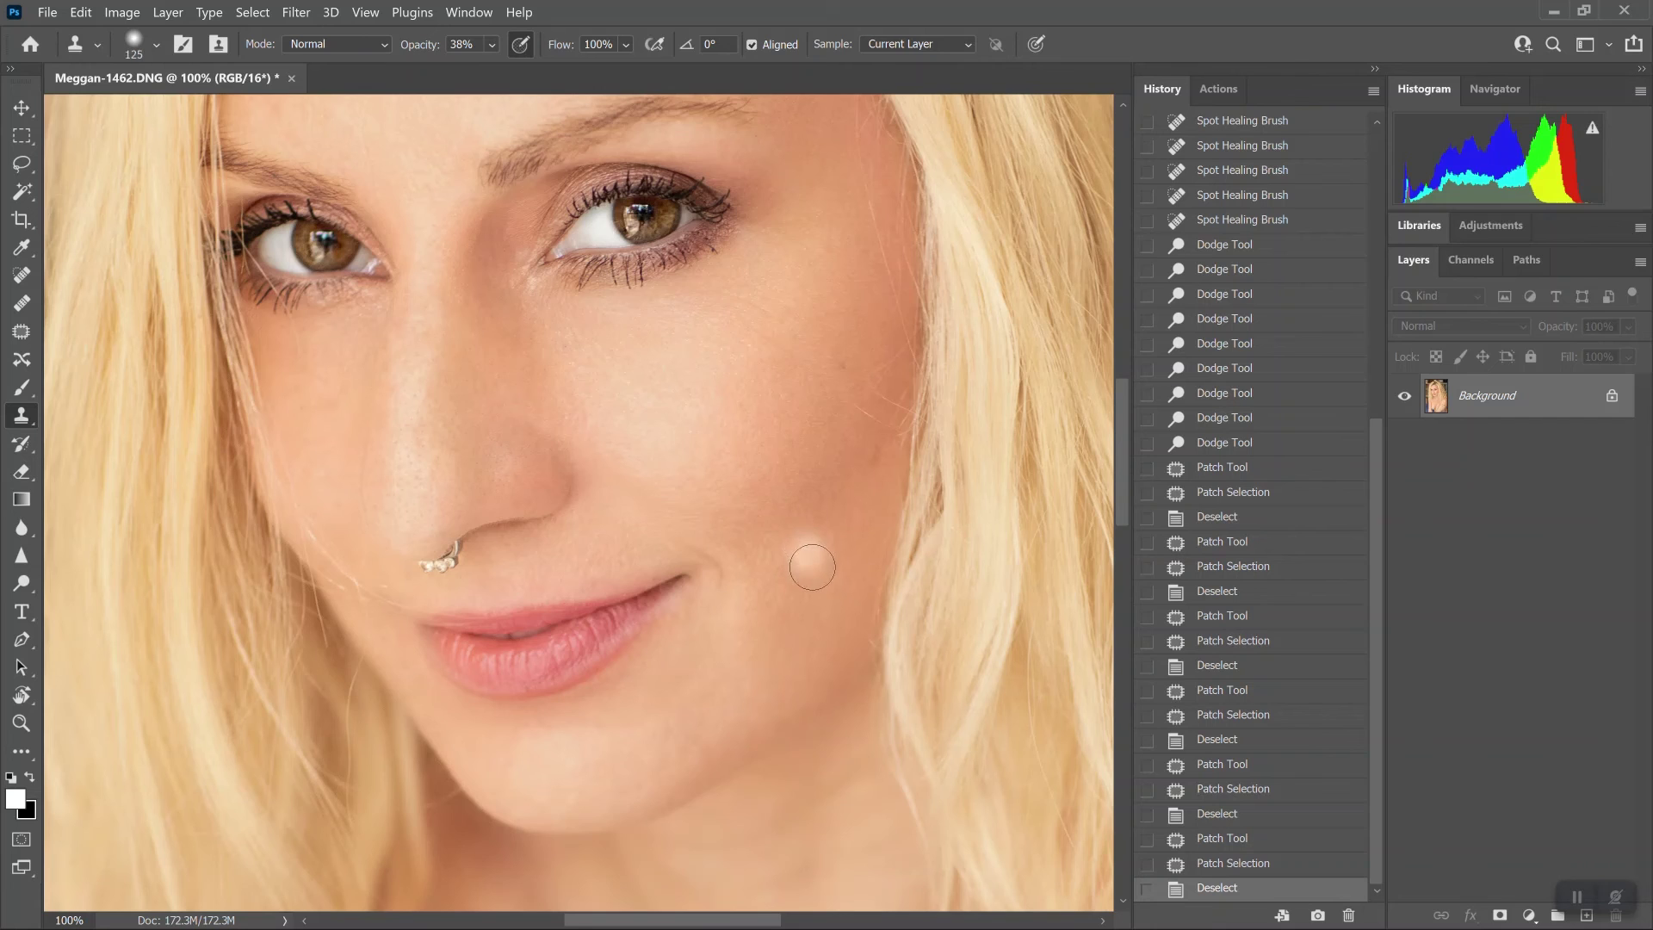
{"action": "left_click", "coordinate": [803, 548], "text": "alt"}
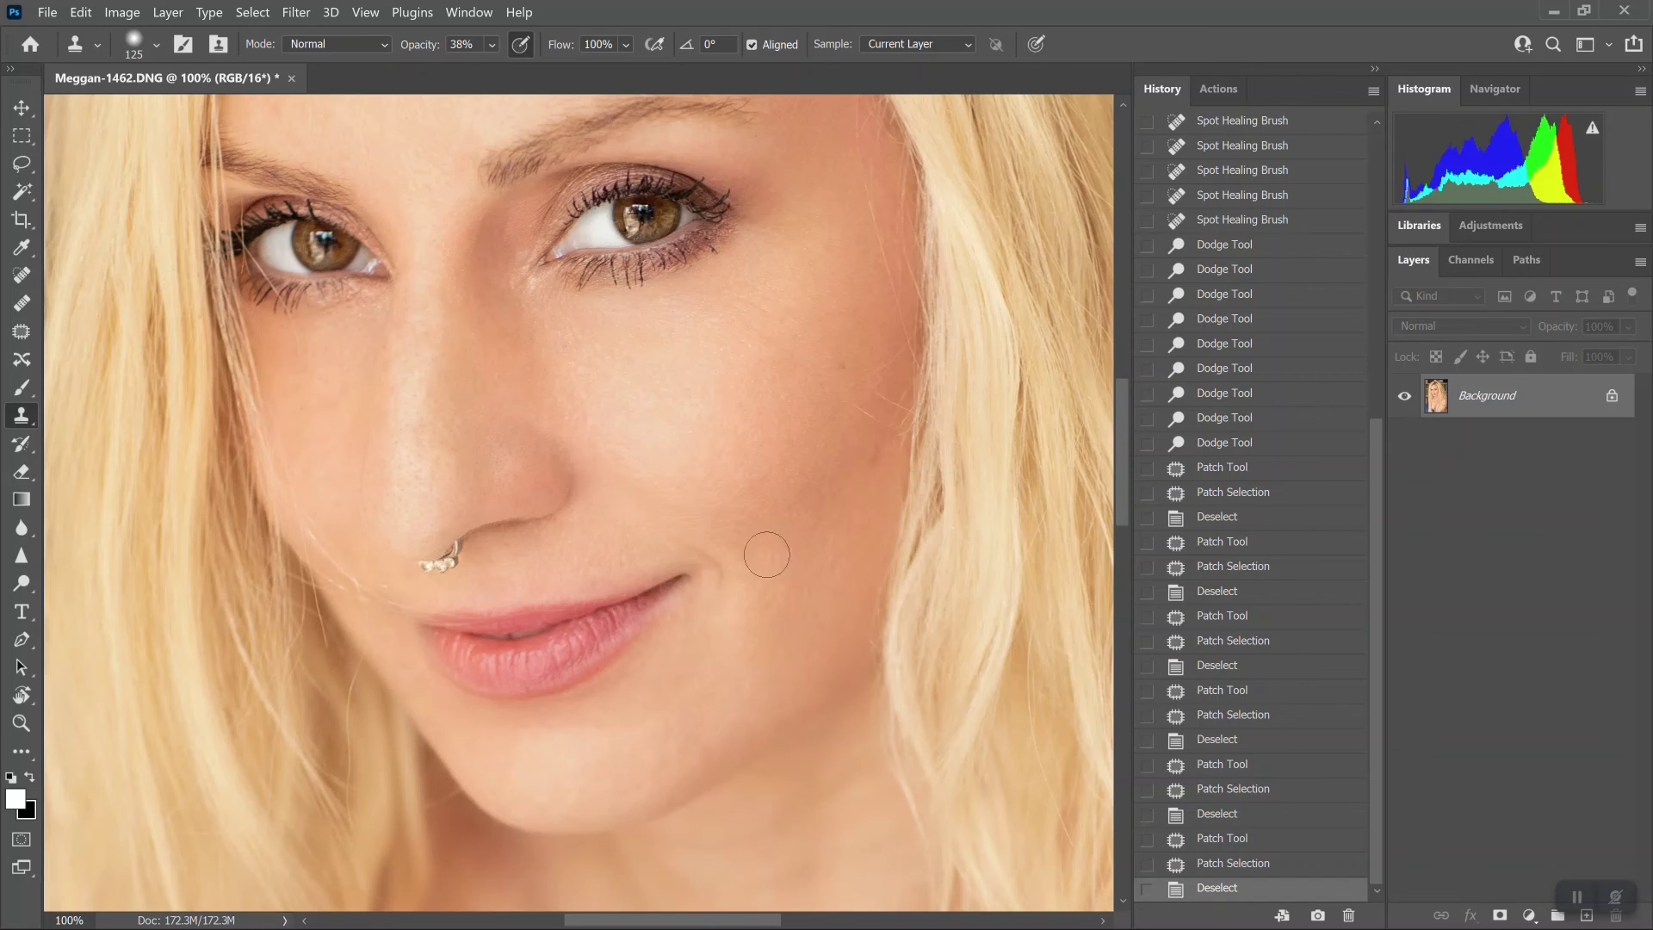
{"action": "left_click_drag", "start_coordinate": [857, 592], "coordinate": [784, 640]}
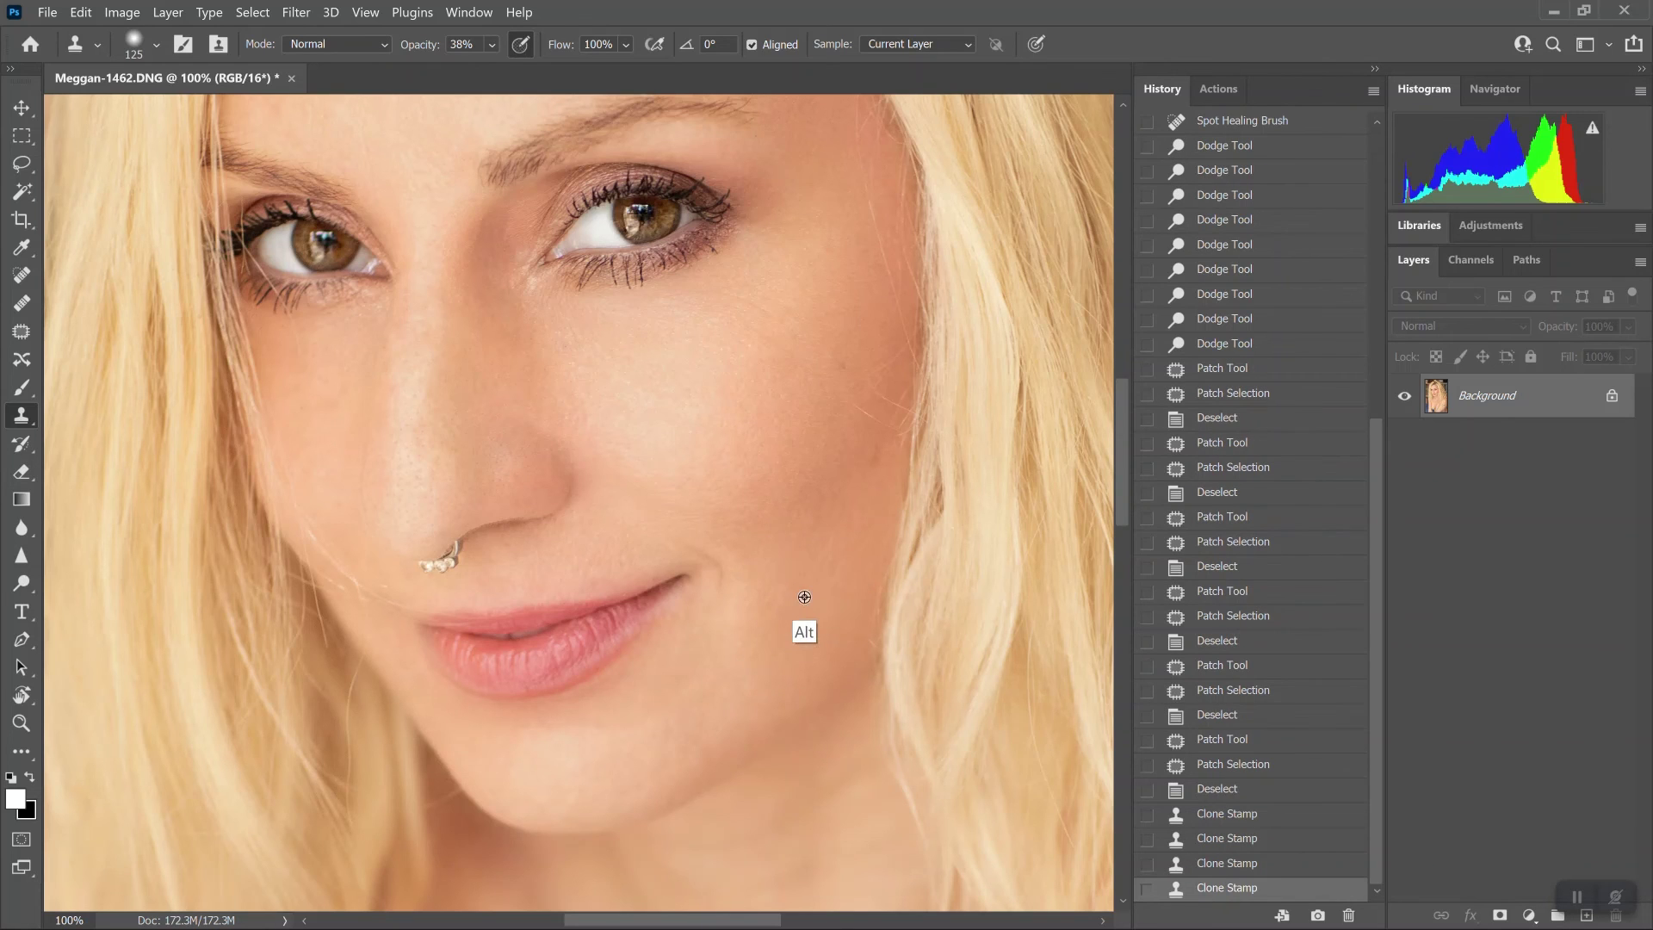
{"action": "left_click", "coordinate": [804, 596], "text": "alt"}
{"action": "left_click", "coordinate": [776, 598]}
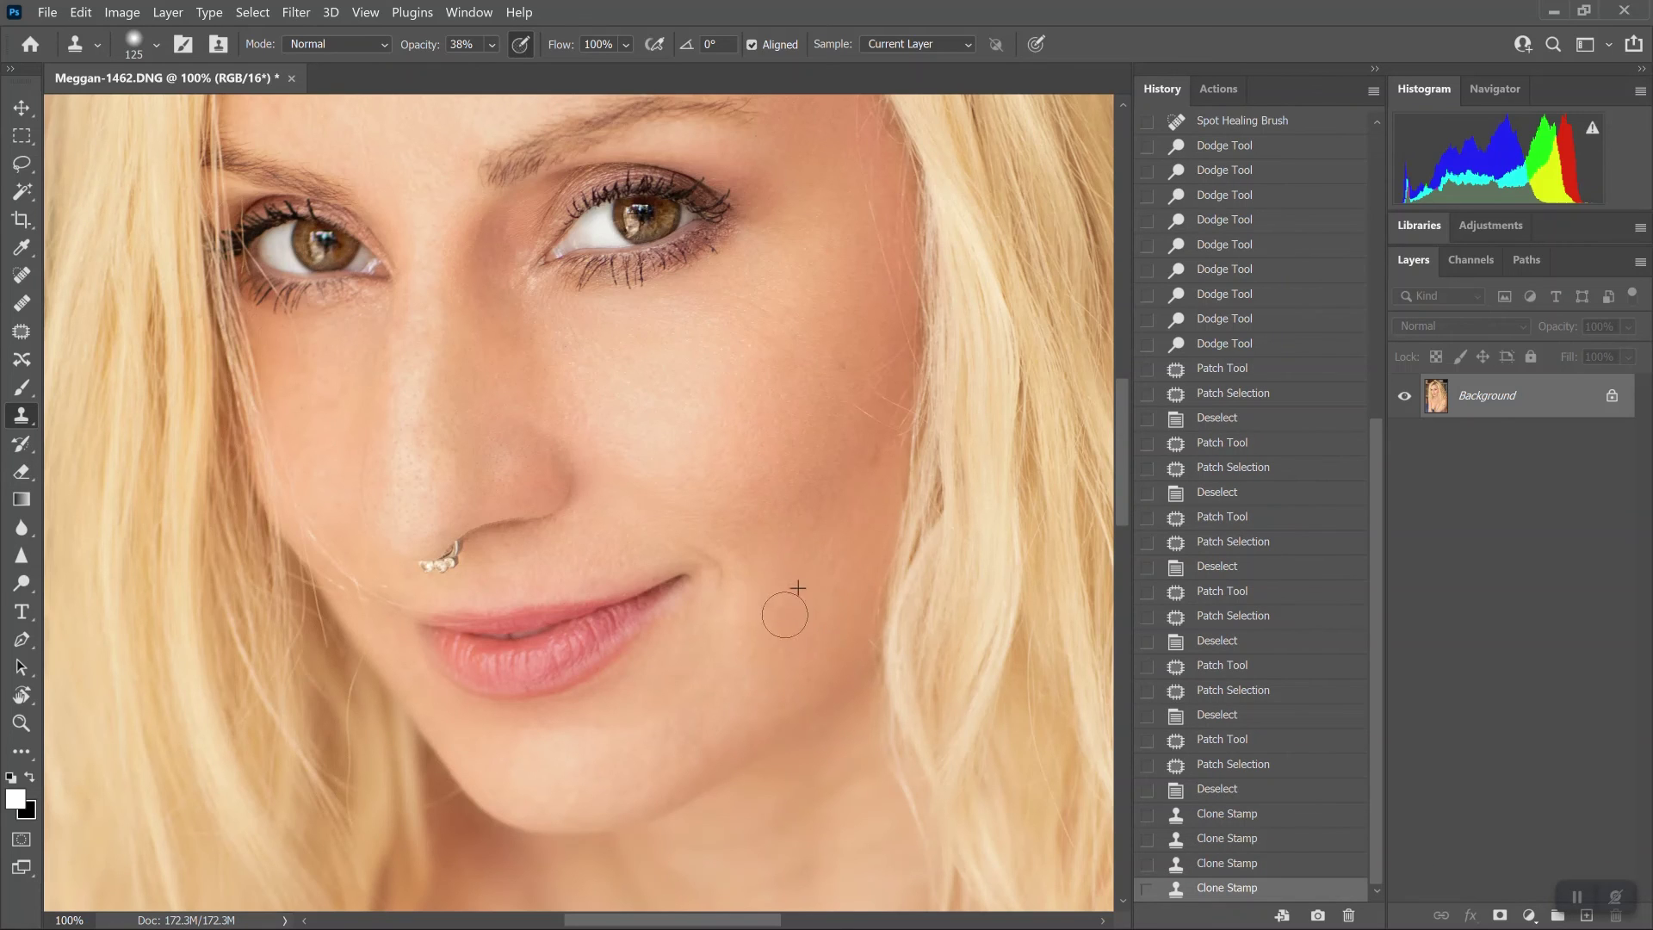
{"action": "left_click", "coordinate": [749, 542], "text": "alt"}
{"action": "left_click", "coordinate": [713, 550]}
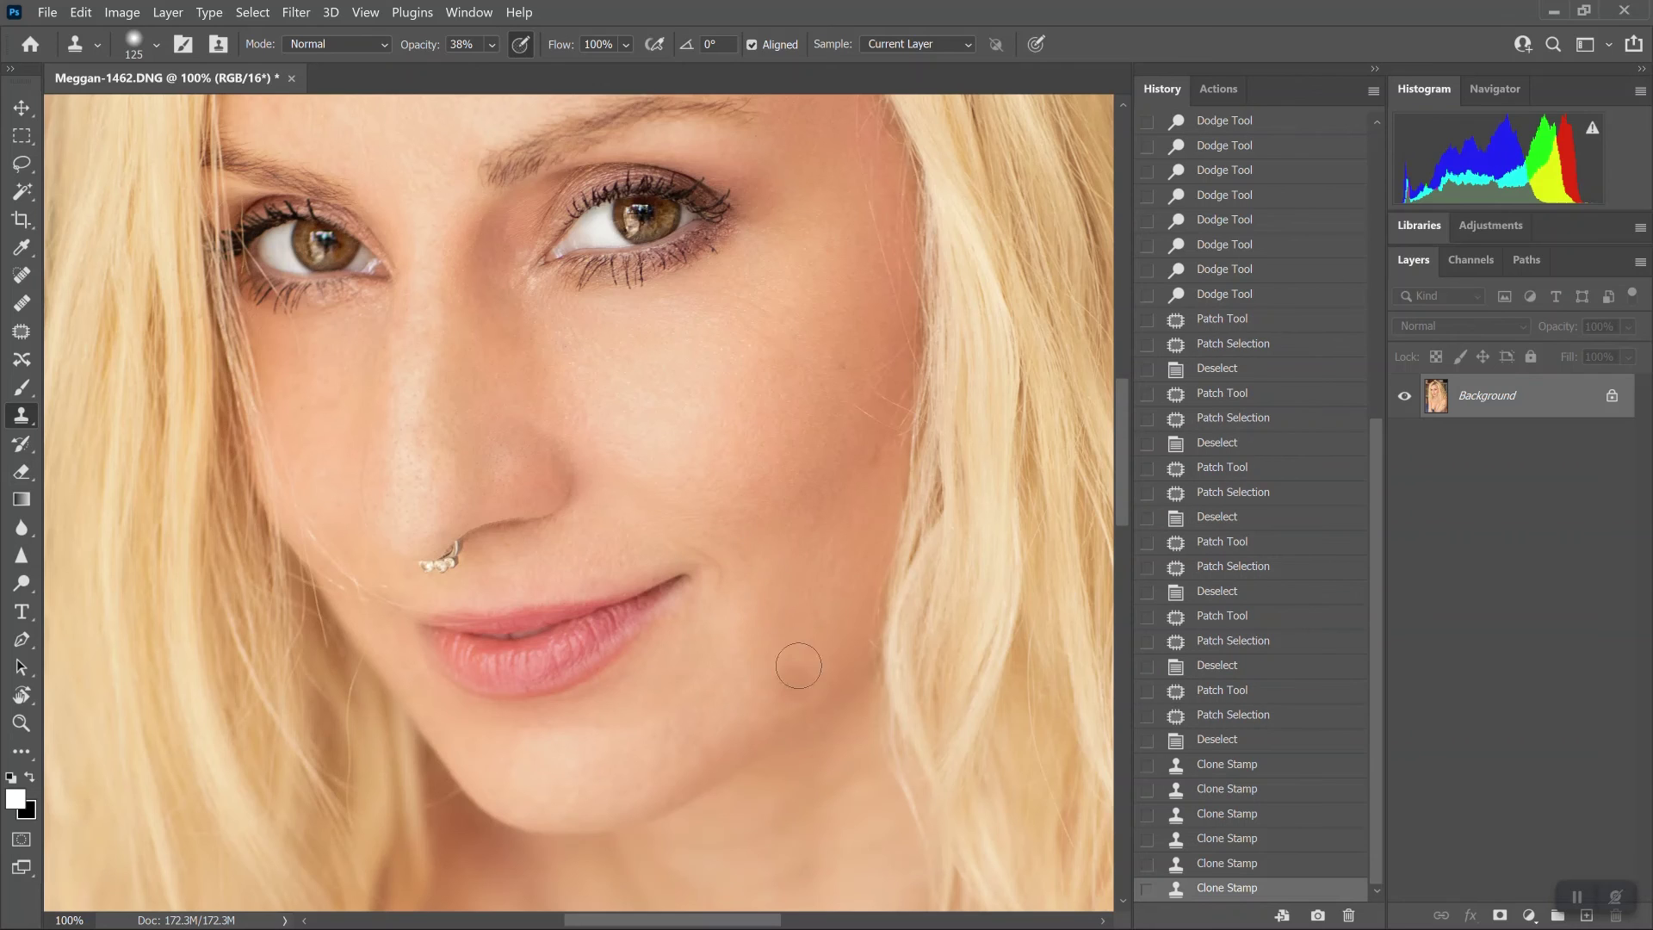
Clone nearby skin over the area between the nostril and upper lip to soften the smile fold
{"action": "left_click", "coordinate": [635, 543]}
{"action": "left_click", "coordinate": [579, 554], "text": "alt"}
{"action": "left_click", "coordinate": [607, 554]}
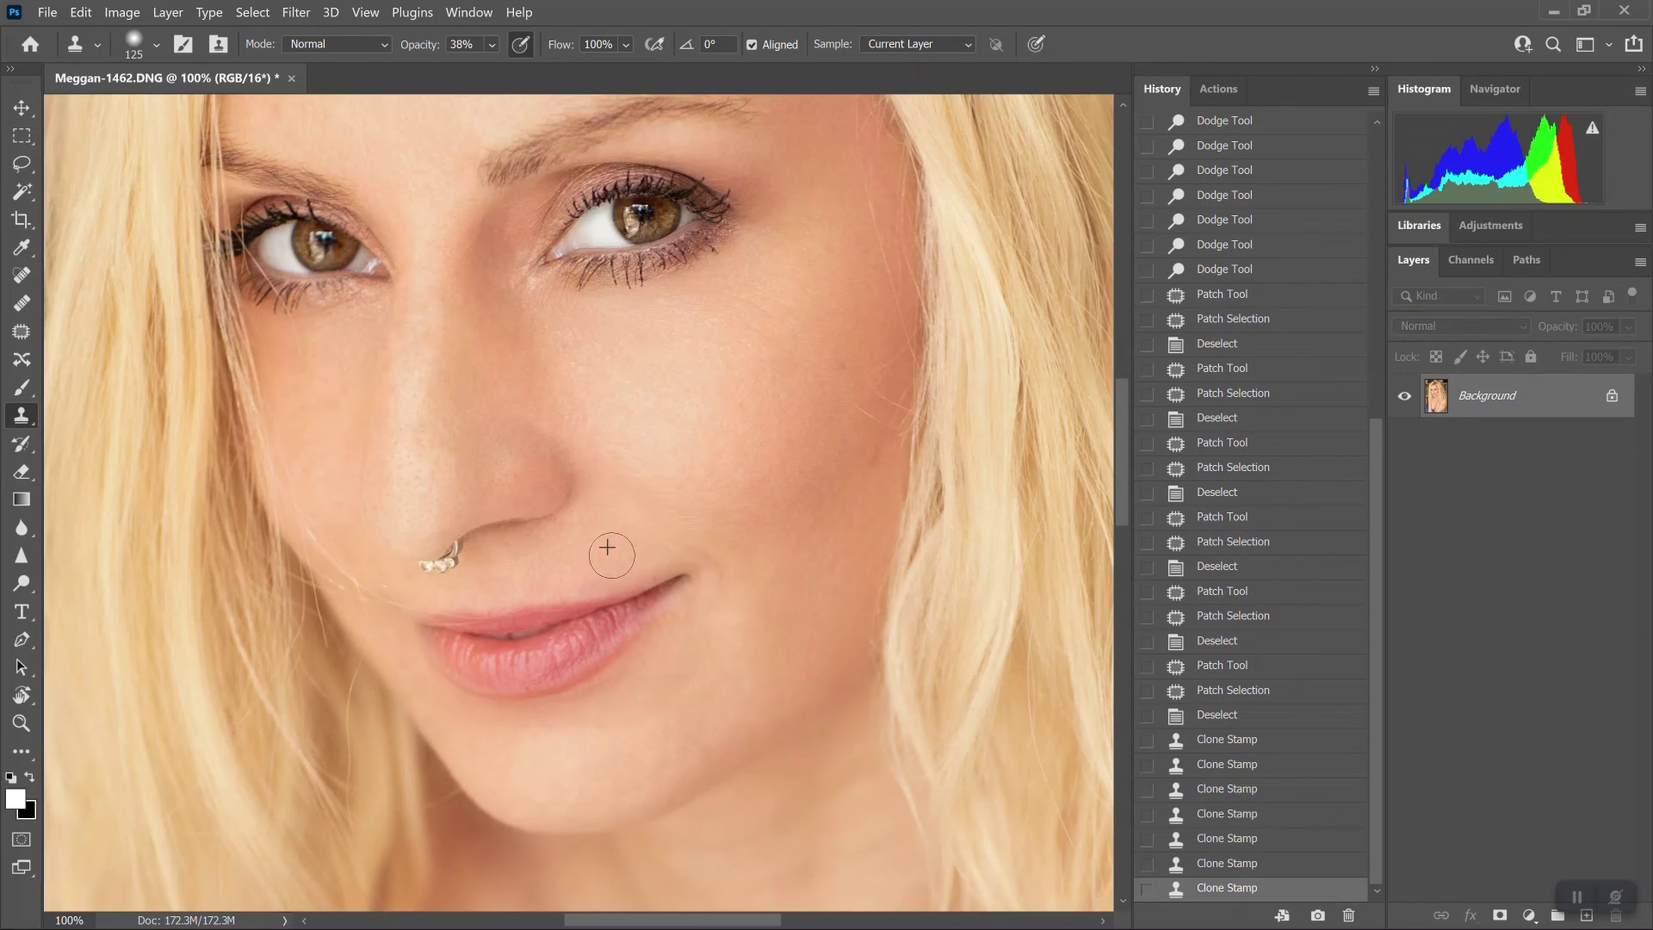
{"action": "left_click", "coordinate": [601, 555]}
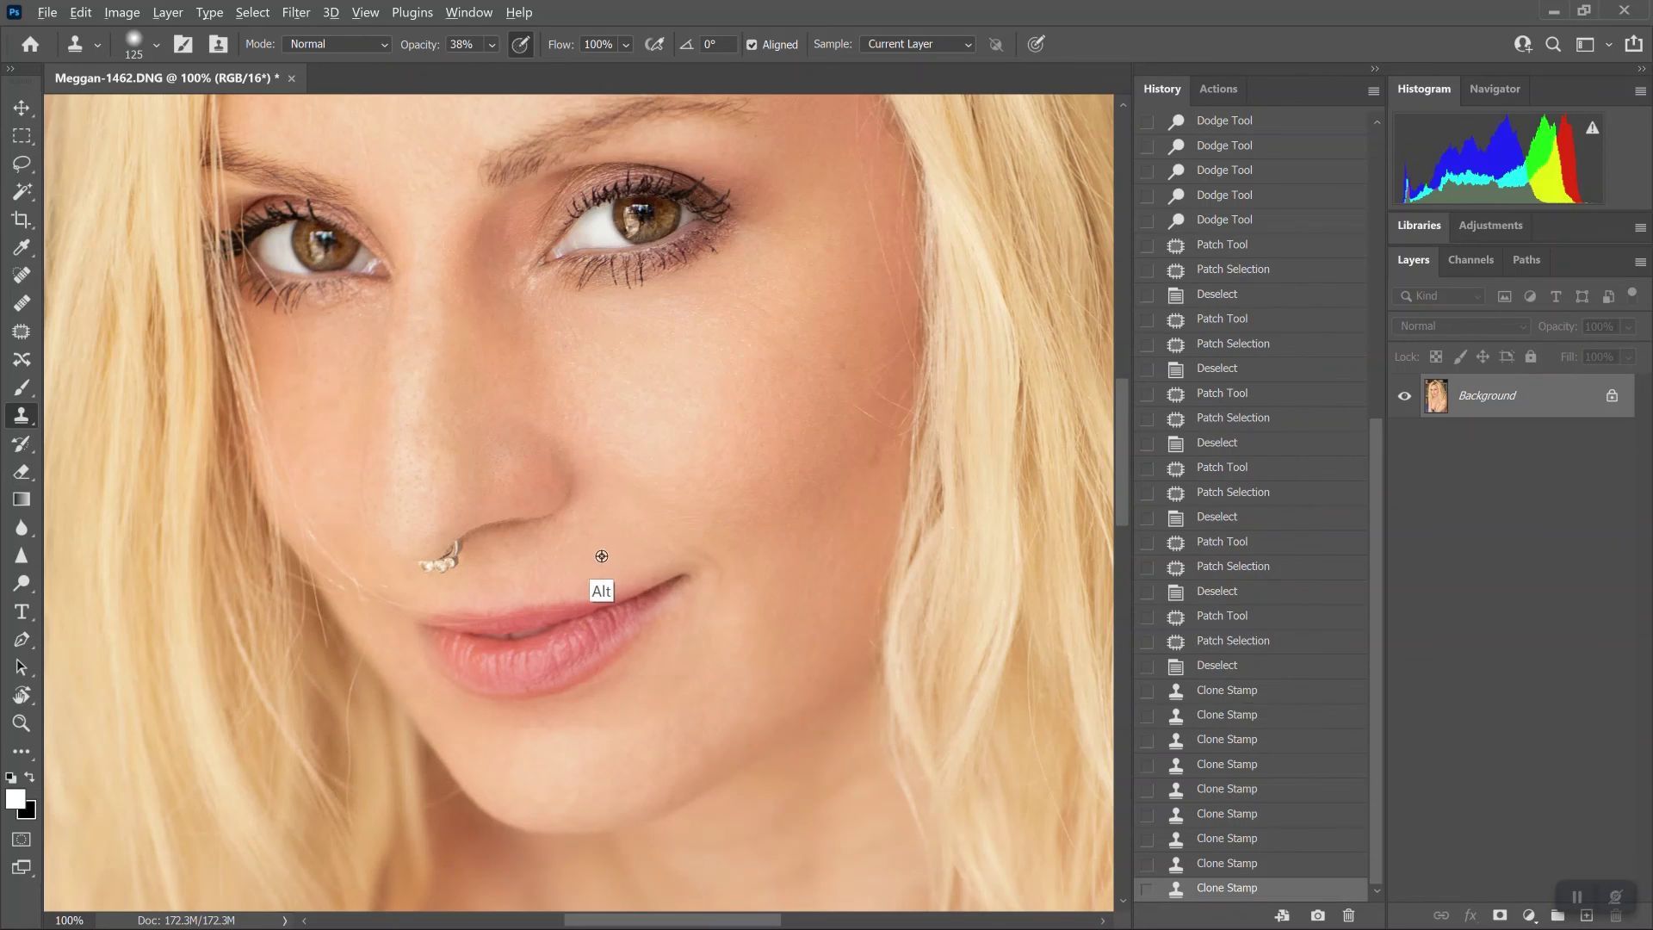
{"action": "left_click", "coordinate": [545, 542]}
{"action": "left_click", "coordinate": [592, 570]}
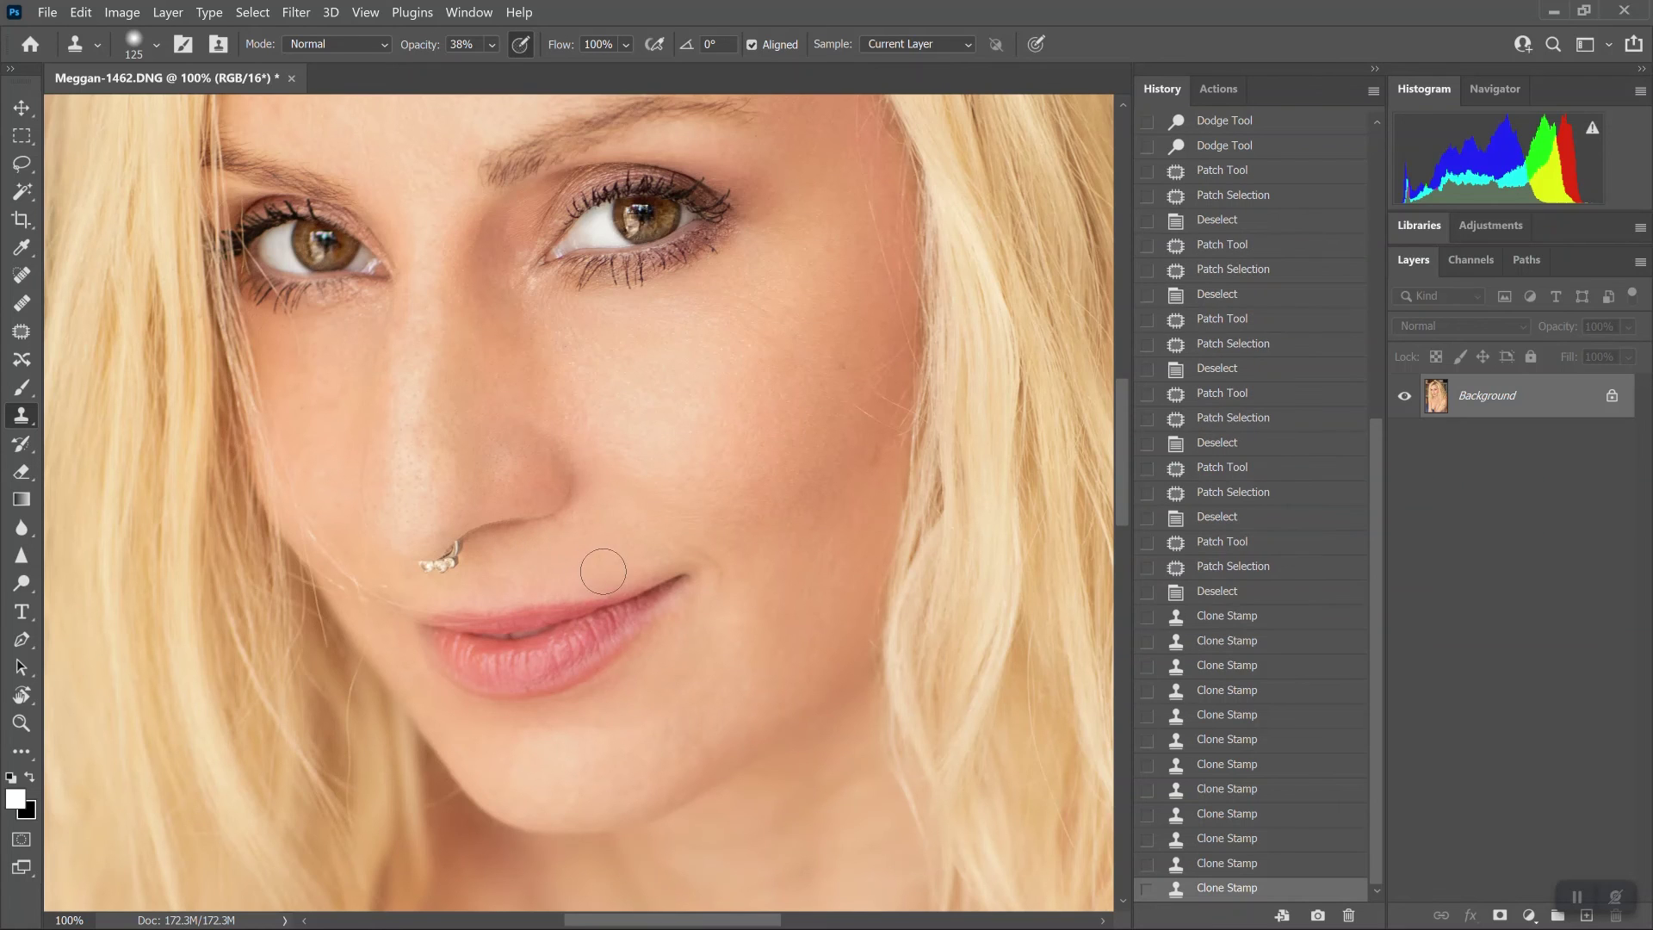
Reduce the Clone Stamp brush to 40 px and retouch the skin under the nostril and beside the mouth corner
{"action": "key", "text": "bracketleft"}
{"action": "key", "text": "bracketleft"}
{"action": "key", "text": "bracketleft"}
{"action": "key", "text": "bracketleft"}
{"action": "key", "text": "bracketleft"}
{"action": "left_click", "coordinate": [473, 545], "text": "alt"}
{"action": "left_click", "coordinate": [517, 528]}
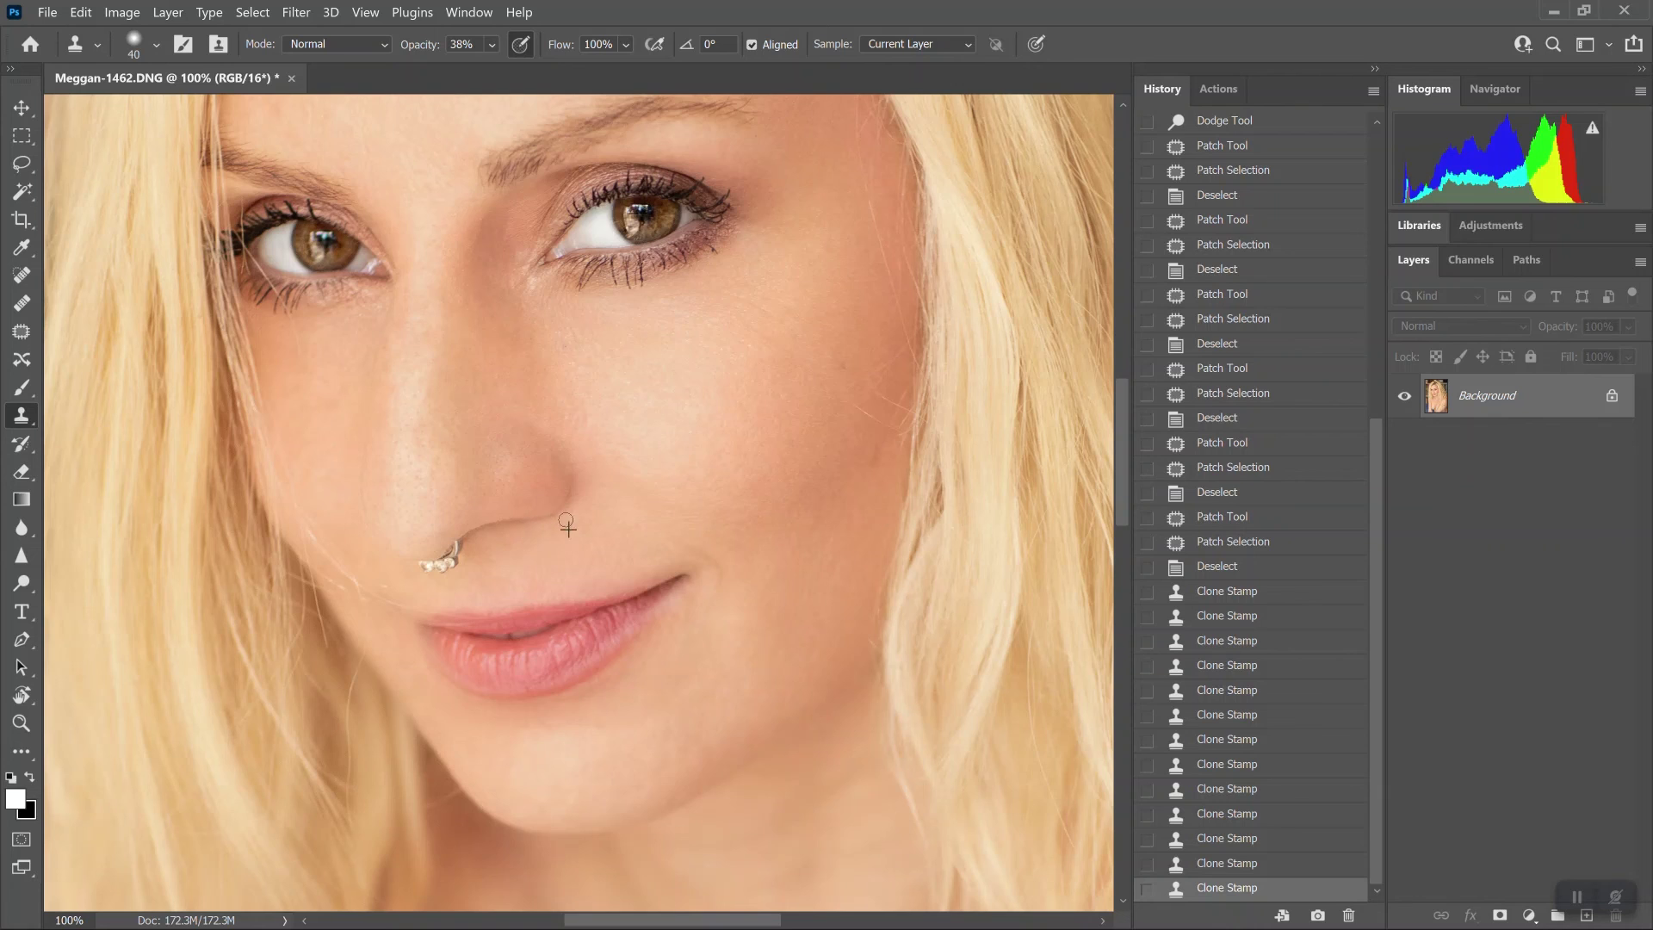
{"action": "left_click", "coordinate": [523, 534]}
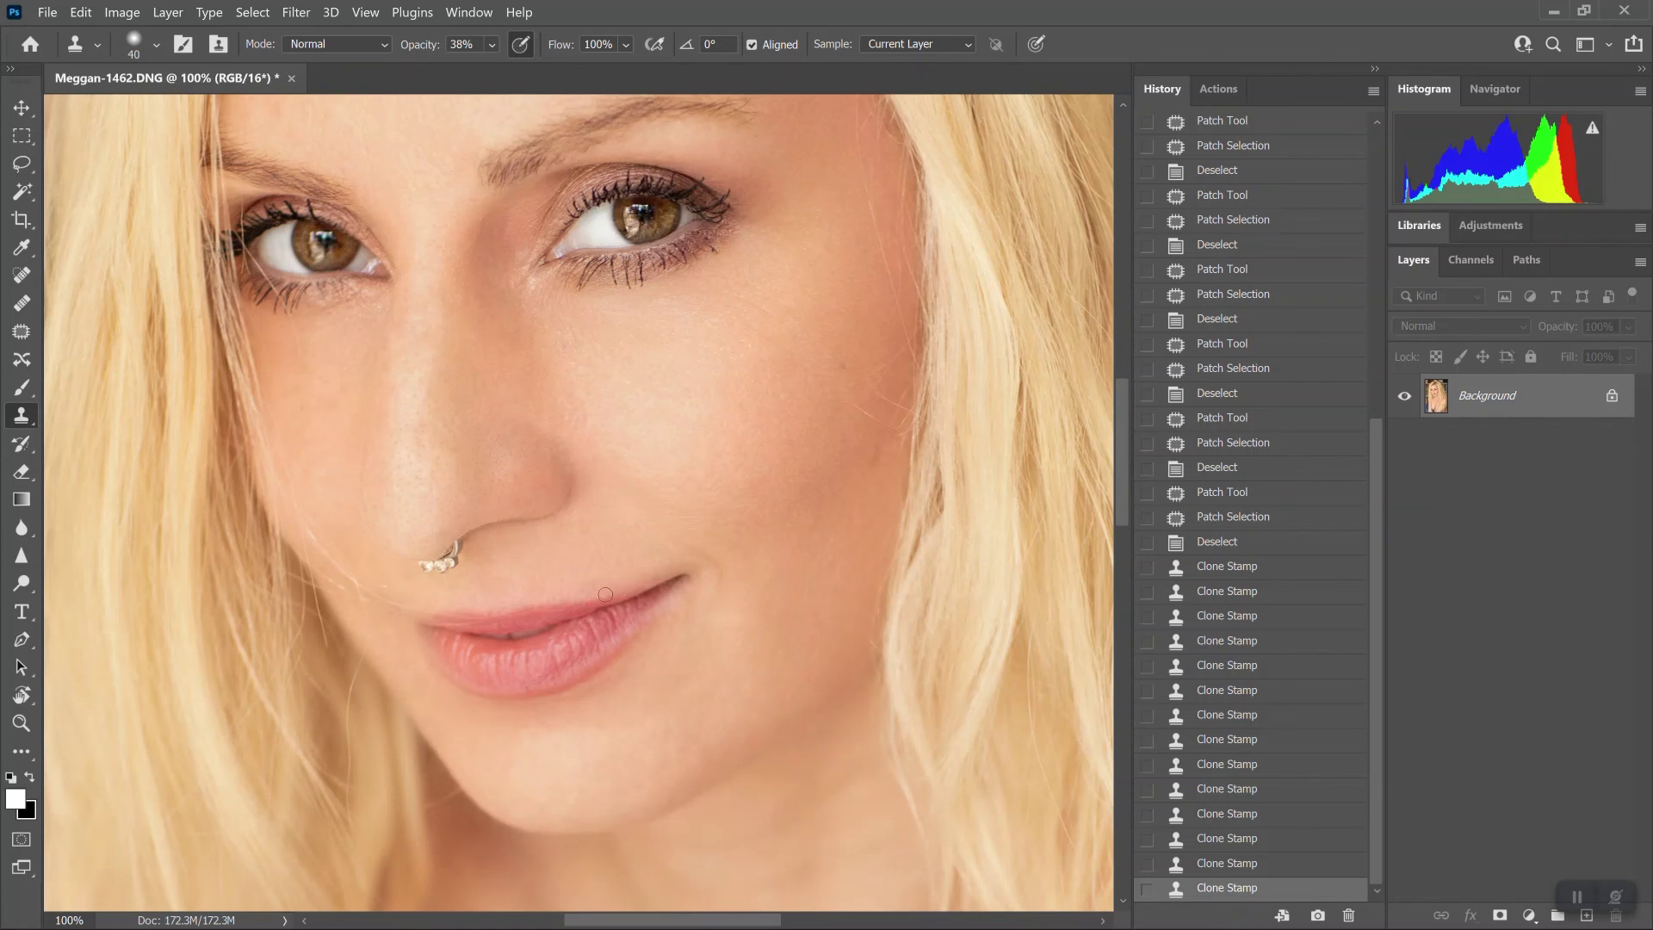
{"action": "left_click", "coordinate": [733, 564]}
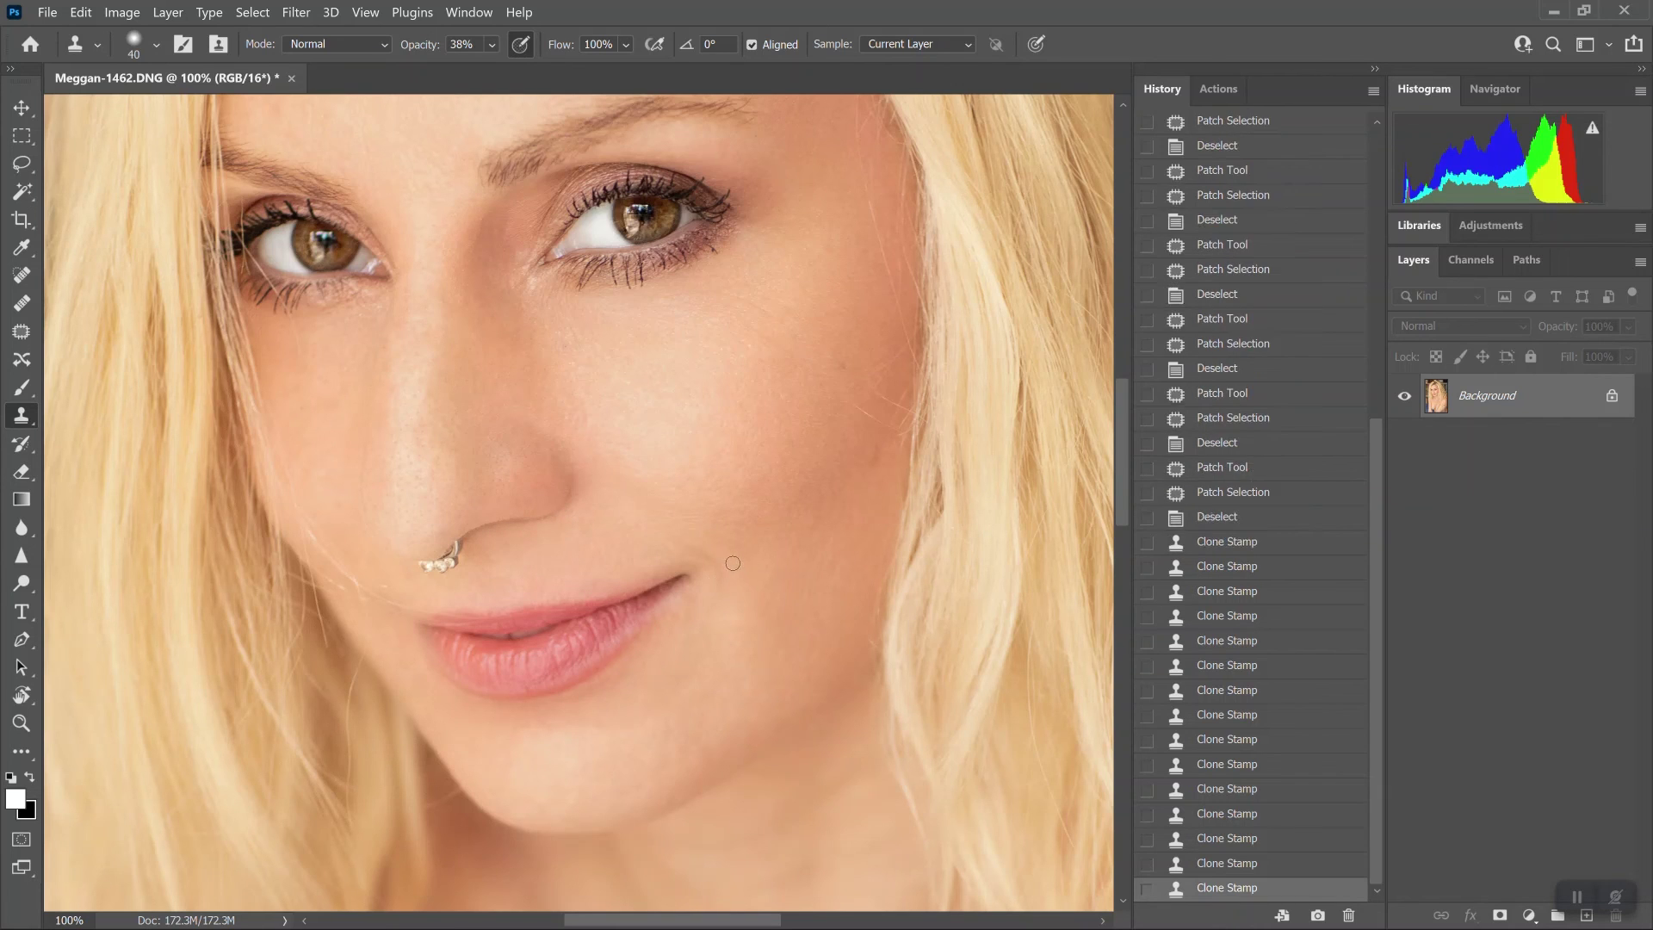
Patch the shaded skin on the neck just below the jawline with cleaner neck skin using the Patch Tool
{"action": "left_click_drag", "start_coordinate": [729, 560], "coordinate": [649, 244]}
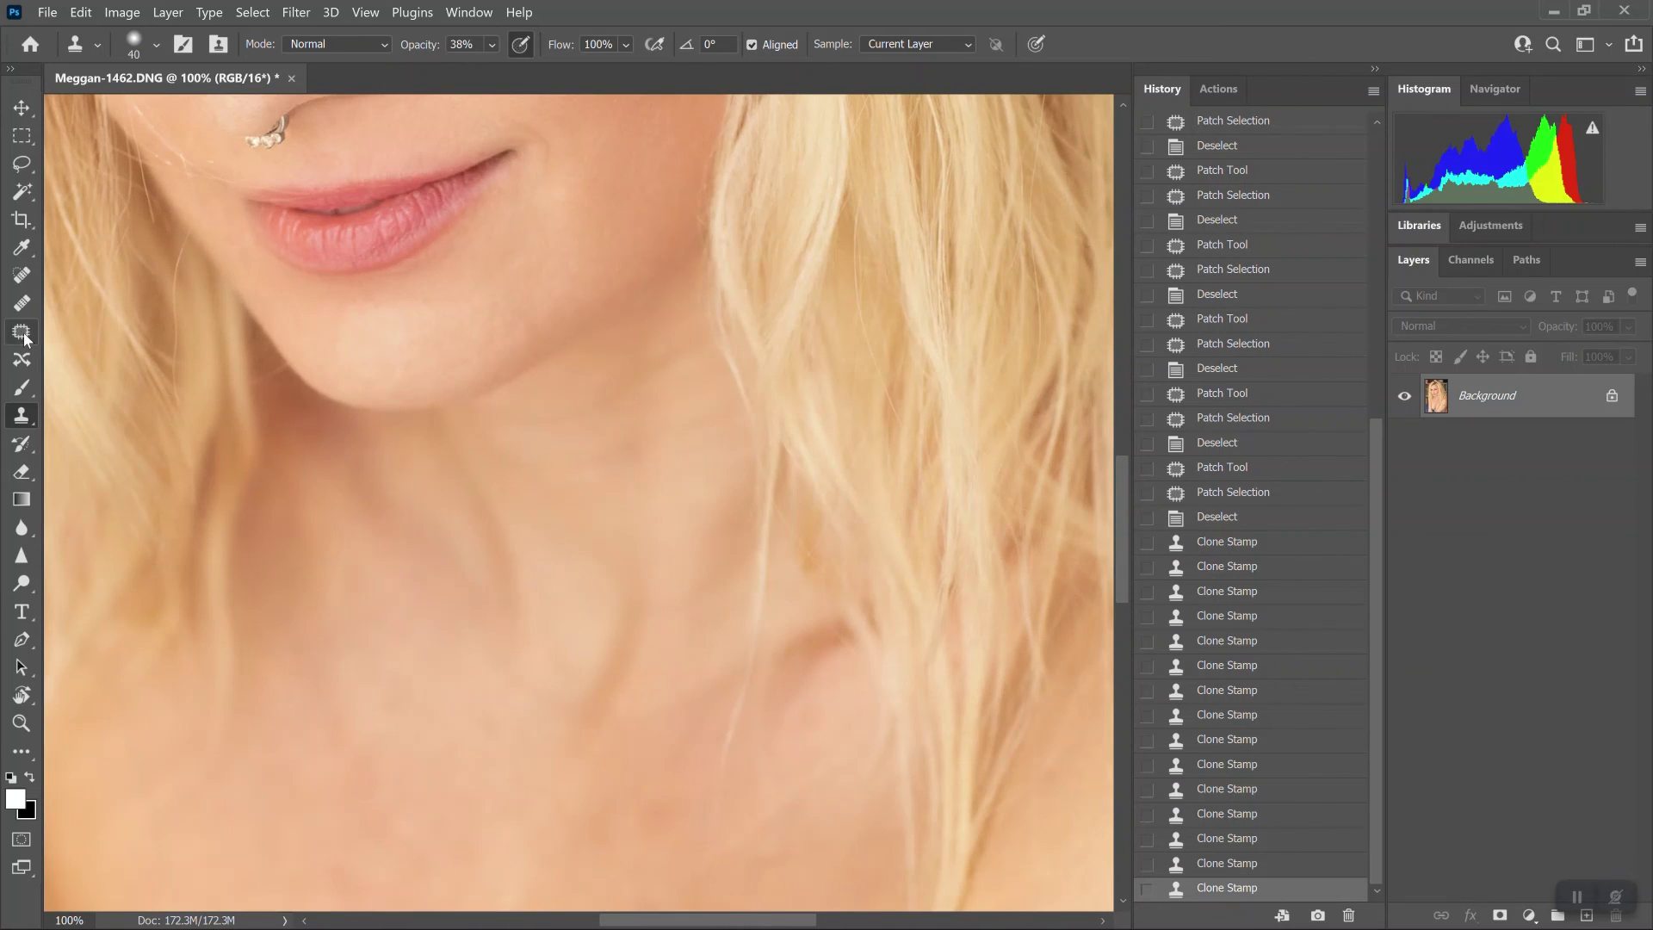
{"action": "left_click", "coordinate": [22, 332]}
{"action": "mouse_move", "coordinate": [711, 338]}
{"action": "left_mouse_down"}
{"action": "mouse_move", "coordinate": [638, 401]}
{"action": "mouse_move", "coordinate": [693, 361]}
{"action": "left_mouse_up"}
{"action": "key", "text": "ctrl+d"}
{"action": "mouse_move", "coordinate": [680, 362]}
{"action": "left_mouse_down"}
{"action": "mouse_move", "coordinate": [698, 473]}
{"action": "mouse_move", "coordinate": [680, 508]}
{"action": "left_mouse_up"}
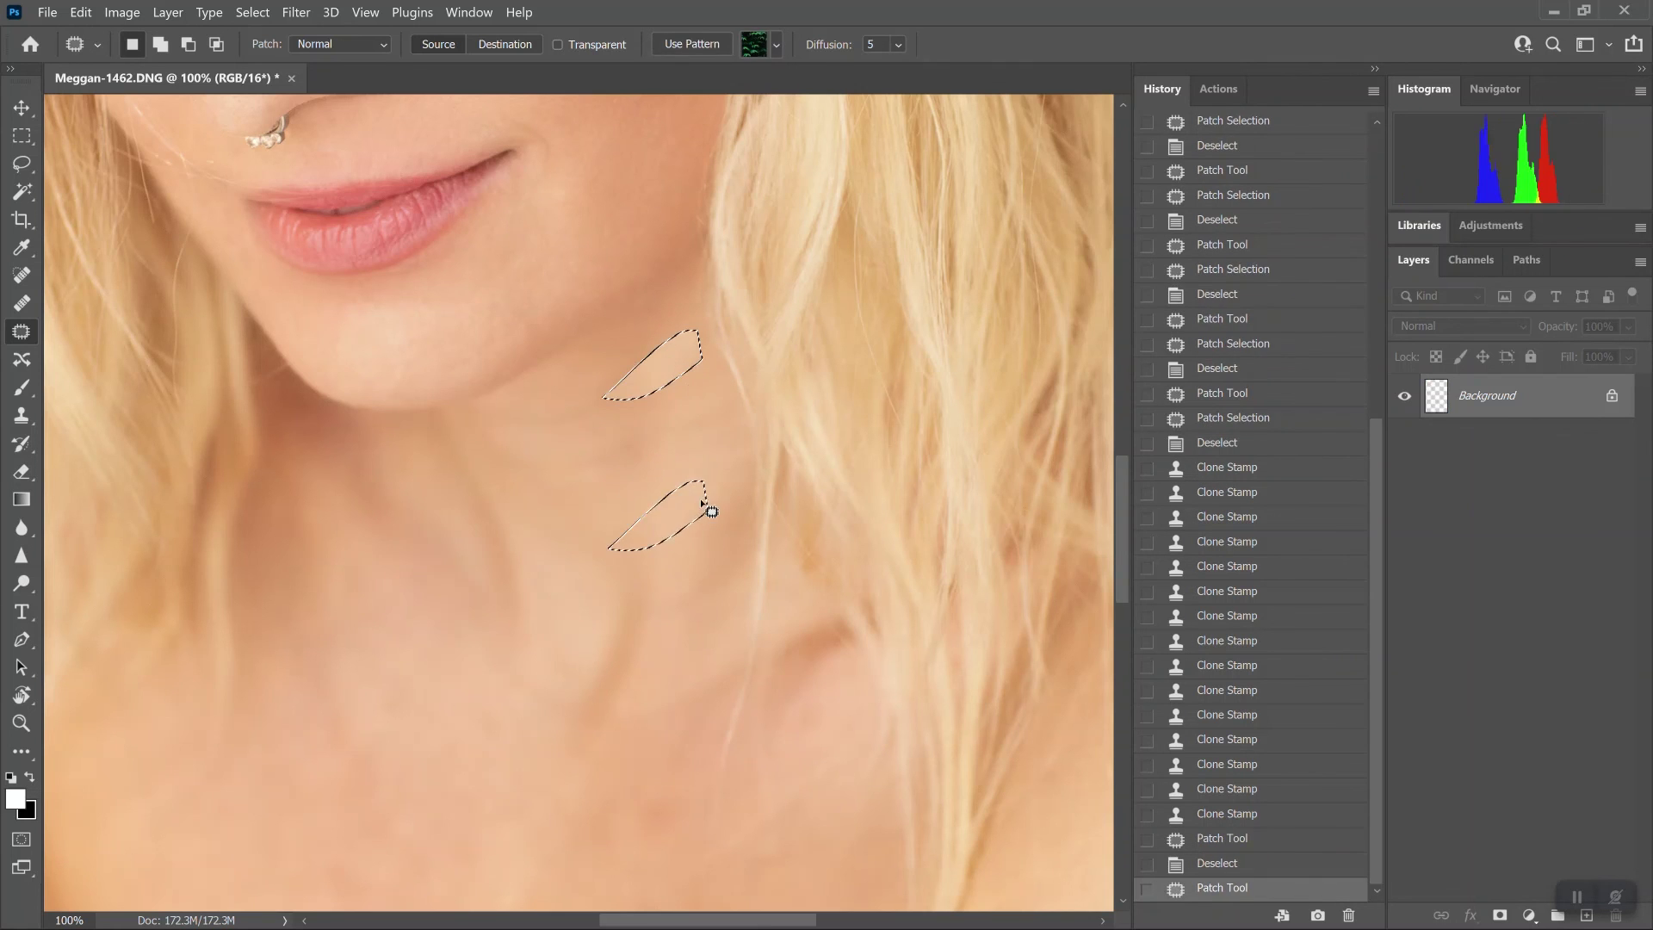
{"action": "key", "text": "ctrl+d"}
Patch the remaining creases across the neck below the chin and beside the hair with smoother neck skin
{"action": "mouse_move", "coordinate": [724, 411]}
{"action": "left_mouse_down"}
{"action": "mouse_move", "coordinate": [689, 443]}
{"action": "mouse_move", "coordinate": [719, 418]}
{"action": "mouse_move", "coordinate": [663, 369]}
{"action": "left_mouse_up"}
{"action": "key", "text": "ctrl+d"}
{"action": "left_click_drag", "start_coordinate": [645, 482], "coordinate": [647, 437]}
{"action": "key", "text": "ctrl+d"}
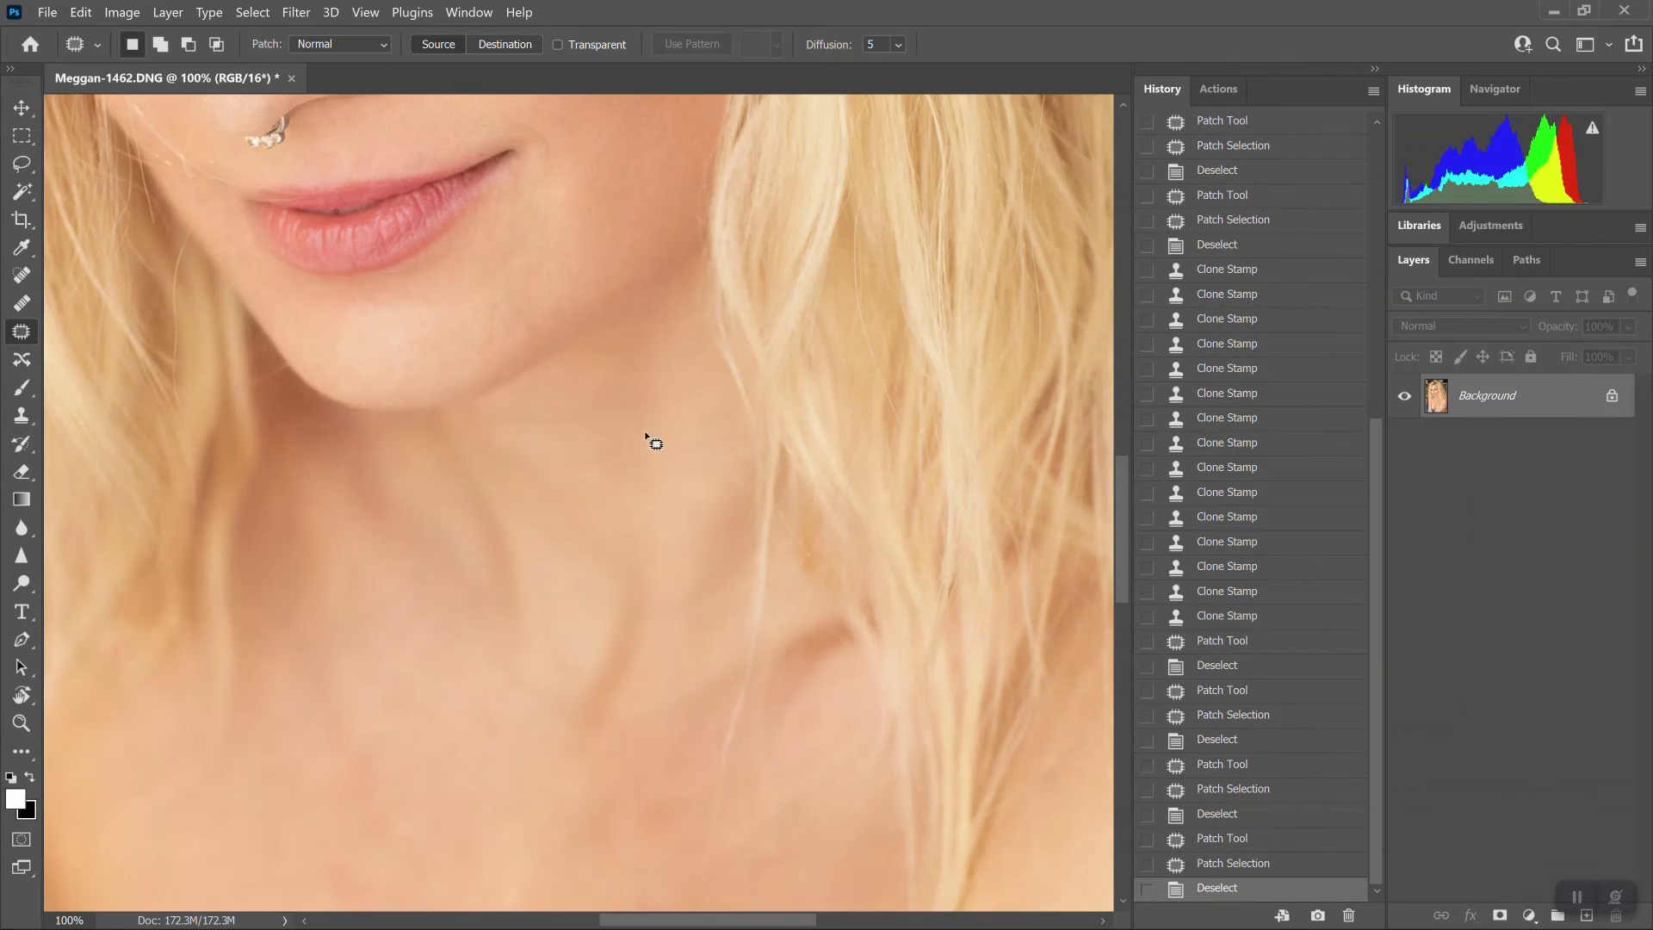
{"action": "mouse_move", "coordinate": [522, 414]}
{"action": "left_mouse_down"}
{"action": "mouse_move", "coordinate": [625, 384]}
{"action": "mouse_move", "coordinate": [642, 471]}
{"action": "left_mouse_up"}
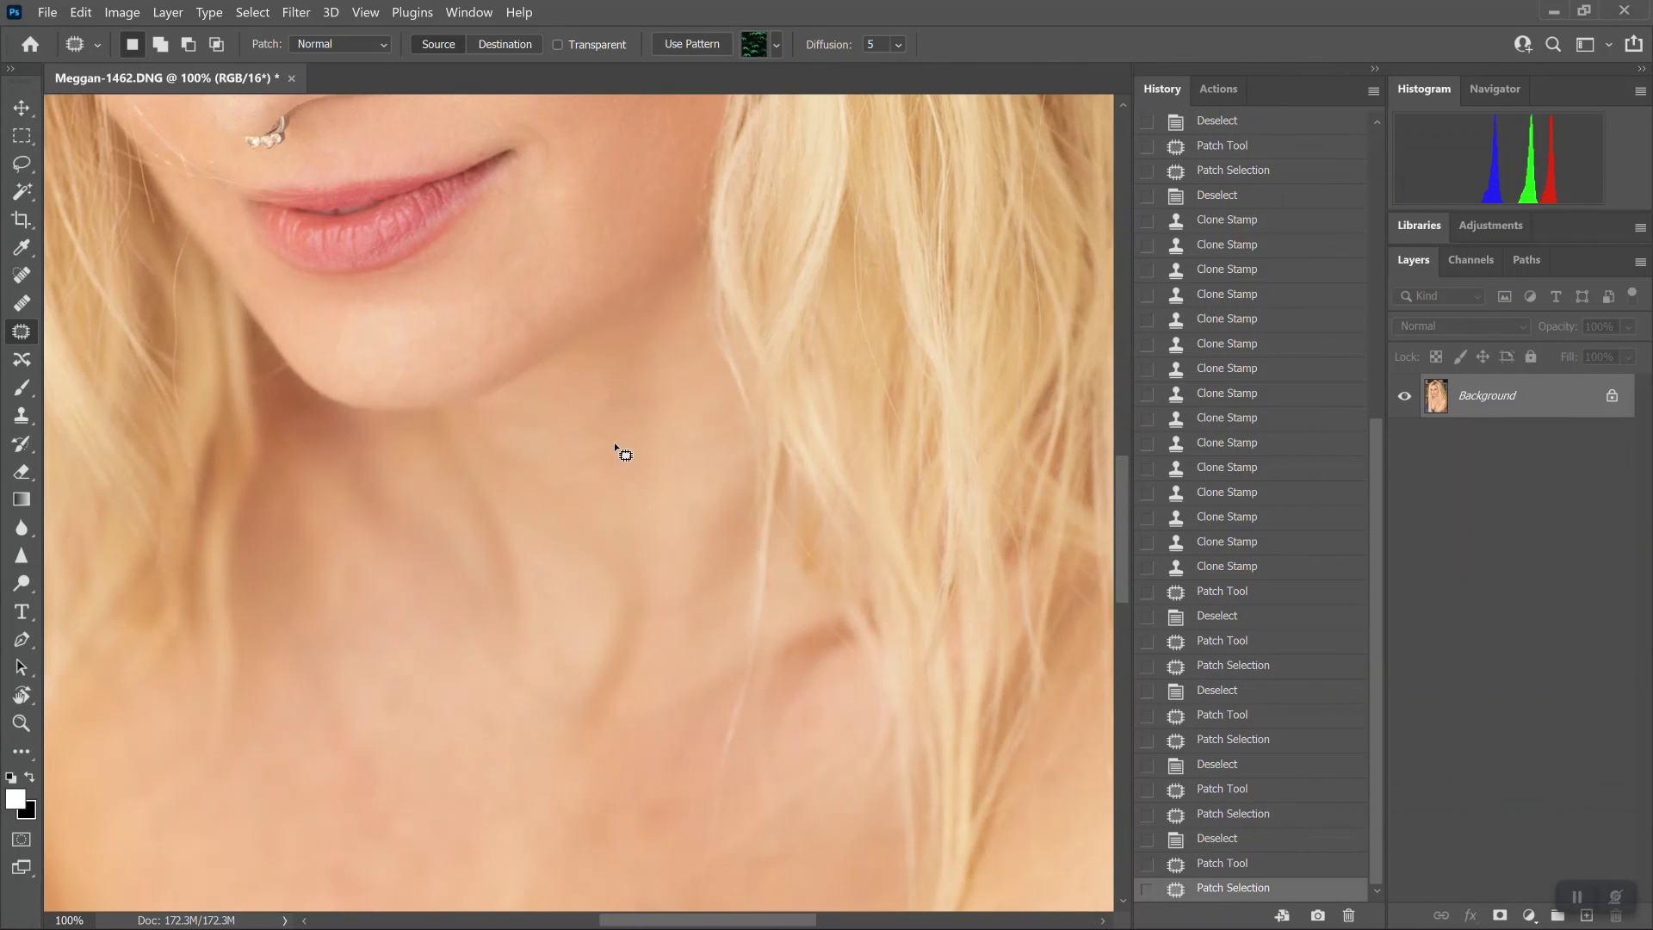
{"action": "key", "text": "ctrl+d"}
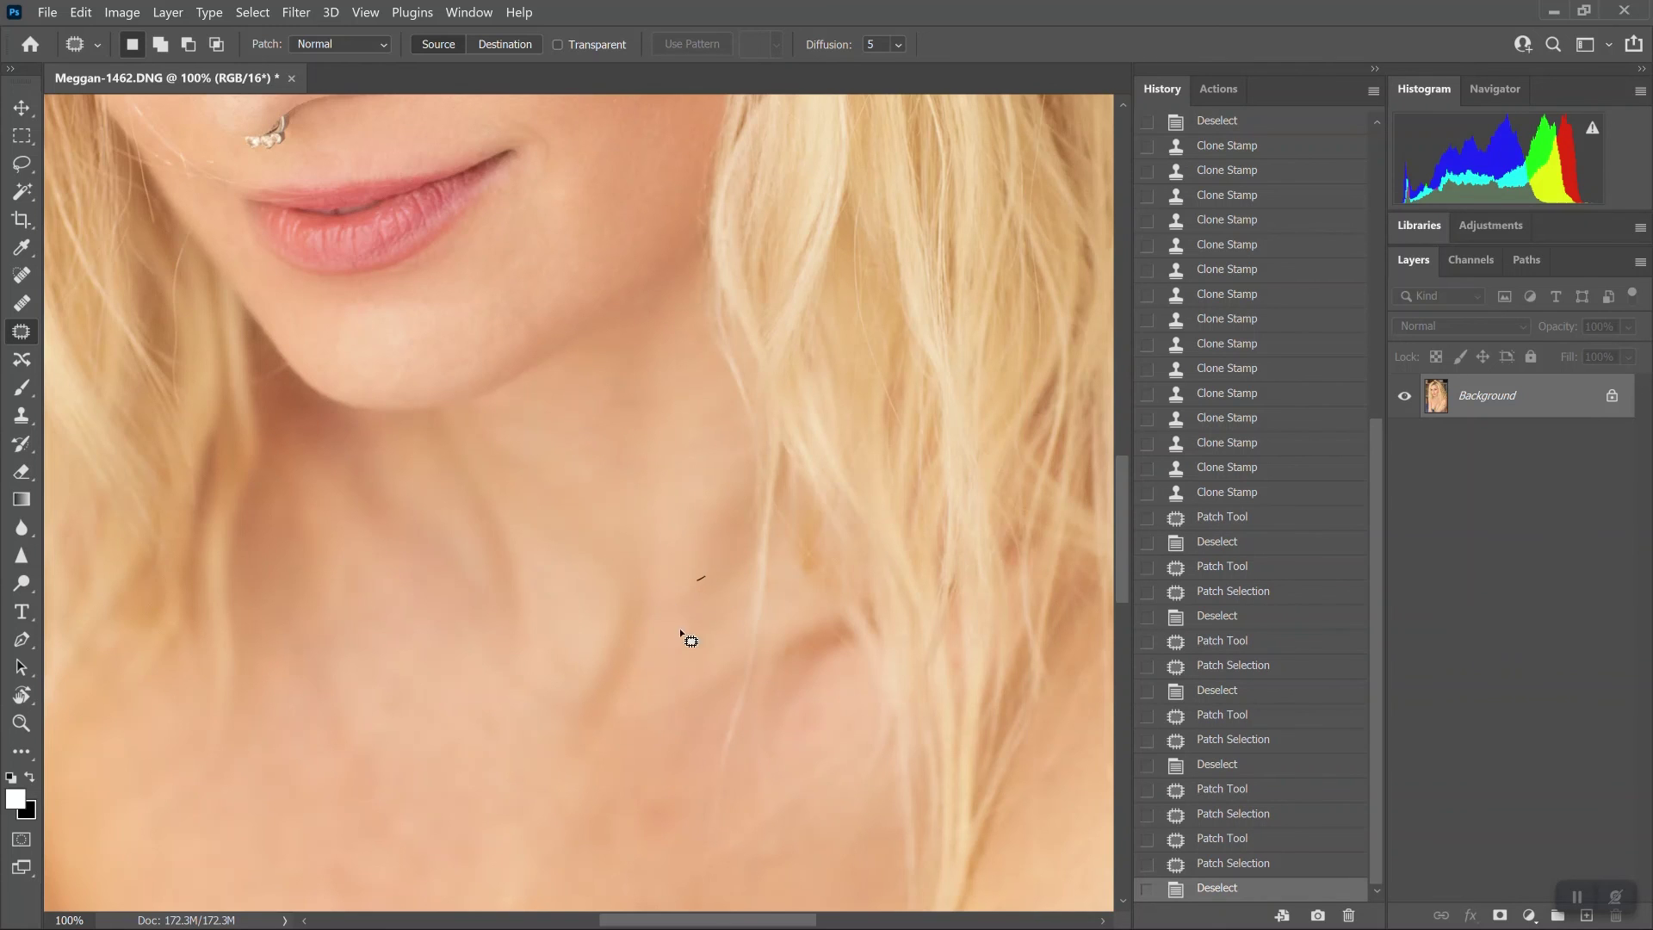
{"action": "left_click_drag", "start_coordinate": [681, 634], "coordinate": [703, 581]}
{"action": "mouse_move", "coordinate": [689, 589]}
{"action": "left_mouse_down"}
{"action": "mouse_move", "coordinate": [696, 519]}
{"action": "mouse_move", "coordinate": [886, 221]}
{"action": "mouse_move", "coordinate": [893, 288]}
{"action": "left_mouse_up"}
{"action": "key", "text": "ctrl+d"}
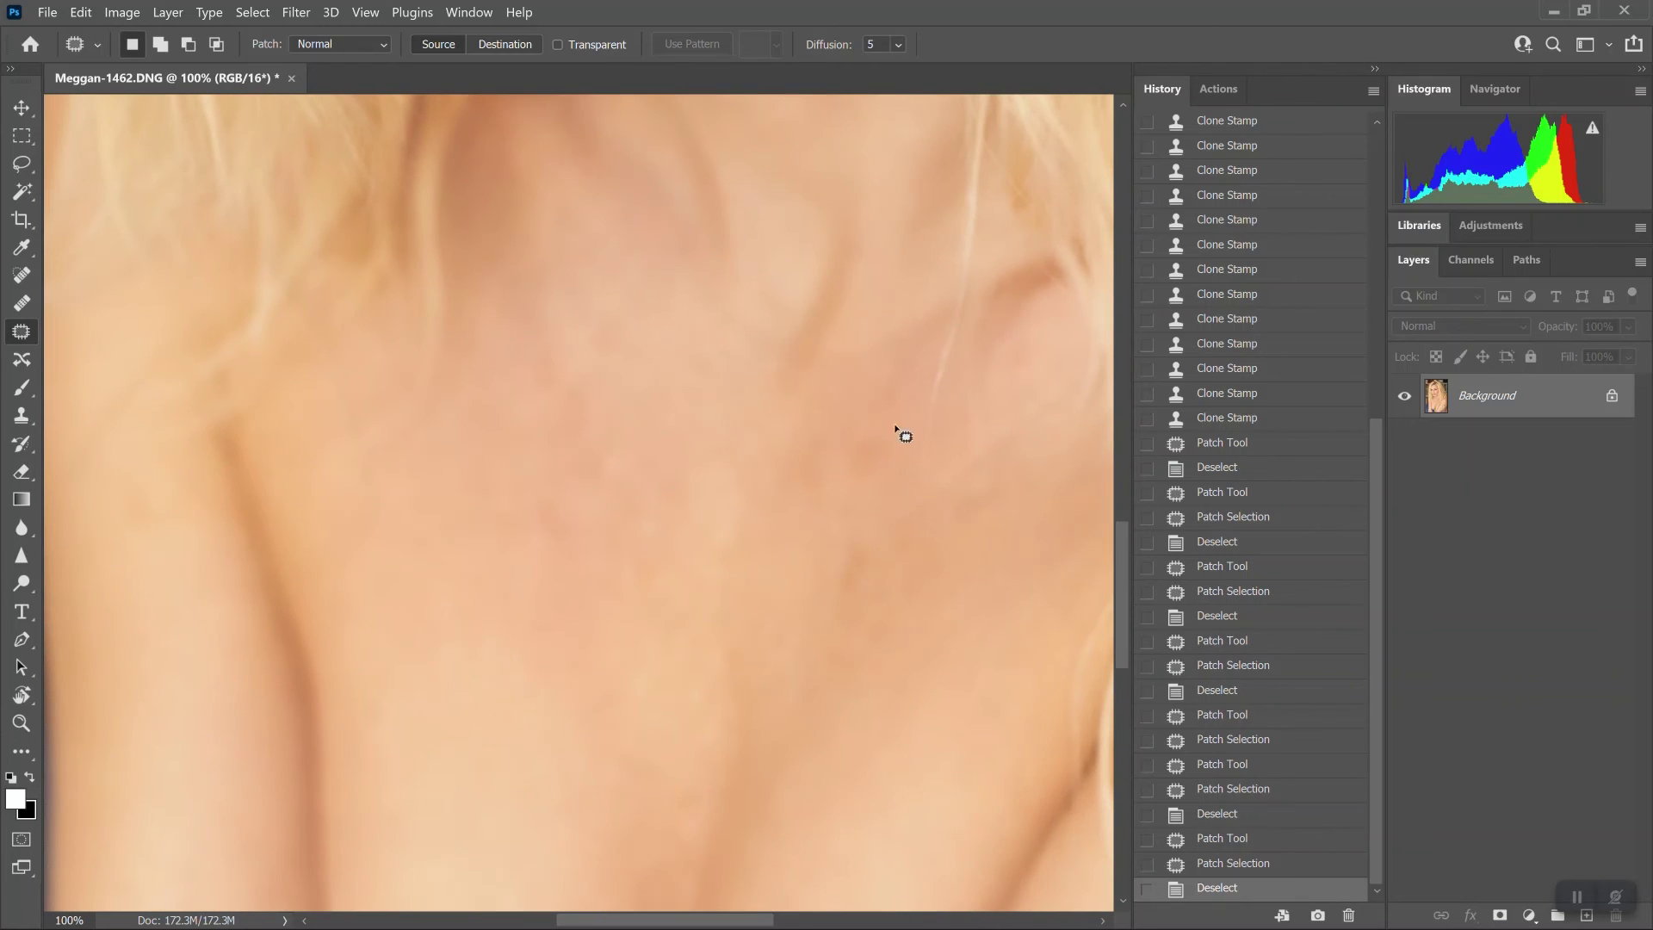
Patch the blemishes on the upper chest below the hanging hair strand with clean surrounding skin
{"action": "mouse_move", "coordinate": [893, 421]}
{"action": "left_mouse_down"}
{"action": "mouse_move", "coordinate": [868, 466]}
{"action": "mouse_move", "coordinate": [892, 425]}
{"action": "left_mouse_up"}
{"action": "left_click_drag", "start_coordinate": [861, 458], "coordinate": [825, 597]}
{"action": "key", "text": "ctrl+d"}
{"action": "left_click_drag", "start_coordinate": [859, 559], "coordinate": [944, 548]}
{"action": "key", "text": "ctrl+d"}
Patch the uneven spots in the middle of the upper chest with smoother skin from lower down
{"action": "left_click_drag", "start_coordinate": [546, 489], "coordinate": [541, 487]}
{"action": "mouse_move", "coordinate": [549, 518]}
{"action": "left_mouse_down"}
{"action": "mouse_move", "coordinate": [554, 626]}
{"action": "mouse_move", "coordinate": [626, 815]}
{"action": "mouse_move", "coordinate": [626, 615]}
{"action": "mouse_move", "coordinate": [667, 430]}
{"action": "mouse_move", "coordinate": [604, 585]}
{"action": "left_mouse_up"}
{"action": "key", "text": "ctrl+d"}
{"action": "key", "text": "ctrl+d"}
{"action": "left_click_drag", "start_coordinate": [579, 482], "coordinate": [704, 635]}
{"action": "key", "text": "ctrl+d"}
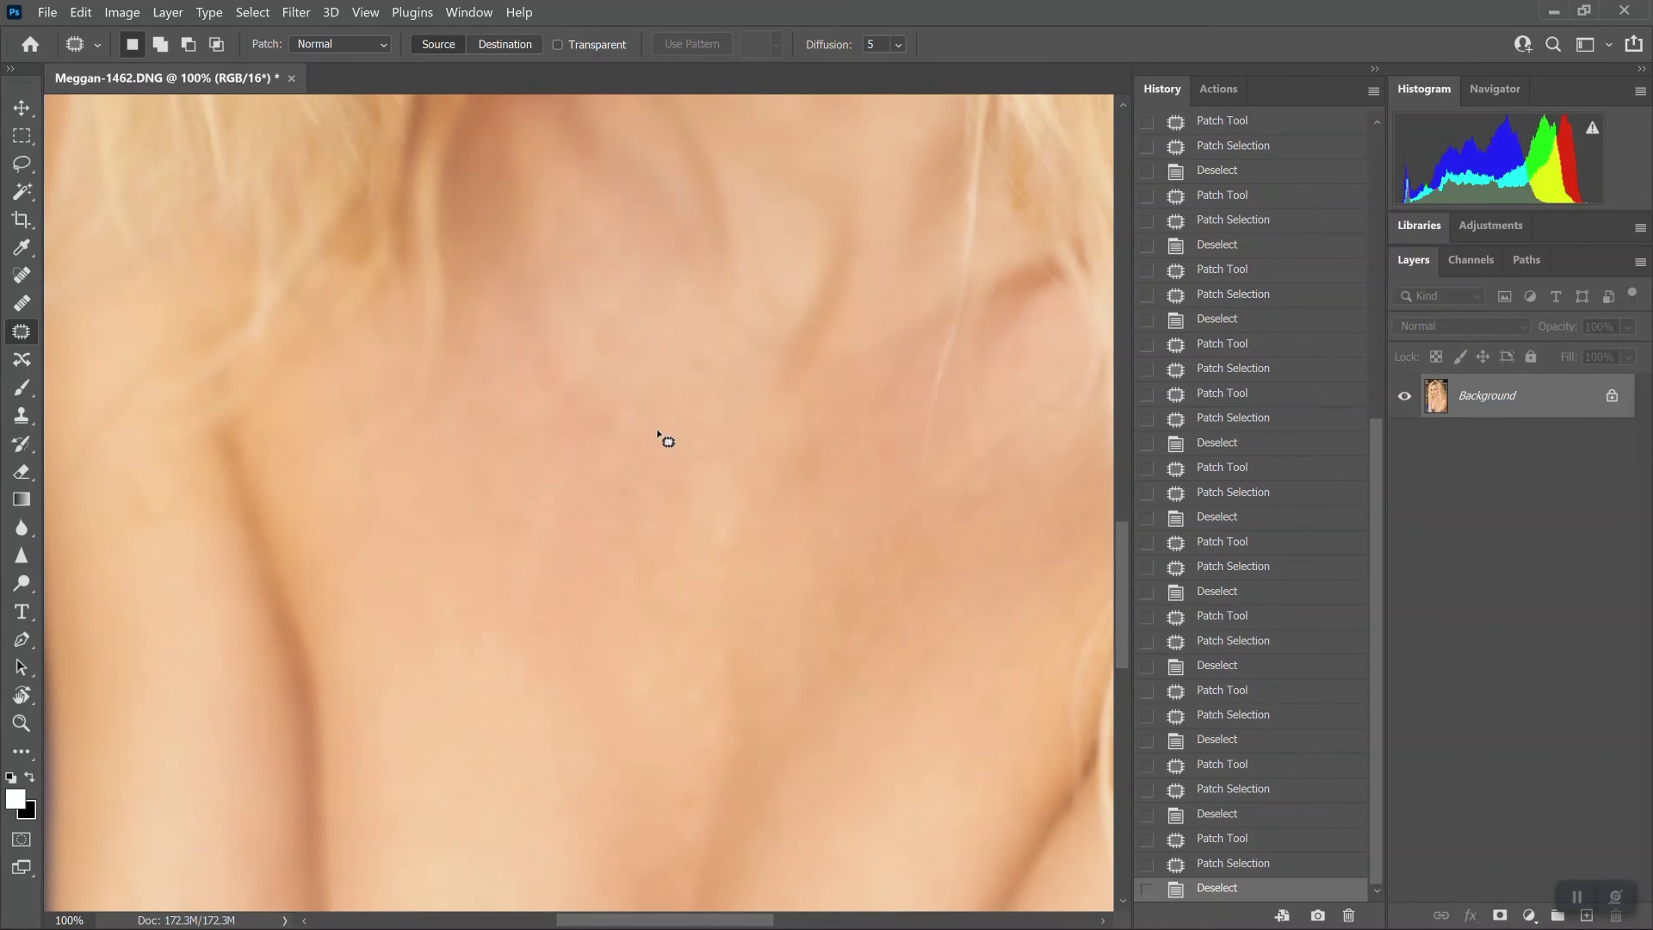
{"action": "mouse_move", "coordinate": [635, 495]}
{"action": "left_mouse_down"}
{"action": "mouse_move", "coordinate": [602, 517]}
{"action": "mouse_move", "coordinate": [692, 594]}
{"action": "left_mouse_up"}
{"action": "key", "text": "ctrl+d"}
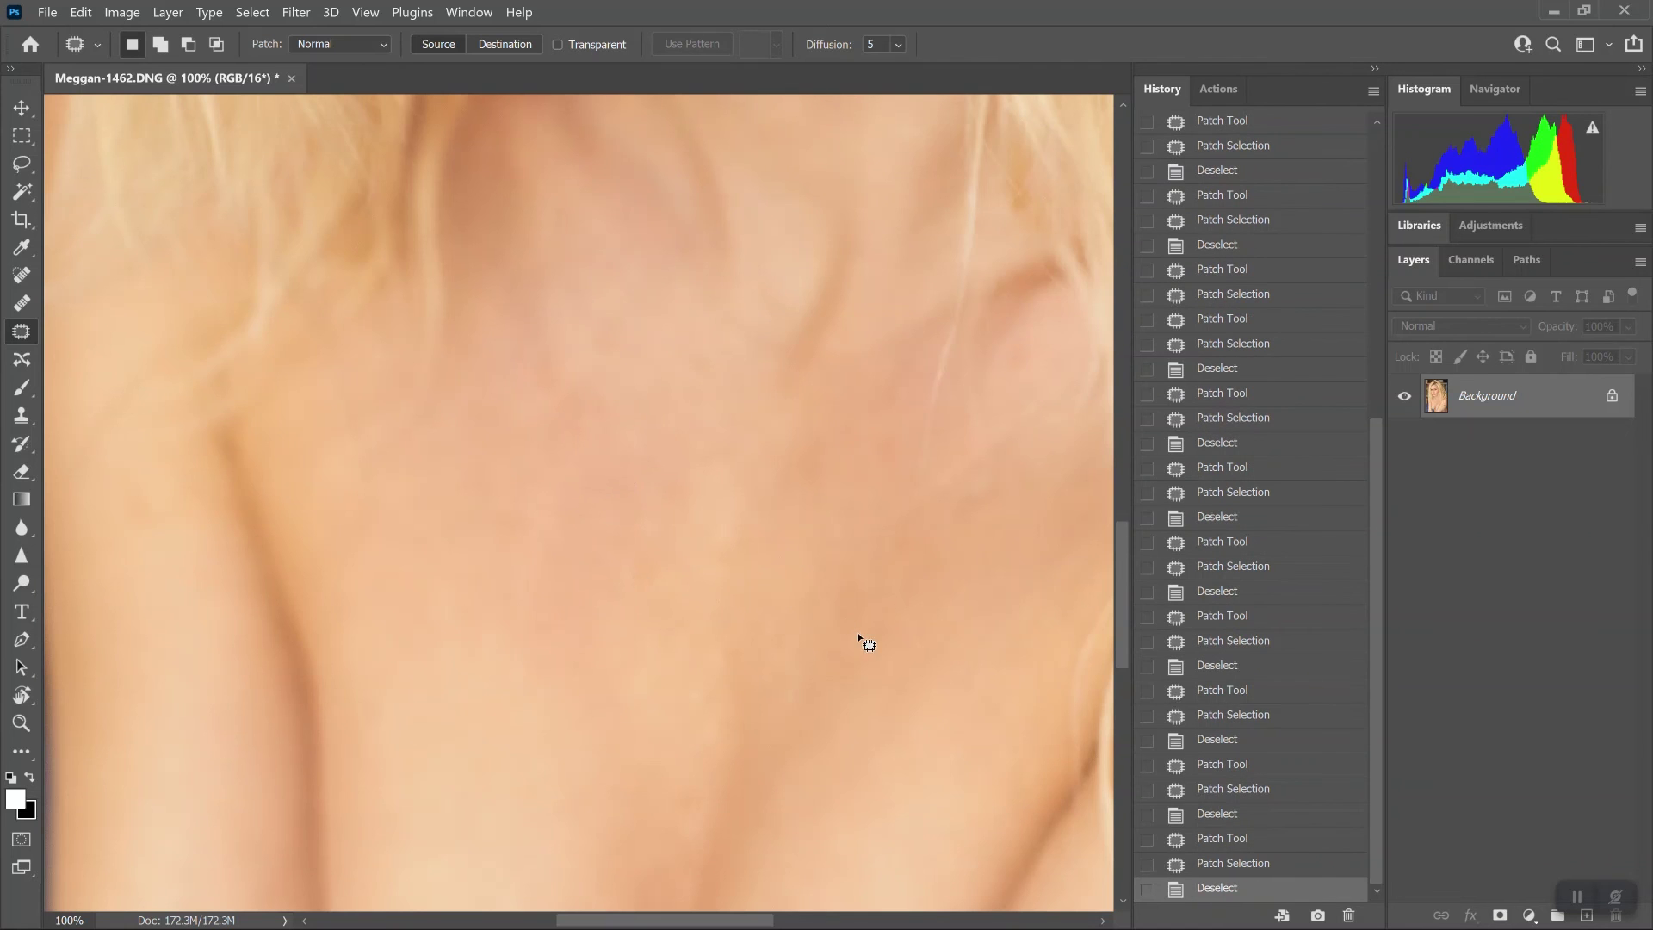
Patch the small marks and uneven skin along the centre of the lower chest with nearby clean skin
{"action": "left_click_drag", "start_coordinate": [868, 645], "coordinate": [885, 402]}
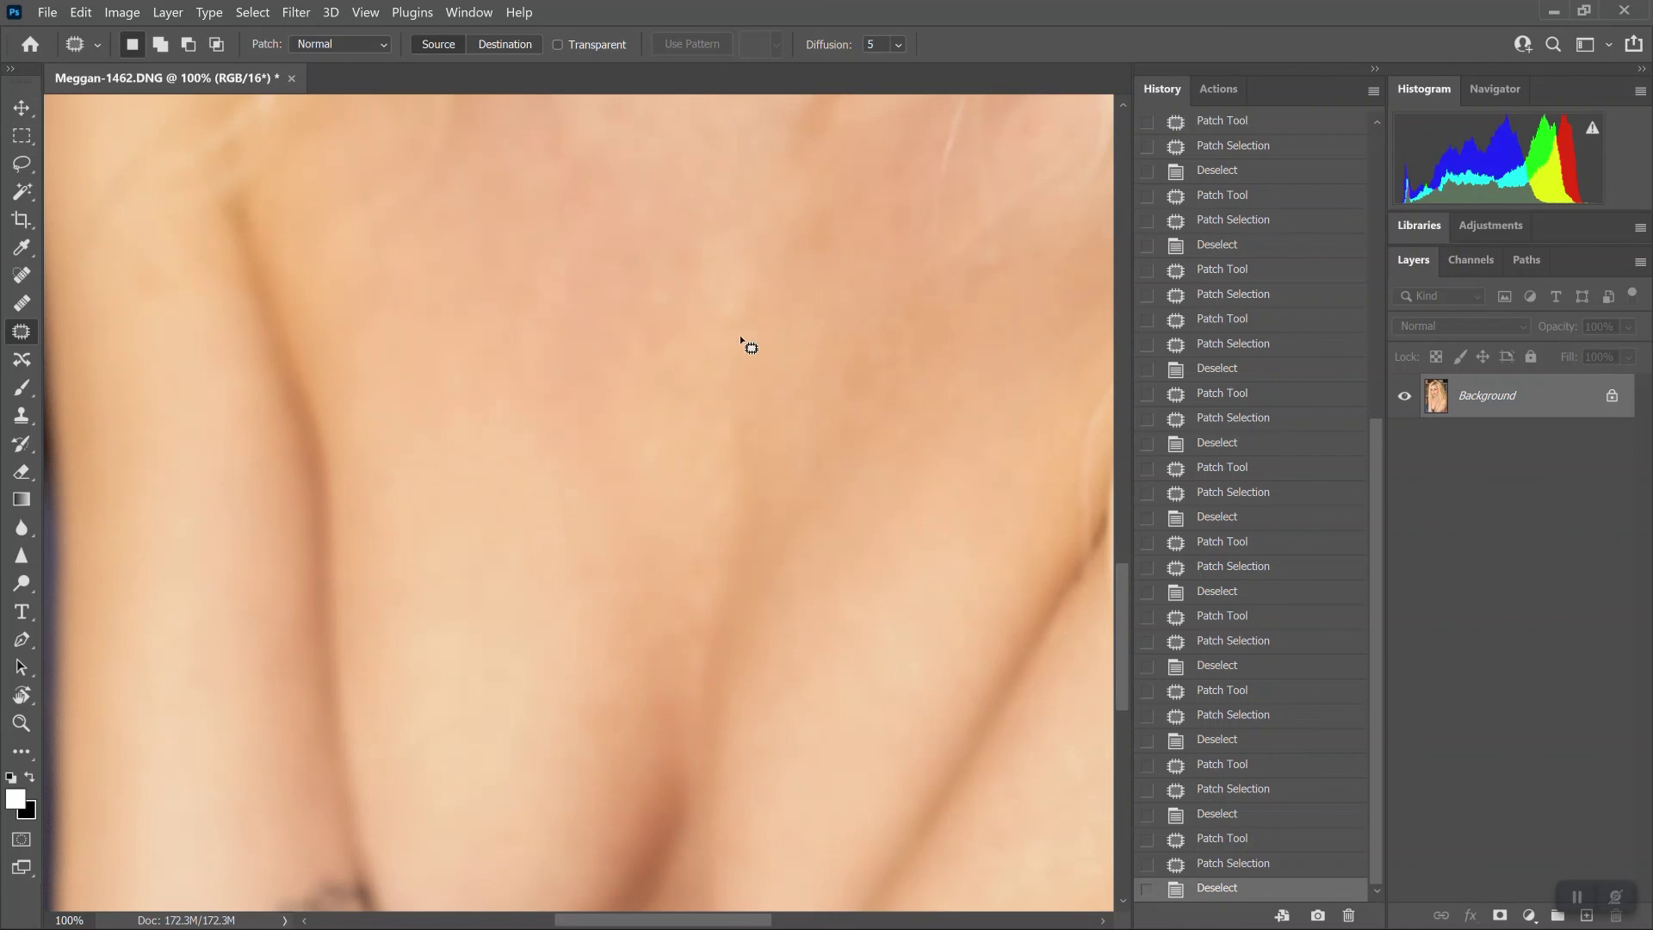
{"action": "mouse_move", "coordinate": [742, 340]}
{"action": "left_mouse_down"}
{"action": "mouse_move", "coordinate": [735, 372]}
{"action": "mouse_move", "coordinate": [727, 344]}
{"action": "left_mouse_up"}
{"action": "left_click_drag", "start_coordinate": [719, 361], "coordinate": [706, 424]}
{"action": "key", "text": "ctrl+d"}
{"action": "mouse_move", "coordinate": [646, 380]}
{"action": "left_mouse_down"}
{"action": "mouse_move", "coordinate": [674, 441]}
{"action": "mouse_move", "coordinate": [761, 497]}
{"action": "left_mouse_up"}
{"action": "mouse_move", "coordinate": [738, 440]}
{"action": "left_mouse_down"}
{"action": "mouse_move", "coordinate": [731, 401]}
{"action": "mouse_move", "coordinate": [779, 399]}
{"action": "mouse_move", "coordinate": [726, 526]}
{"action": "mouse_move", "coordinate": [747, 412]}
{"action": "mouse_move", "coordinate": [749, 536]}
{"action": "left_mouse_up"}
{"action": "key", "text": "ctrl+d"}
{"action": "key", "text": "ctrl+d"}
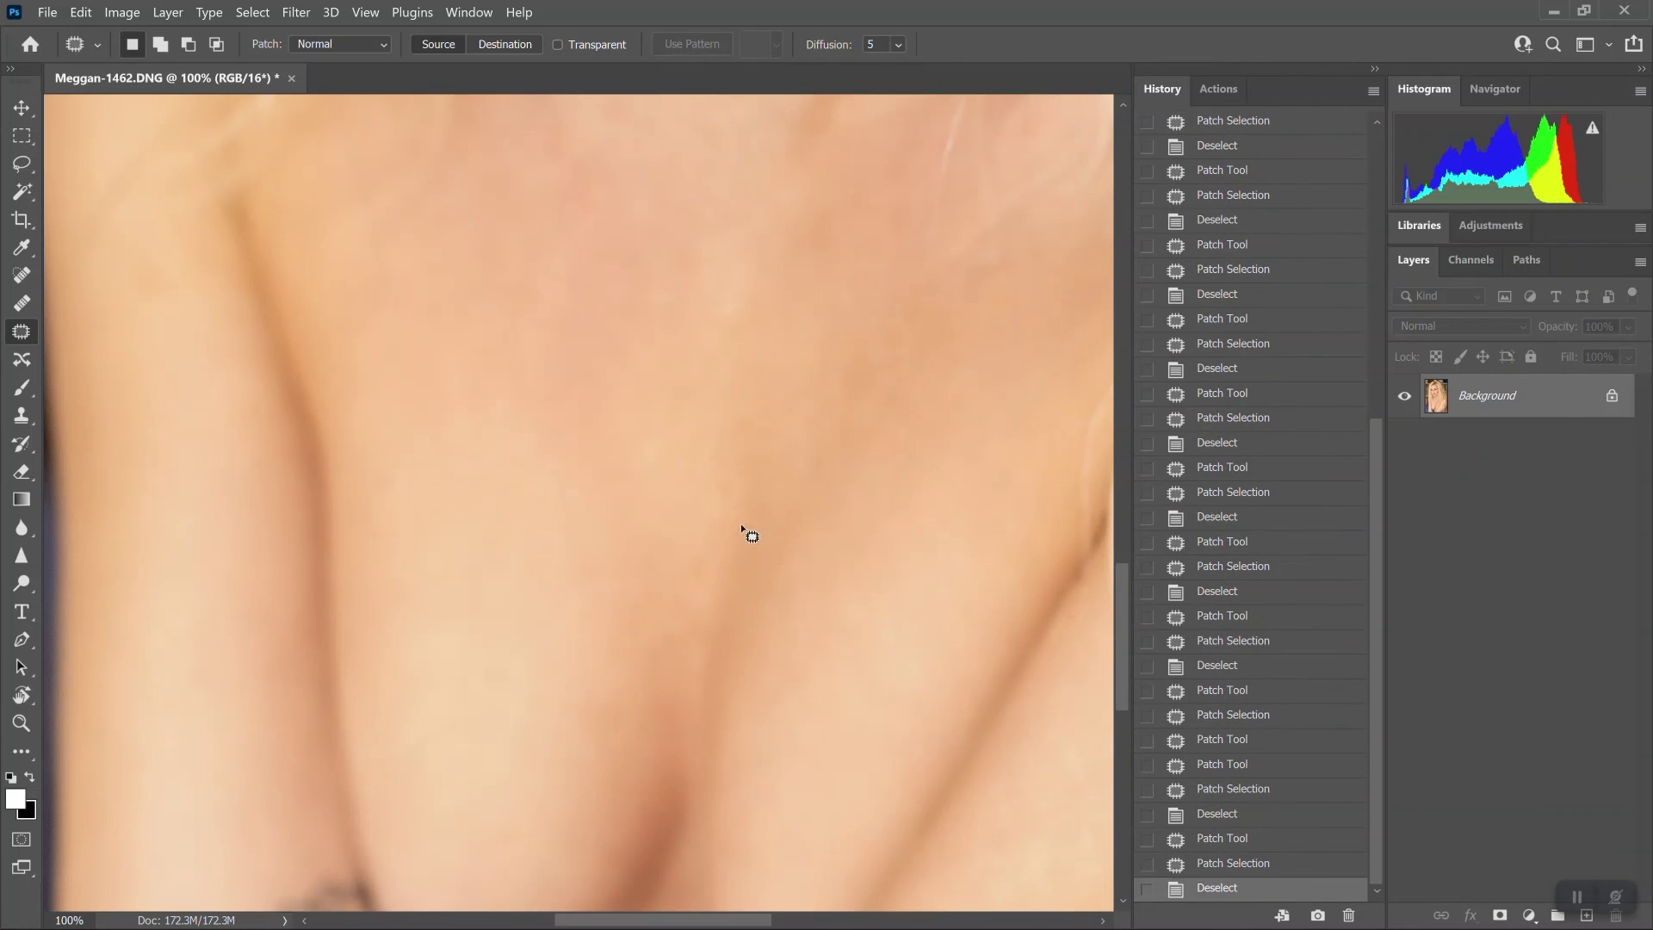
{"action": "mouse_move", "coordinate": [730, 352]}
{"action": "left_mouse_down"}
{"action": "mouse_move", "coordinate": [706, 636]}
{"action": "mouse_move", "coordinate": [723, 452]}
{"action": "mouse_move", "coordinate": [755, 584]}
{"action": "mouse_move", "coordinate": [712, 616]}
{"action": "mouse_move", "coordinate": [738, 534]}
{"action": "mouse_move", "coordinate": [896, 273]}
{"action": "left_mouse_up"}
{"action": "key", "text": "ctrl+d"}
{"action": "key", "text": "ctrl+d"}
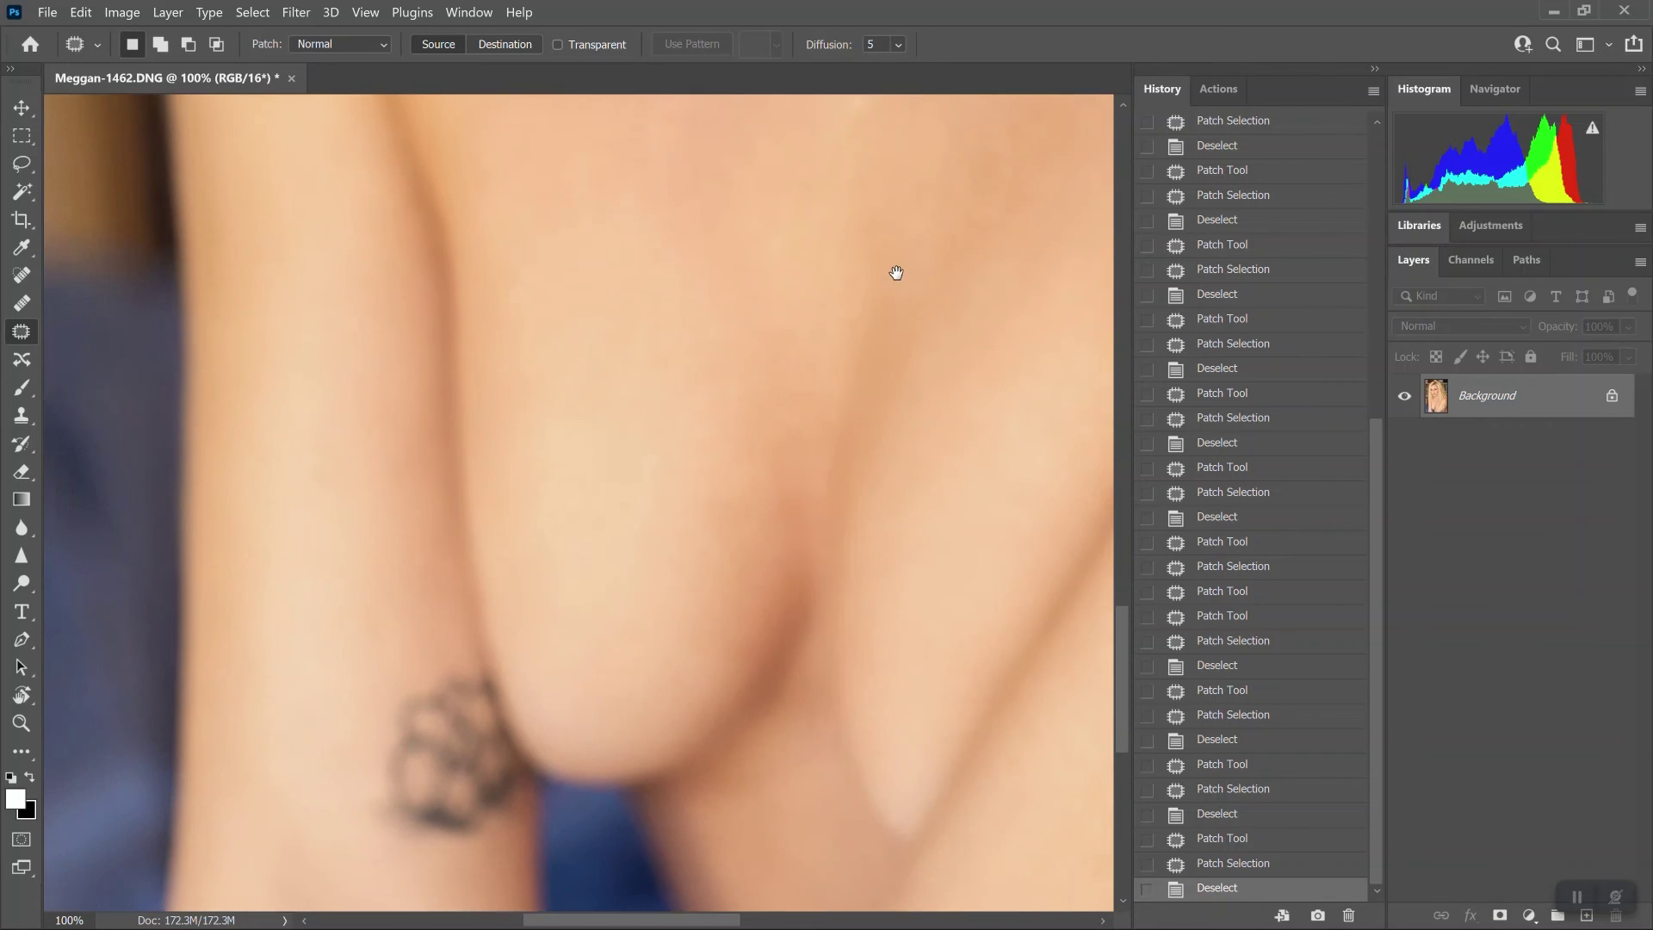
Patch the small blemishes above and below the upper-arm tattoo, and fit the whole portrait in view
{"action": "left_click_drag", "start_coordinate": [853, 336], "coordinate": [702, 366]}
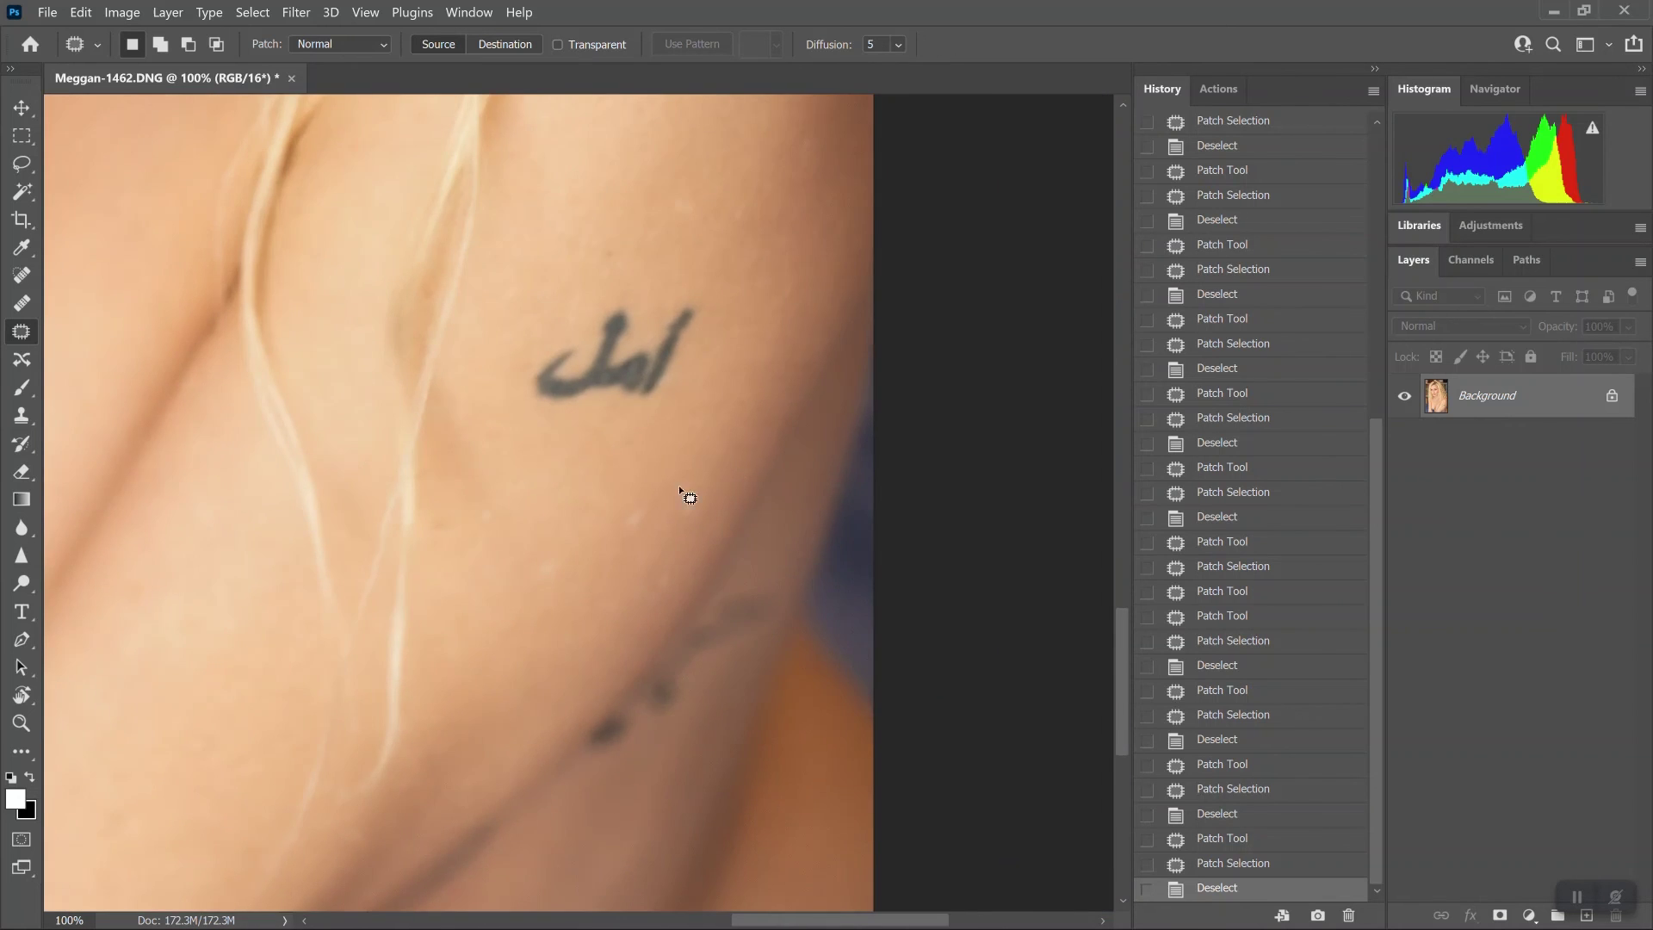
{"action": "left_click_drag", "start_coordinate": [670, 465], "coordinate": [712, 462]}
{"action": "key", "text": "ctrl+d"}
{"action": "mouse_move", "coordinate": [702, 520]}
{"action": "left_mouse_down"}
{"action": "mouse_move", "coordinate": [738, 224]}
{"action": "mouse_move", "coordinate": [662, 203]}
{"action": "left_mouse_up"}
{"action": "key", "text": "ctrl+d"}
{"action": "left_click_drag", "start_coordinate": [702, 211], "coordinate": [745, 153]}
{"action": "key", "text": "ctrl+d"}
{"action": "left_click_drag", "start_coordinate": [557, 383], "coordinate": [797, 511]}
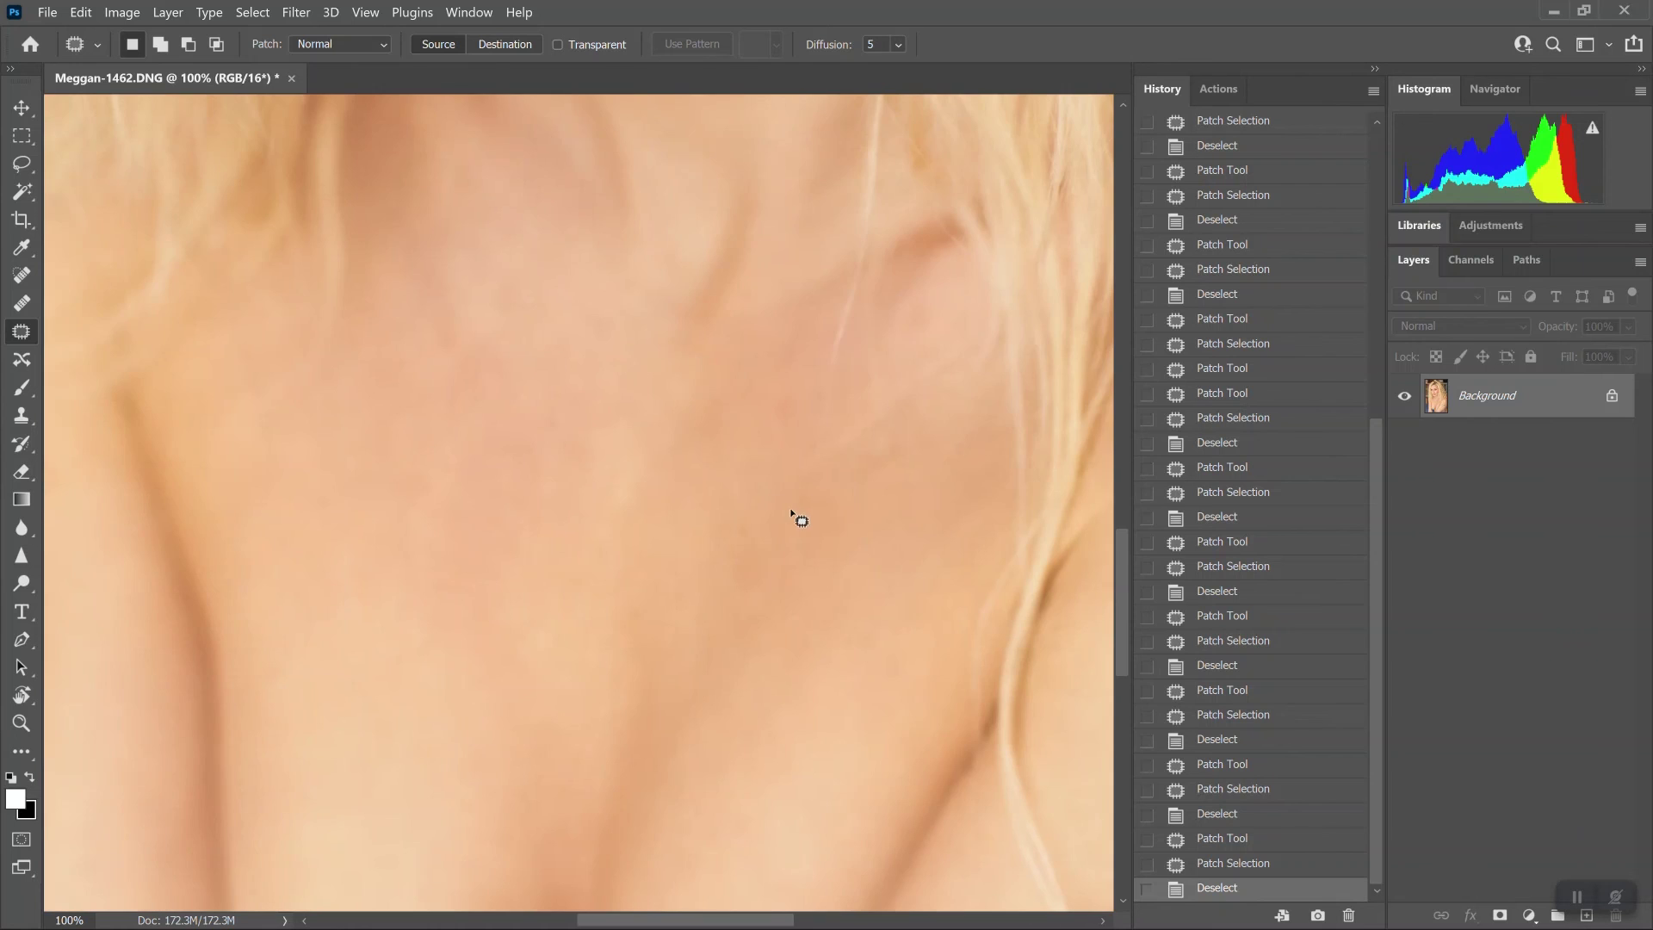
{"action": "key", "text": "z"}
{"action": "left_click", "coordinate": [647, 43]}
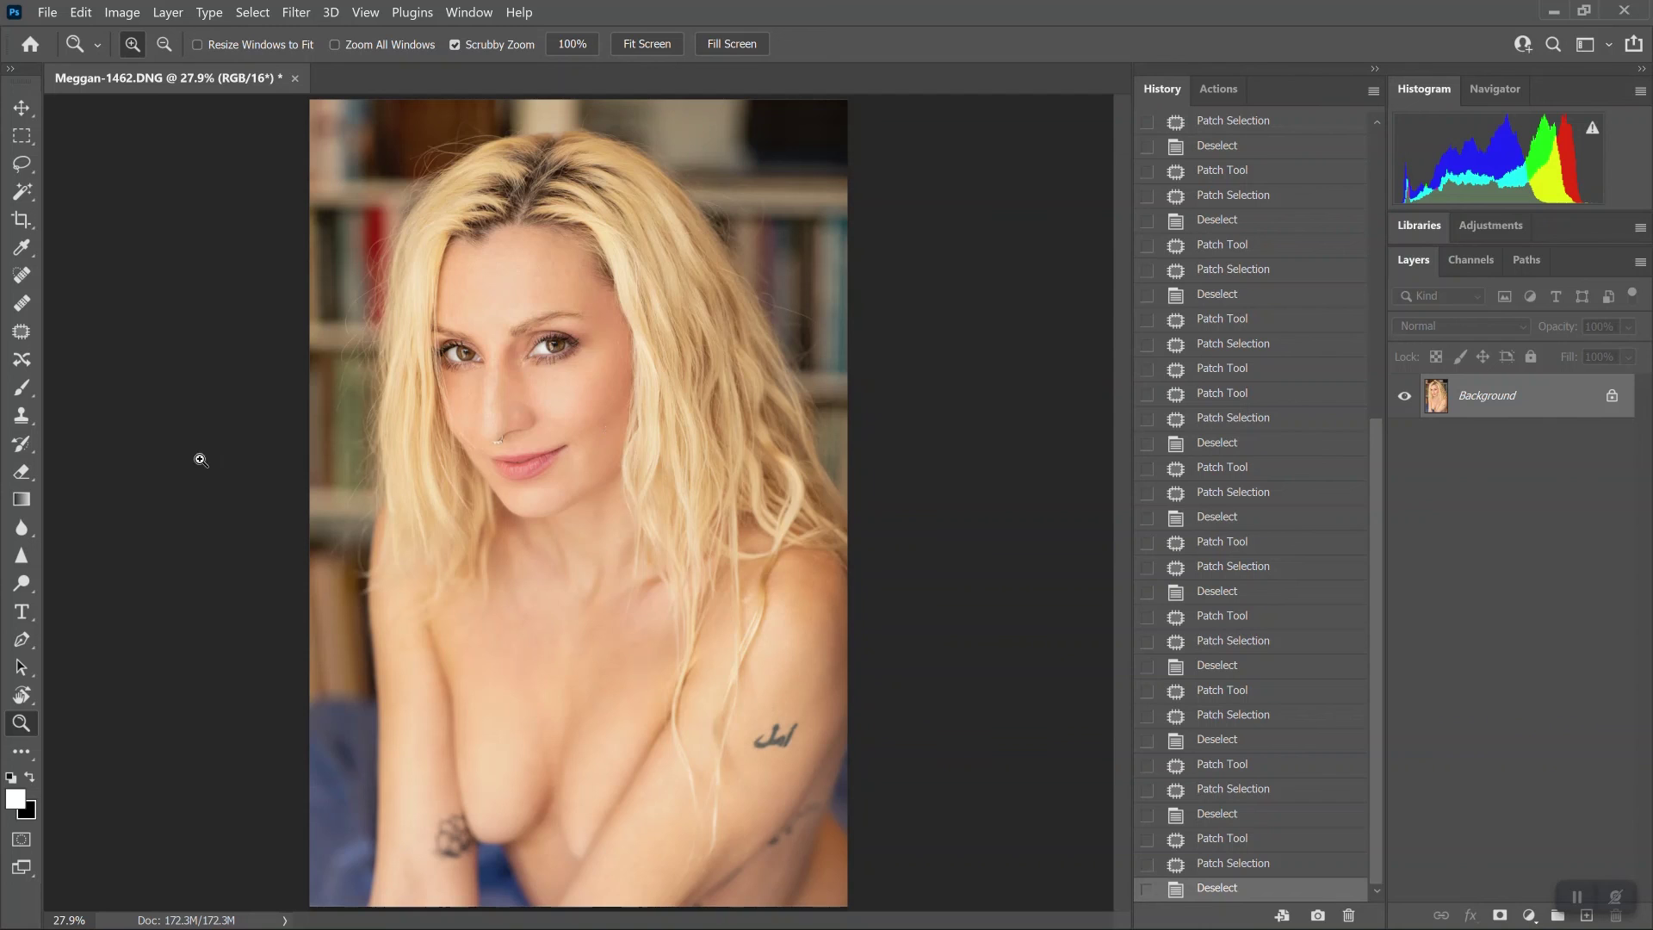
Try darkening the face with a 1600 px Burn Tool at Midtones and 6% exposure, and revert the stroke
{"action": "mouse_move", "coordinate": [22, 583]}
{"action": "left_mouse_down"}
{"action": "mouse_move", "coordinate": [87, 579]}
{"action": "mouse_move", "coordinate": [90, 596]}
{"action": "left_mouse_up"}
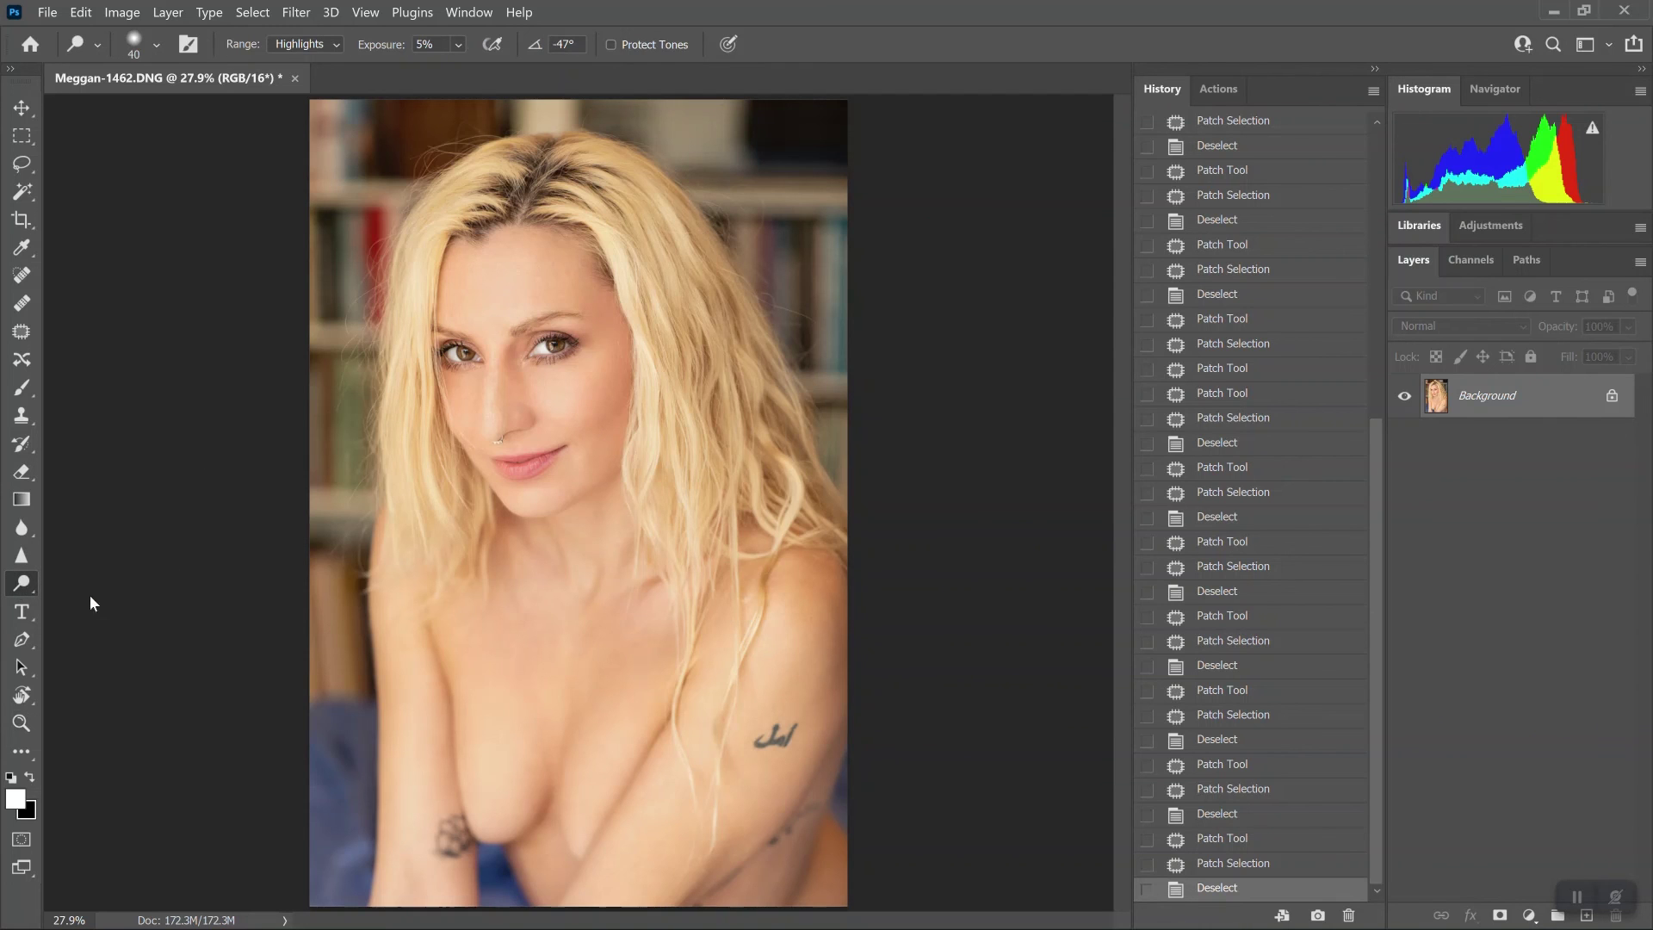
{"action": "key", "text": "shift+o"}
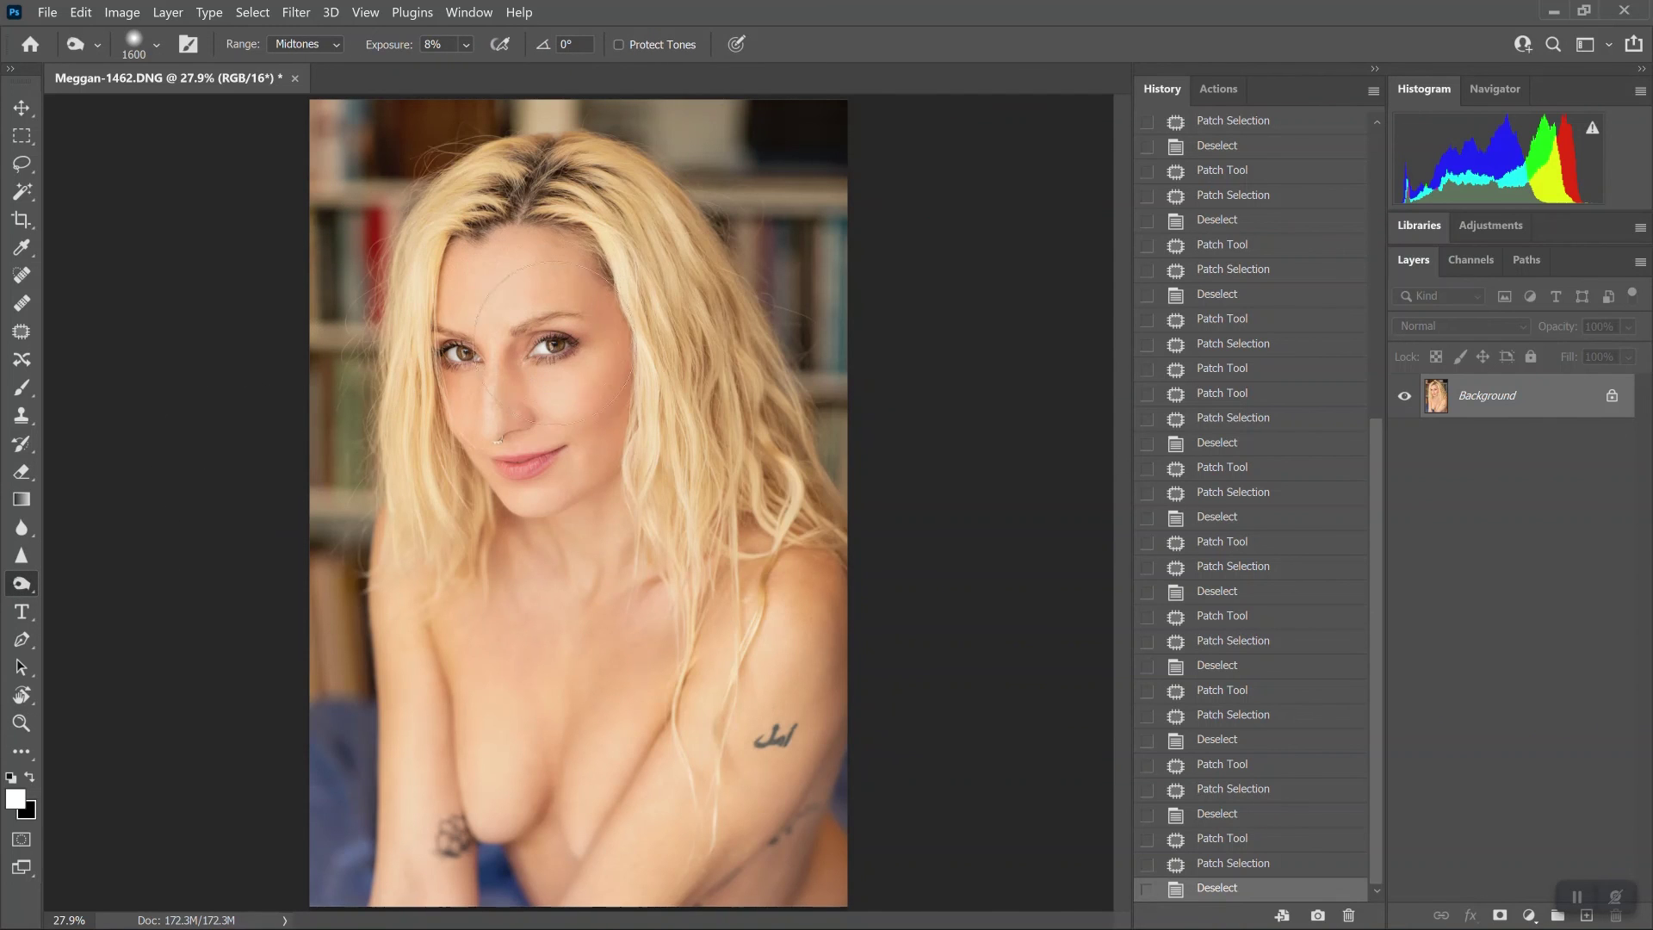
{"action": "left_click", "coordinate": [465, 45]}
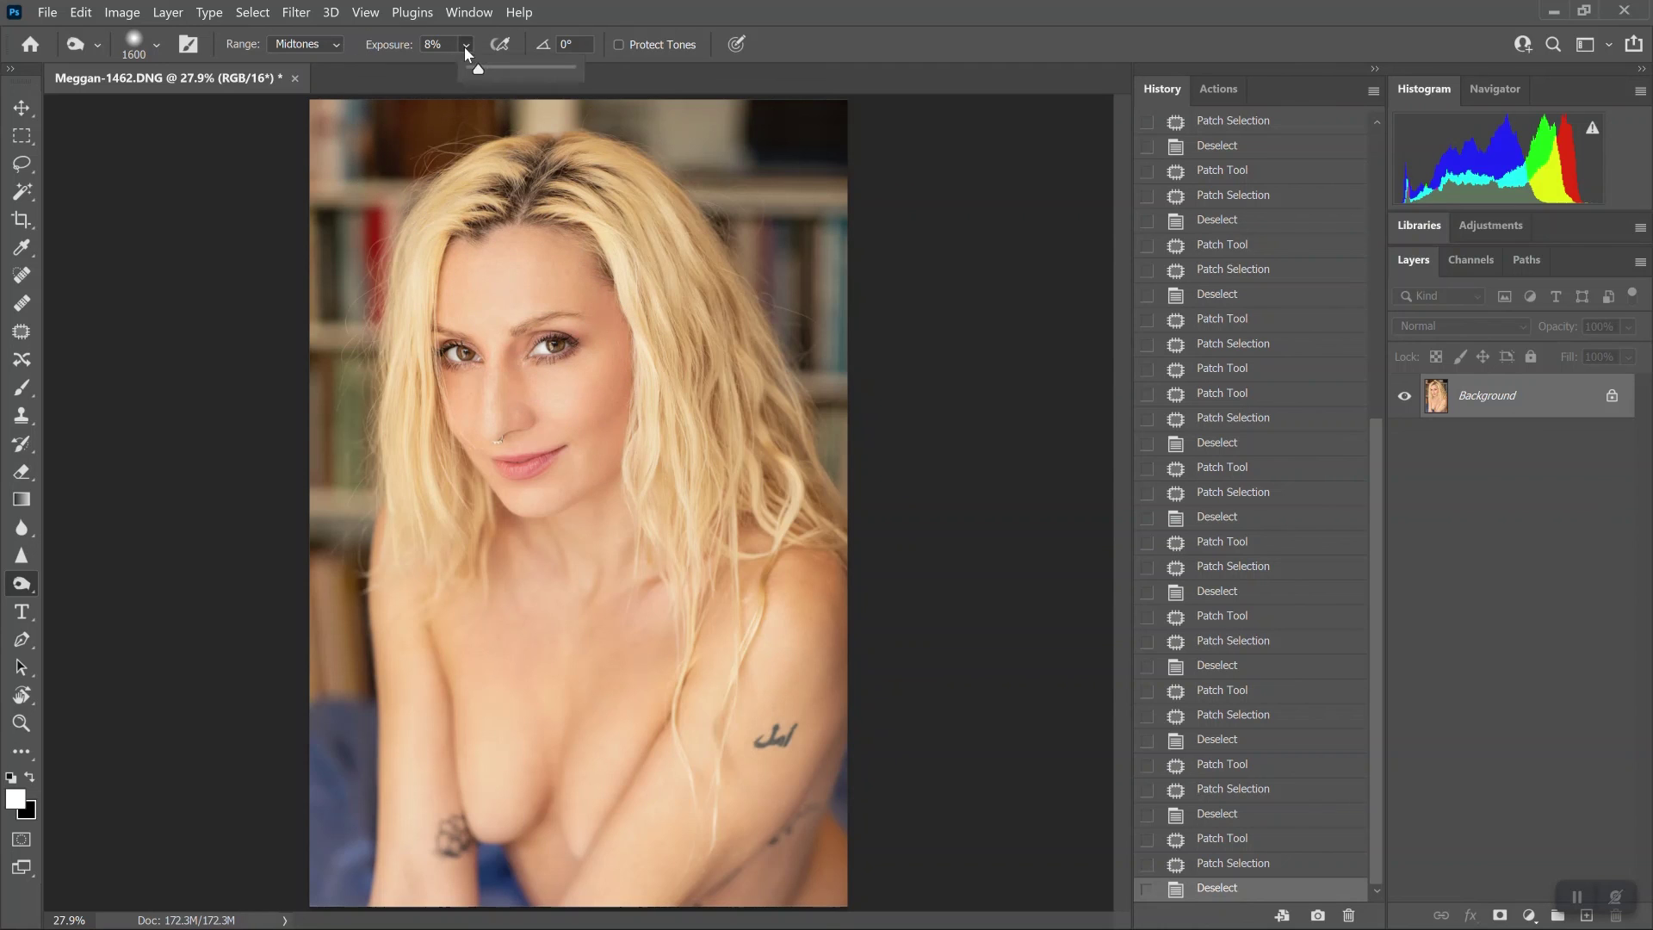
{"action": "left_click_drag", "start_coordinate": [480, 69], "coordinate": [477, 69]}
{"action": "left_click", "coordinate": [561, 370]}
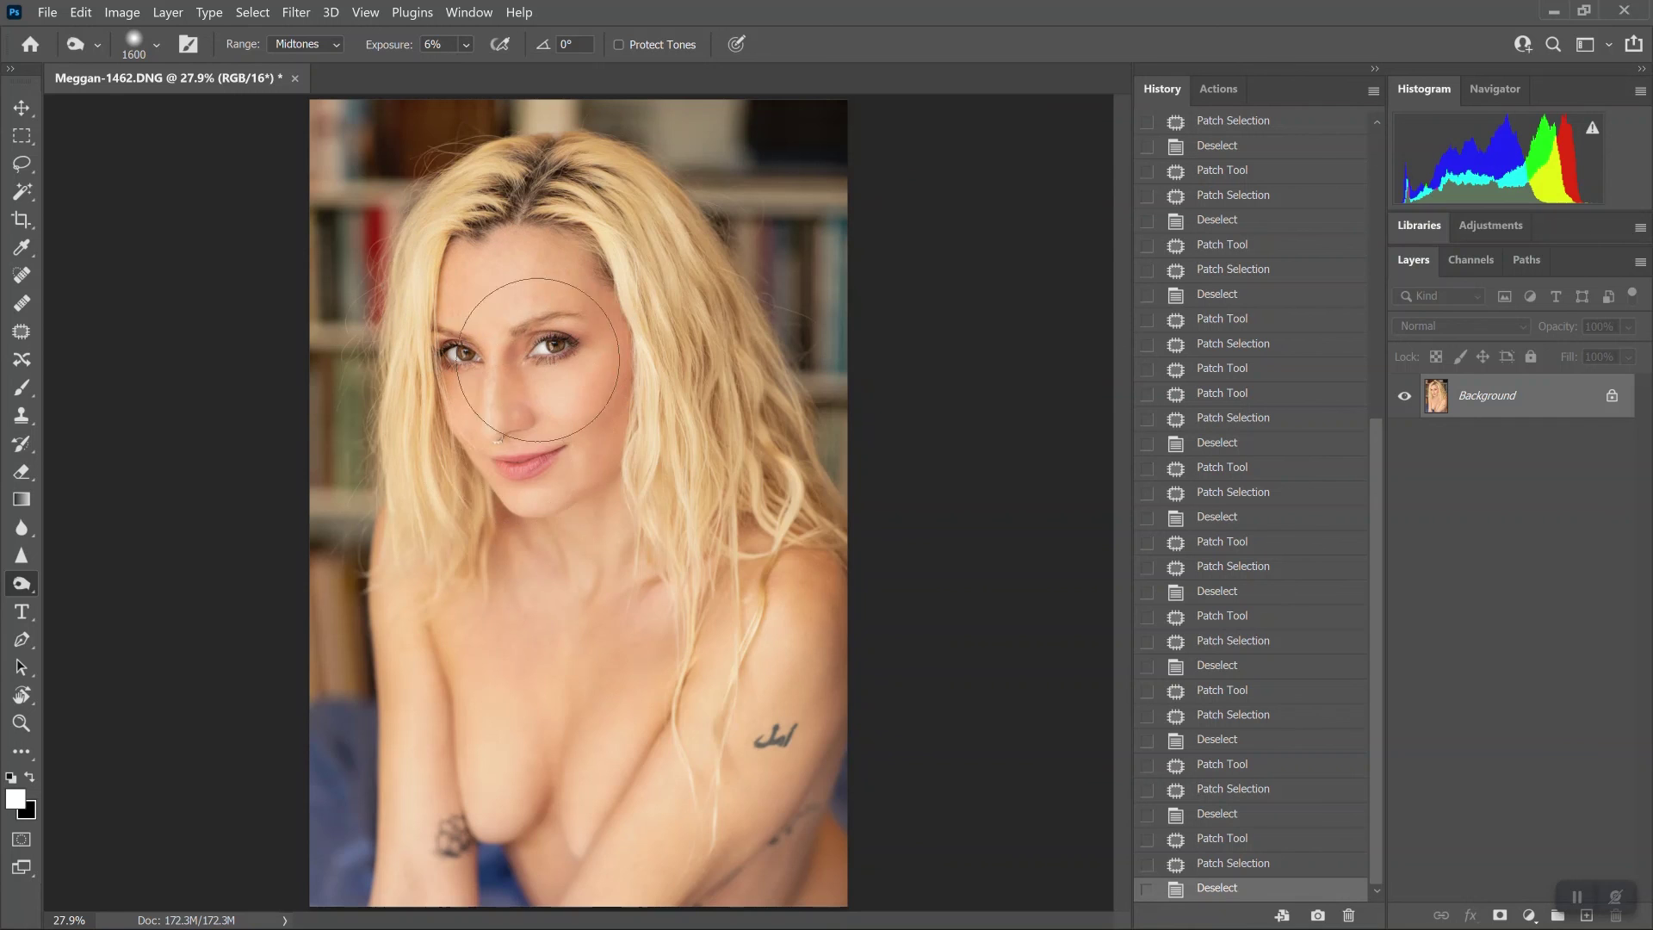
{"action": "mouse_move", "coordinate": [577, 366]}
{"action": "left_mouse_down"}
{"action": "mouse_move", "coordinate": [529, 289]}
{"action": "mouse_move", "coordinate": [495, 381]}
{"action": "mouse_move", "coordinate": [516, 248]}
{"action": "left_mouse_up"}
{"action": "left_click", "coordinate": [1233, 862]}
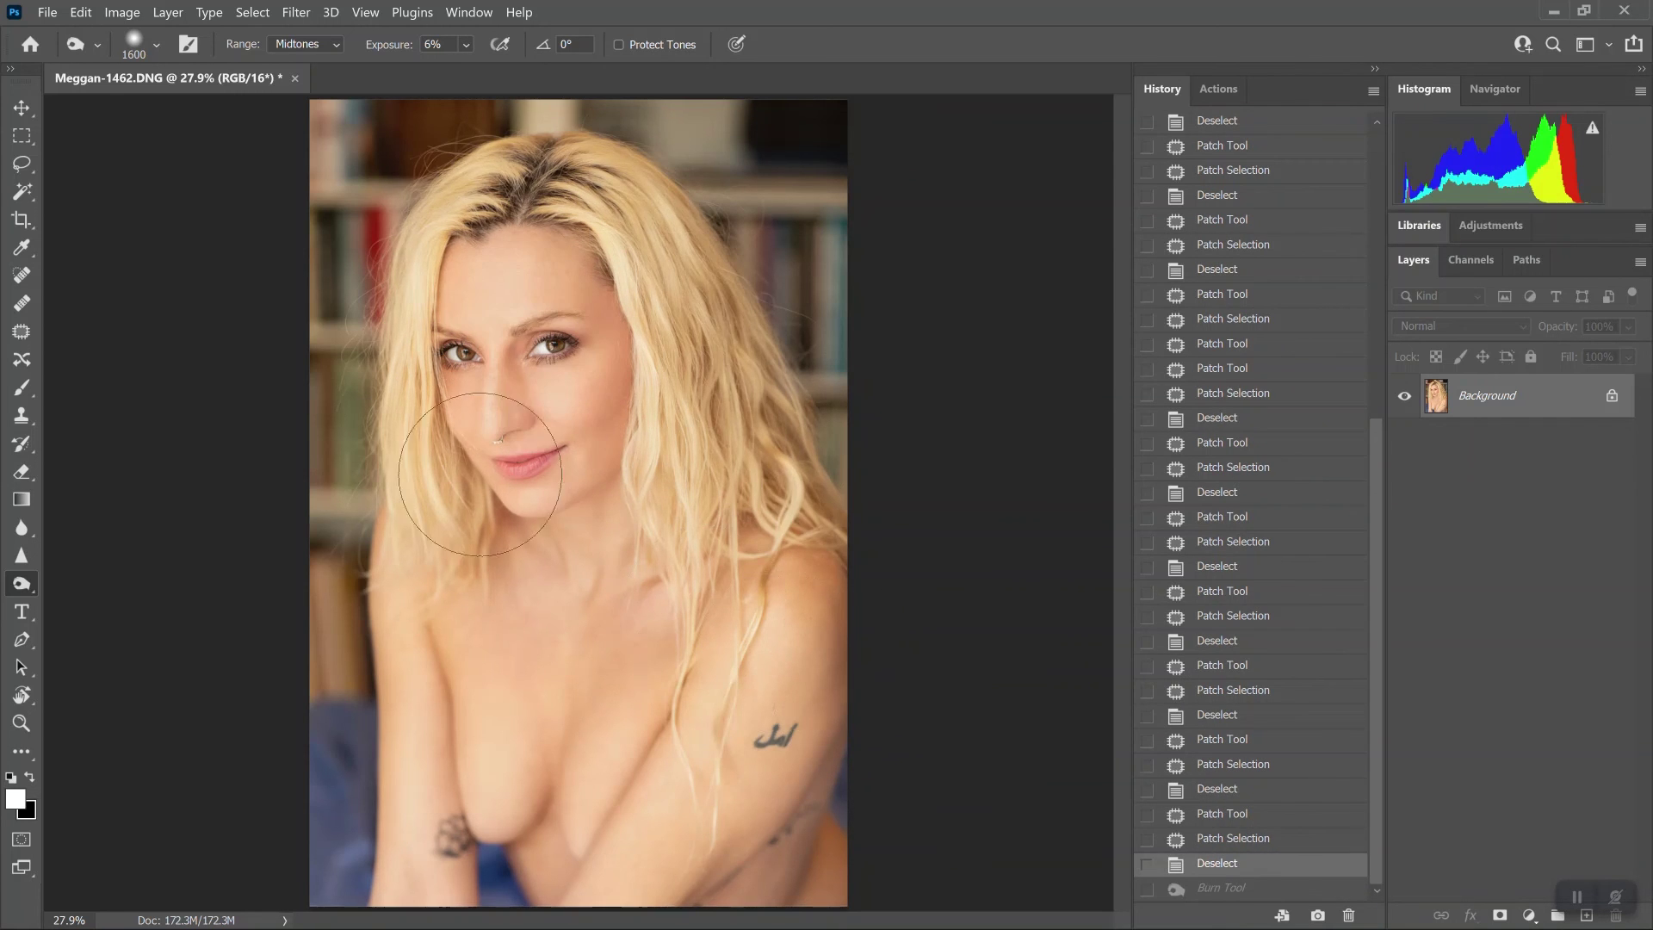
Brighten the face using the Dodge Tool with the Midtones range, 5% exposure and a 1400 px brush
{"action": "right_click", "coordinate": [22, 585]}
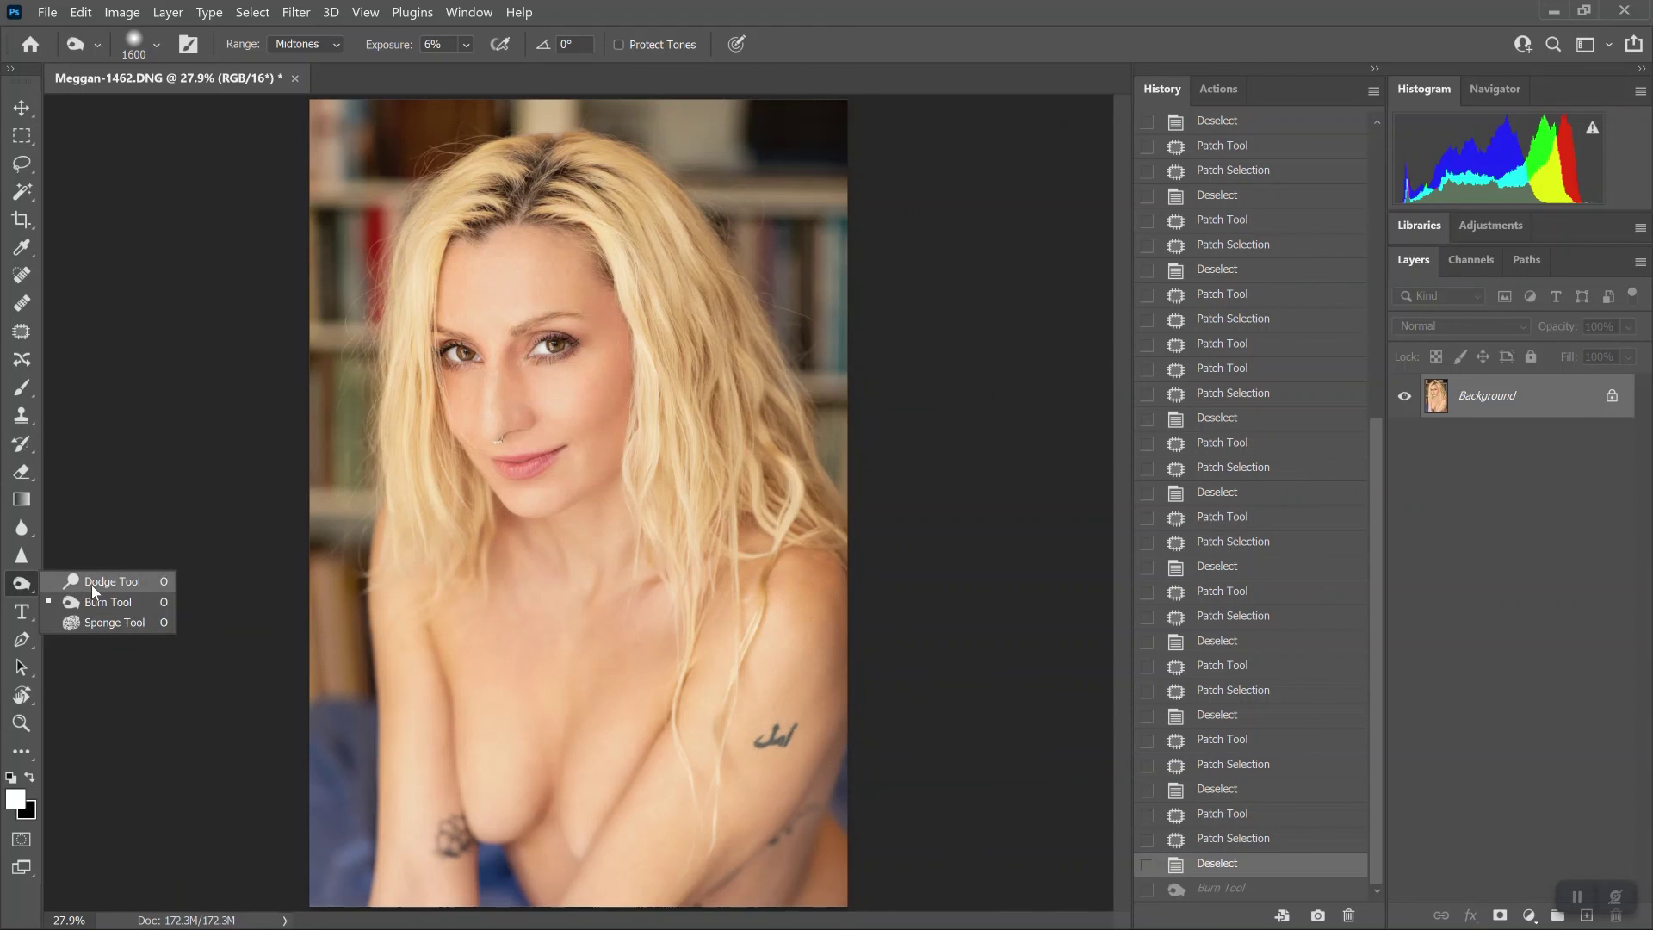
{"action": "left_click", "coordinate": [93, 583]}
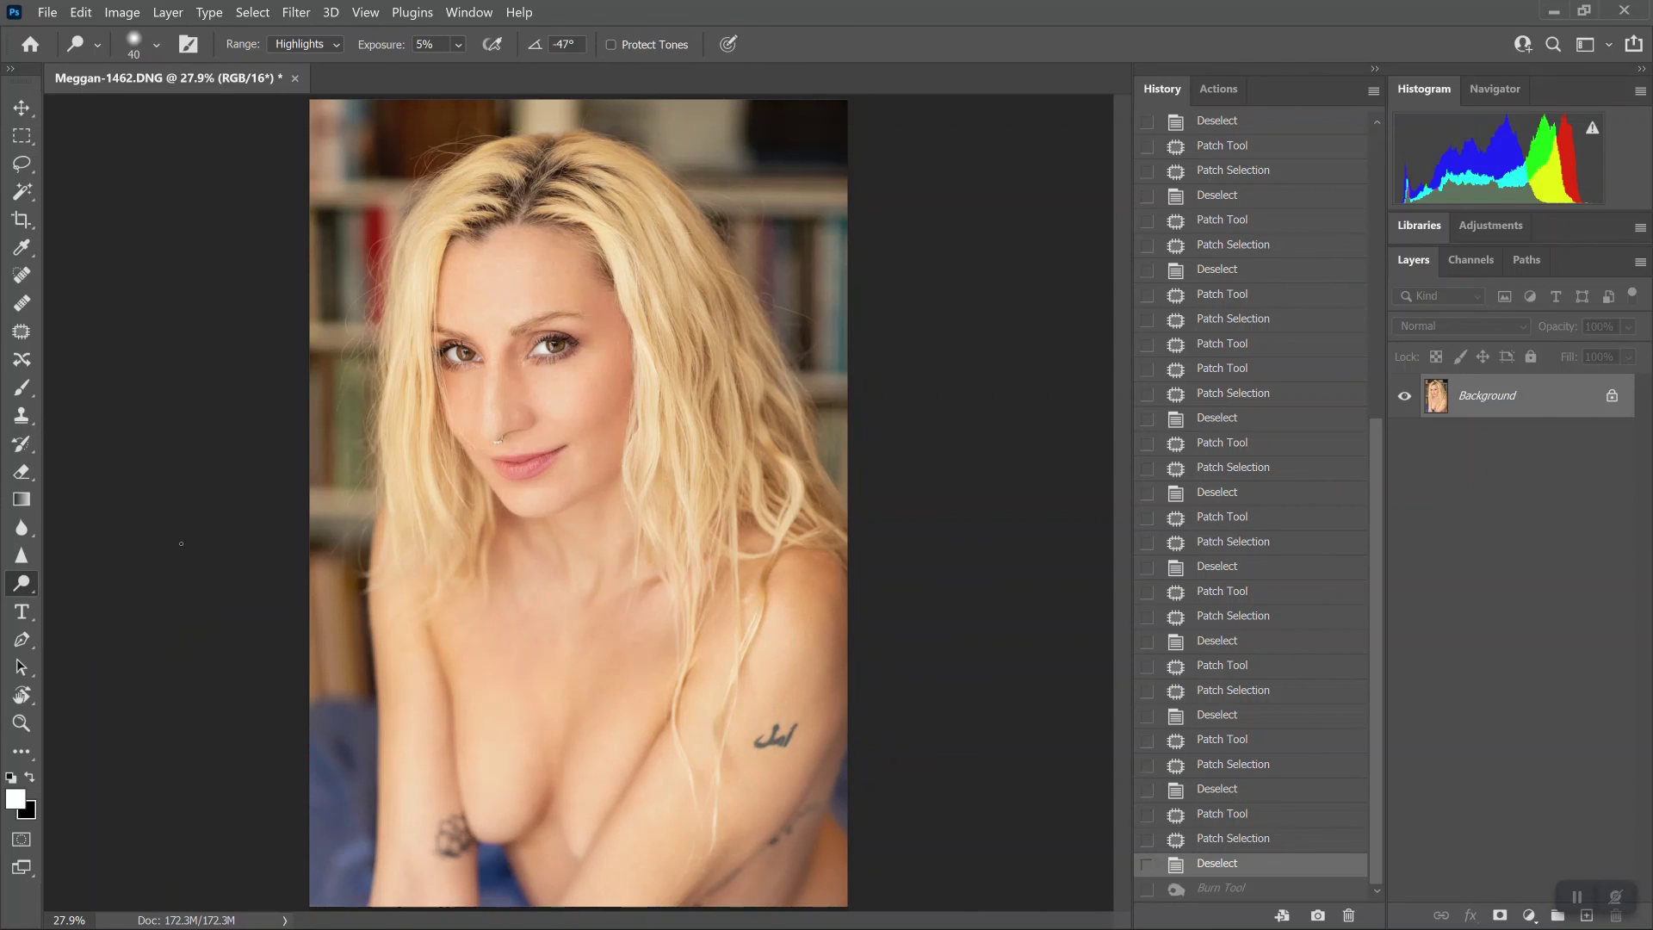
{"action": "left_click", "coordinate": [328, 46]}
{"action": "left_click", "coordinate": [302, 80]}
{"action": "left_click", "coordinate": [571, 385]}
{"action": "key", "text": "bracketright"}
{"action": "key", "text": "bracketright"}
{"action": "key", "text": "bracketright"}
{"action": "key", "text": "bracketright"}
{"action": "key", "text": "bracketright"}
{"action": "key", "text": "bracketright"}
{"action": "key", "text": "bracketright"}
{"action": "key", "text": "bracketright"}
{"action": "key", "text": "bracketright"}
{"action": "key", "text": "bracketright"}
{"action": "key", "text": "bracketright"}
{"action": "key", "text": "bracketright"}
{"action": "key", "text": "bracketright"}
{"action": "key", "text": "bracketright"}
{"action": "key", "text": "bracketright"}
{"action": "key", "text": "bracketright"}
{"action": "key", "text": "bracketright"}
{"action": "key", "text": "bracketright"}
{"action": "key", "text": "bracketright"}
{"action": "key", "text": "bracketright"}
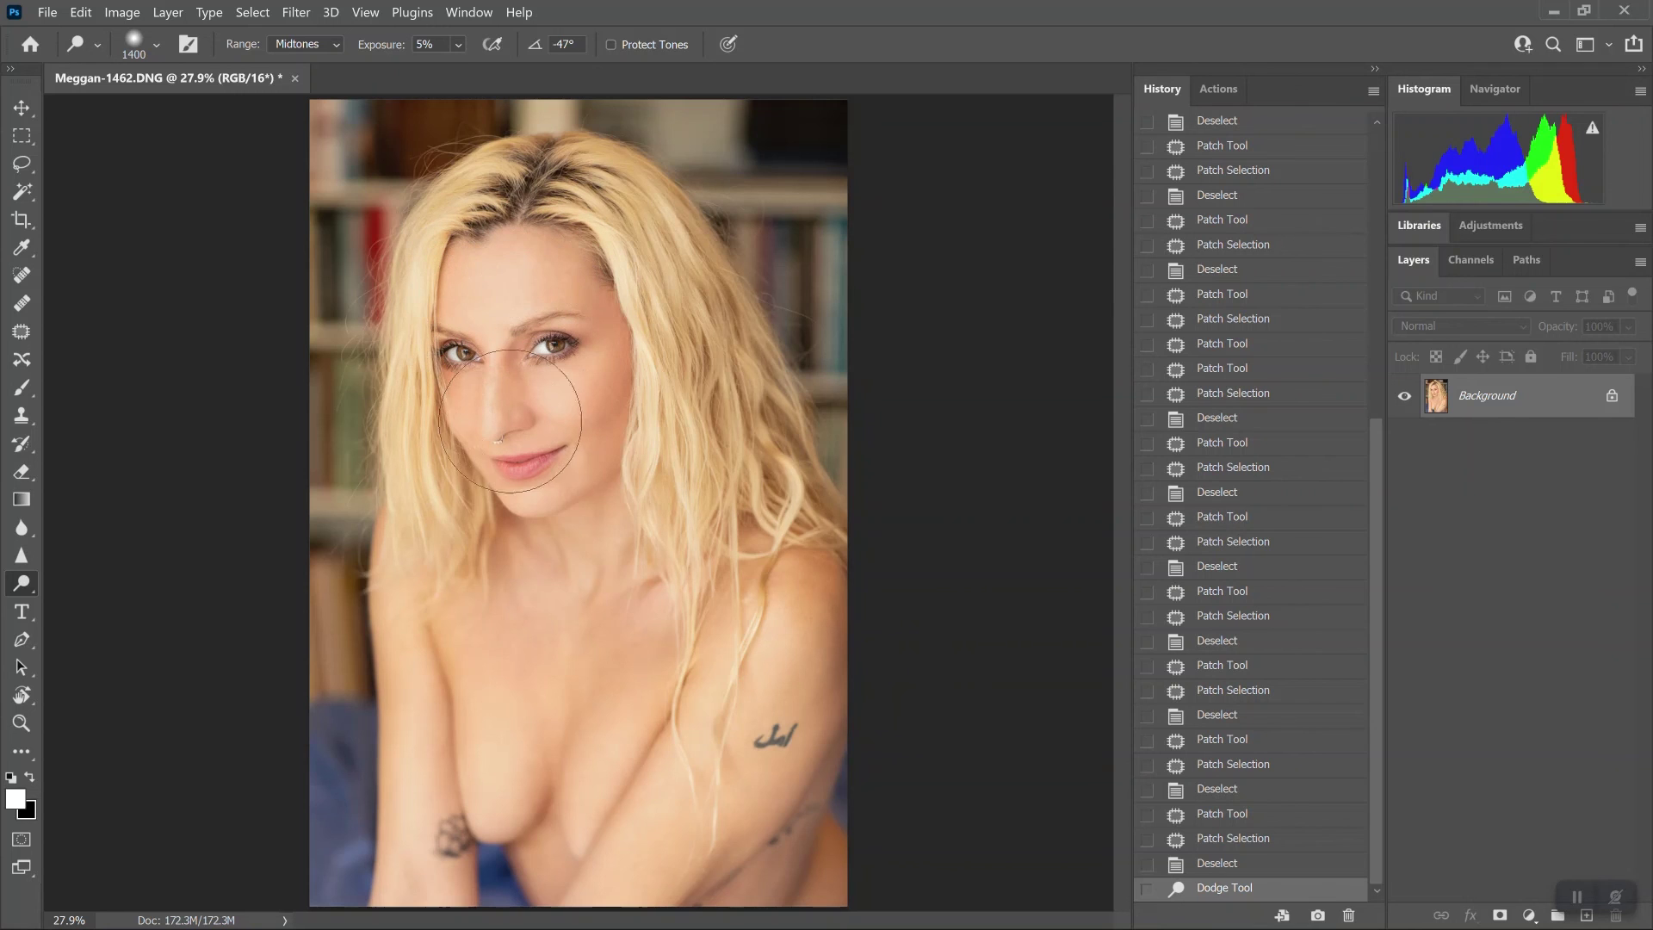
{"action": "left_click", "coordinate": [556, 366]}
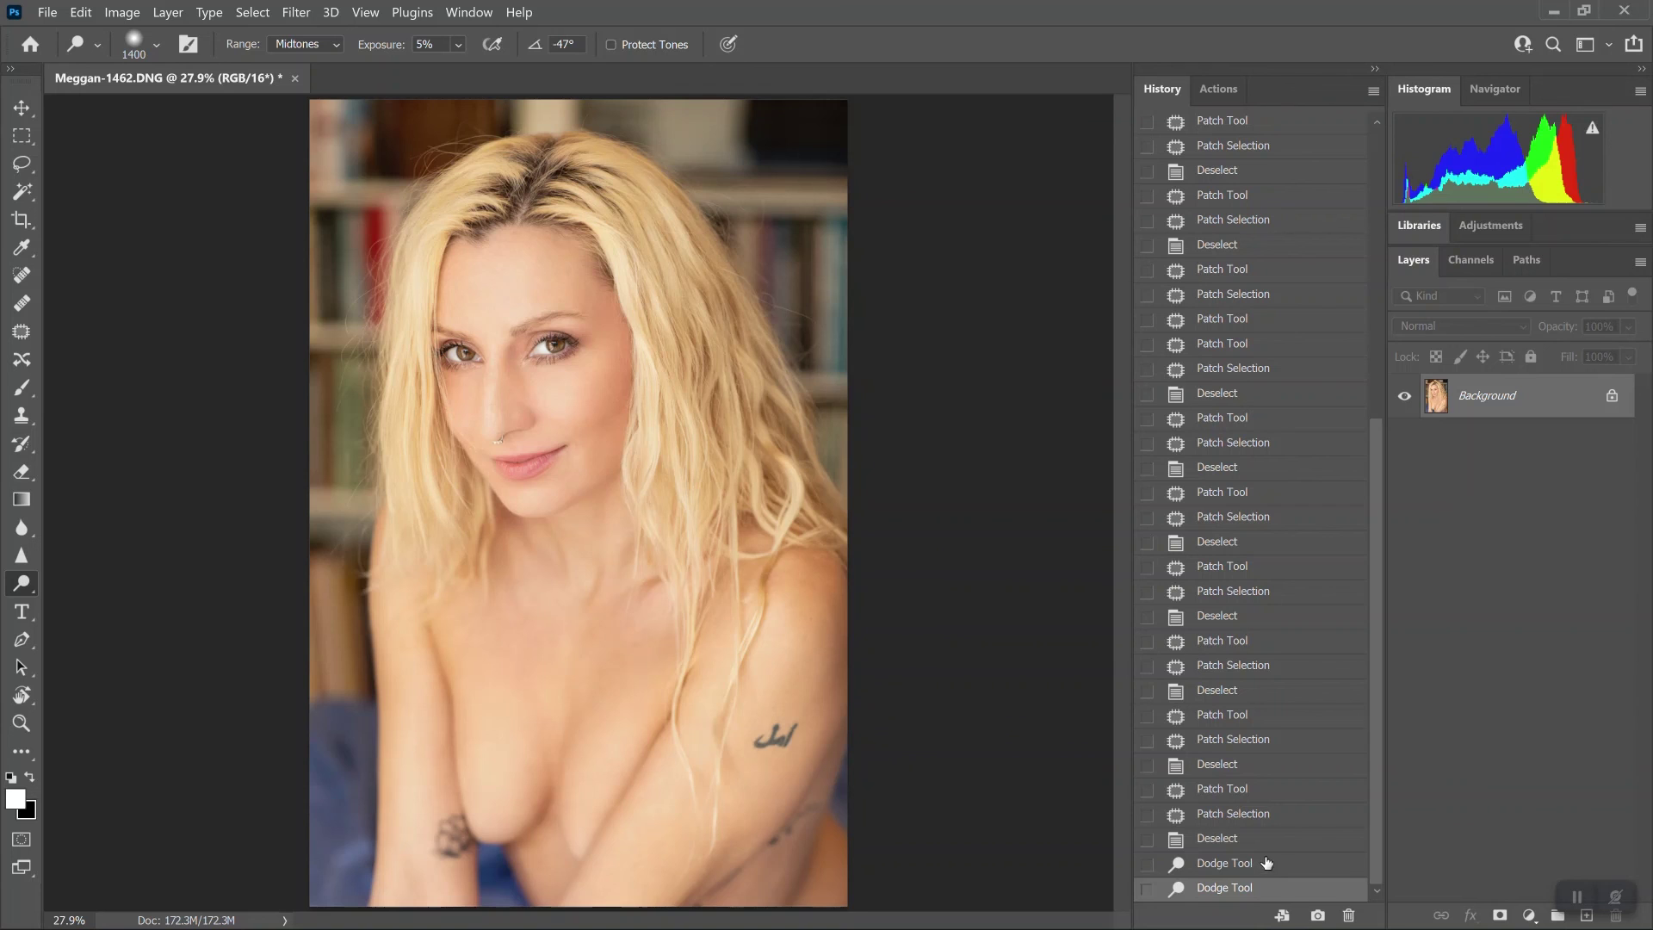
Revert the previous face dodging and brighten the face again using the Dodge Tool with Midtones, 5% exposure and a 1400 px brush
{"action": "left_click", "coordinate": [1264, 840]}
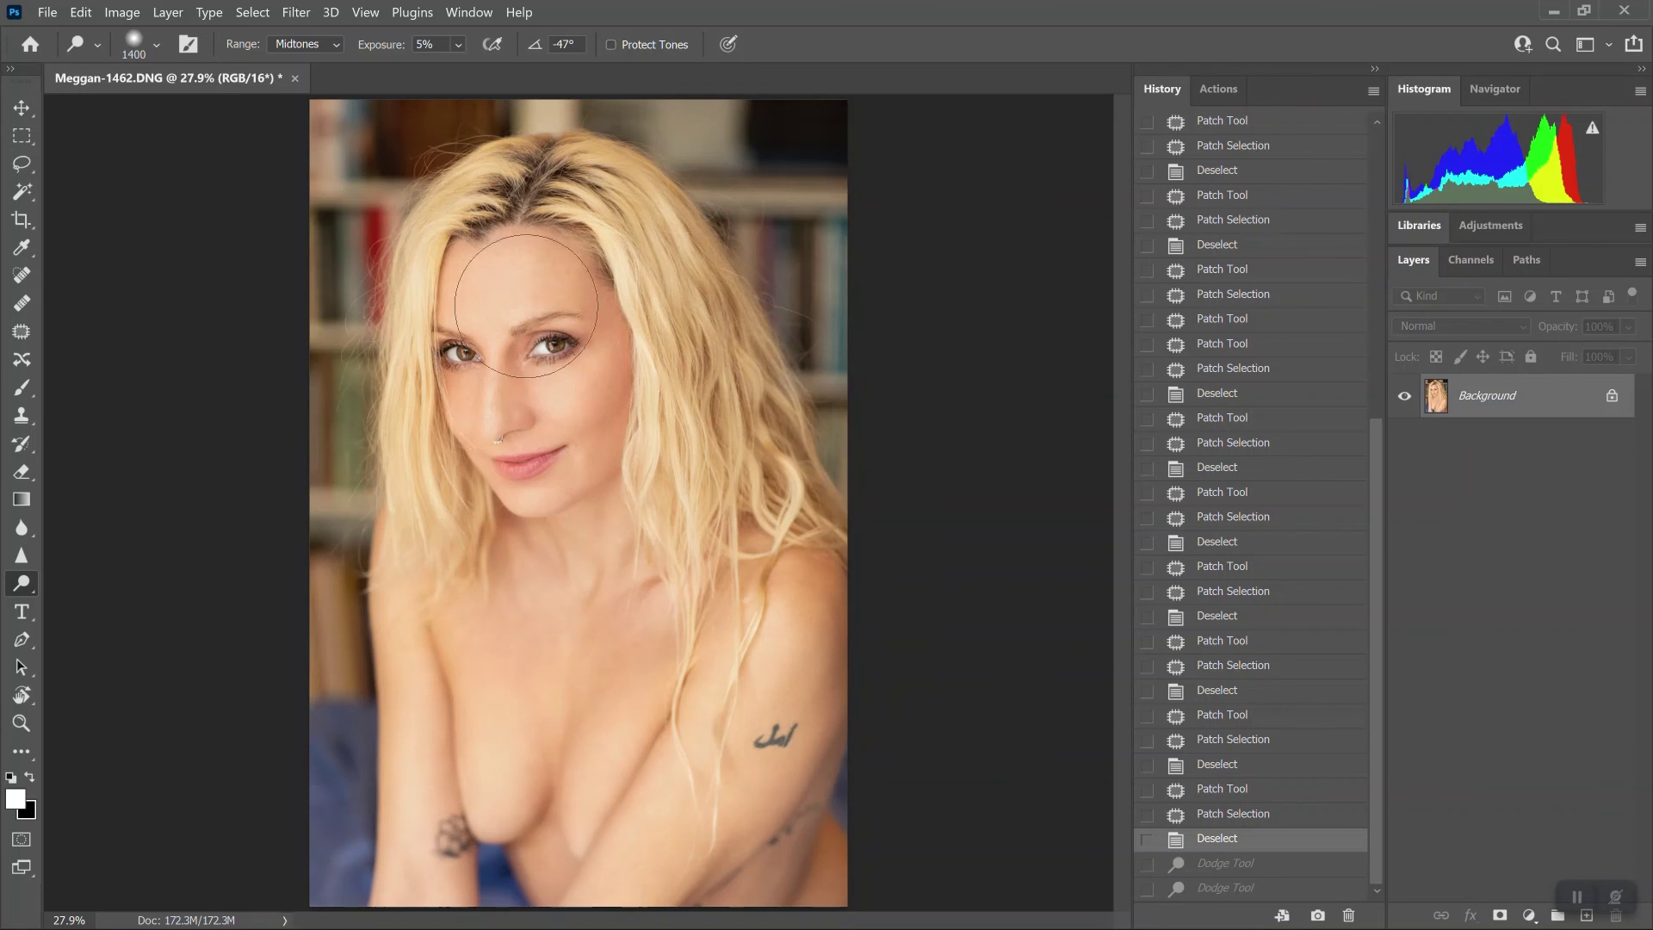
{"action": "mouse_move", "coordinate": [482, 374]}
{"action": "left_mouse_down"}
{"action": "mouse_move", "coordinate": [516, 396]}
{"action": "mouse_move", "coordinate": [517, 379]}
{"action": "mouse_move", "coordinate": [539, 495]}
{"action": "left_mouse_up"}
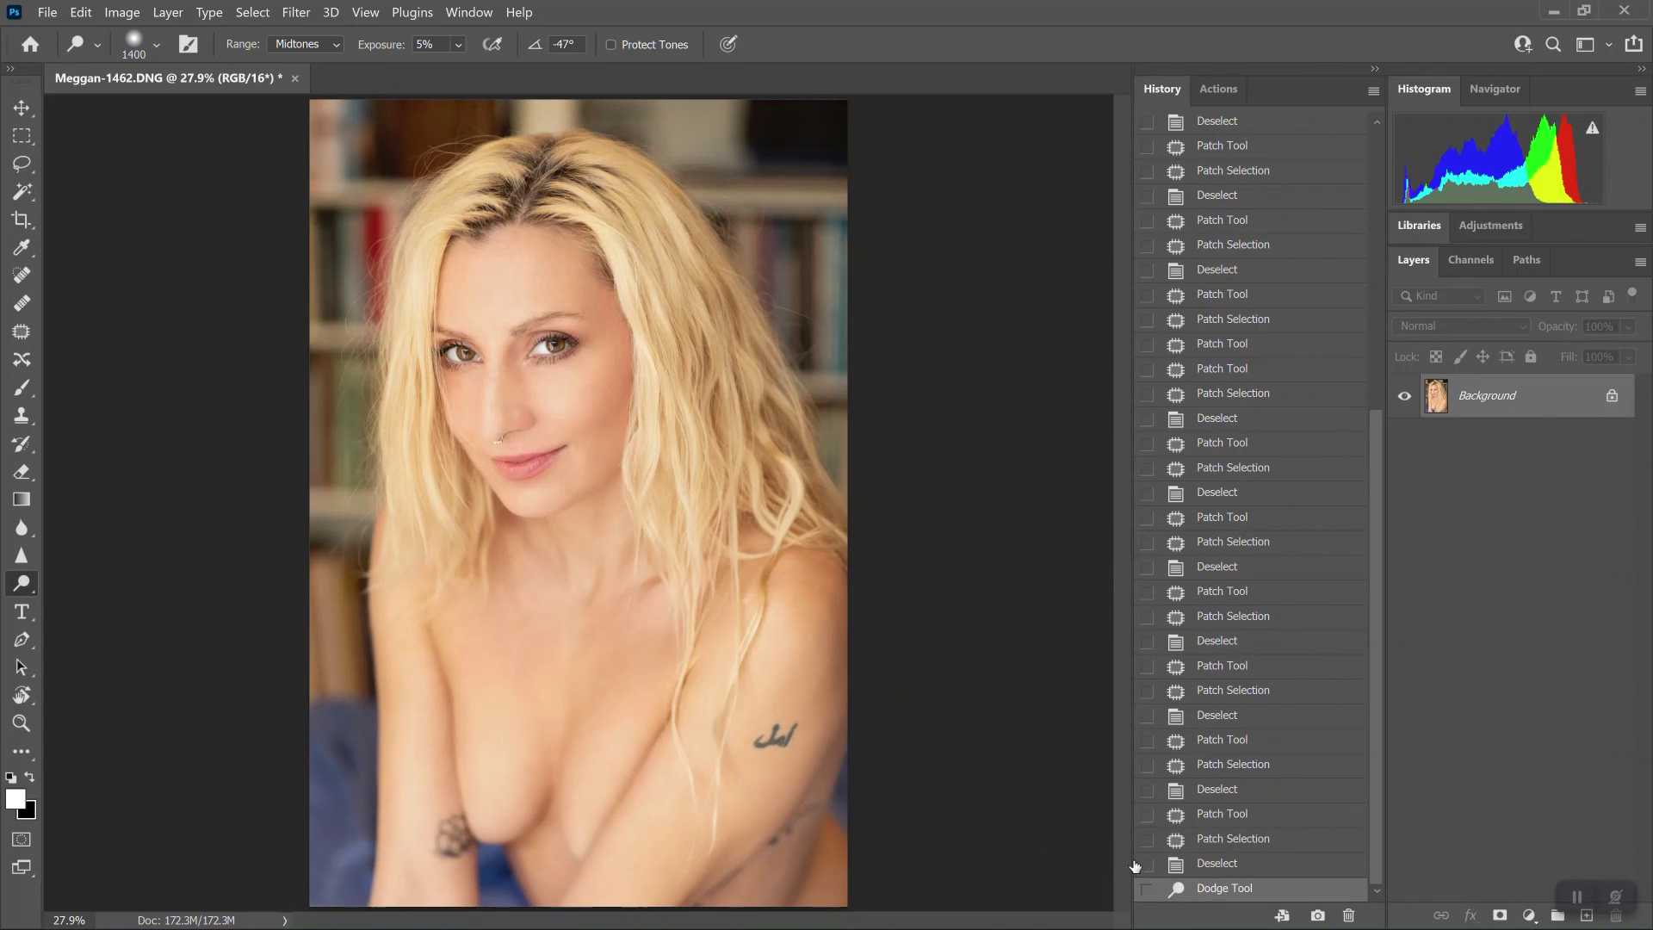
{"action": "left_click_drag", "start_coordinate": [515, 284], "coordinate": [585, 274]}
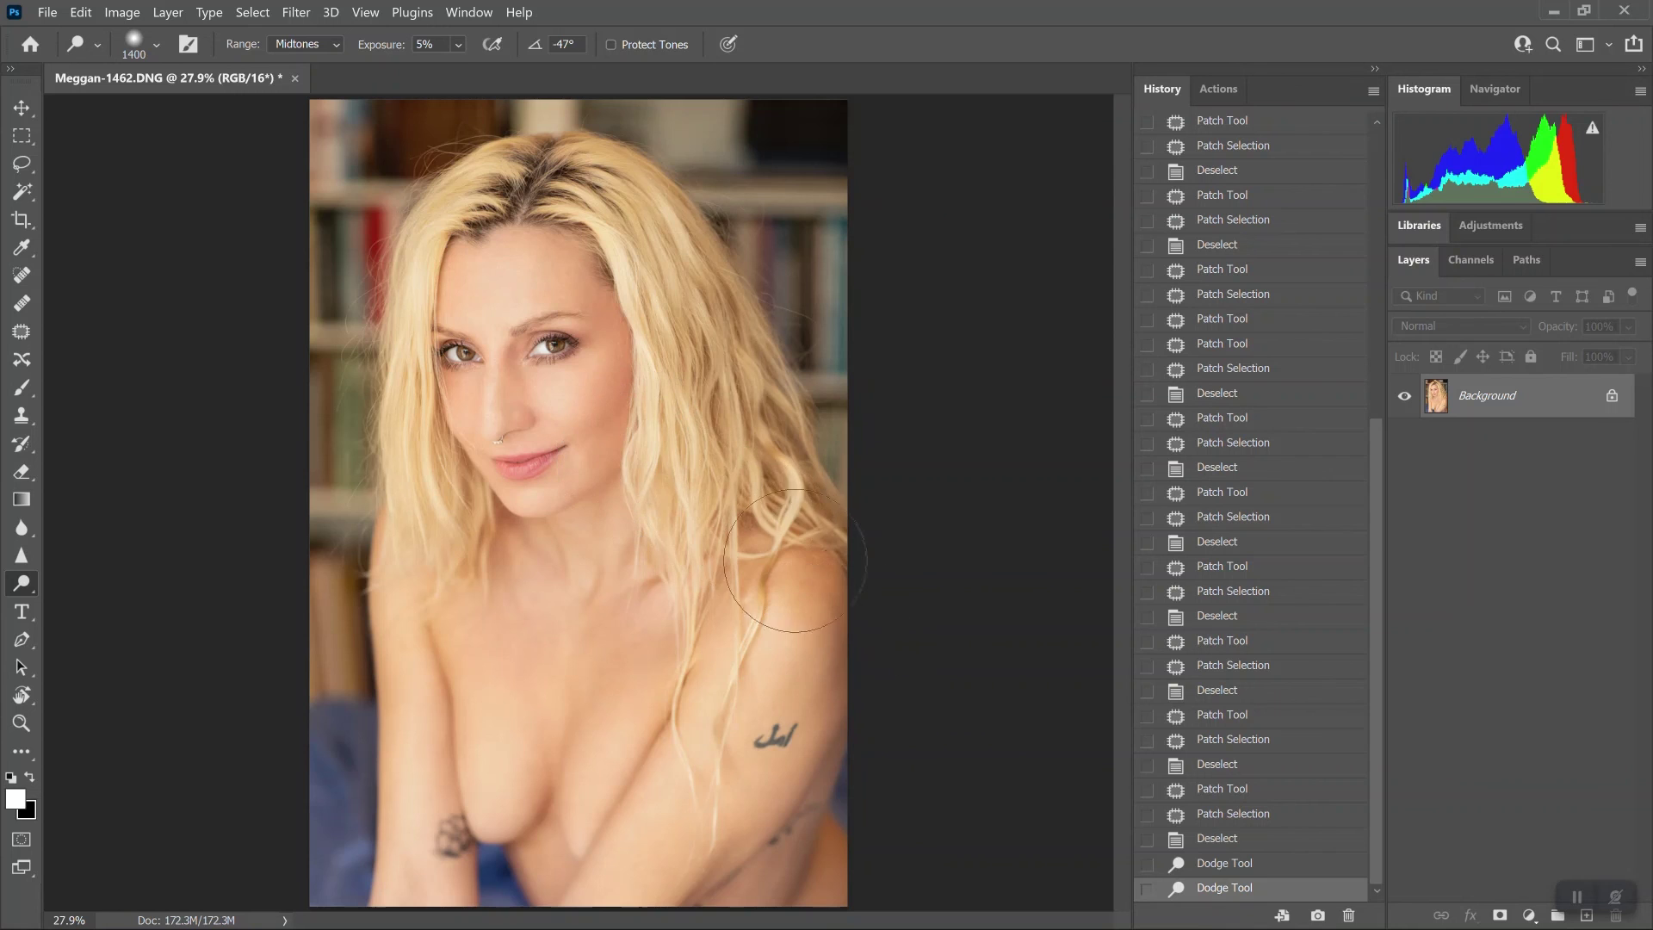
Brighten the hair around the crown and beside the face using a 700 px Dodge Tool with Midtones at 5% exposure
{"action": "key", "text": "bracketleft"}
{"action": "key", "text": "bracketleft"}
{"action": "key", "text": "bracketleft"}
{"action": "key", "text": "bracketleft"}
{"action": "key", "text": "bracketleft"}
{"action": "key", "text": "bracketleft"}
{"action": "key", "text": "bracketleft"}
{"action": "left_click_drag", "start_coordinate": [605, 172], "coordinate": [493, 183]}
{"action": "left_click_drag", "start_coordinate": [380, 231], "coordinate": [456, 457]}
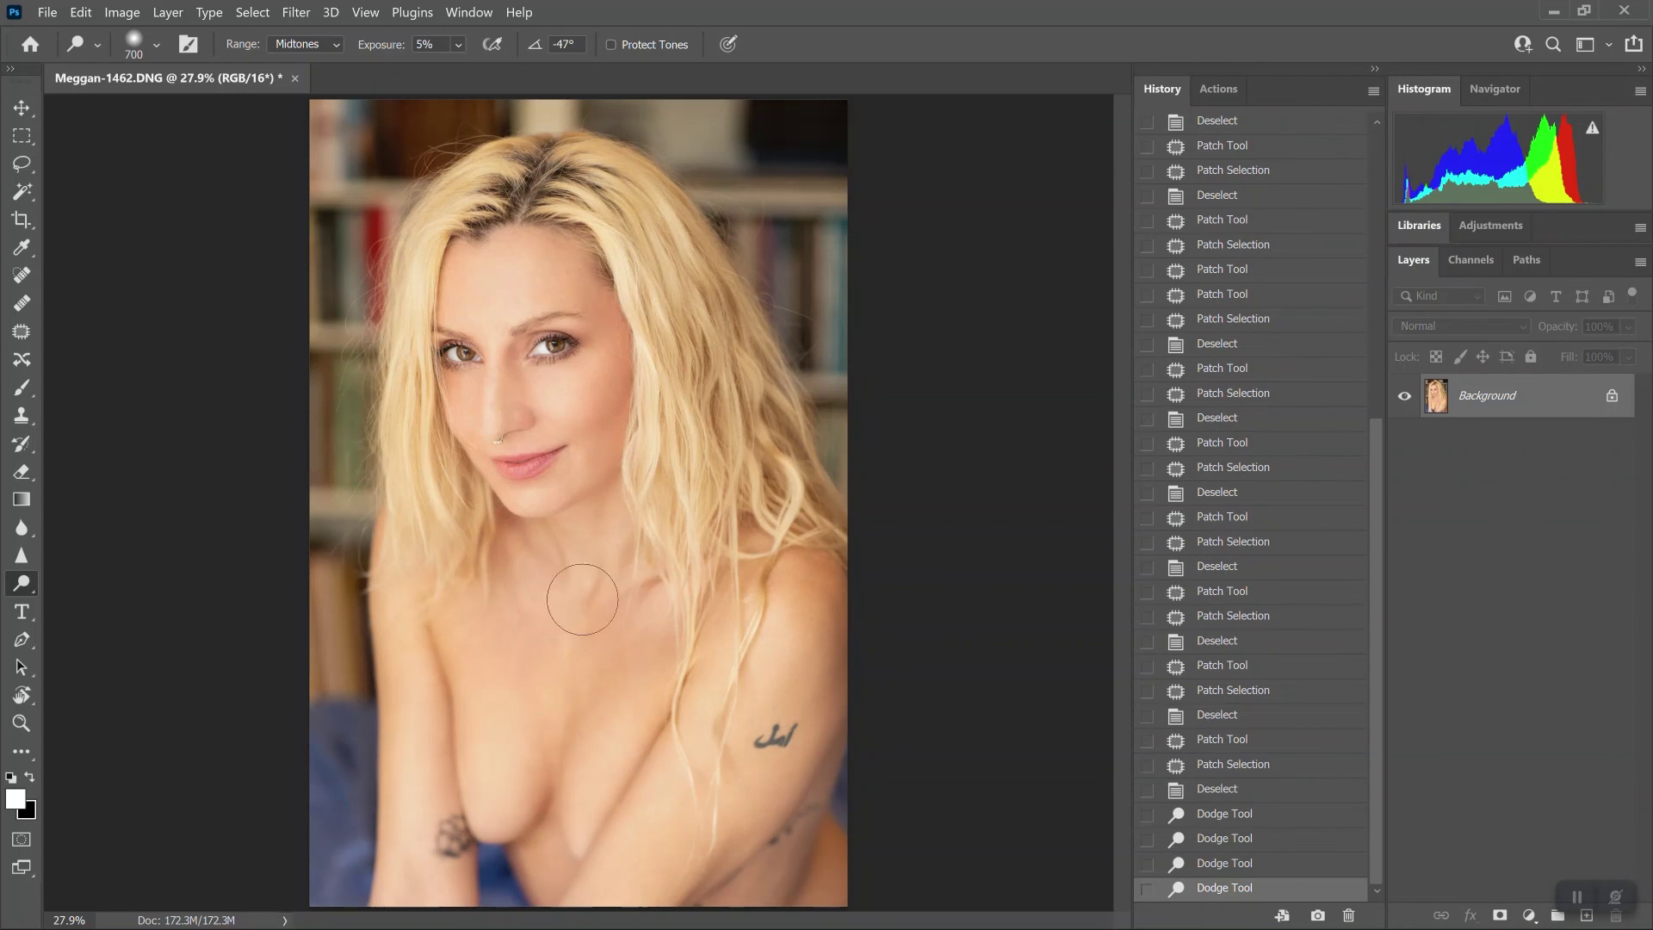
Darken areas of the portrait using the Burn Tool with the Midtones range, 22% exposure and a 1600 px brush
{"action": "right_click", "coordinate": [22, 584]}
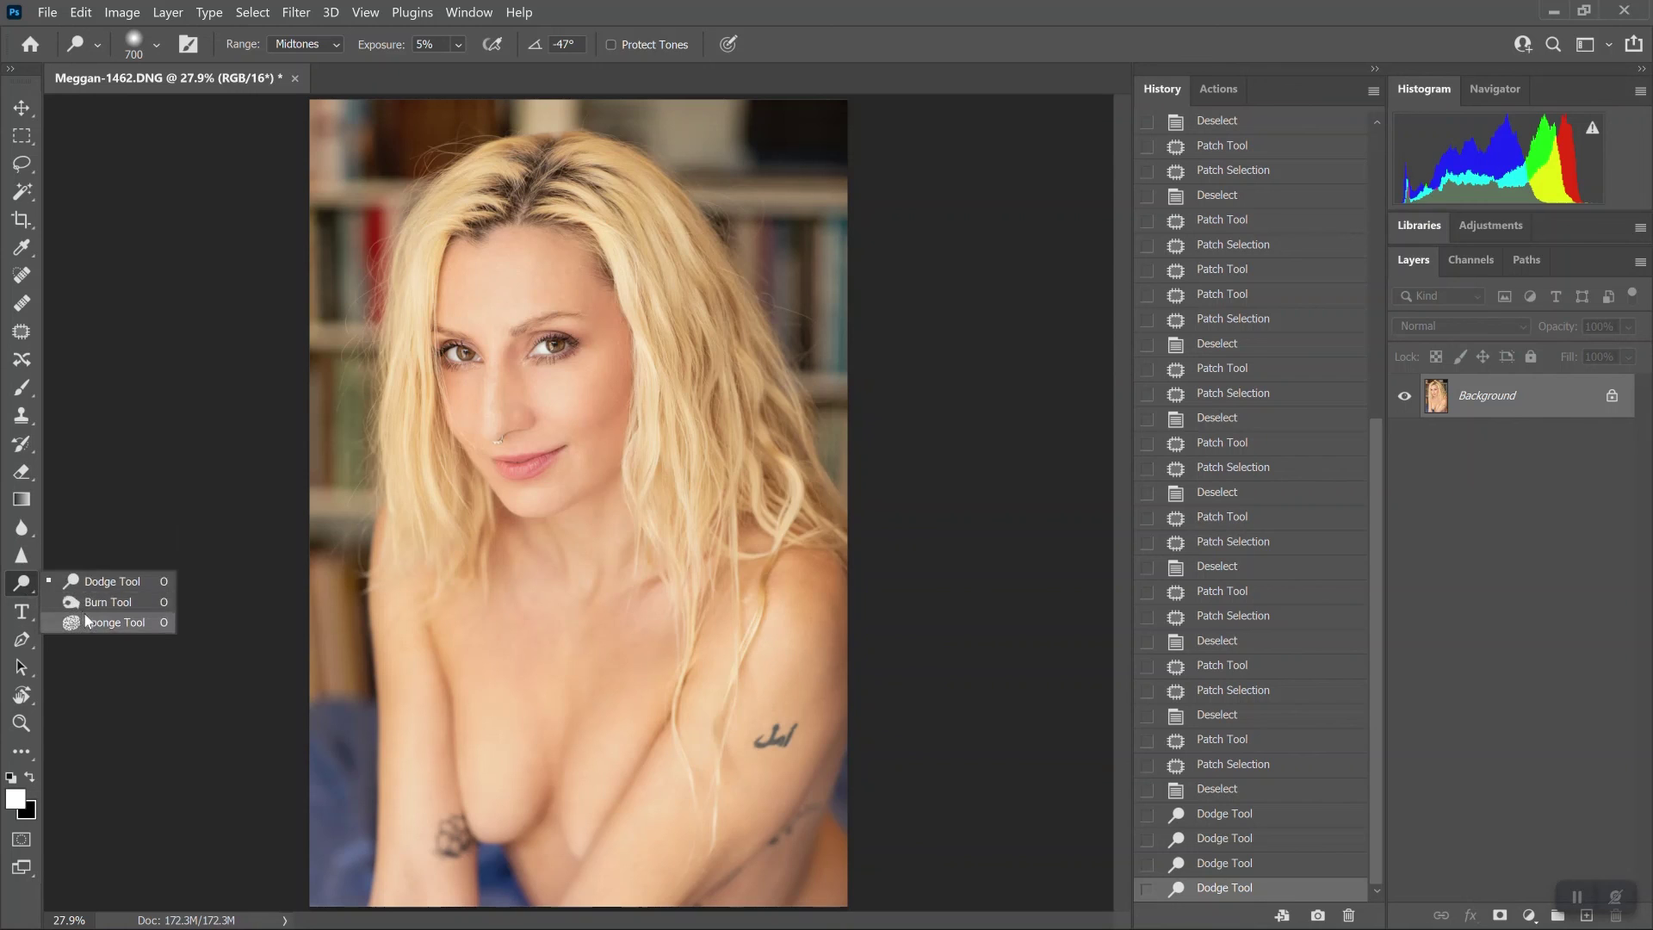
{"action": "left_click", "coordinate": [96, 601]}
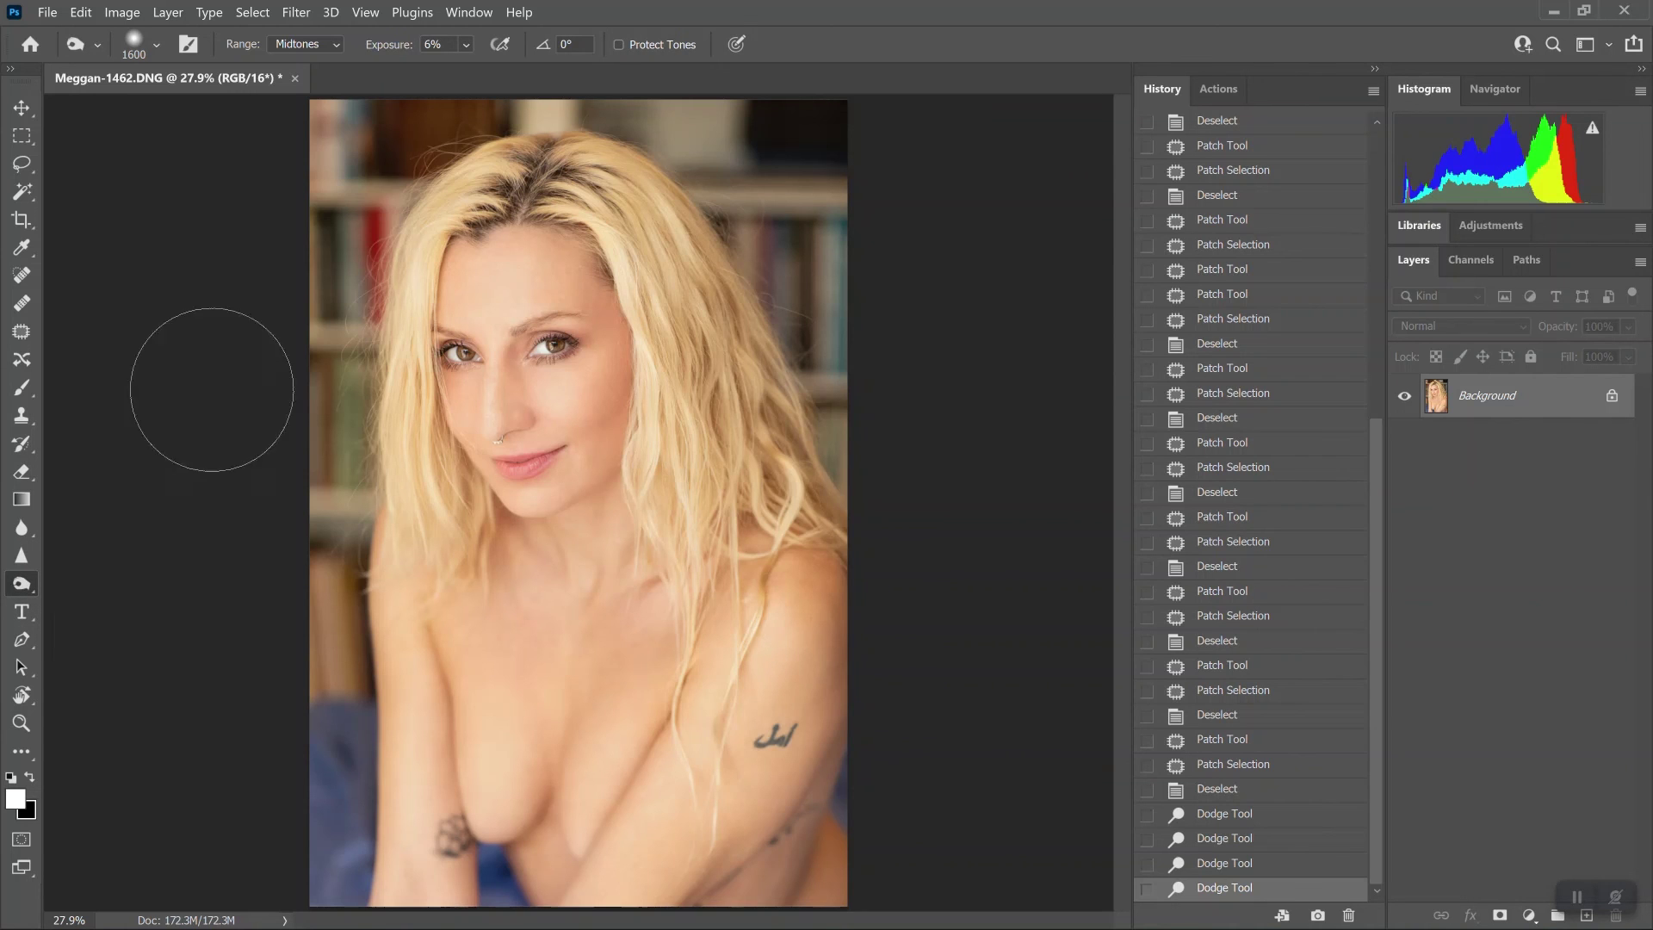
{"action": "left_click", "coordinate": [467, 46]}
{"action": "left_click_drag", "start_coordinate": [482, 72], "coordinate": [493, 74]}
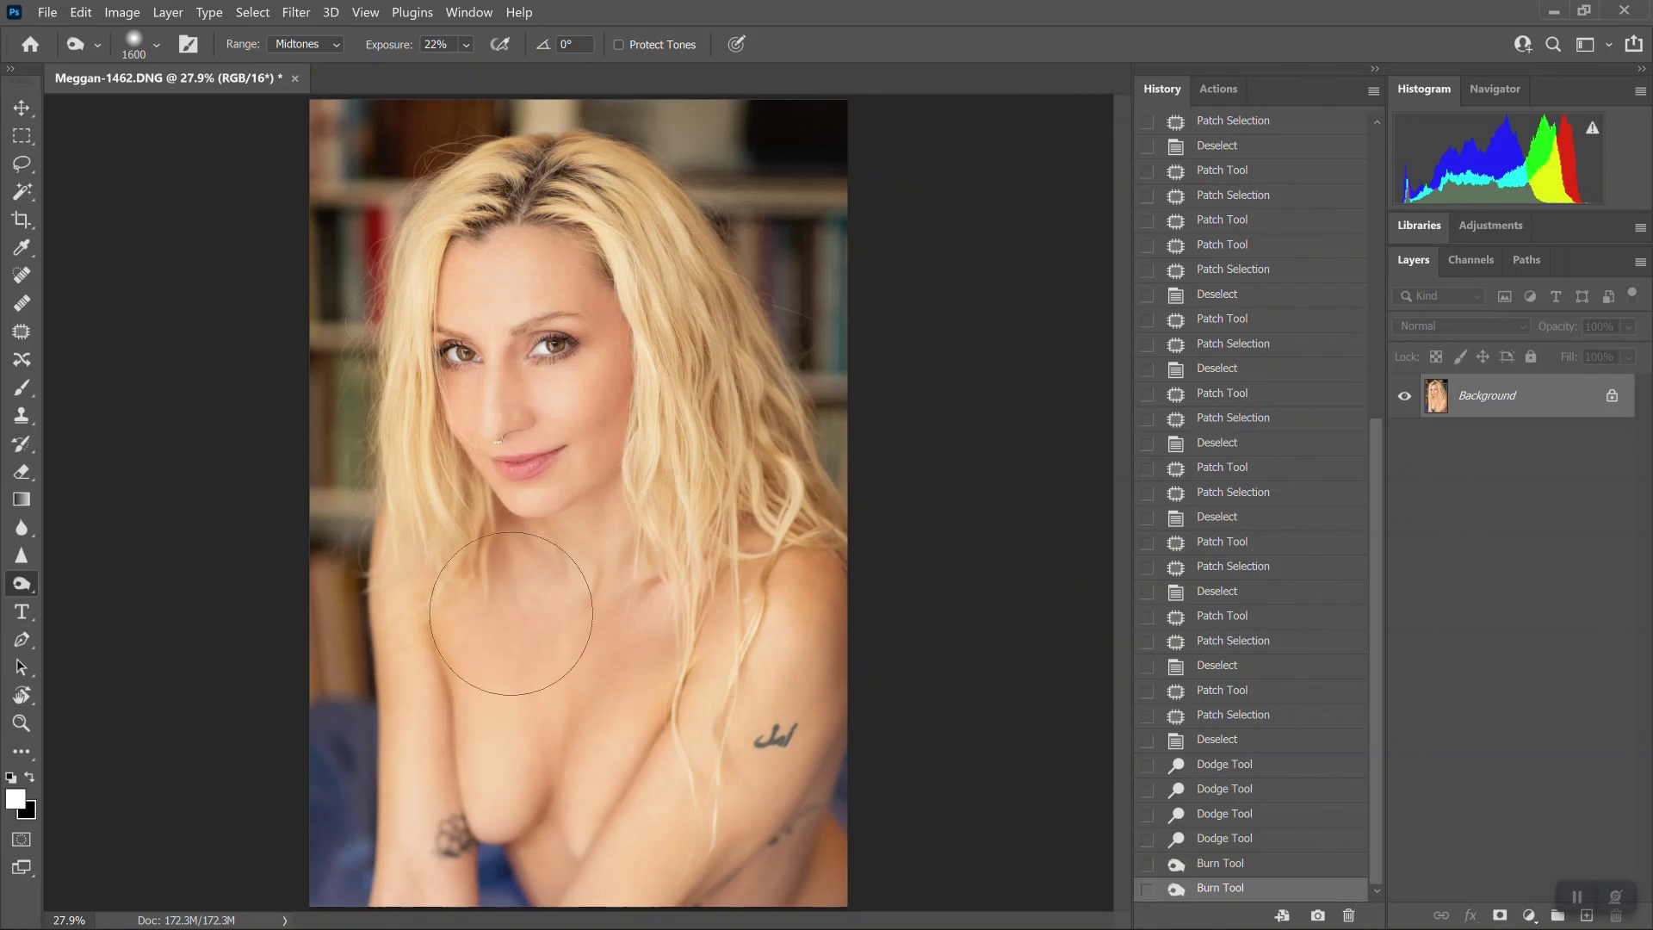
Brighten the hair highlights on both sides of the face using the Dodge Tool with Highlights, 3% exposure and a 700 px brush
{"action": "left_click", "coordinate": [21, 722]}
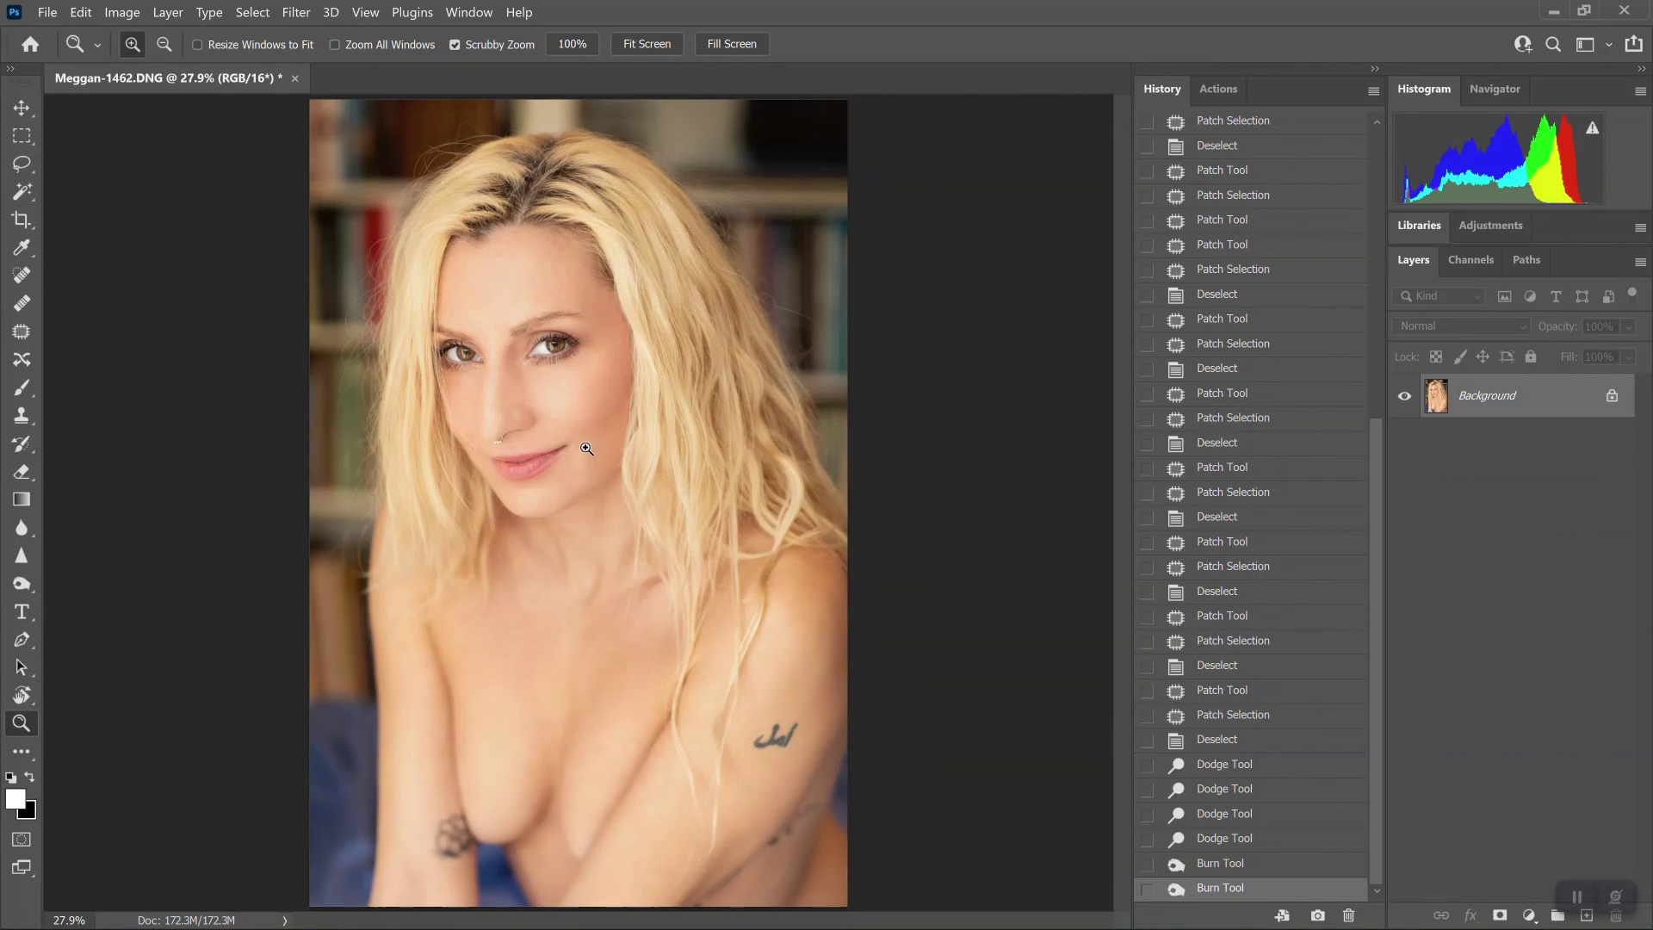
{"action": "left_click", "coordinate": [603, 517], "text": "alt"}
{"action": "left_click", "coordinate": [684, 740], "text": "alt"}
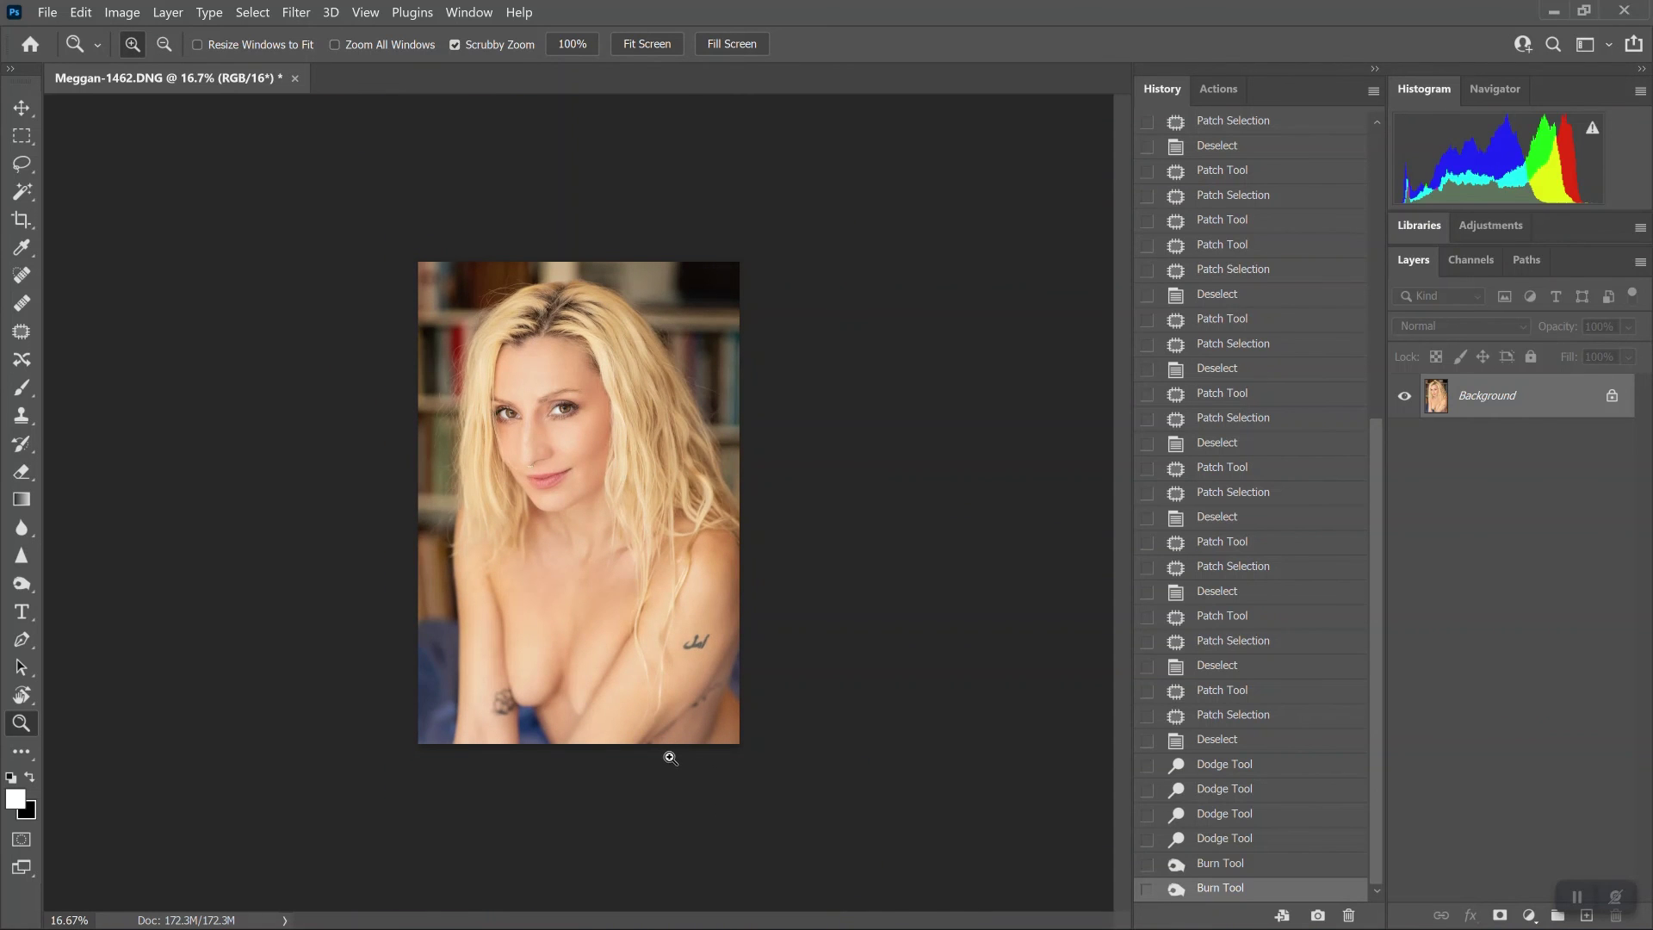
{"action": "left_click_drag", "start_coordinate": [22, 584], "coordinate": [88, 586]}
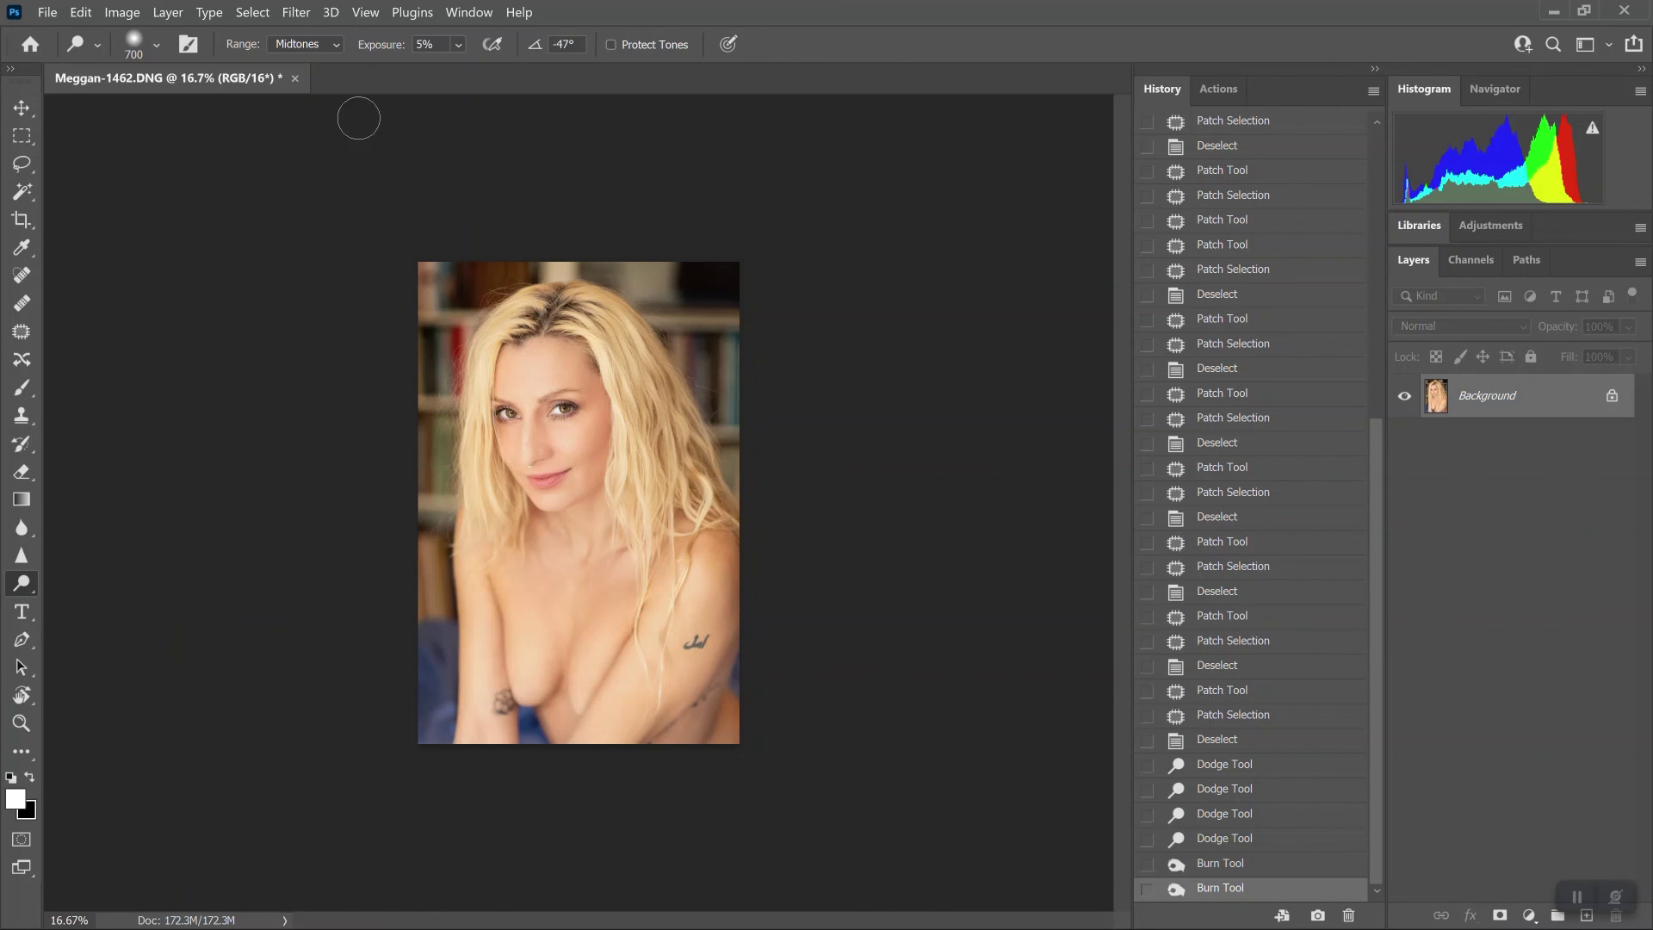
{"action": "left_click", "coordinate": [320, 44]}
{"action": "left_click", "coordinate": [292, 94]}
{"action": "left_click", "coordinate": [459, 44]}
{"action": "left_click_drag", "start_coordinate": [467, 68], "coordinate": [471, 73]}
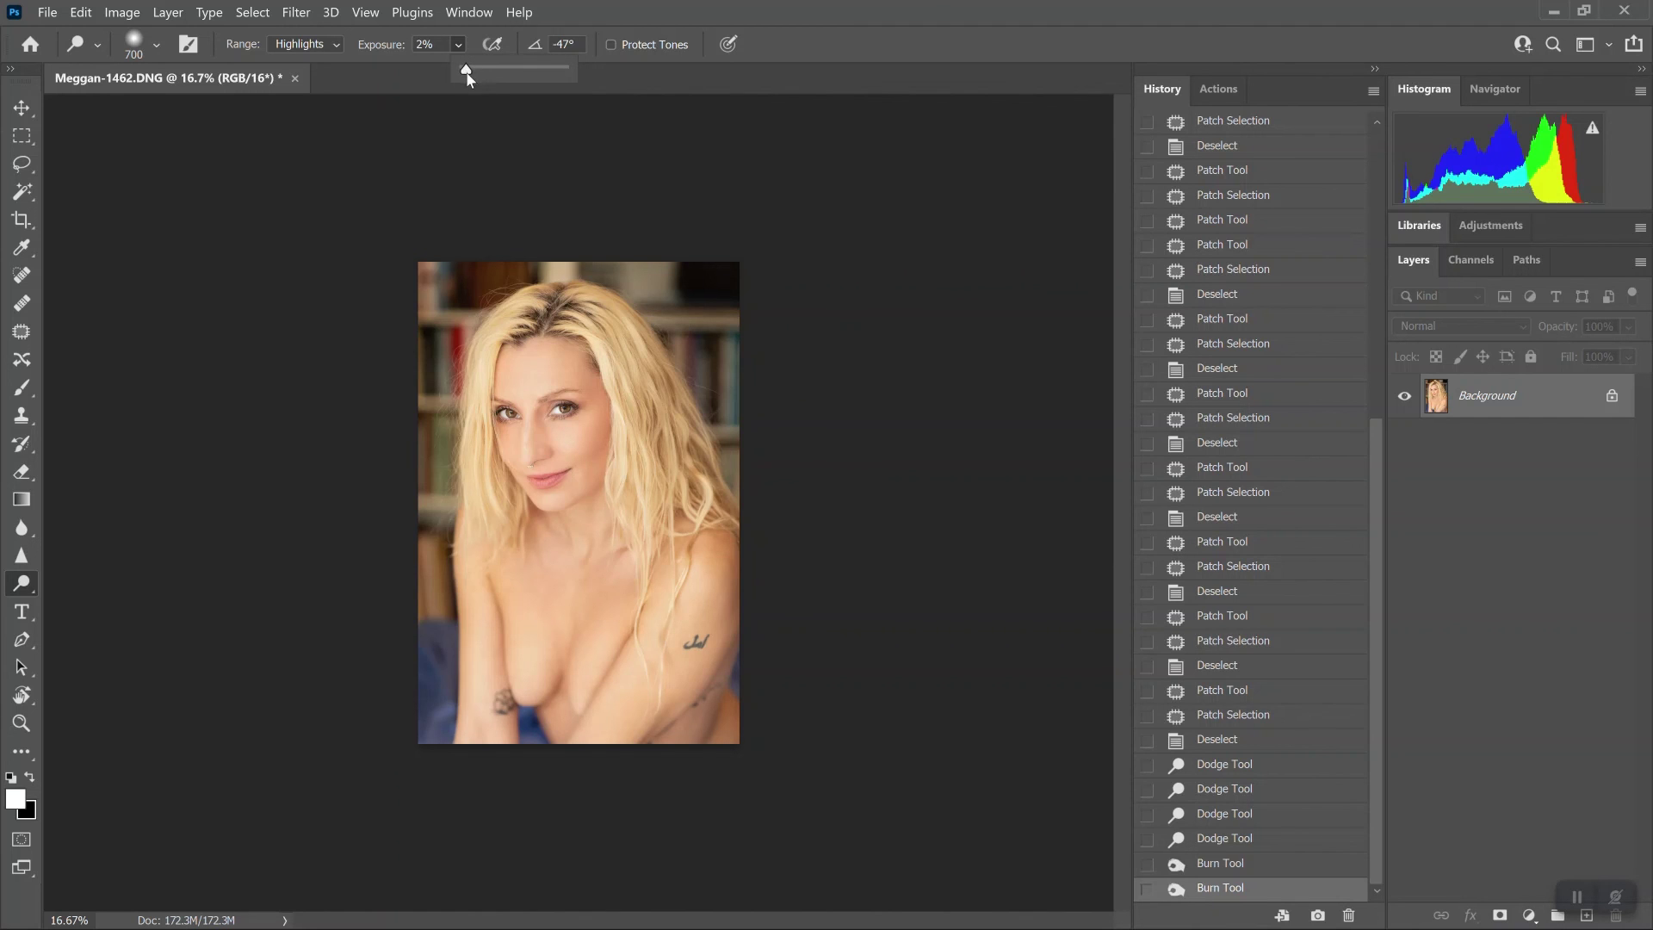
{"action": "left_click", "coordinate": [485, 121]}
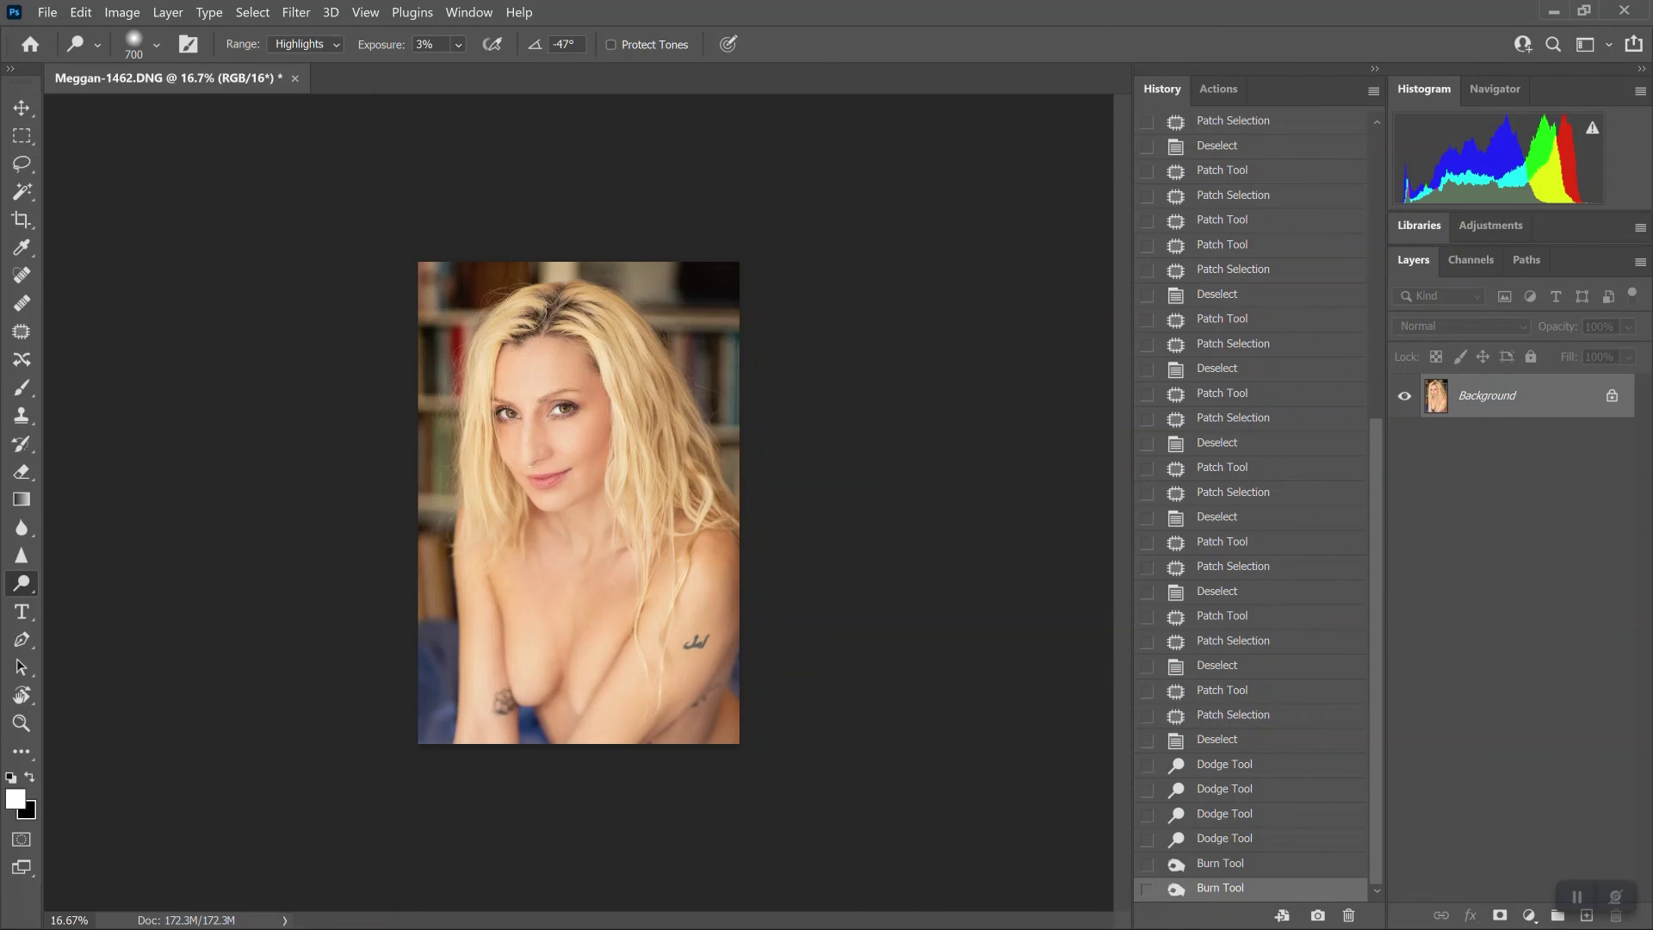
{"action": "left_click_drag", "start_coordinate": [499, 295], "coordinate": [510, 302]}
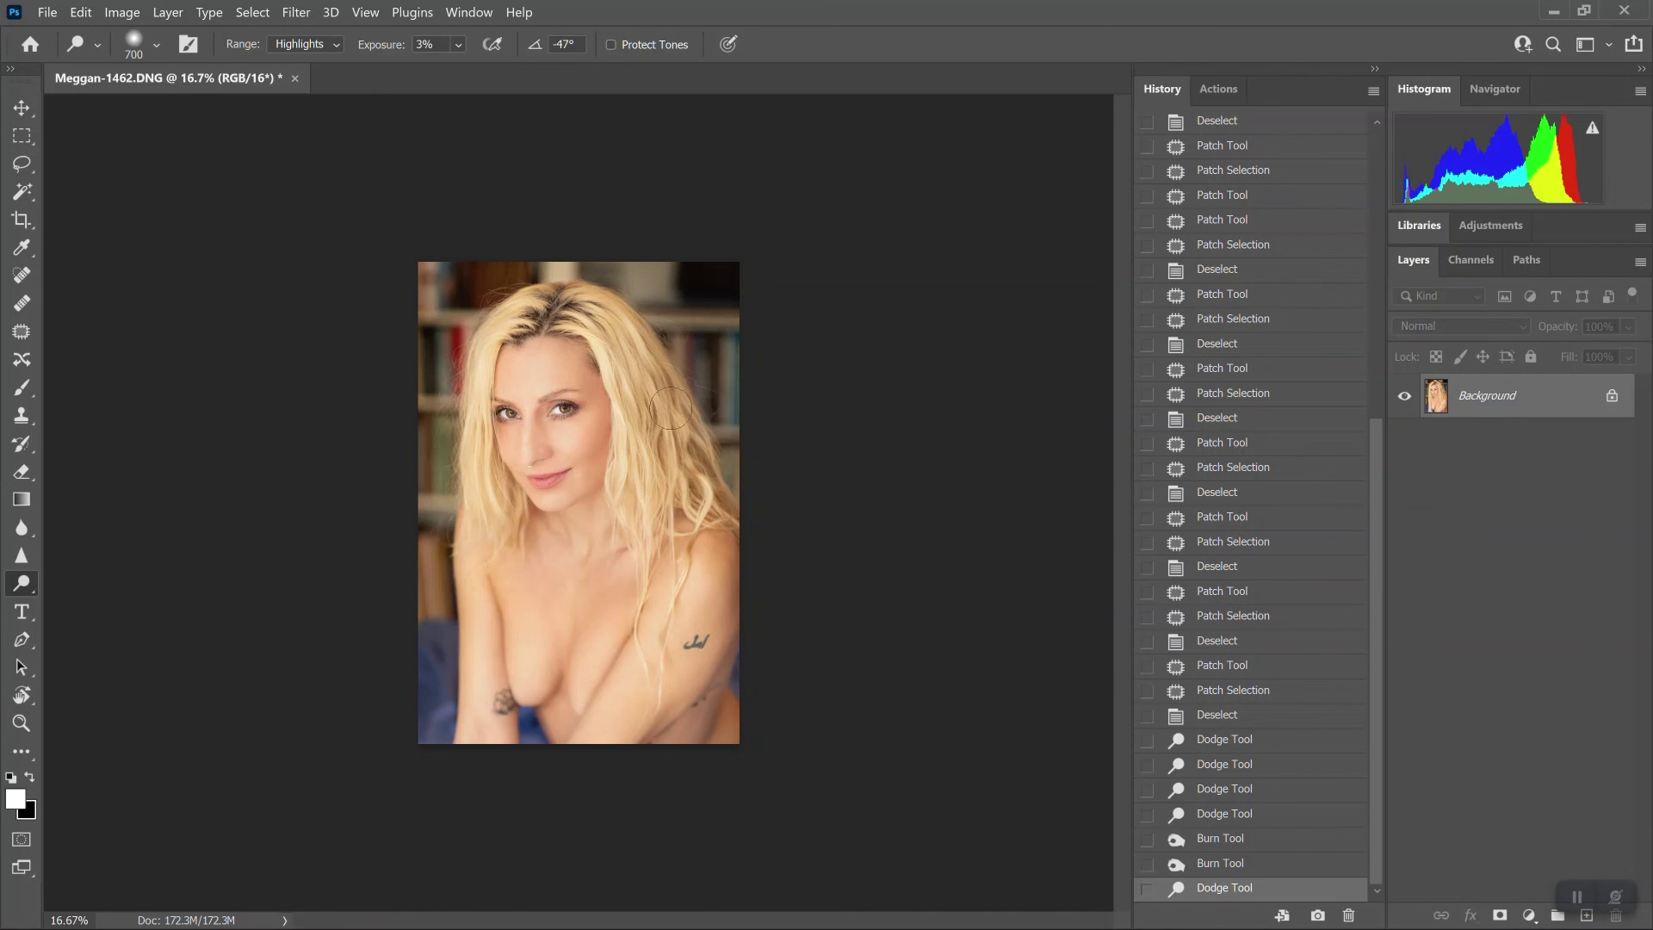
{"action": "mouse_move", "coordinate": [714, 486]}
{"action": "left_mouse_down"}
{"action": "mouse_move", "coordinate": [634, 365]}
{"action": "mouse_move", "coordinate": [676, 475]}
{"action": "left_mouse_up"}
{"action": "mouse_move", "coordinate": [494, 403]}
{"action": "left_mouse_down"}
{"action": "mouse_move", "coordinate": [495, 362]}
{"action": "mouse_move", "coordinate": [496, 517]}
{"action": "left_mouse_up"}
{"action": "left_click_drag", "start_coordinate": [543, 290], "coordinate": [617, 545]}
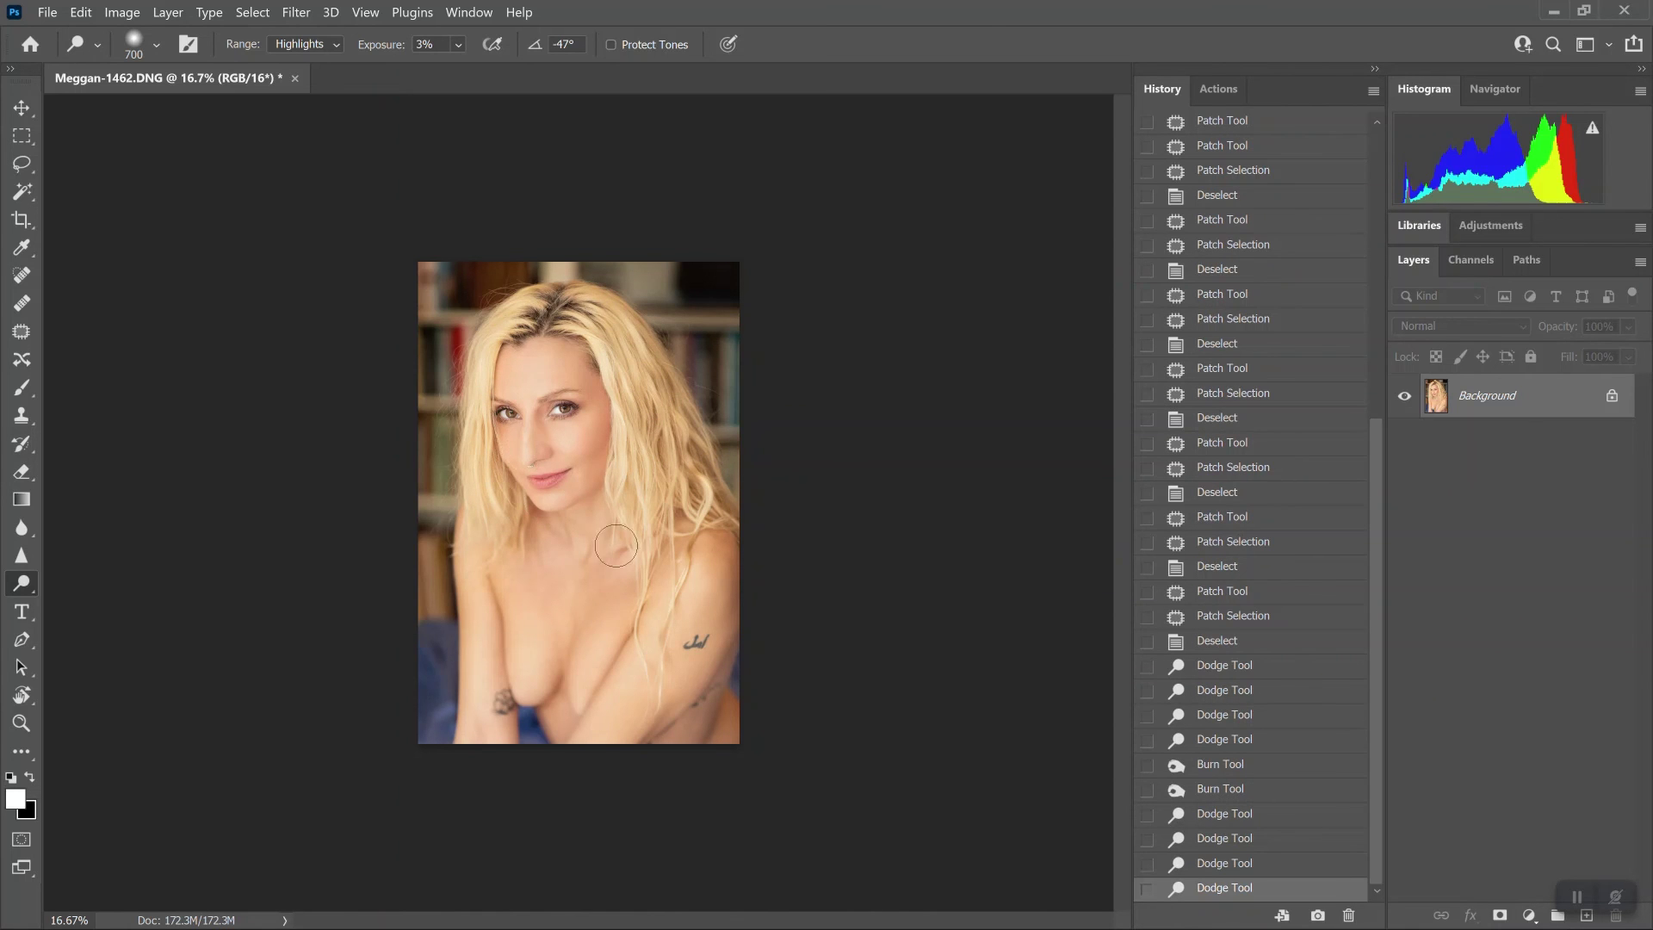
{"action": "left_click_drag", "start_coordinate": [659, 377], "coordinate": [680, 493]}
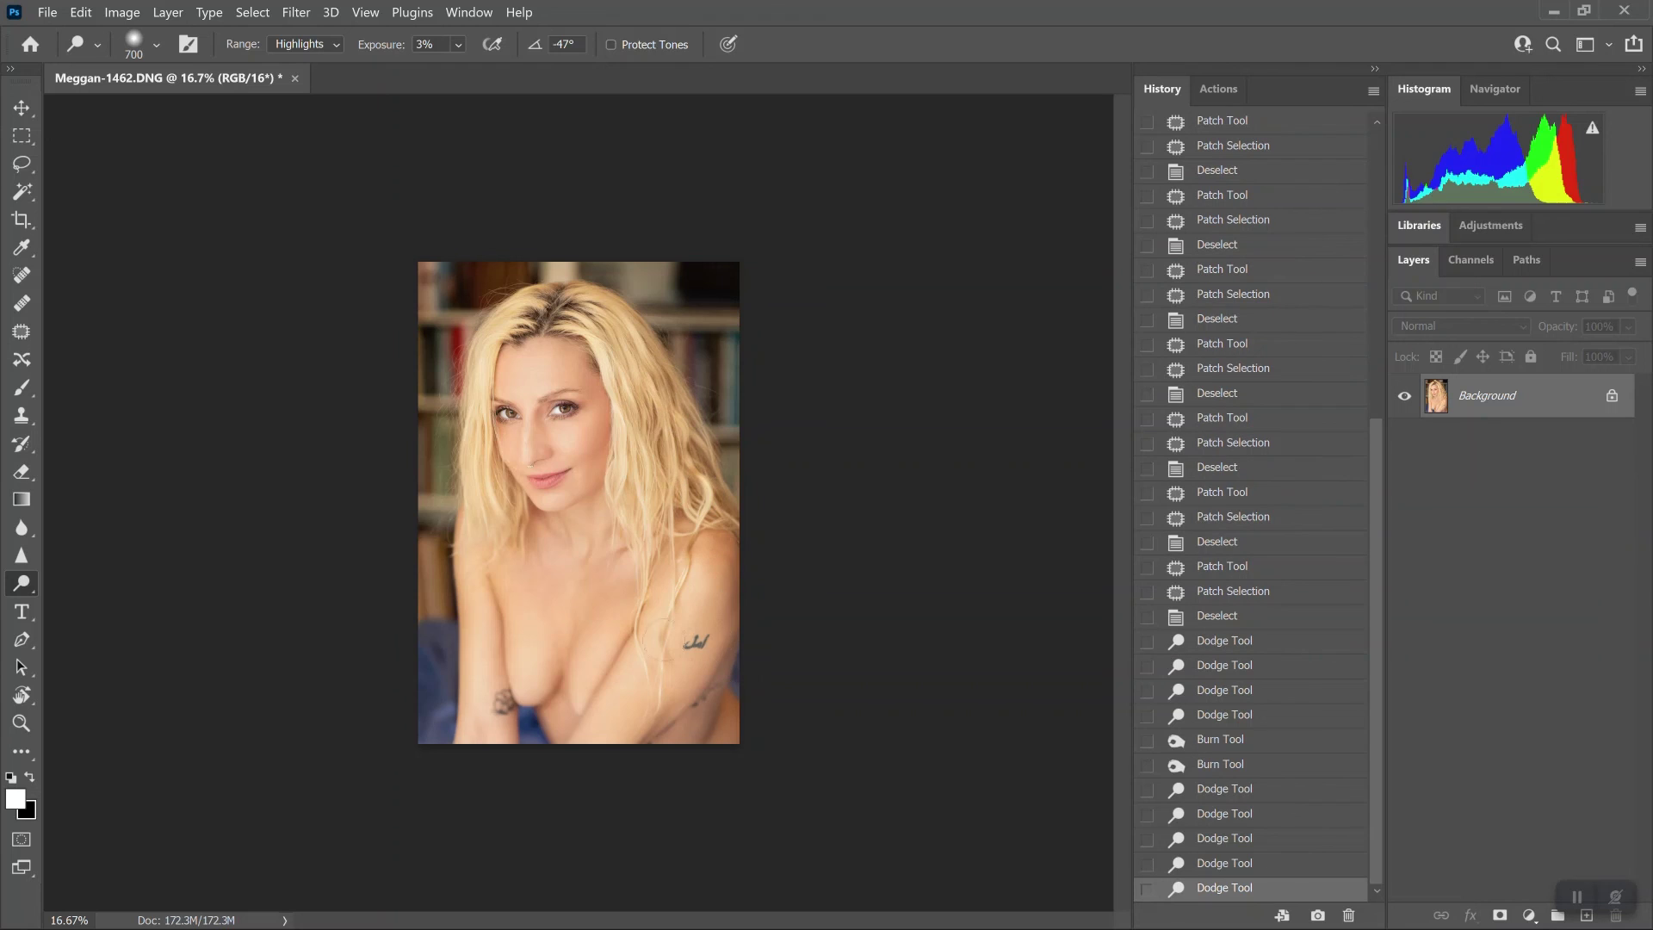